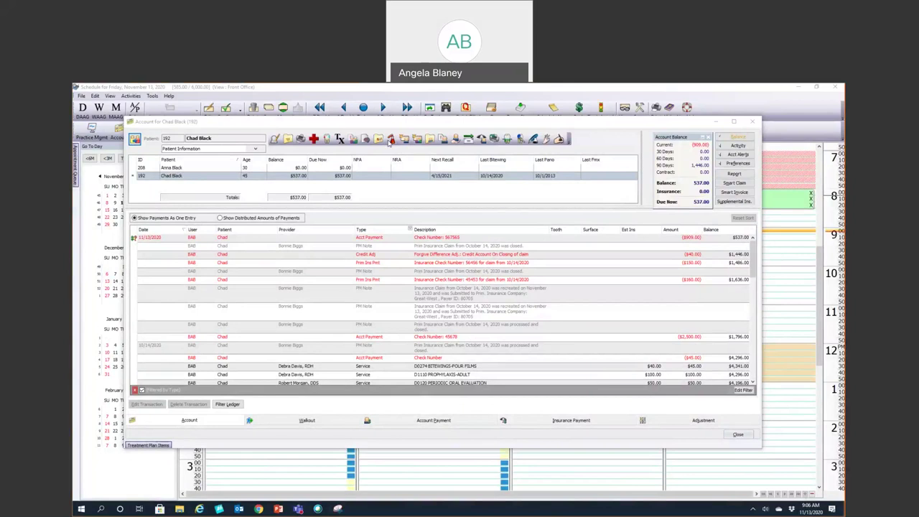
right_click(389, 143)
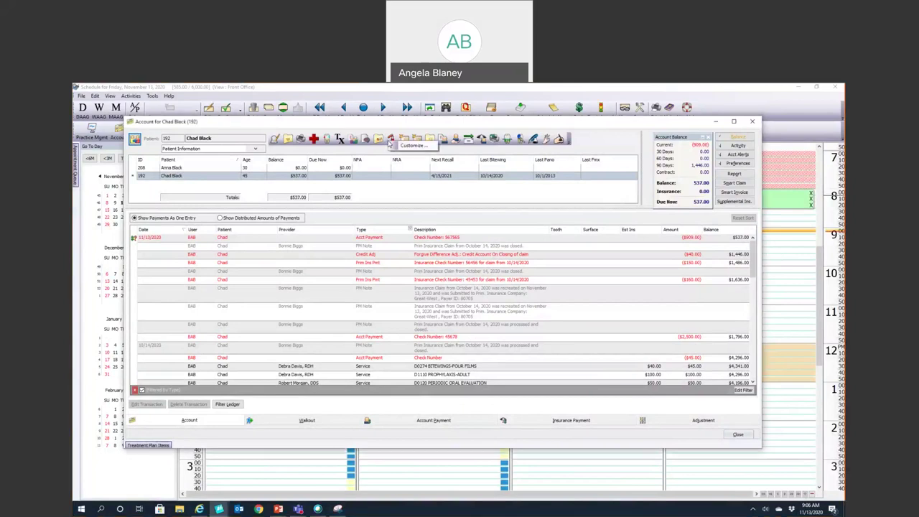
left_click(420, 147)
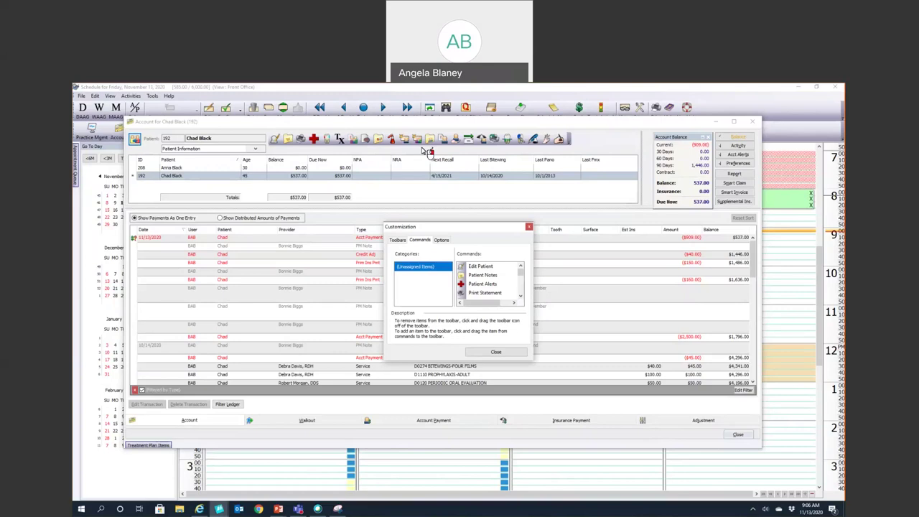
left_click_drag(425, 151, 440, 148)
left_click(443, 94)
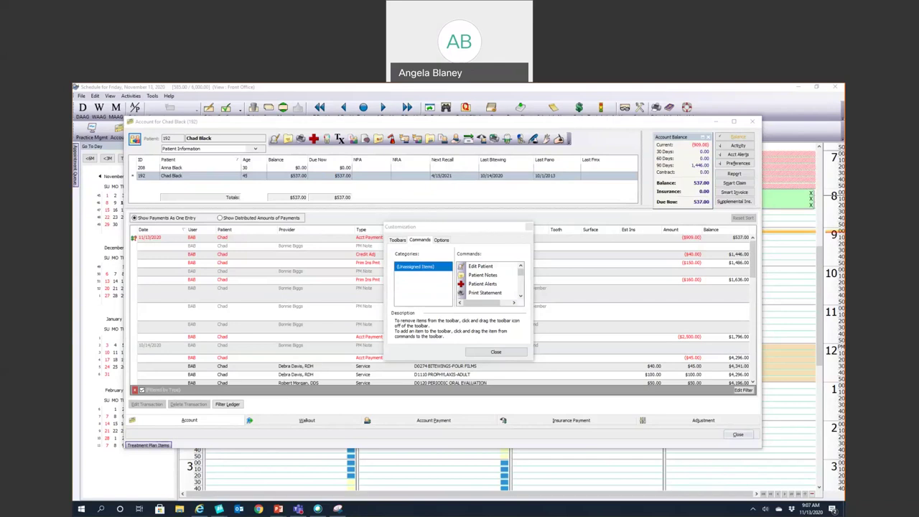
left_click(503, 354)
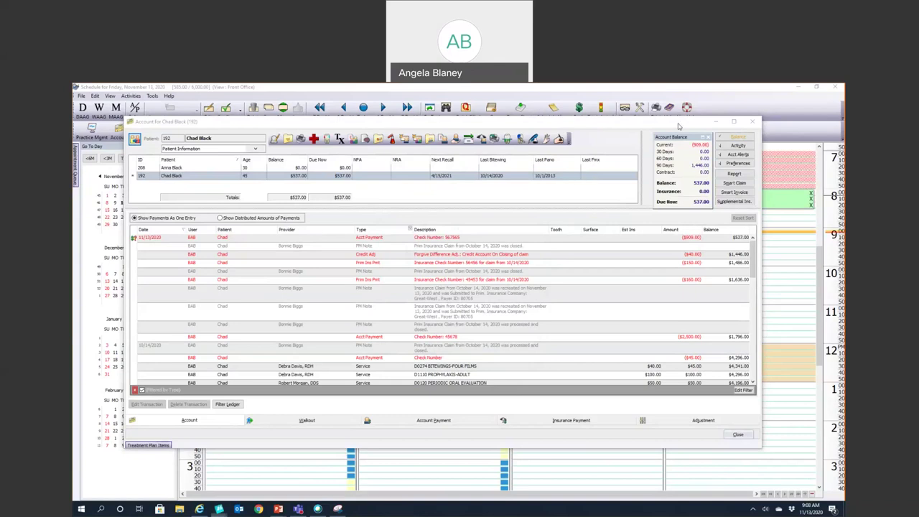
Step: Close and reopen the selected patient's account window, declining to apply the unassigned credits
double_click(516, 124)
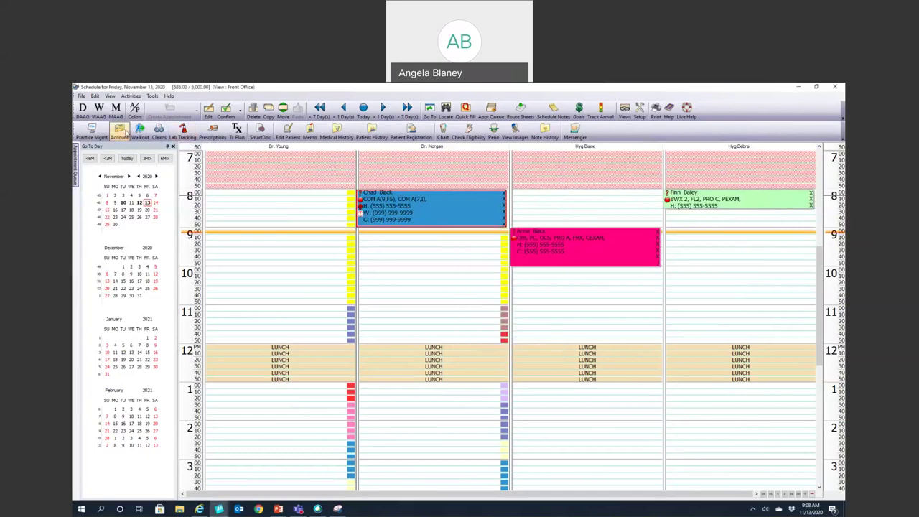
left_click(119, 131)
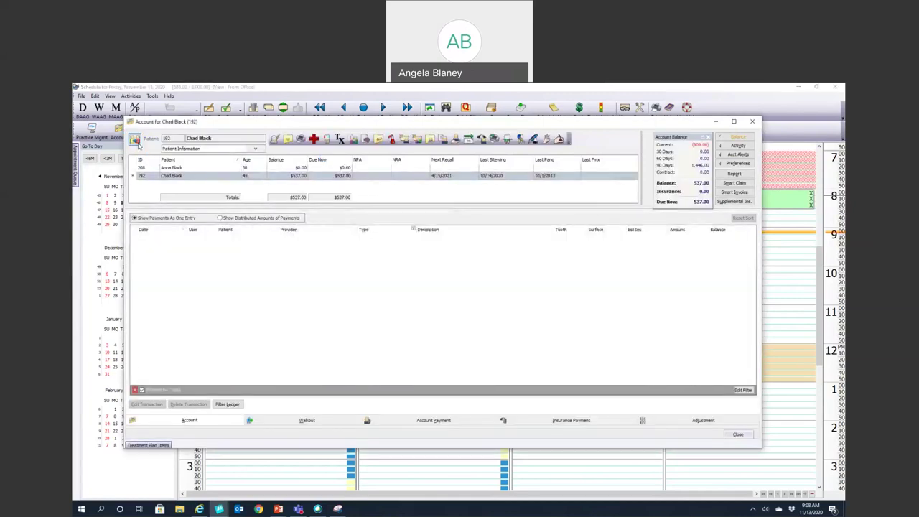
left_click(539, 267)
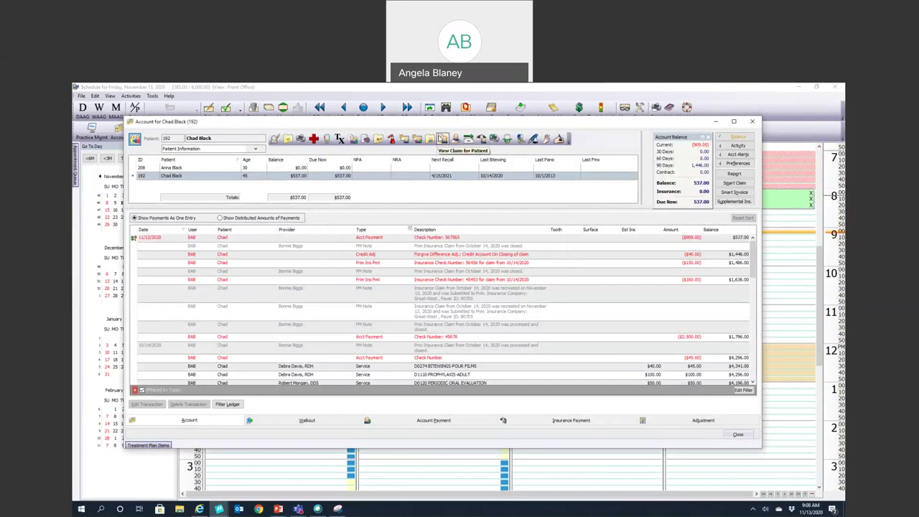
Step: Open customization for the account toolbar and remove the Lab Cases command from it
right_click(441, 138)
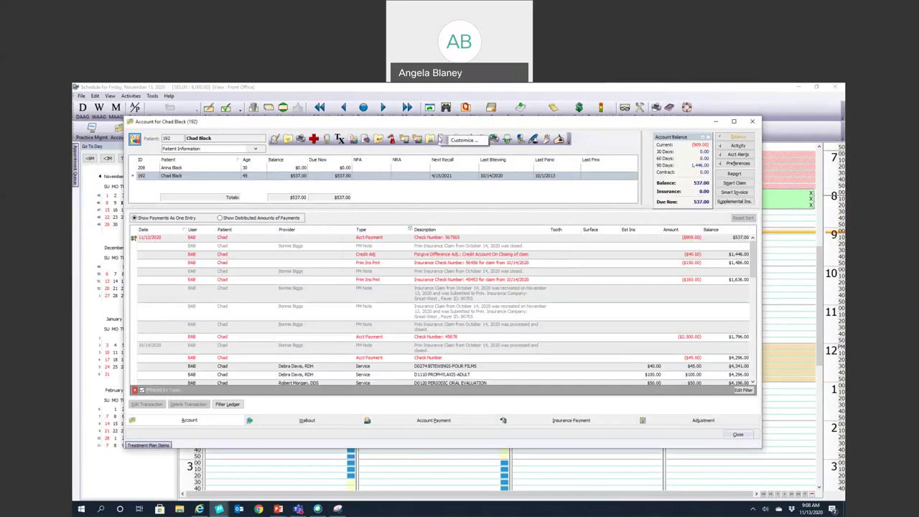
left_click(463, 140)
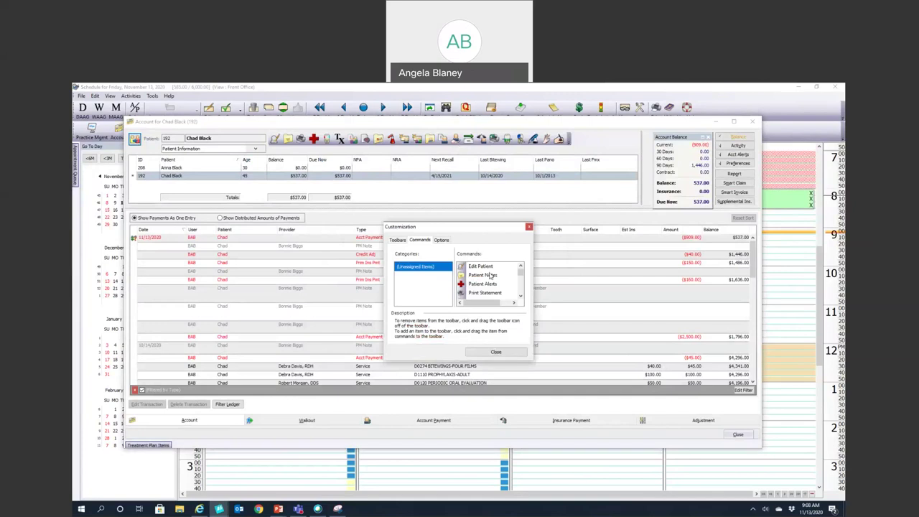
mouse_move(490, 275)
left_mouse_down()
mouse_move(391, 139)
mouse_move(464, 289)
mouse_move(495, 280)
left_mouse_up()
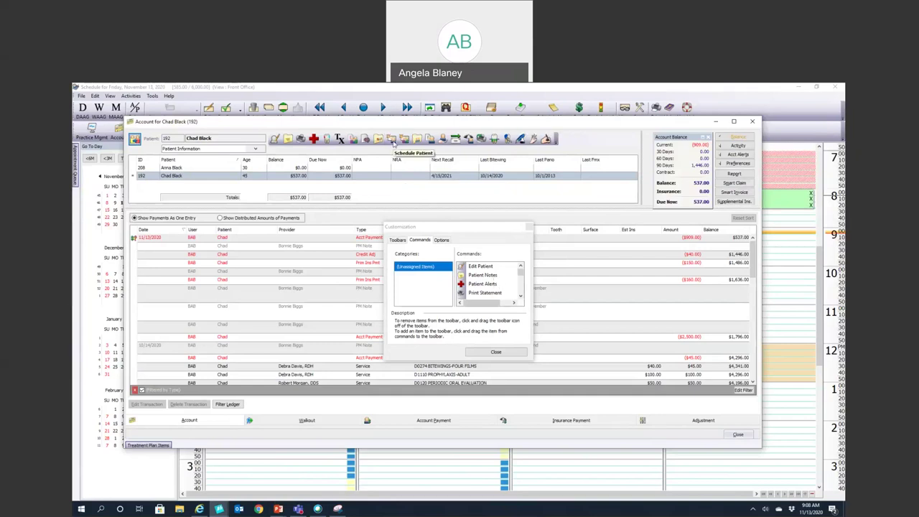
Step: Add the Lab Cases command back to the account toolbar between View Claim for Account and Patient SmartDoc
left_click_drag(394, 143, 481, 287)
left_click(479, 286)
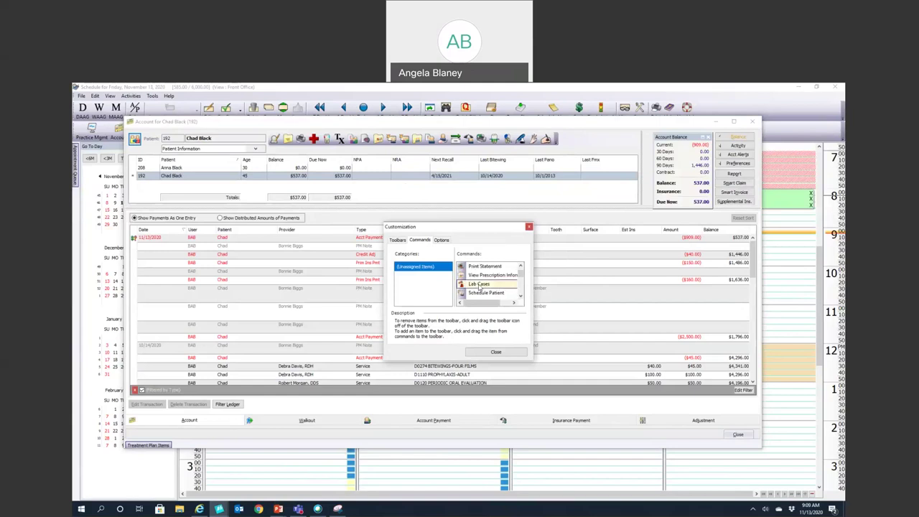
mouse_move(480, 287)
left_mouse_down()
mouse_move(465, 147)
mouse_move(324, 141)
mouse_move(366, 142)
left_mouse_up()
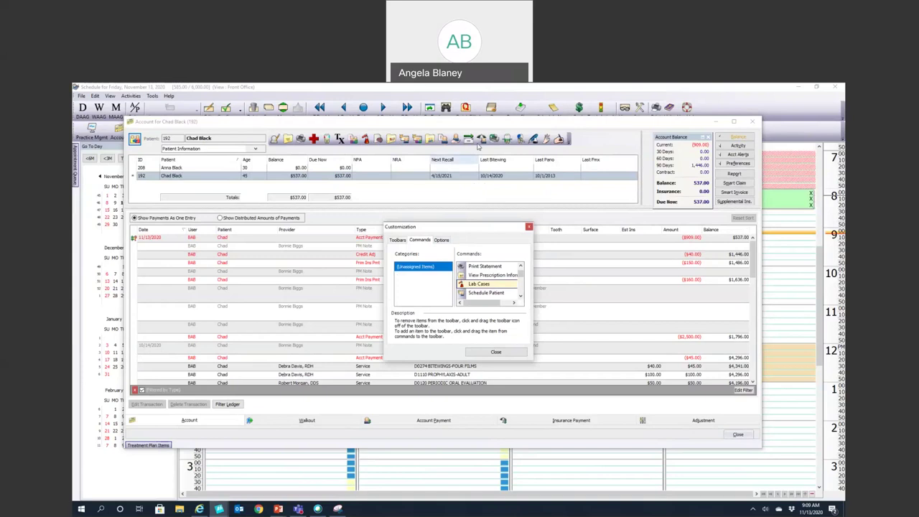
Step: Move the Patient History command on the account toolbar to sit between Chart and Treatment Plan
left_click(430, 139)
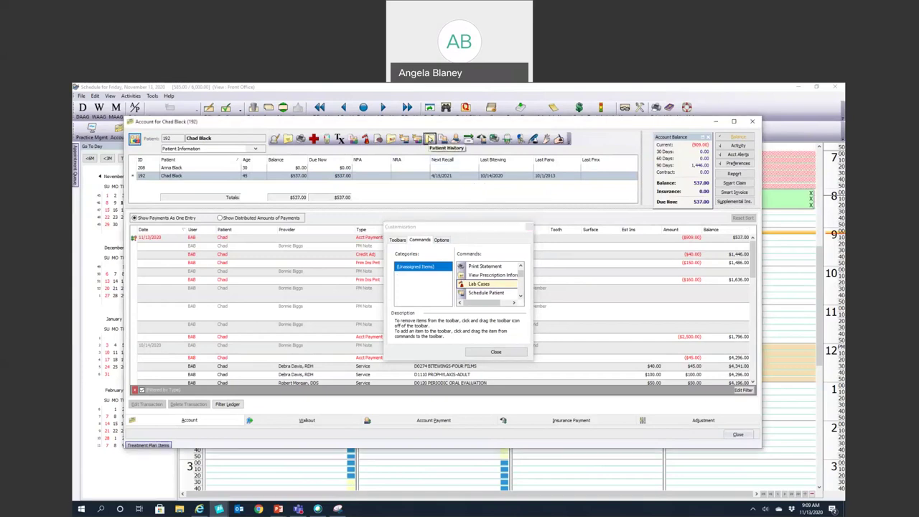
left_click_drag(430, 138, 339, 140)
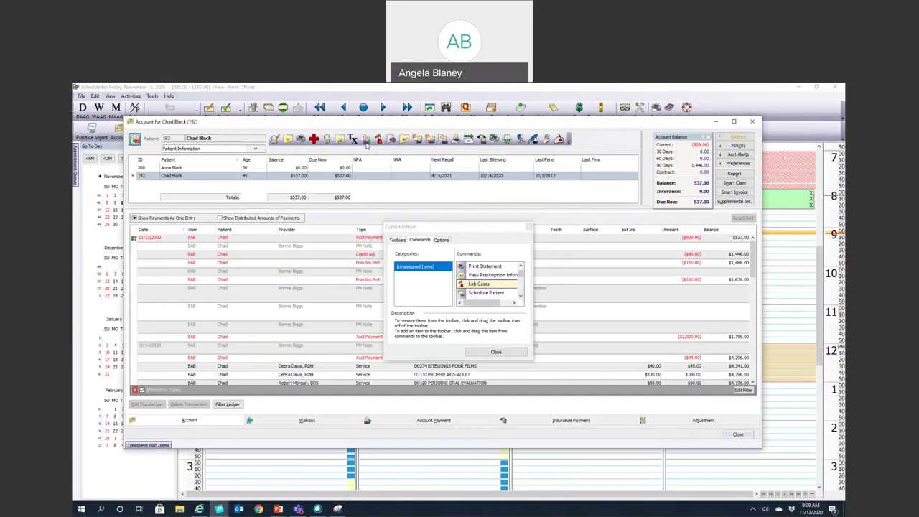
left_click_drag(367, 144, 463, 149)
Step: Enable Show Toolbar text for the account toolbar and close the customization settings
left_click(443, 242)
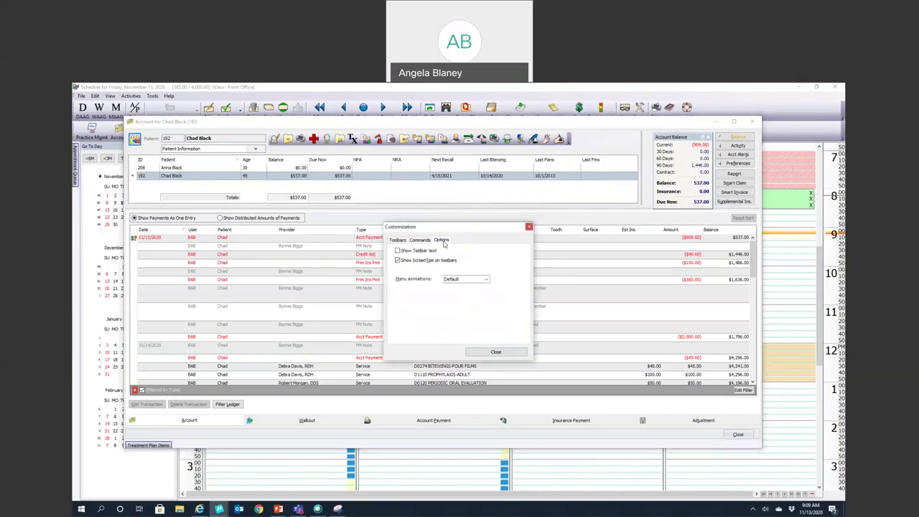
left_click(398, 250)
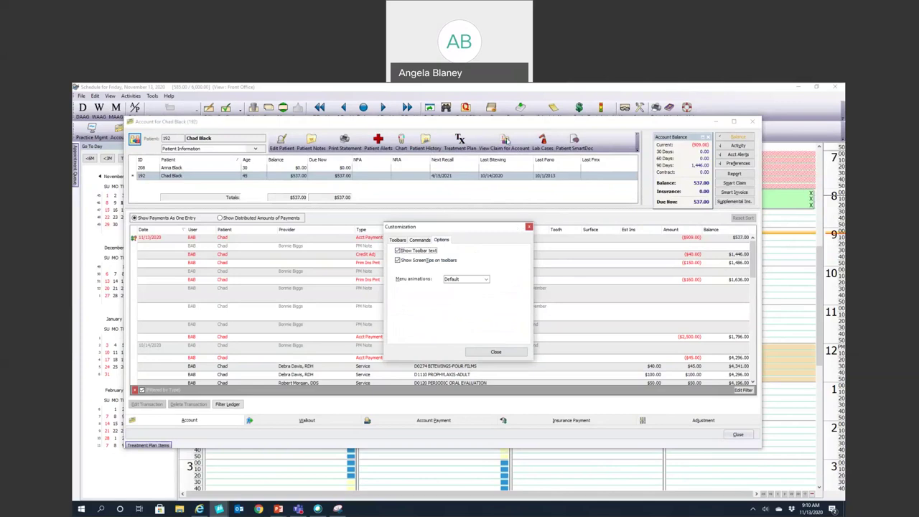
left_click(530, 228)
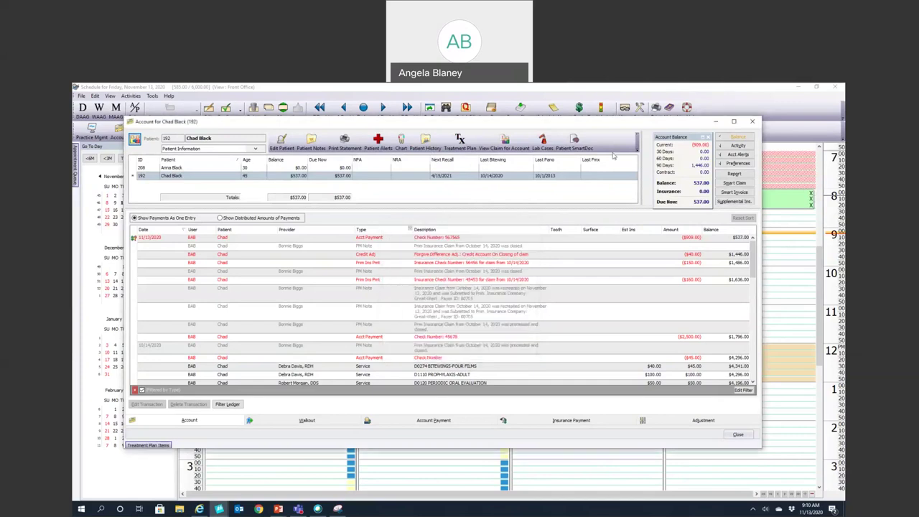
Step: Check the account toolbar's overflow commands, then view the insurance claims for the account and close them
left_click(637, 148)
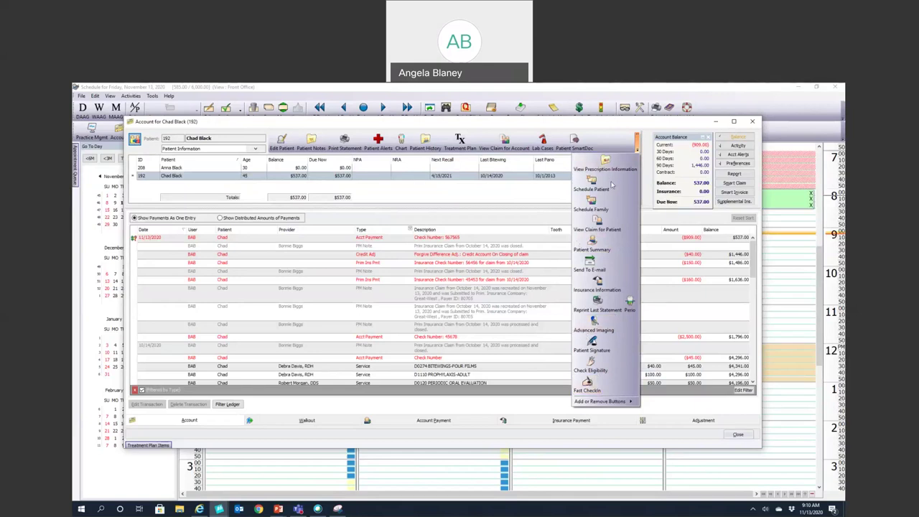
left_click(543, 140)
left_click(520, 142)
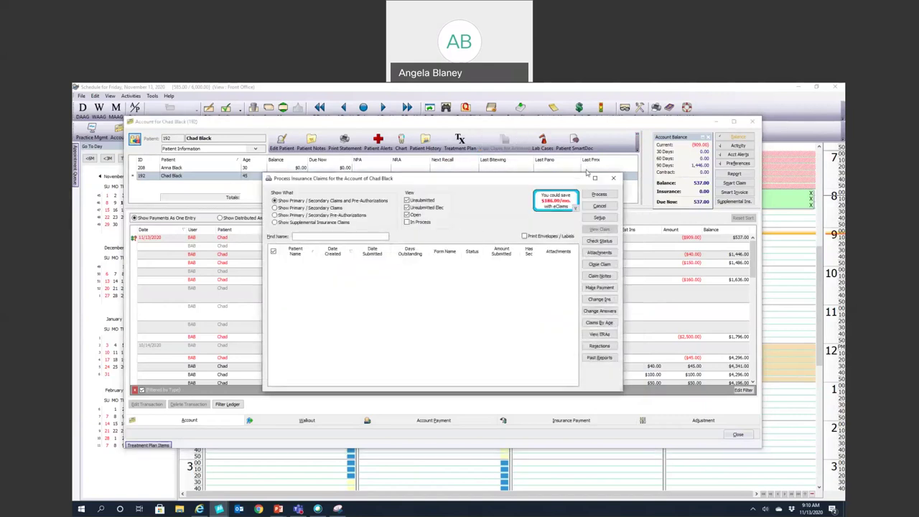
left_click(613, 178)
Step: Disable Show Toolbar text in the account toolbar's customization settings and close them
left_click(483, 141)
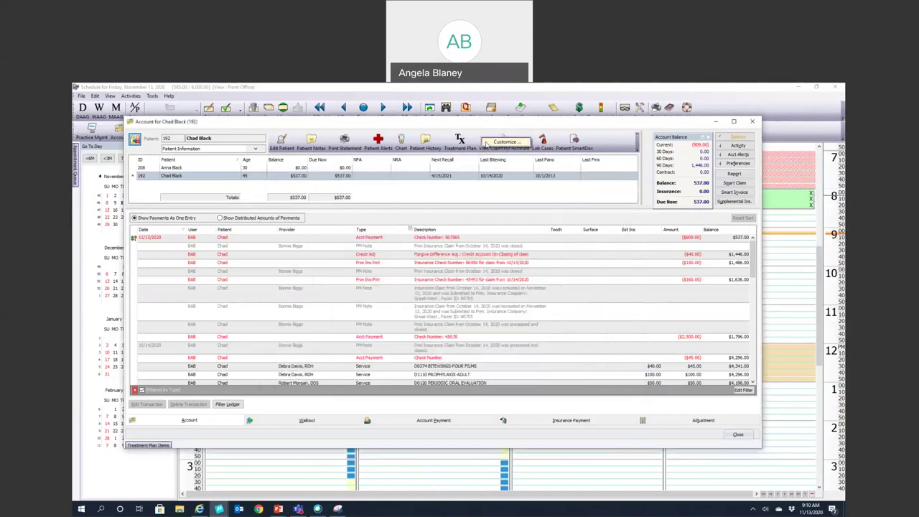
left_click(443, 240)
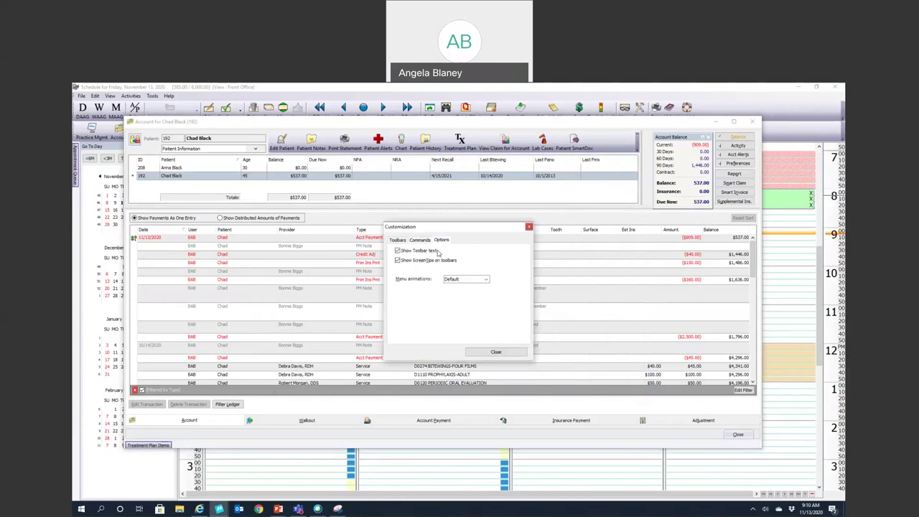
left_click(398, 251)
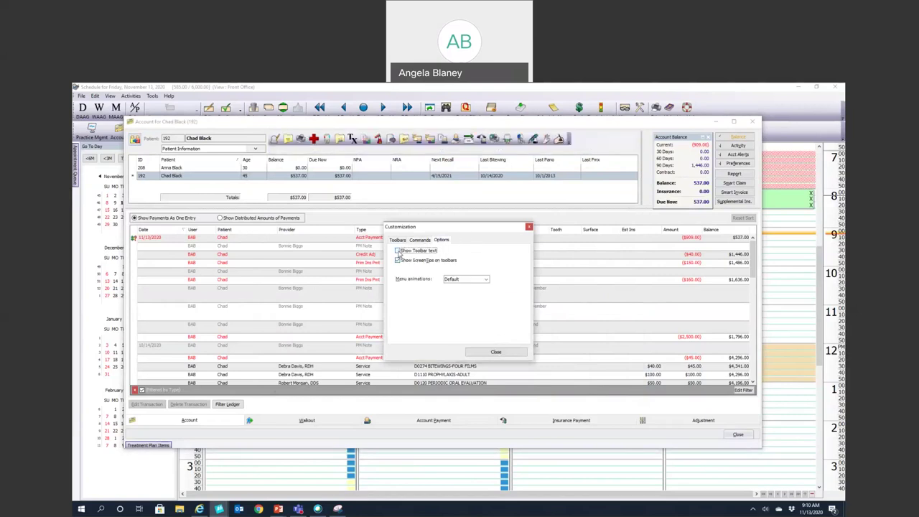
left_click(494, 352)
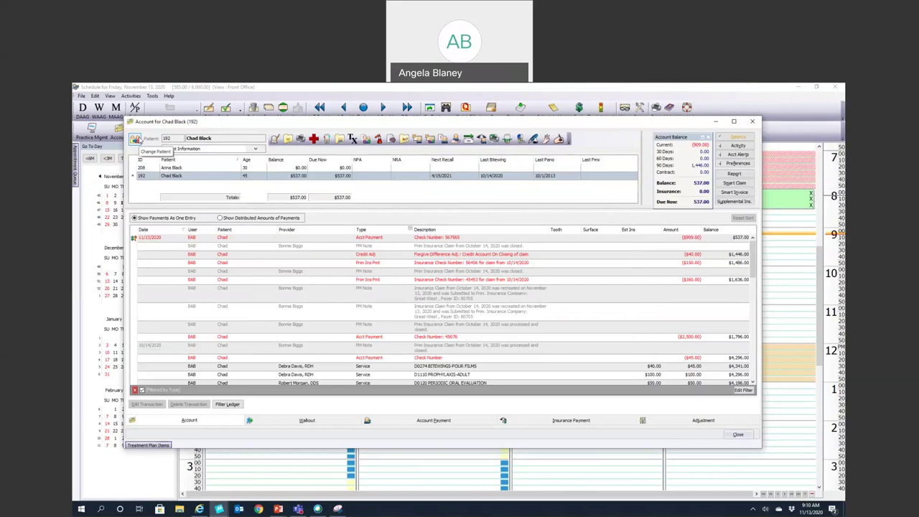
Step: Clear the current patient, reload the last patient's account, and dismiss the unassigned credits prompt
left_click(138, 140)
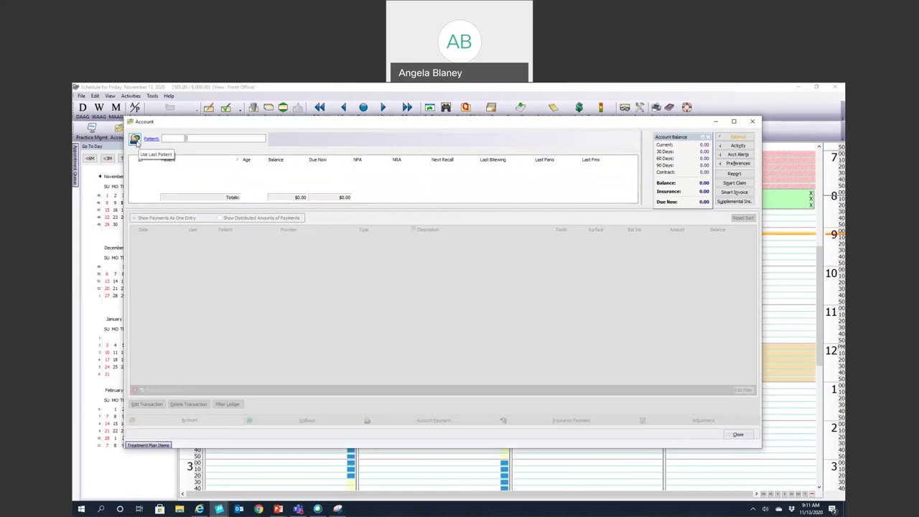
left_click(135, 141)
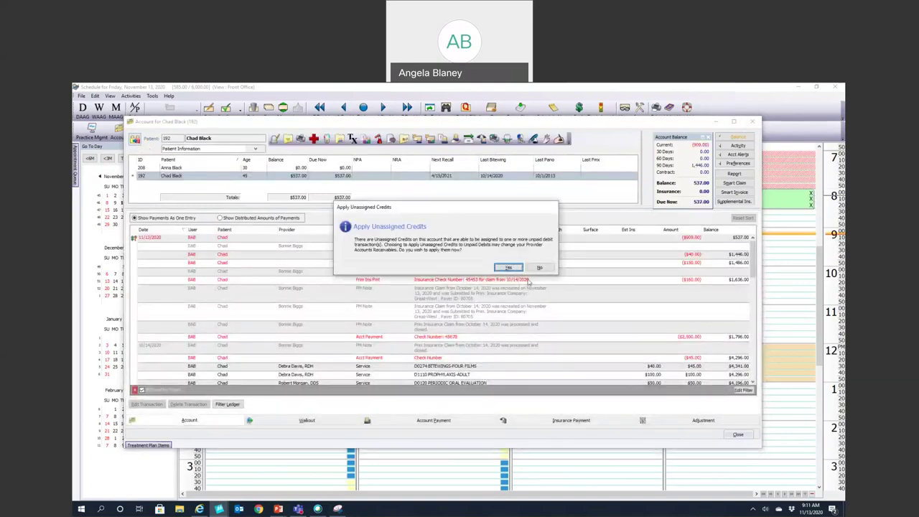
left_click(508, 267)
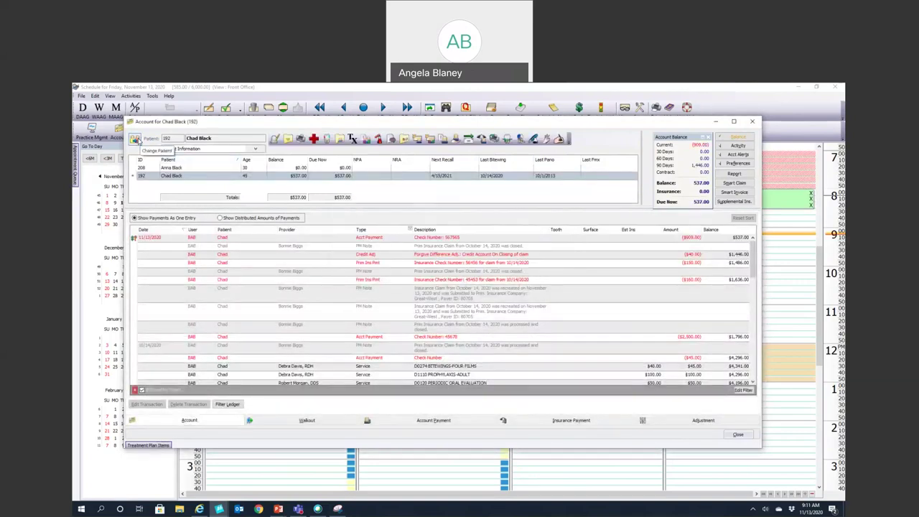
Step: Clear the current patient and search for other patients by last name in the account window
left_click(135, 140)
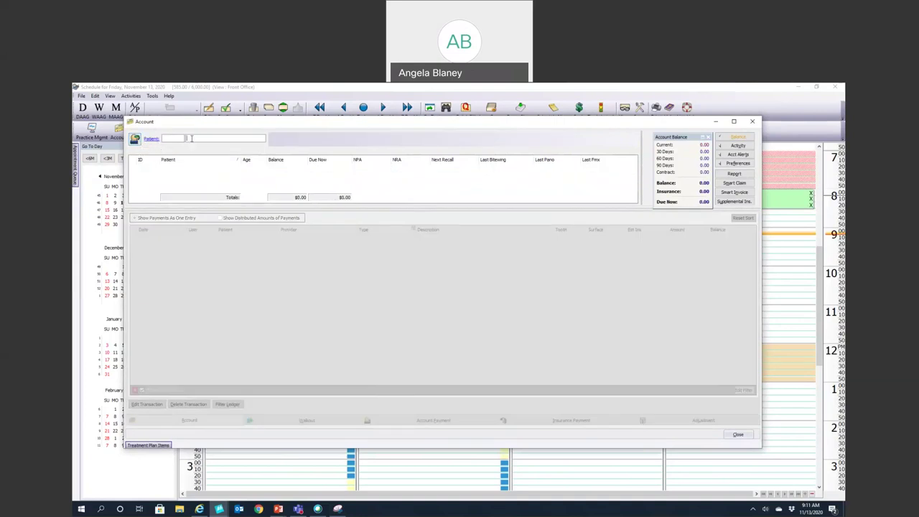
type("Joes")
key("BackSpace")
key("BackSpace")
type("nes,")
key("Return")
type("Abbot")
key("Return")
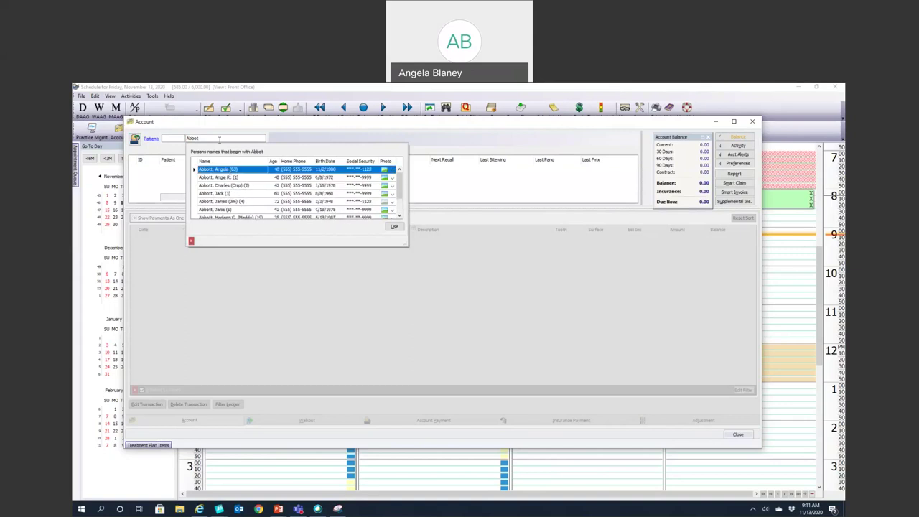
key("Escape")
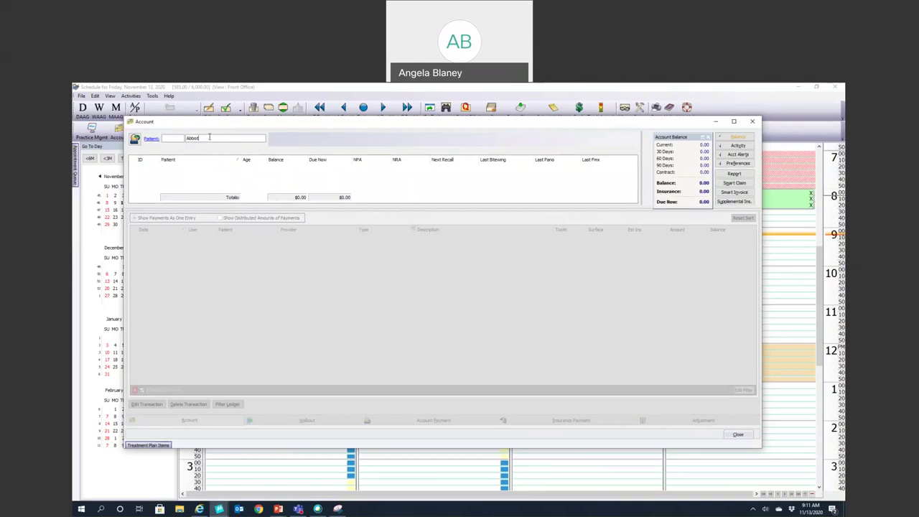
Step: Open the full Person List from the account window, browse the patients, and close it without choosing one
left_click(152, 139)
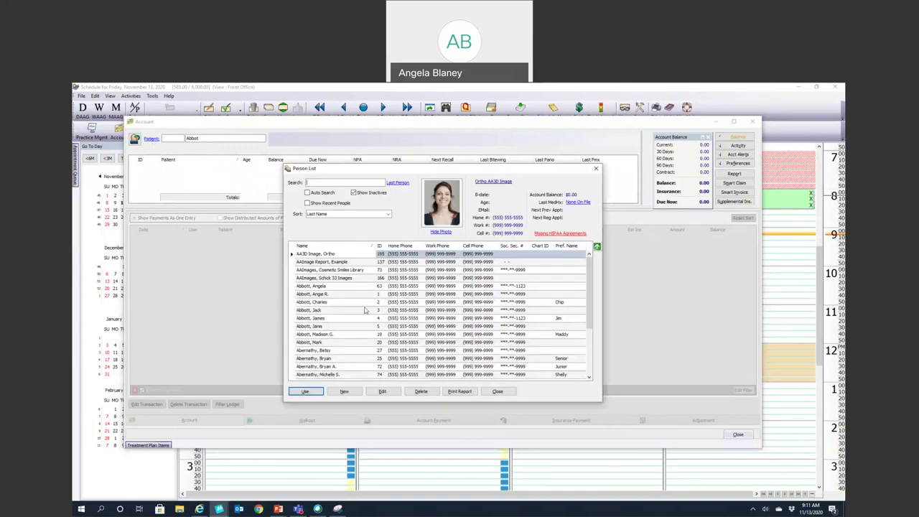
scroll(380, 305, "down", 5)
scroll(379, 305, "up", 2)
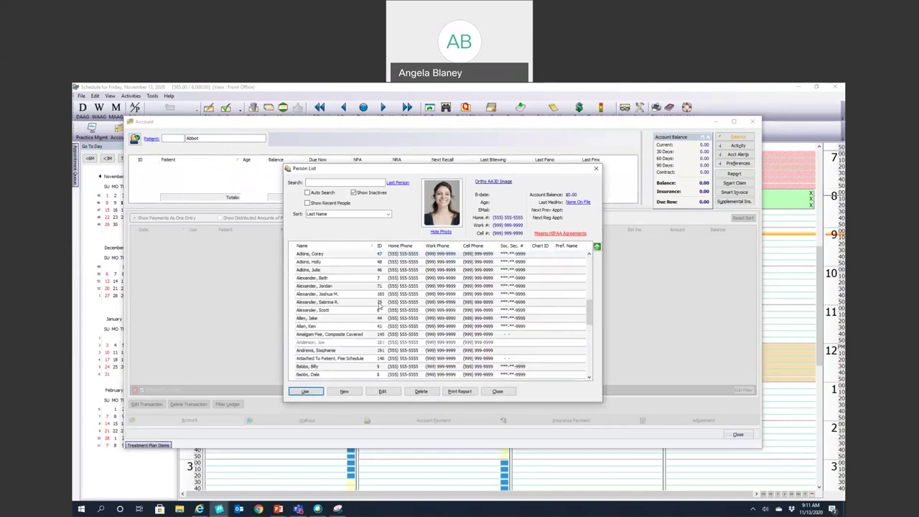
left_click(596, 169)
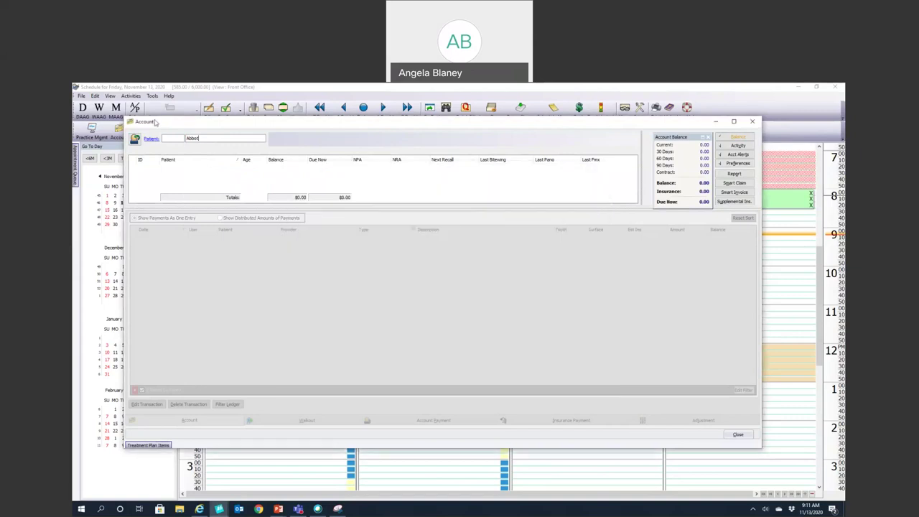
Step: Load the original patient's account by last name and first initial, declining to apply the unassigned credits
left_click(135, 139)
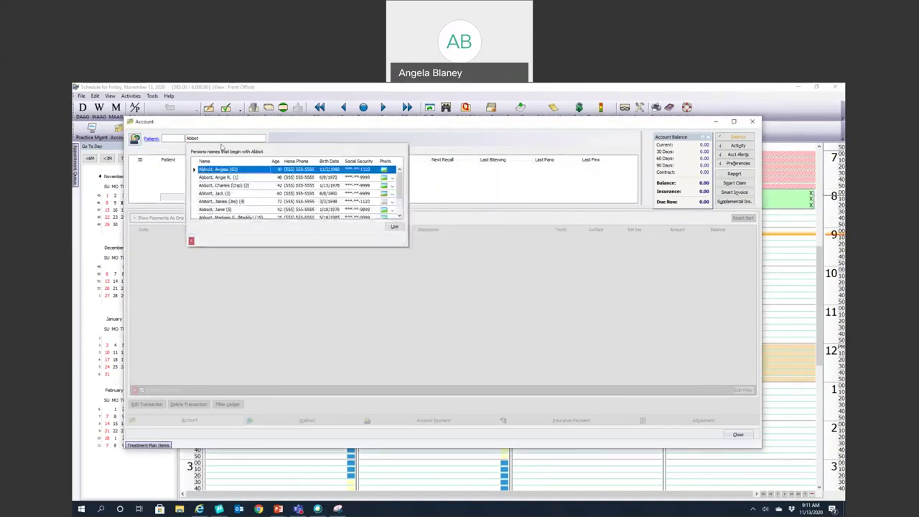
key("Escape")
type("Black, C")
key("Return")
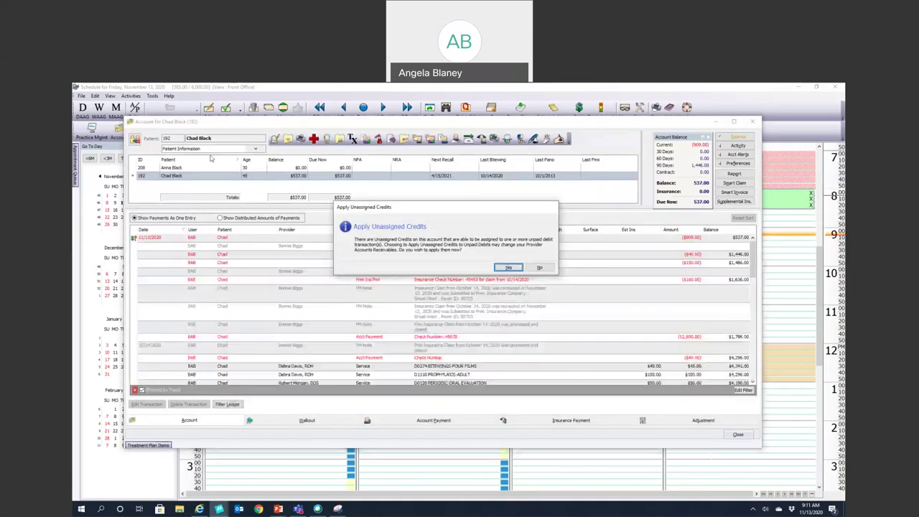
left_click(546, 269)
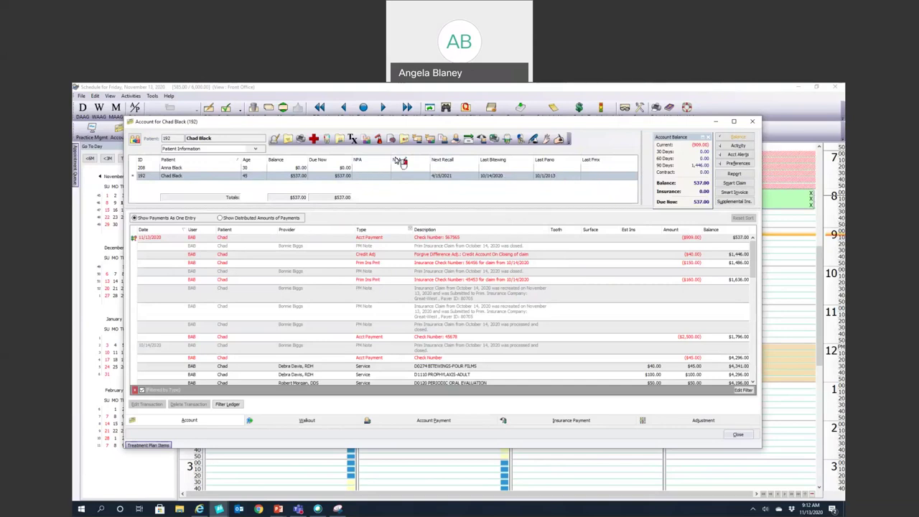
Step: Review the current patient's details and insurance information from the account window
left_click(255, 149)
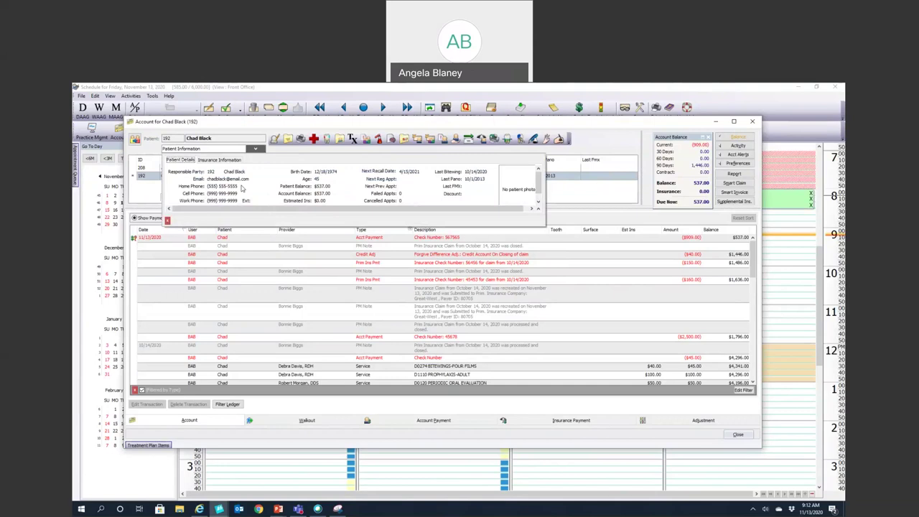
left_click(153, 153)
left_click(171, 176)
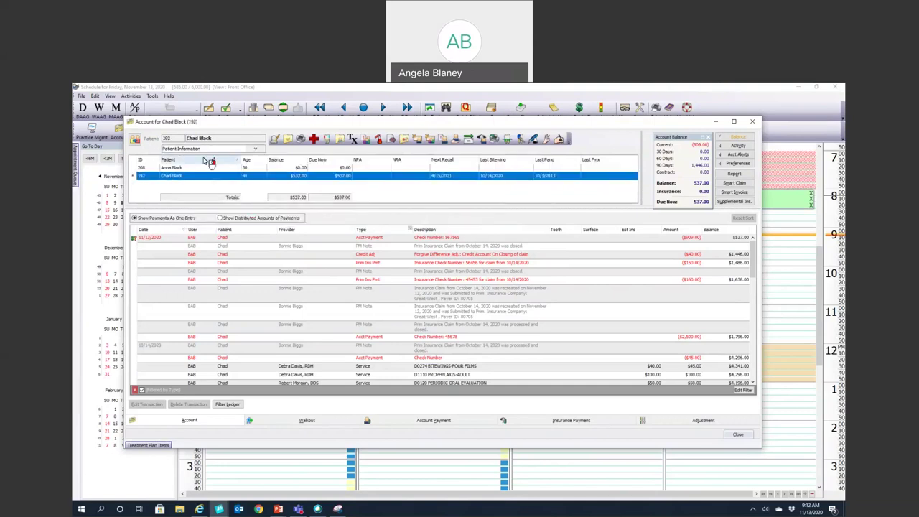
left_click(255, 148)
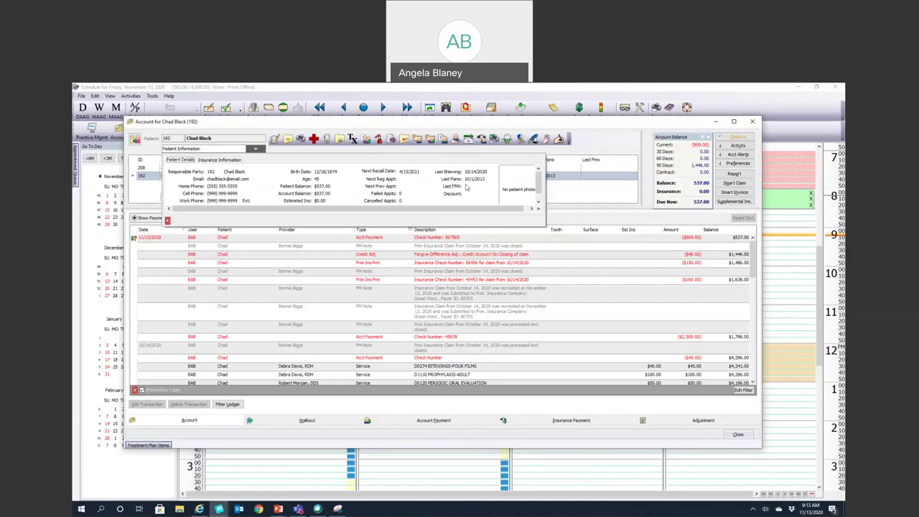
left_click(237, 162)
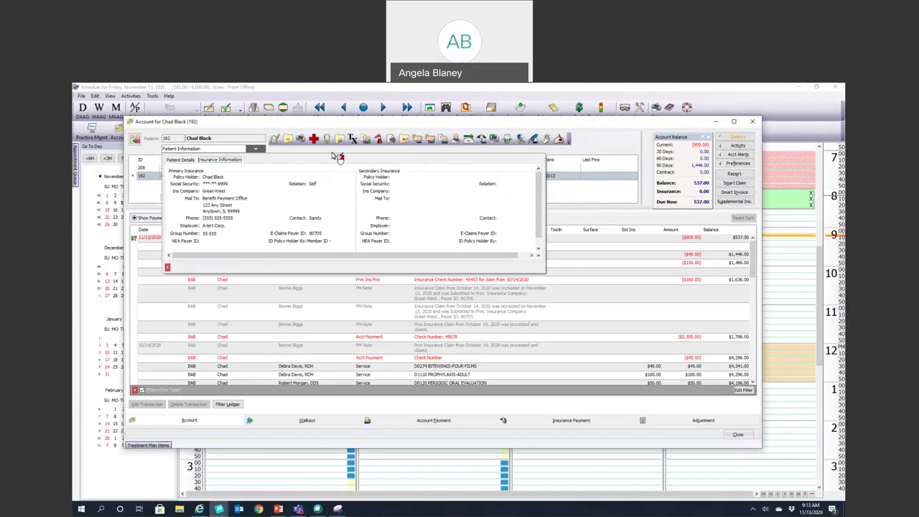
Step: Switch the account window to the other family member and review that patient's insurance information and patient details
left_click(195, 167)
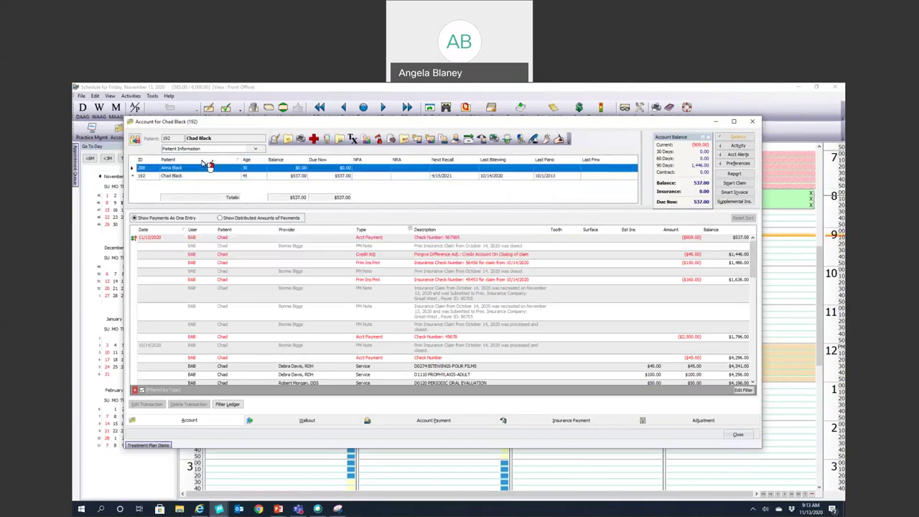
mouse_move(209, 166)
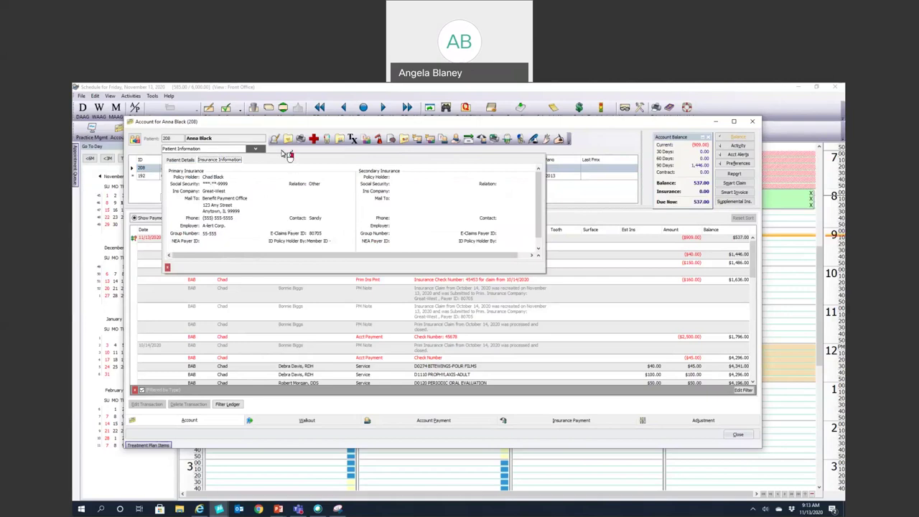
left_click(256, 149)
left_click(191, 160)
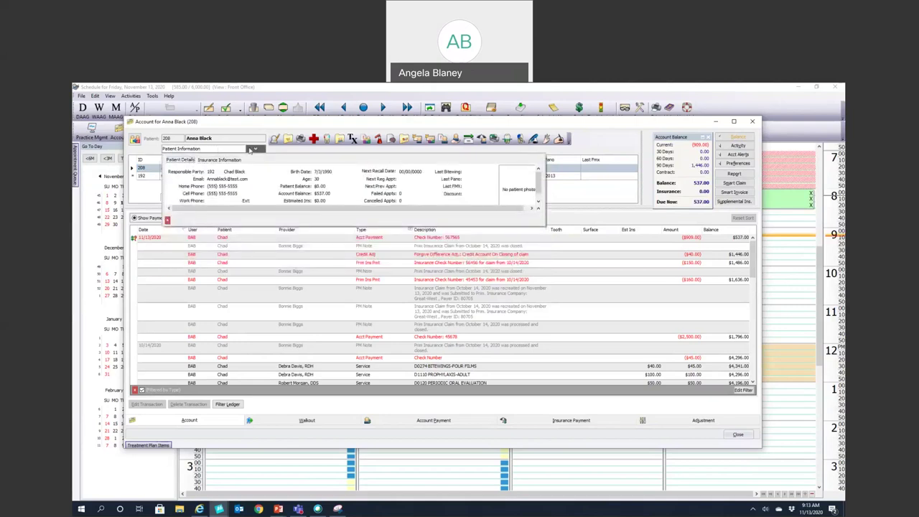
left_click(254, 150)
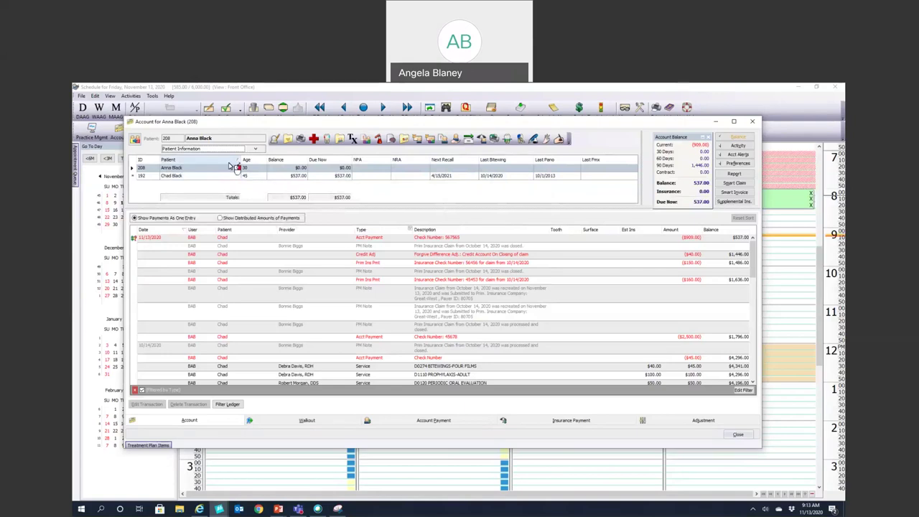
left_click(255, 149)
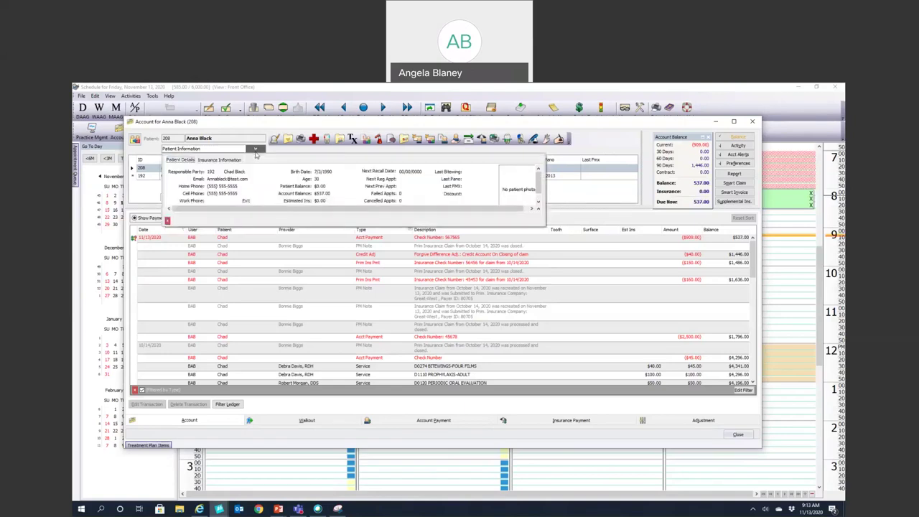
left_click(254, 149)
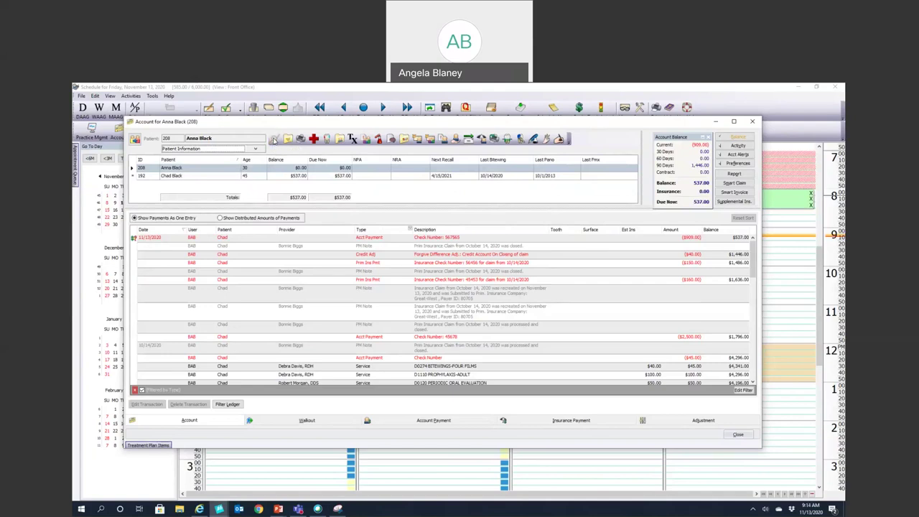
Step: Open the selected family member's edit record to view it and cancel without saving
left_click(274, 139)
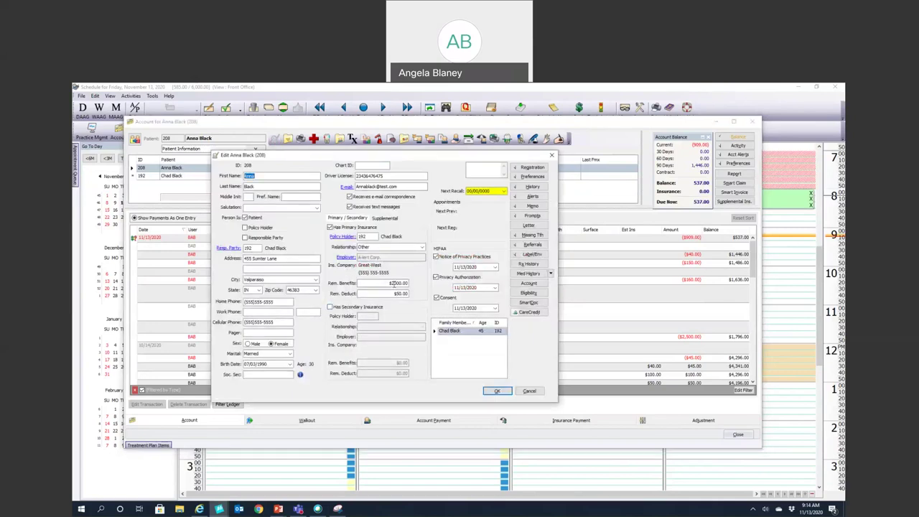
left_click(529, 390)
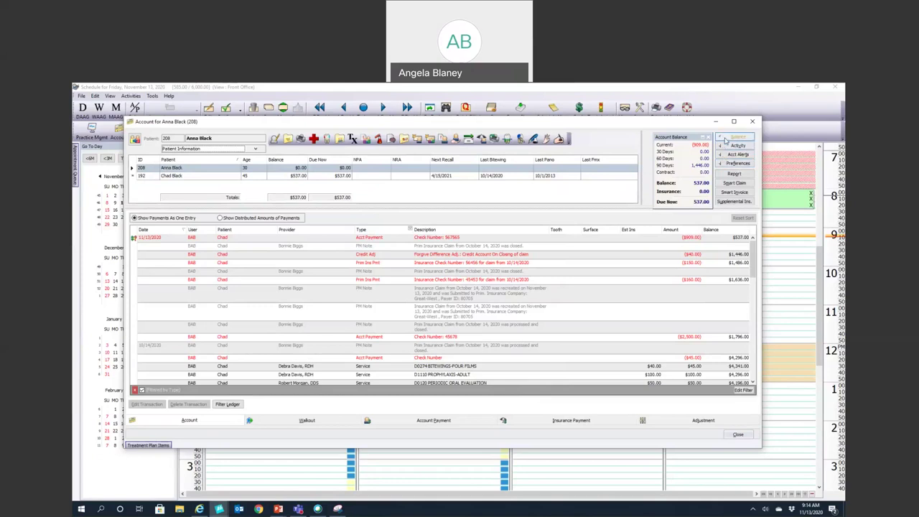
Step: Close and redisplay the floating Account Balance window, and reposition it beside the account's option buttons
left_click(709, 137)
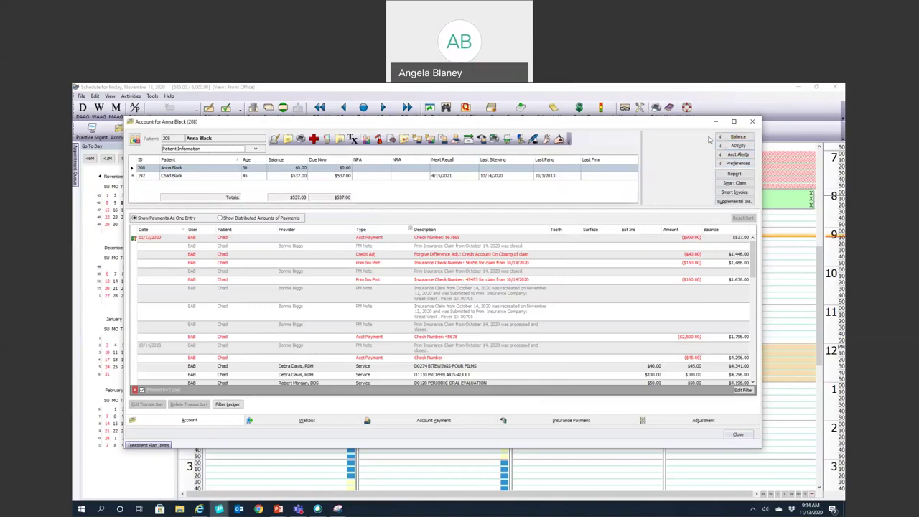
left_click(734, 137)
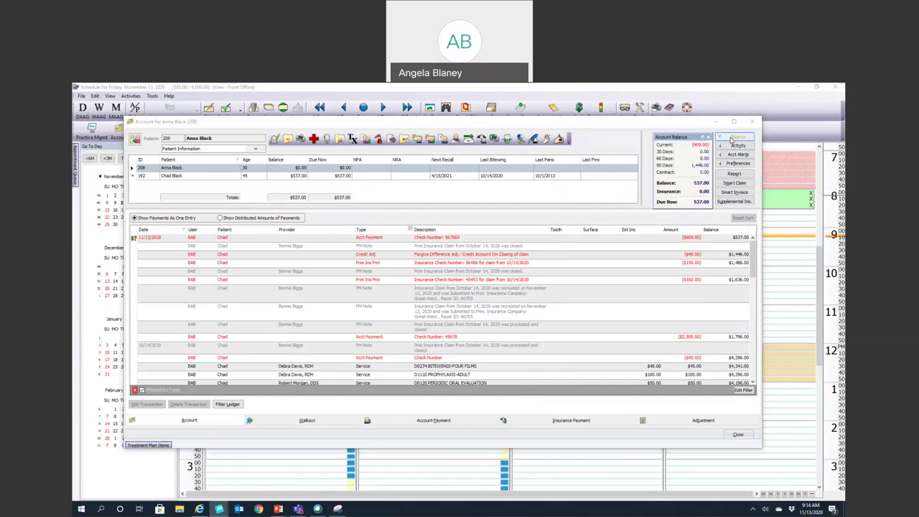
left_click_drag(690, 137, 686, 138)
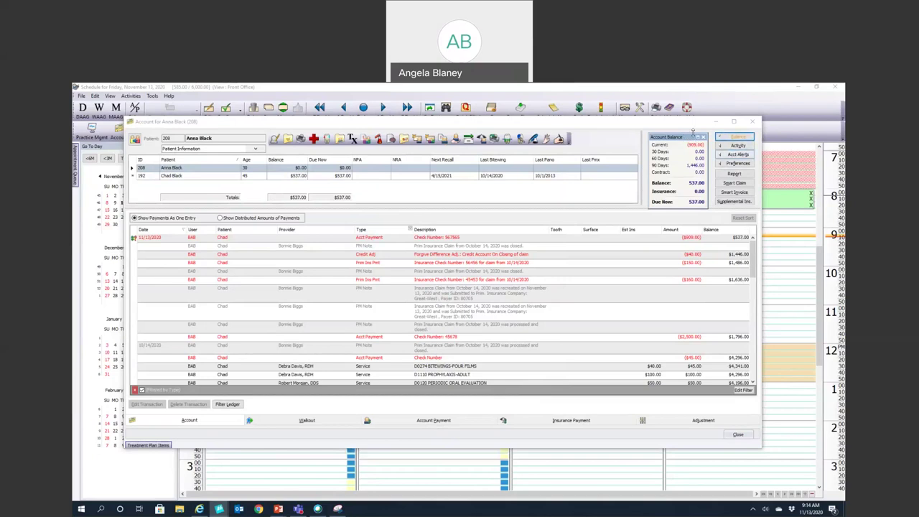
mouse_move(686, 136)
left_mouse_down()
mouse_move(680, 142)
mouse_move(698, 139)
mouse_move(680, 143)
mouse_move(688, 136)
left_mouse_up()
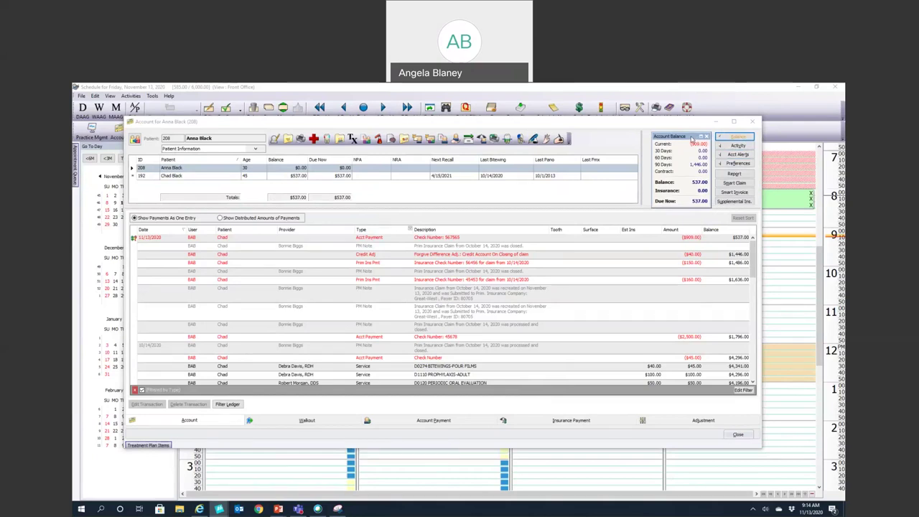
left_click_drag(692, 137, 690, 138)
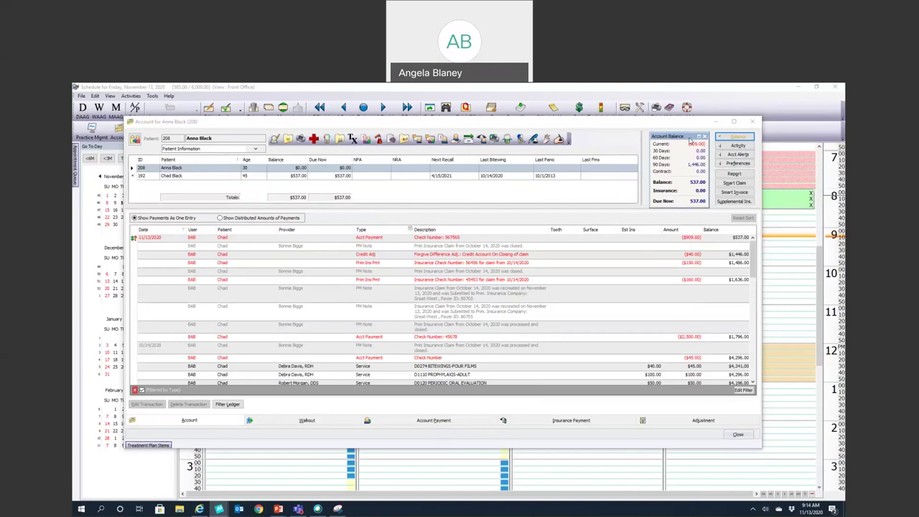
Step: Display the account's Activity information, dock it along the account window's right edge, and set it to auto-hide
left_click(737, 145)
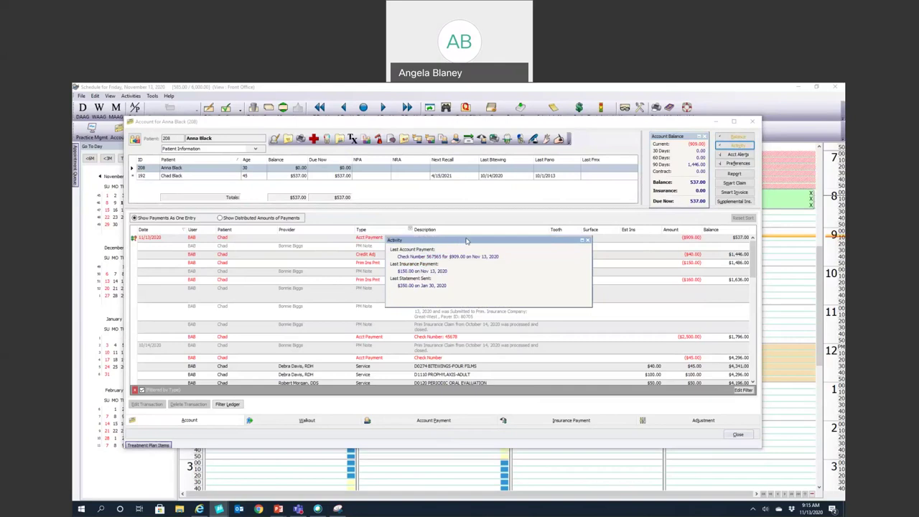
left_click_drag(467, 241, 443, 276)
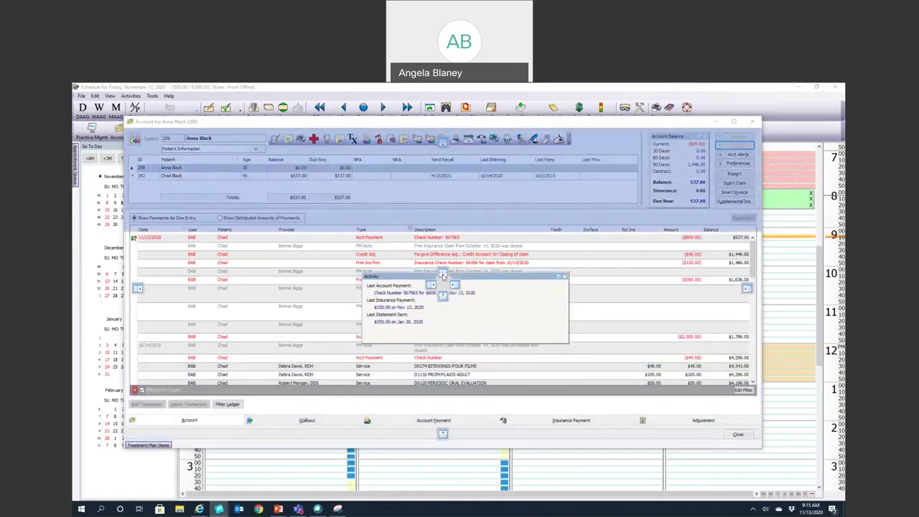
left_click_drag(443, 275, 455, 288)
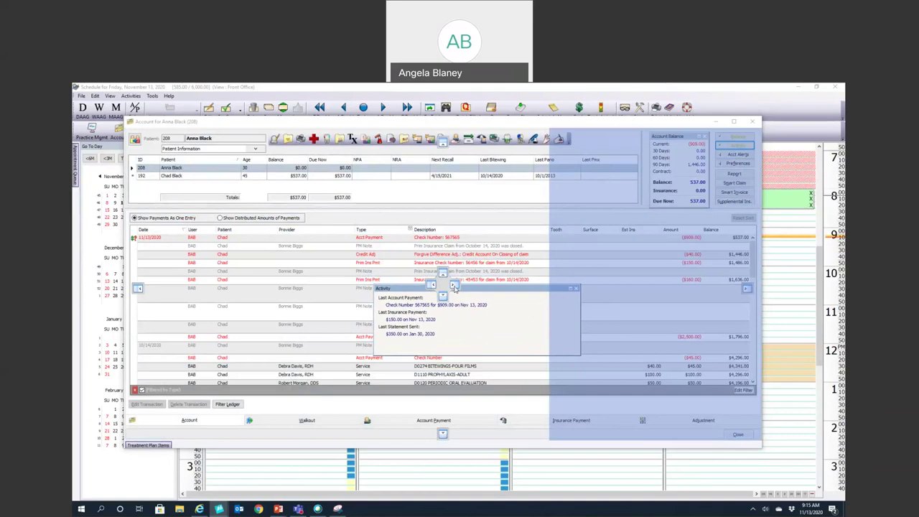
left_click_drag(454, 286, 454, 285)
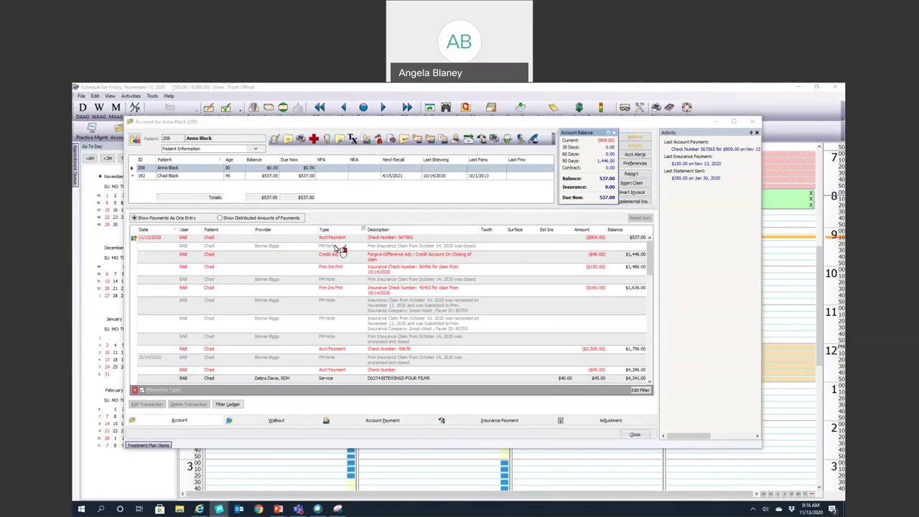
left_click(751, 133)
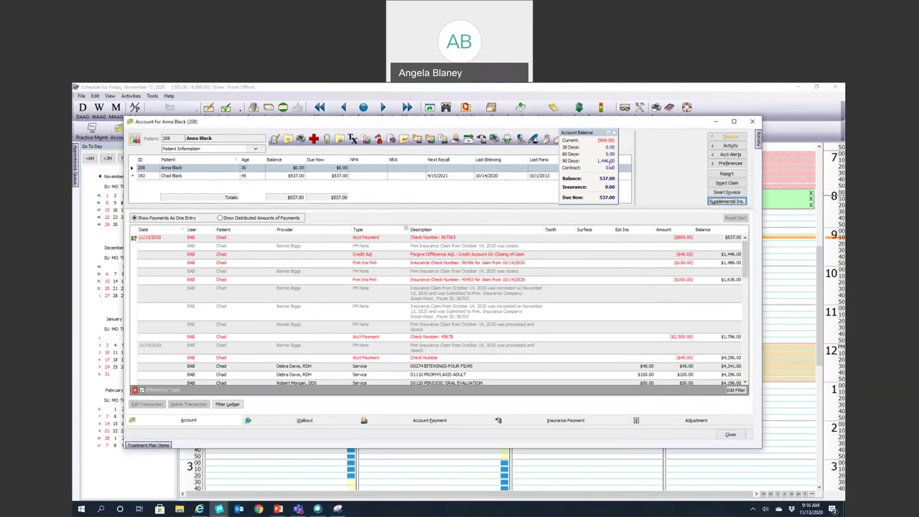
mouse_move(758, 140)
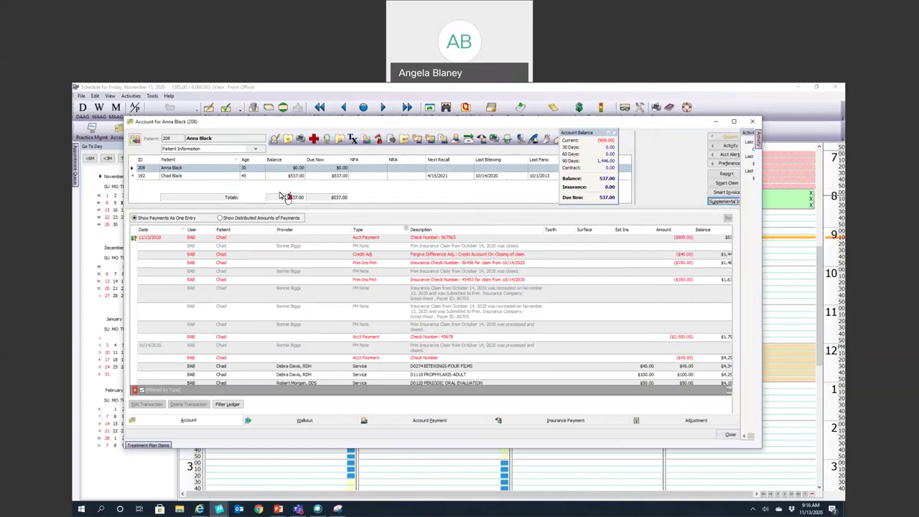
Step: Move the Account Balance window back beside the option buttons, and undock and close the Activity panel
left_click_drag(573, 135, 758, 136)
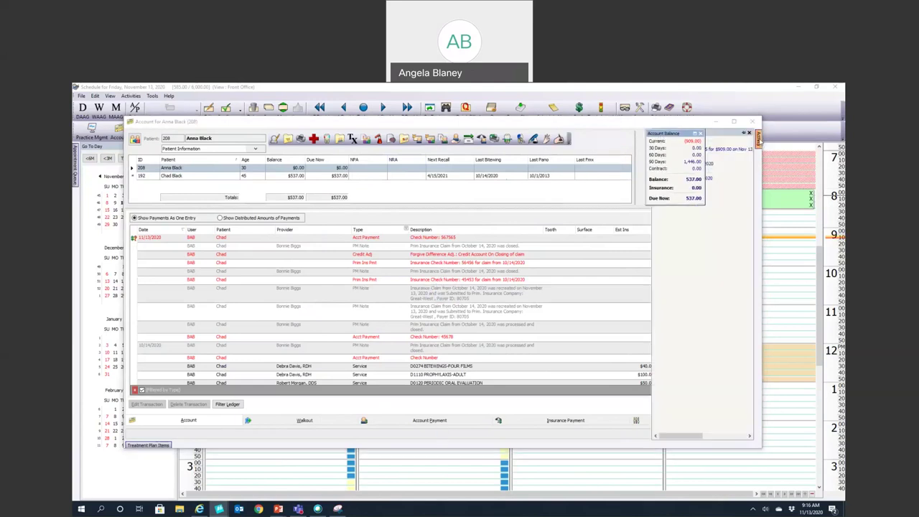
left_click_drag(758, 138, 461, 211)
left_click(583, 210)
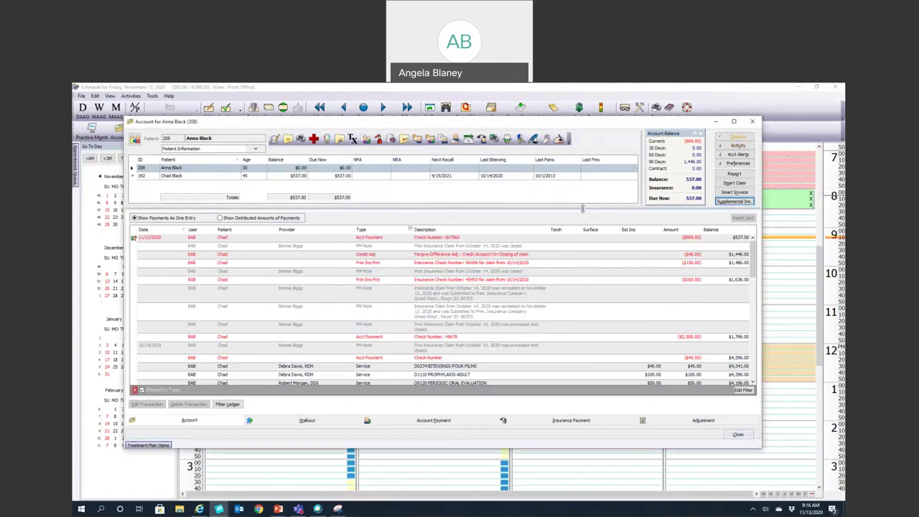
Step: Add the Cash Only alert to this account in the account alerts
left_click(737, 157)
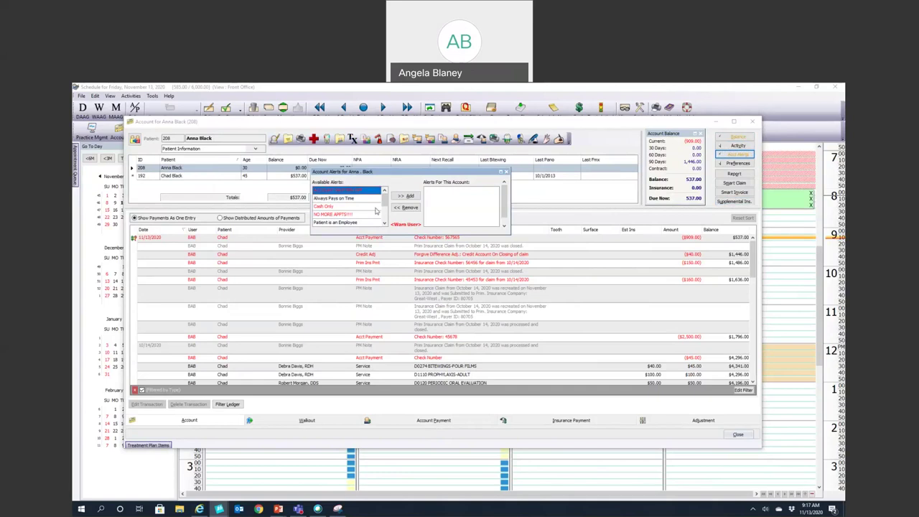
left_click(339, 207)
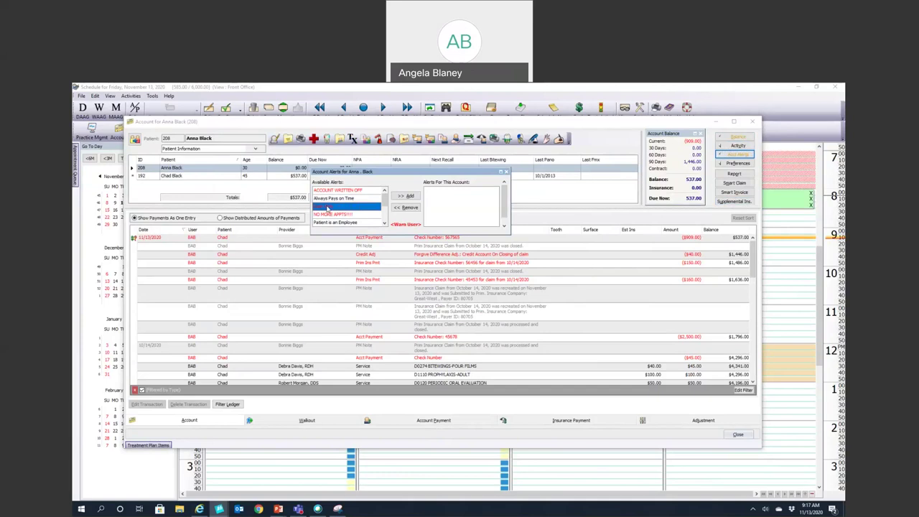
left_click(406, 196)
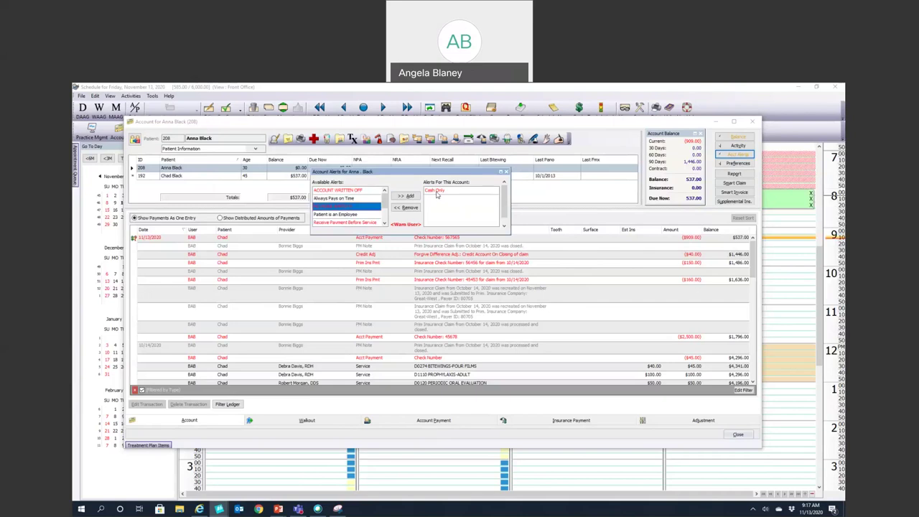
Step: Remove the Cash Only alert from the account and close the account alerts
left_click(436, 192)
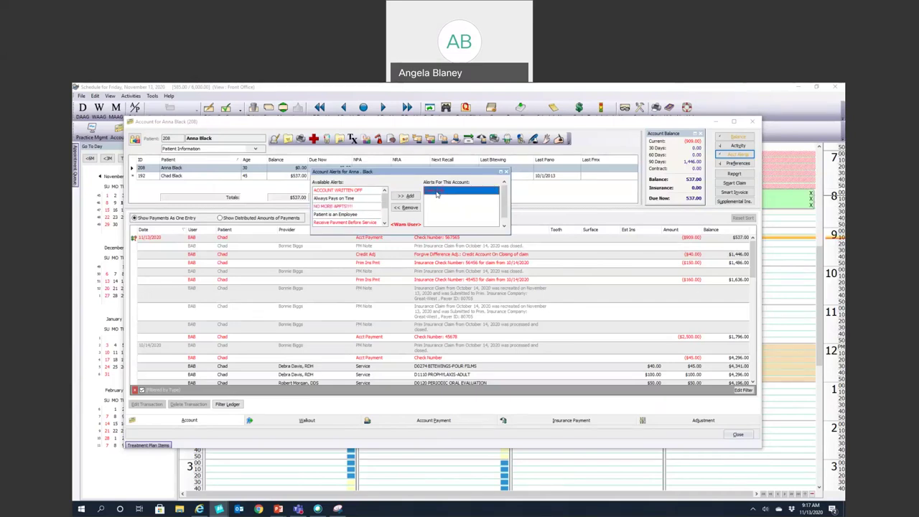
left_click(406, 207)
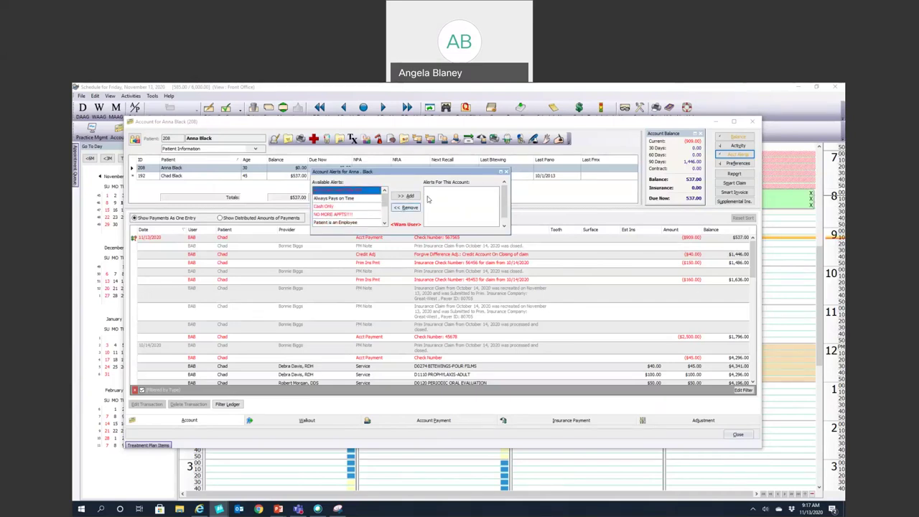
left_click(507, 171)
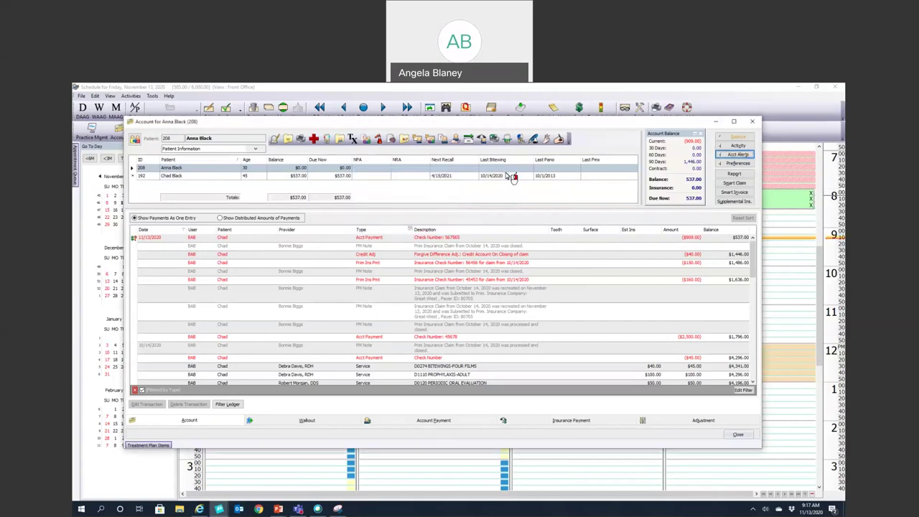
Step: Turn off Receive Finance Charge and Receive Billing Charge in the account preferences, and look through the available account types
left_click(738, 163)
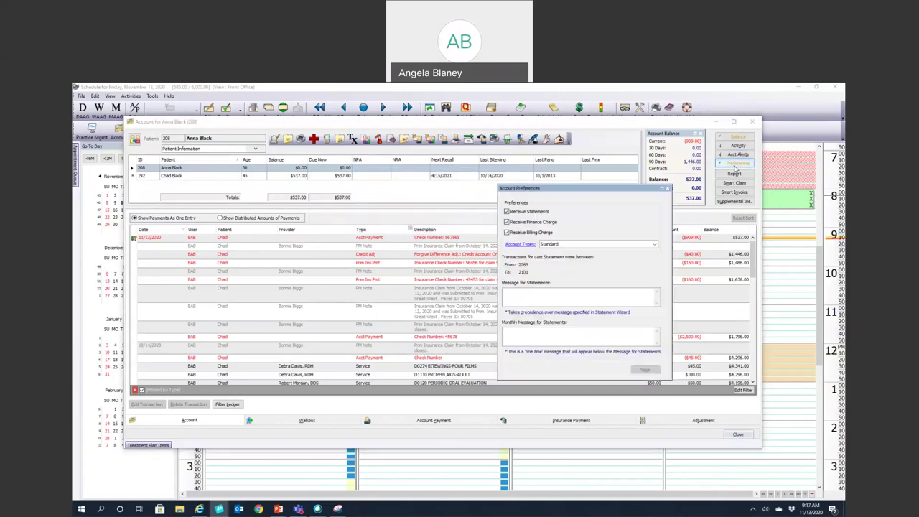
left_click_drag(600, 192, 522, 170)
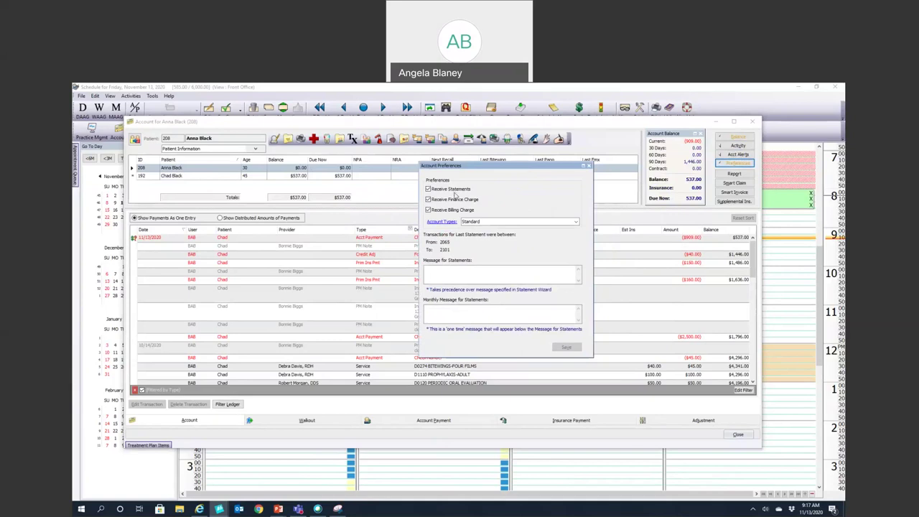
left_click(429, 200)
left_click(428, 210)
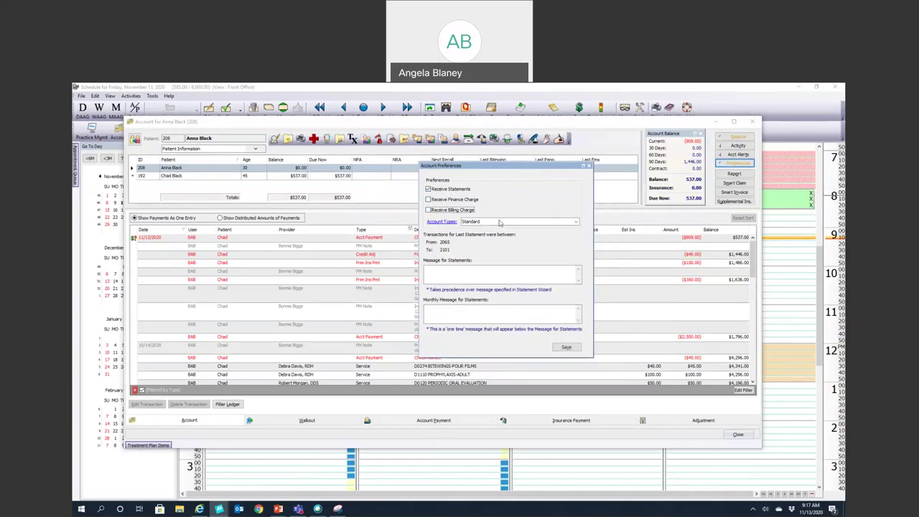
left_click(499, 223)
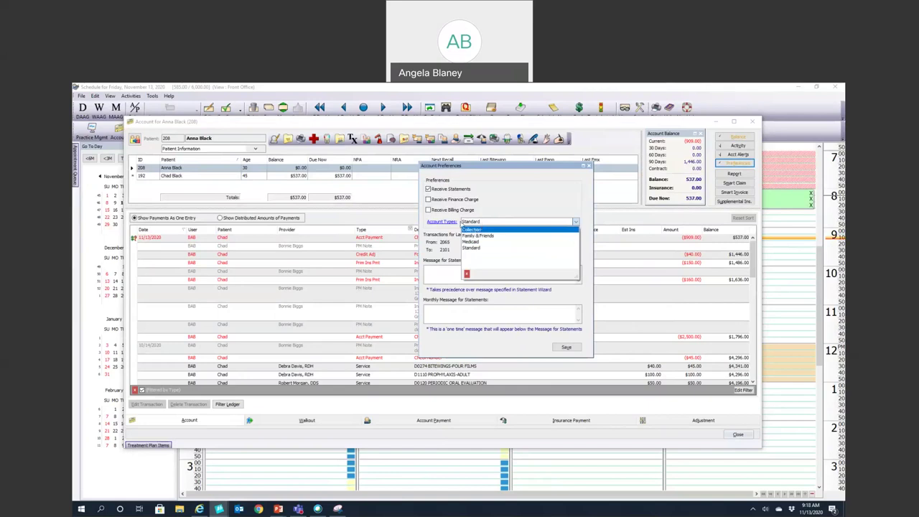
left_click(495, 224)
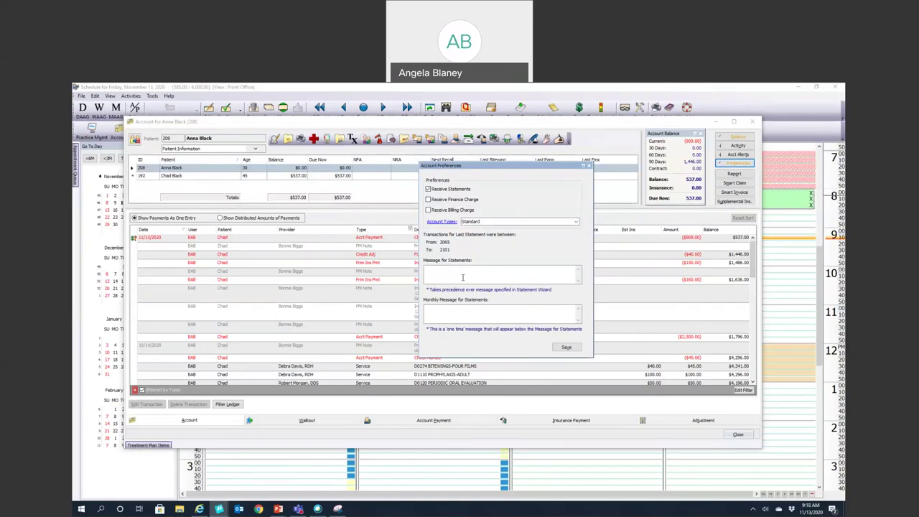
Step: Enter "Happy Thanksgiving!" as the Monthly Message for Statements, and save and close the account preferences
left_click(462, 277)
type("Happy Thanksgiving!")
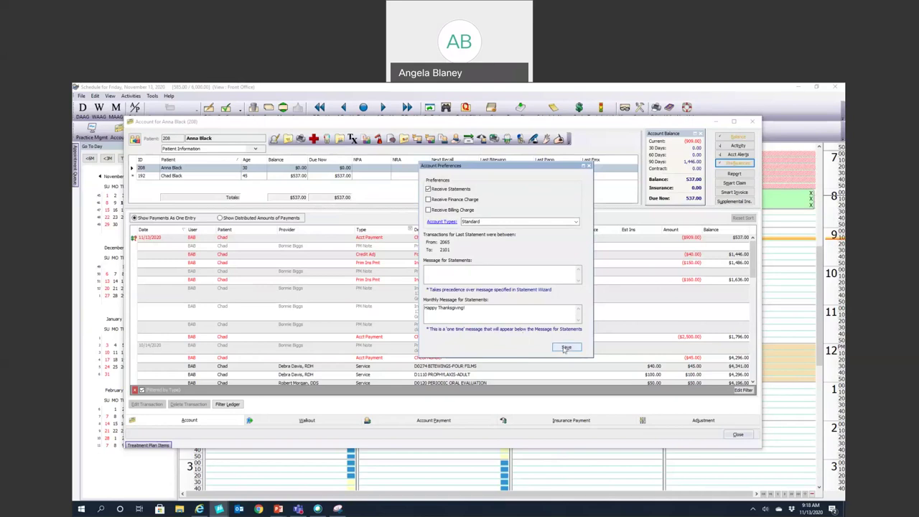
left_click(567, 349)
left_click(447, 300)
left_click(589, 166)
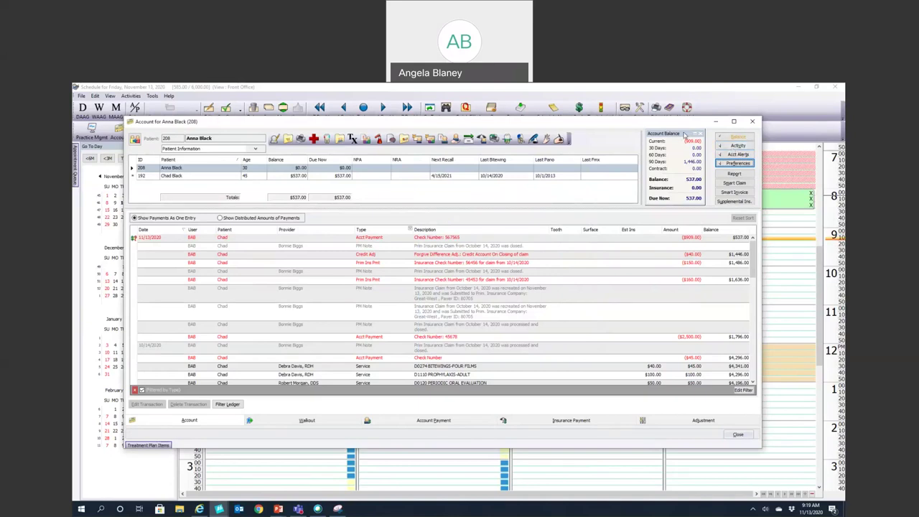
Step: Close this account and open the account of the other family member, who is the responsible party
left_click(751, 123)
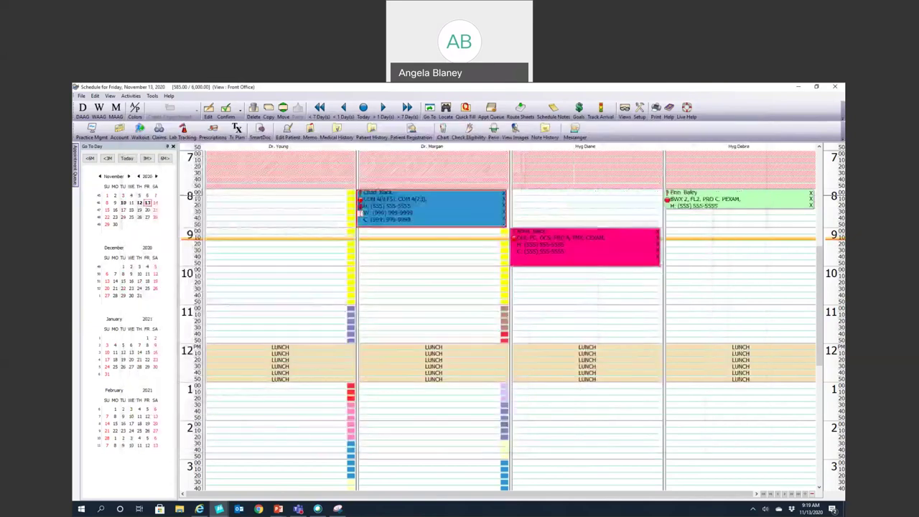
left_click(122, 134)
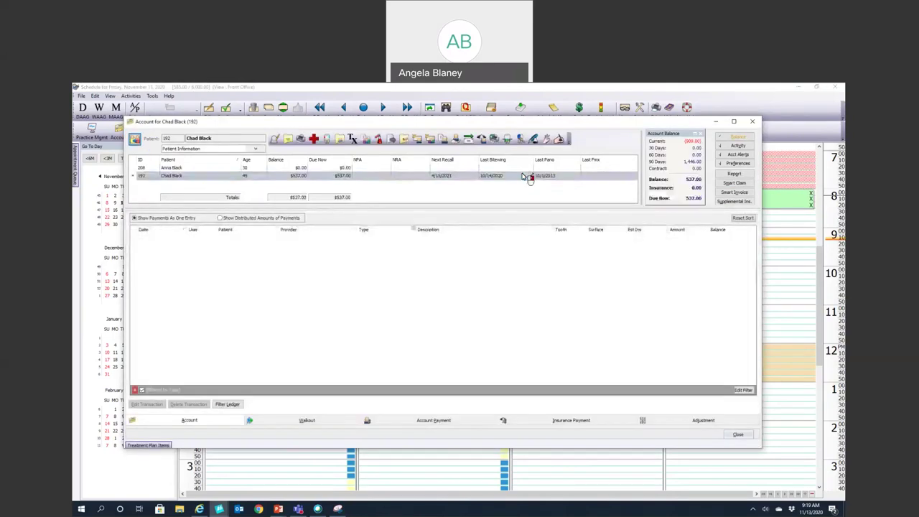
left_click(538, 268)
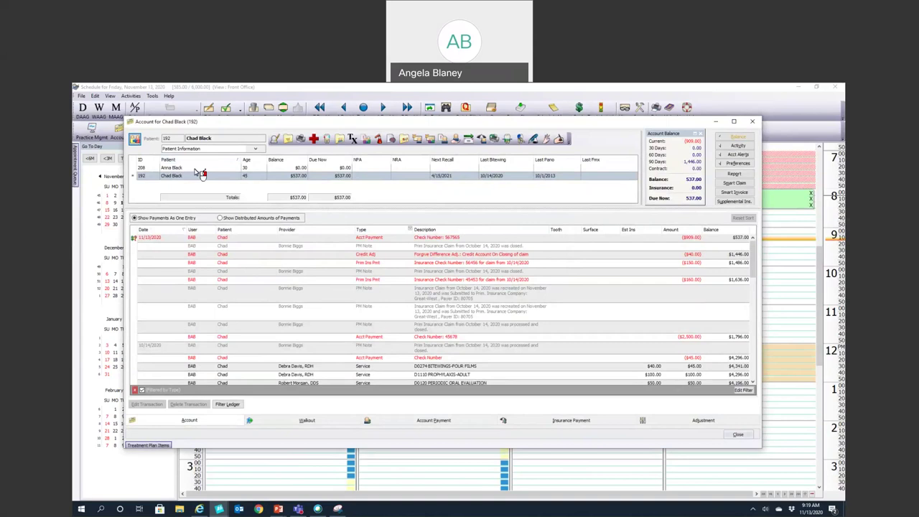
Step: View the patient's full record past the patient alerts, and the Patient Details summary in the account's Patient Information
left_click(275, 139)
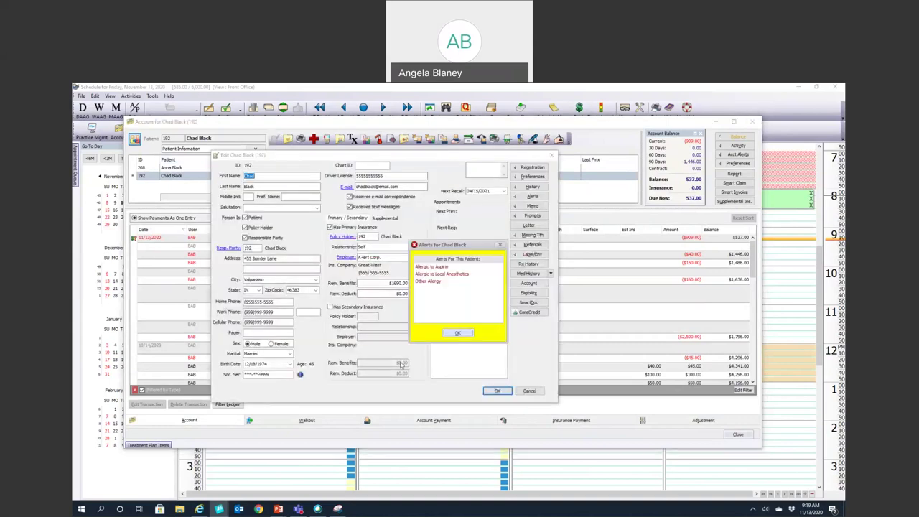
left_click(458, 333)
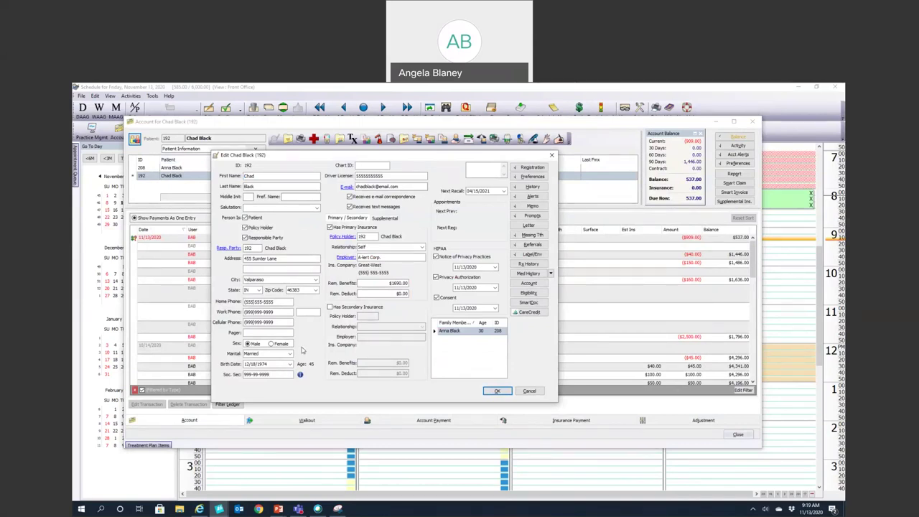
left_click(496, 392)
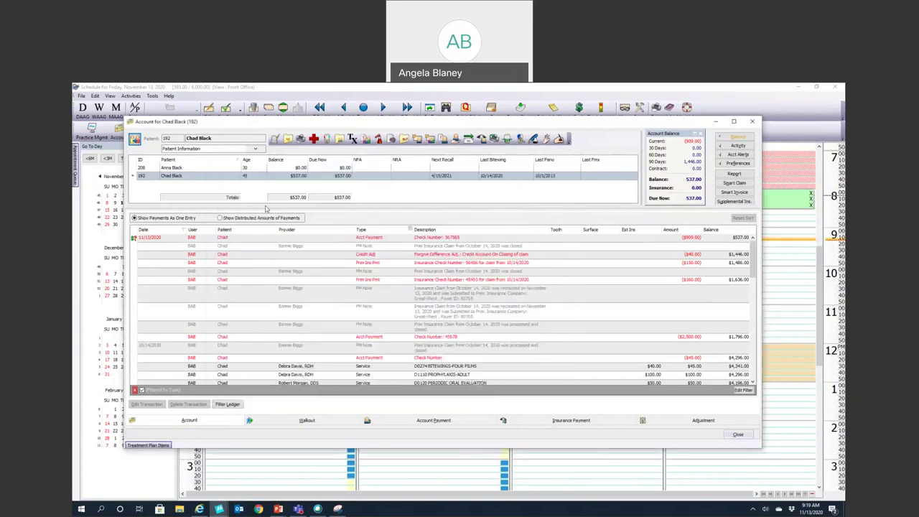
left_click(257, 149)
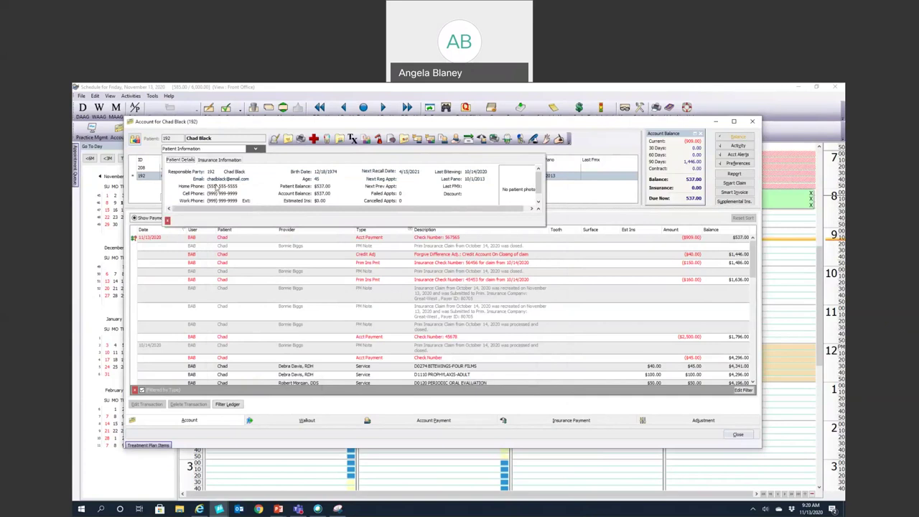
left_click(256, 149)
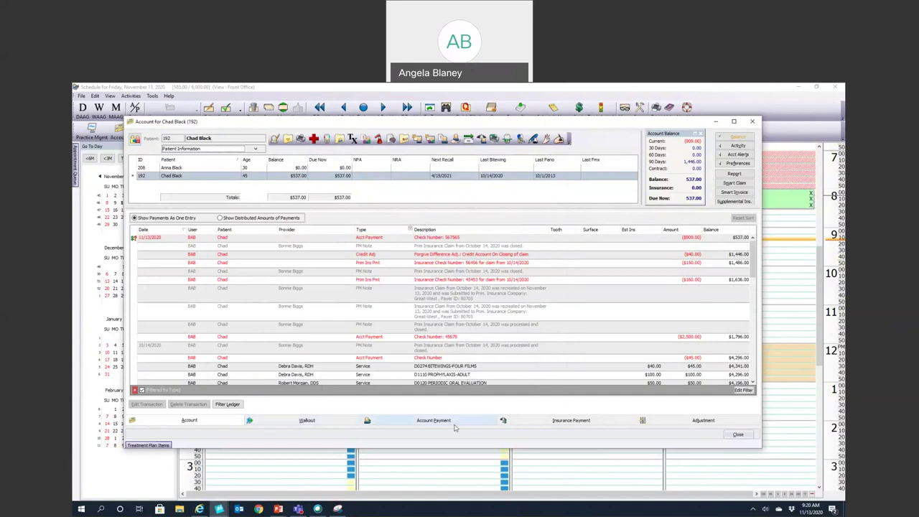
Step: View the Walkout for this patient, pinning its Treatment Plan Items panel and returning it to auto-hide
left_click(316, 426)
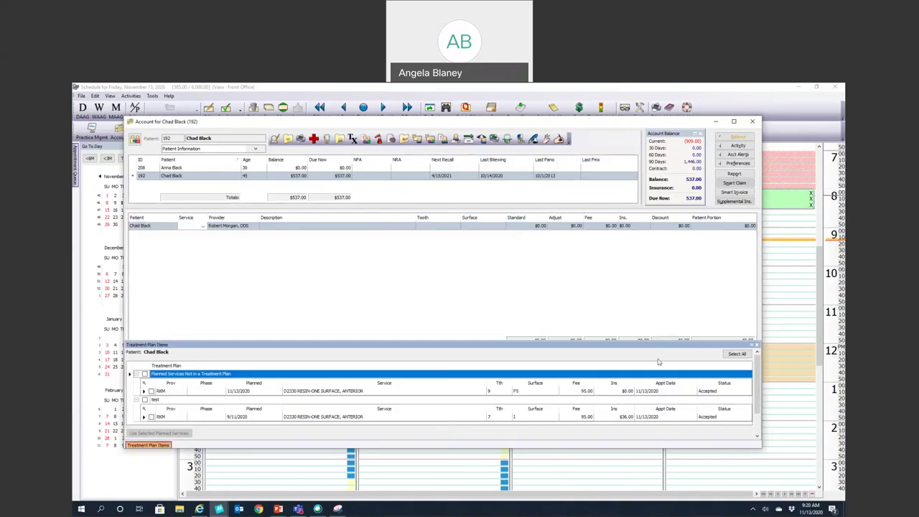
left_click(752, 345)
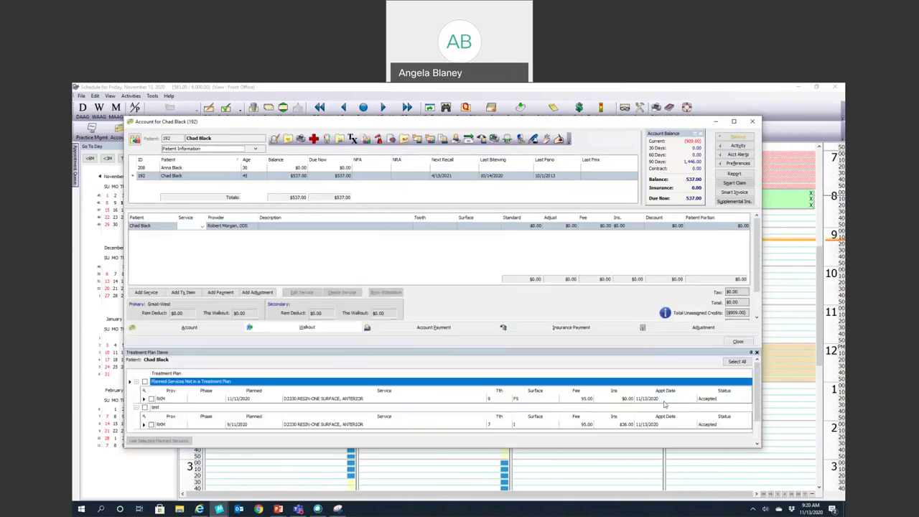
left_click(751, 352)
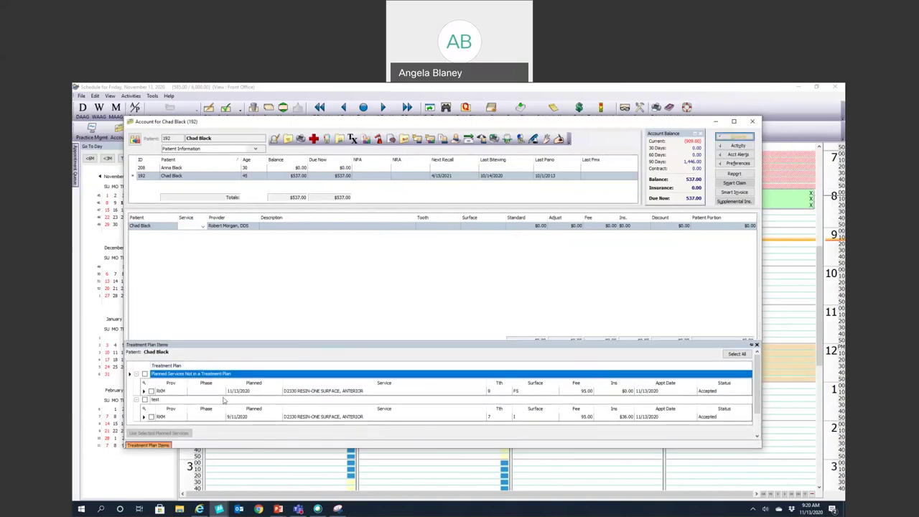
Step: Fill in an account payment by check with number 3435 and an amount of 500
left_click(420, 422)
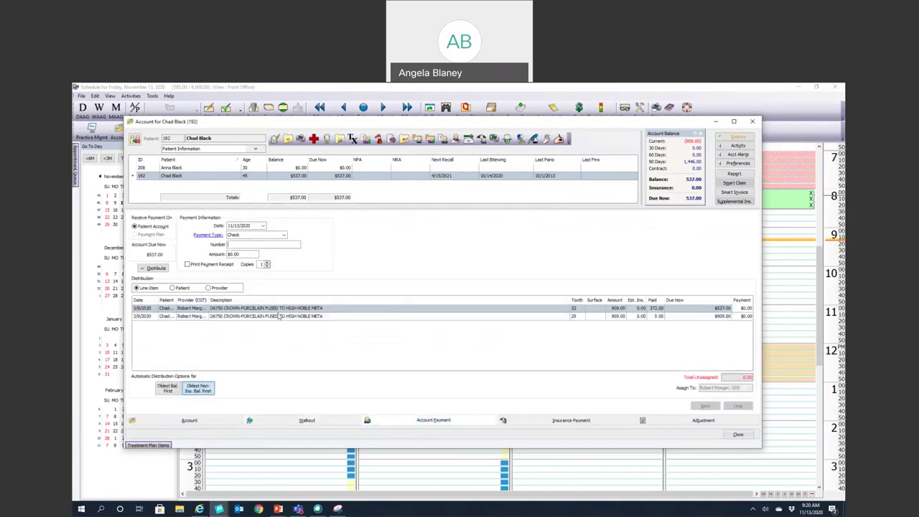
type("3435")
key("Tab")
type("500")
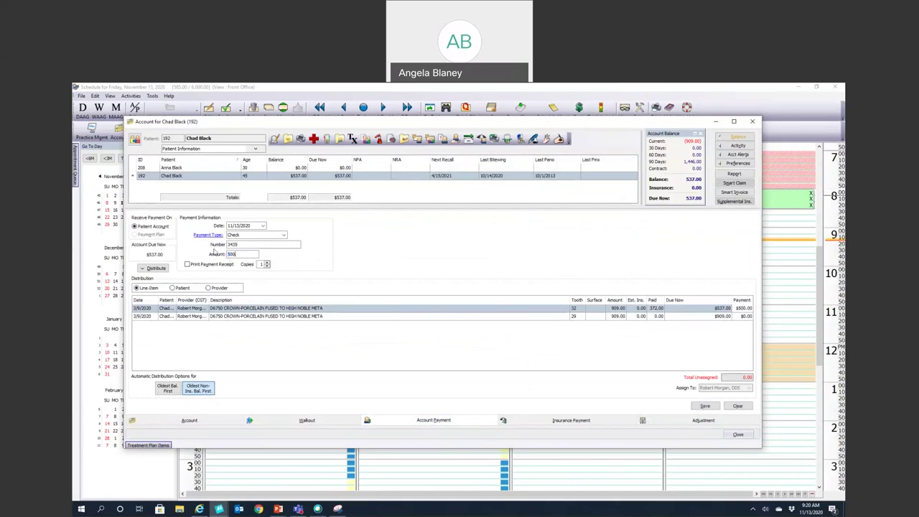
type(".")
key("BackSpace")
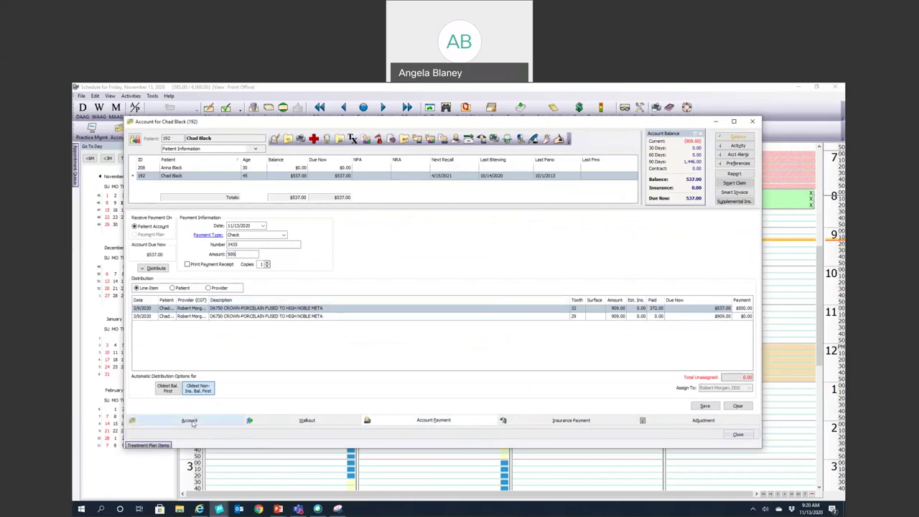
Step: View the account ledger and the Walkout, and return to the account payment entry
left_click(190, 421)
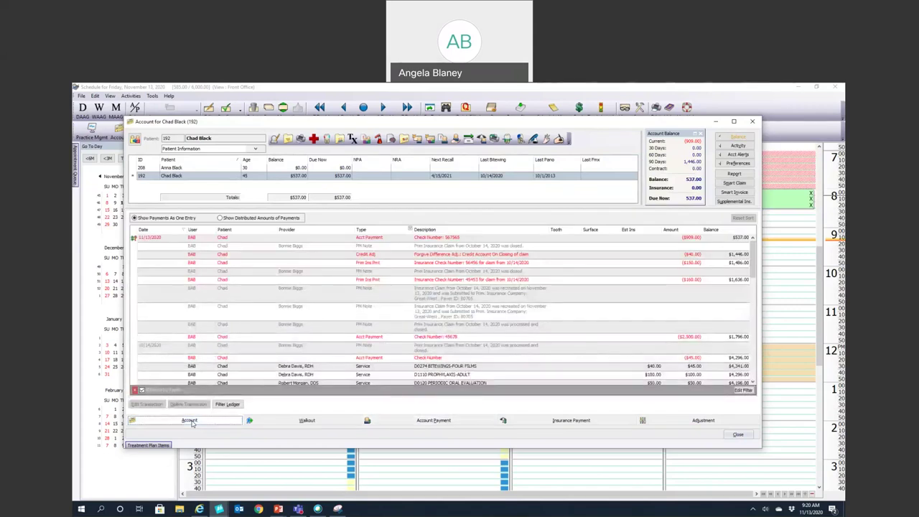
left_click(279, 421)
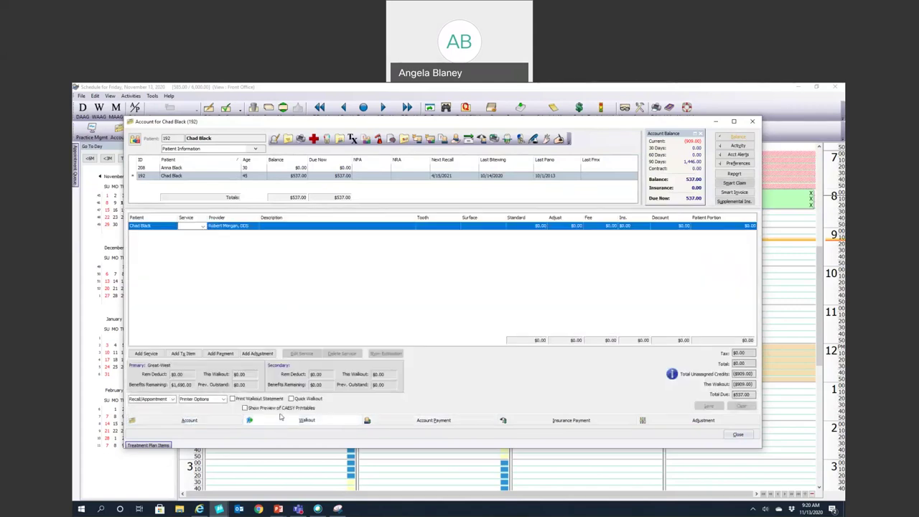
left_click(424, 420)
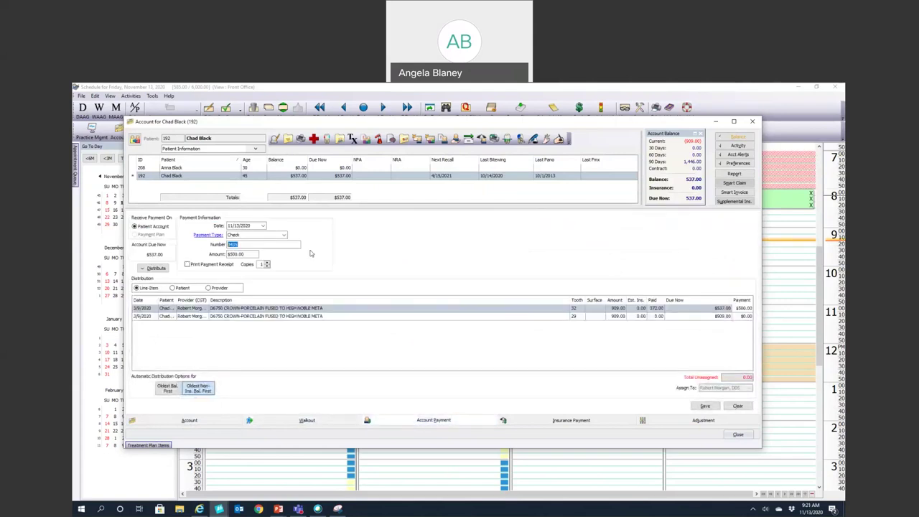
Step: Clear the check number and the amount from the unsaved account payment
double_click(245, 244)
key("BackSpace")
double_click(248, 256)
key("BackSpace")
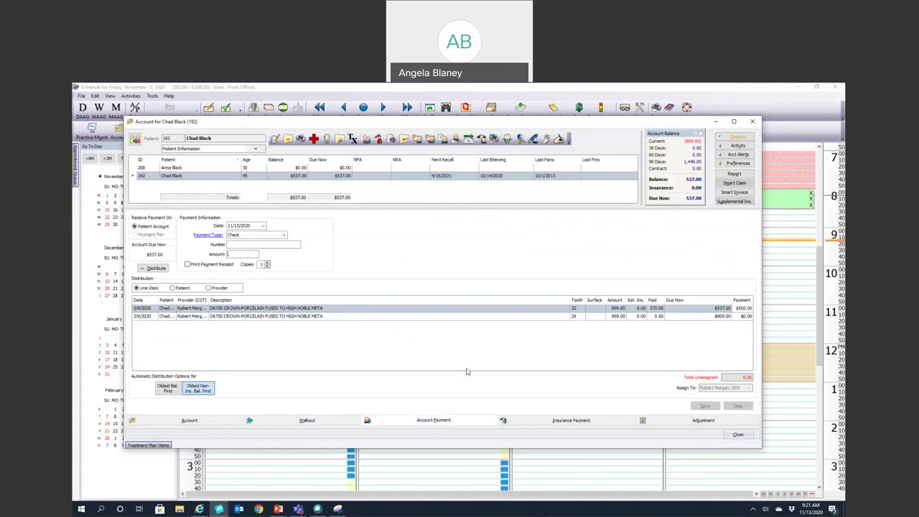
Step: View the Insurance Payment and Walkout sections, and return to the account's ledger of transactions
left_click(584, 423)
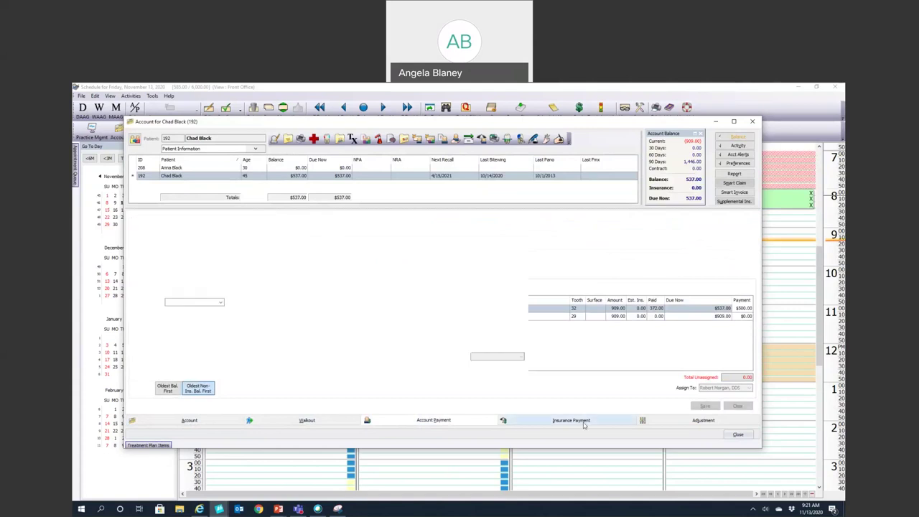
left_click(322, 421)
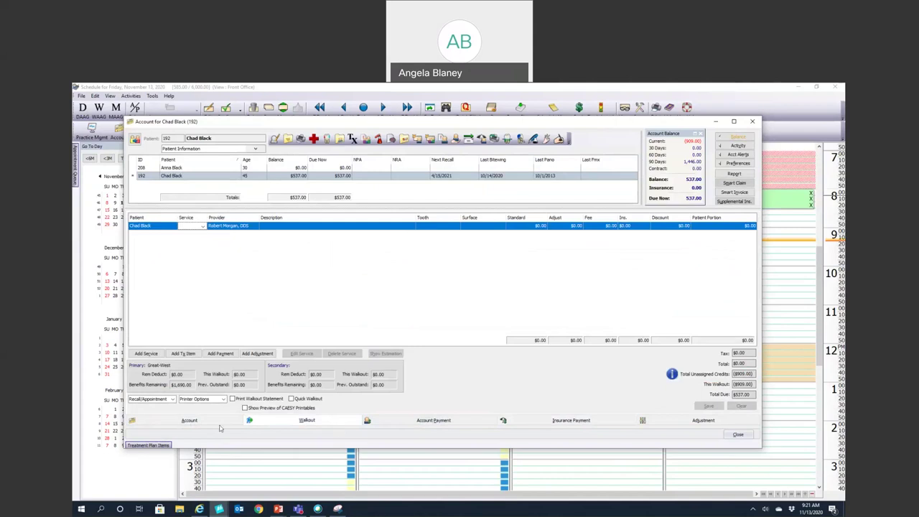
left_click(194, 421)
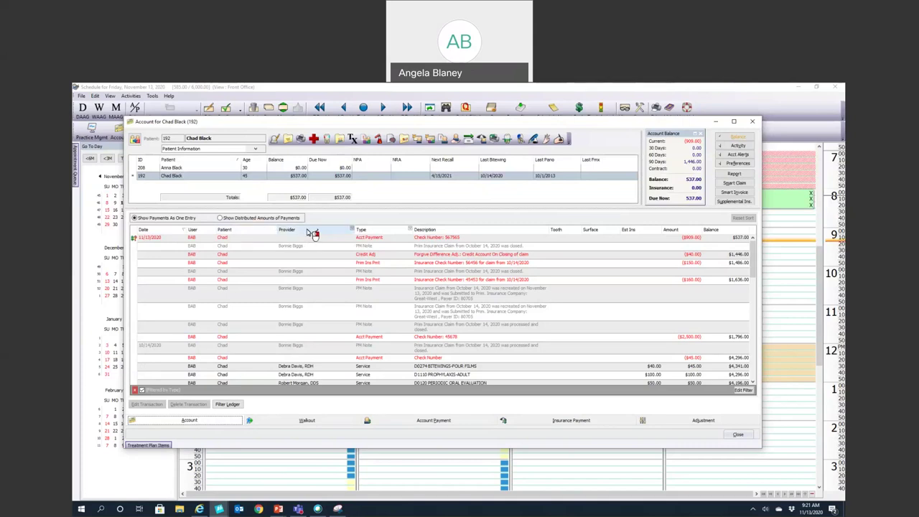
Step: Filter the ledger's Provider column to only the first of the two DDS providers listed
left_click(353, 229)
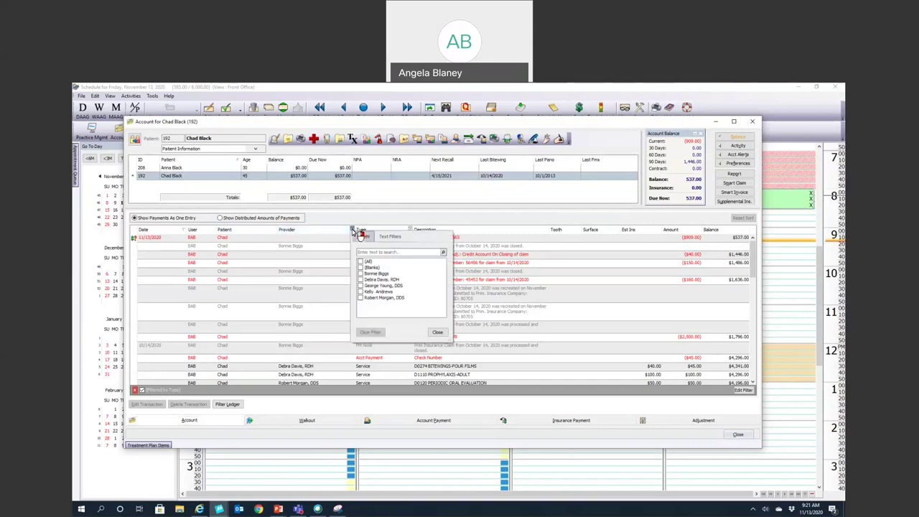
left_click(362, 290)
left_click(361, 286)
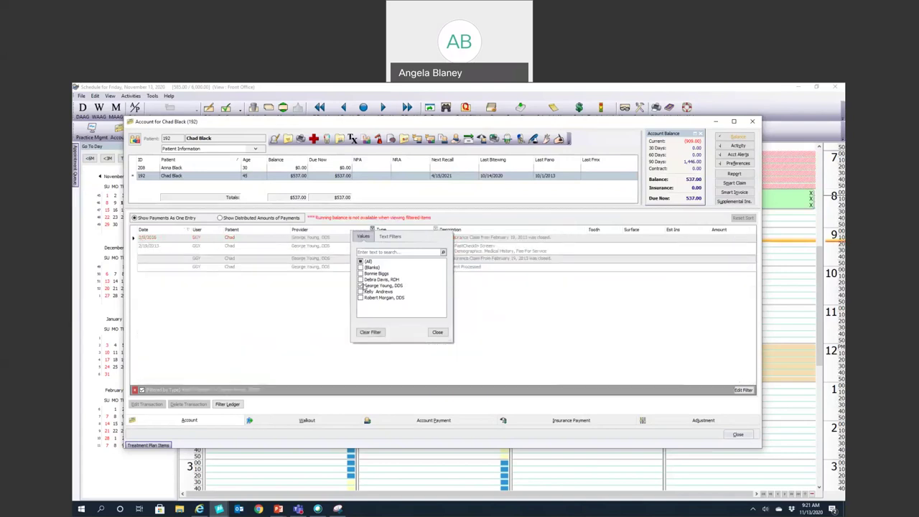
left_click(437, 332)
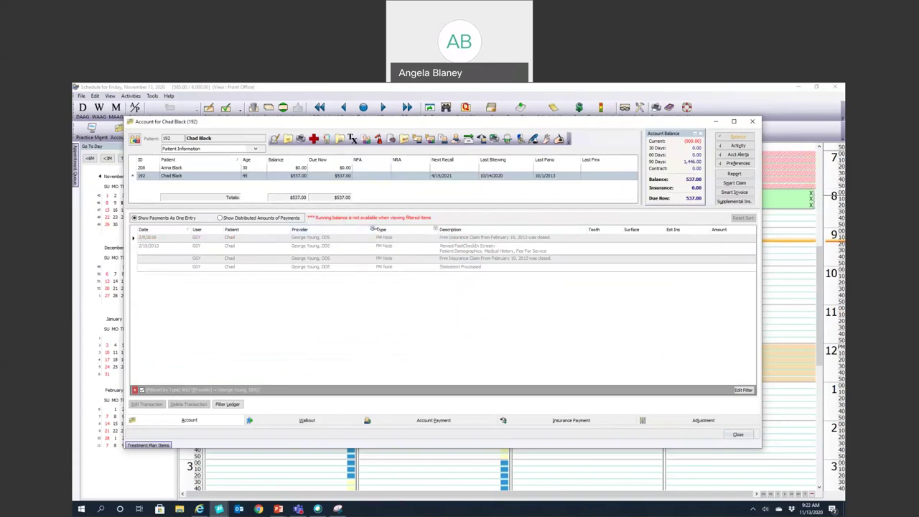
Step: Add the second DDS provider to the ledger's Provider filter
left_click(373, 230)
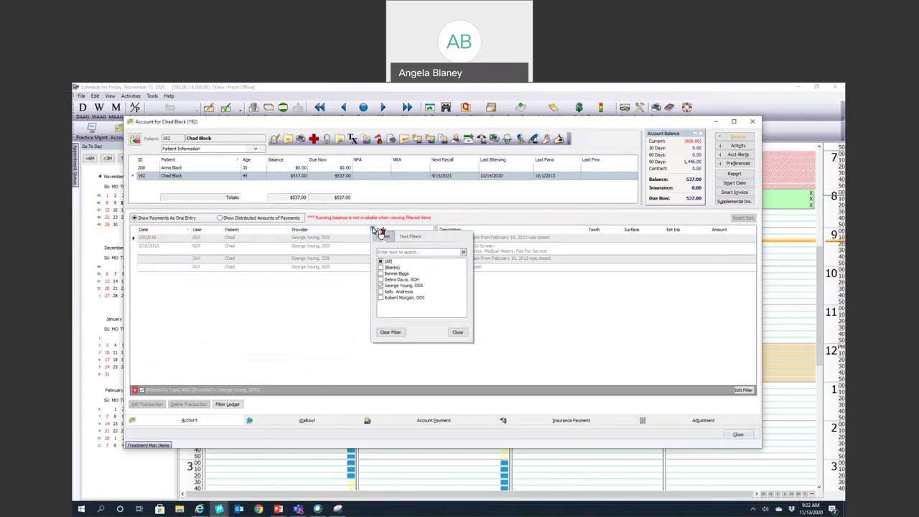
left_click(382, 297)
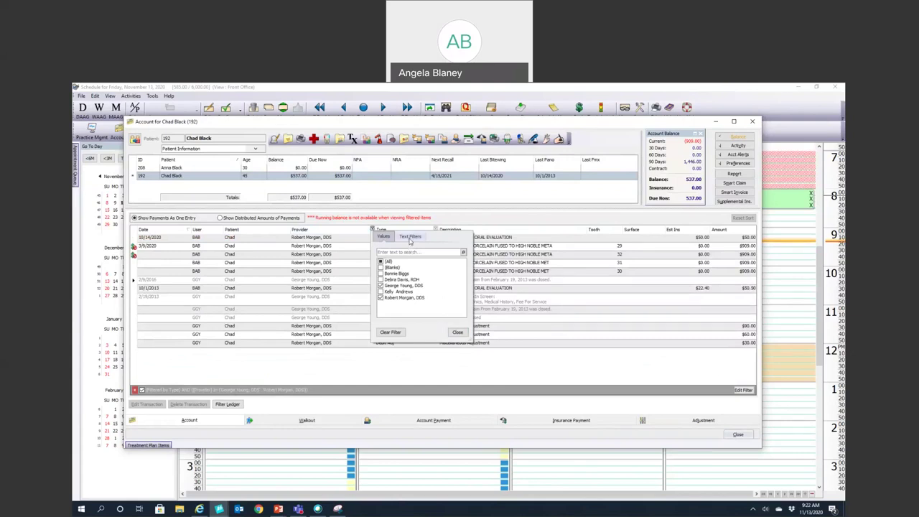
left_click(458, 332)
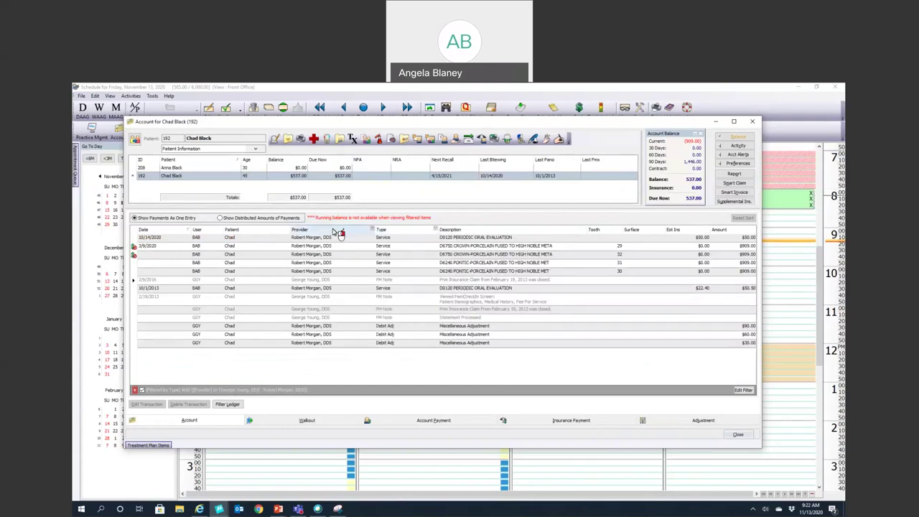
Step: Clear the ledger's Provider column filter and close its list of filter values
left_click(373, 231)
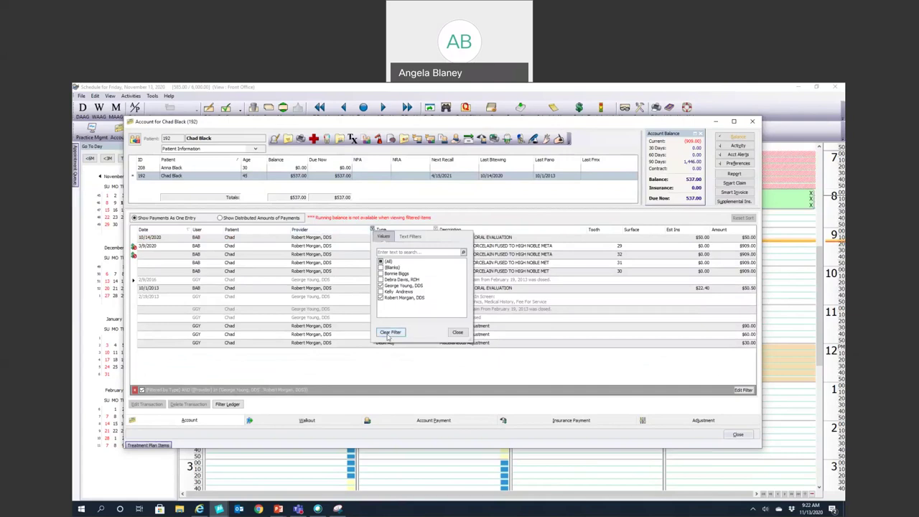
left_click(390, 333)
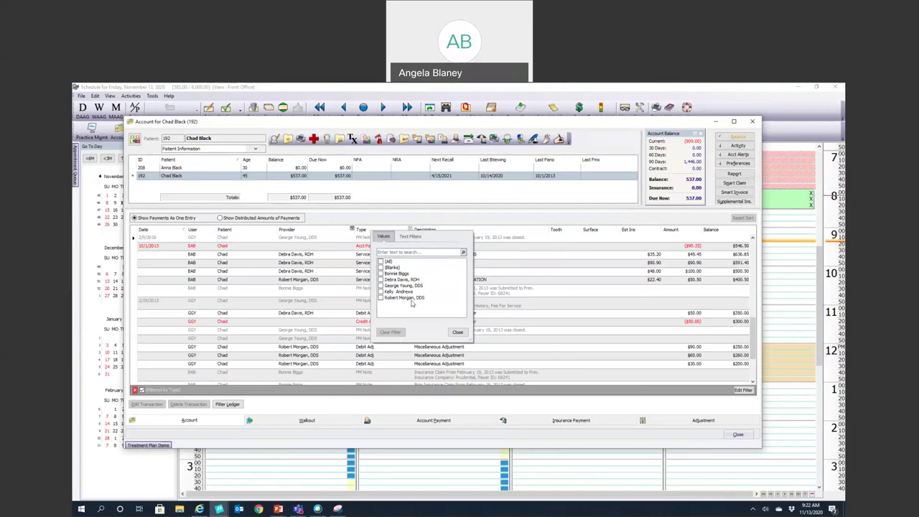
left_click(457, 332)
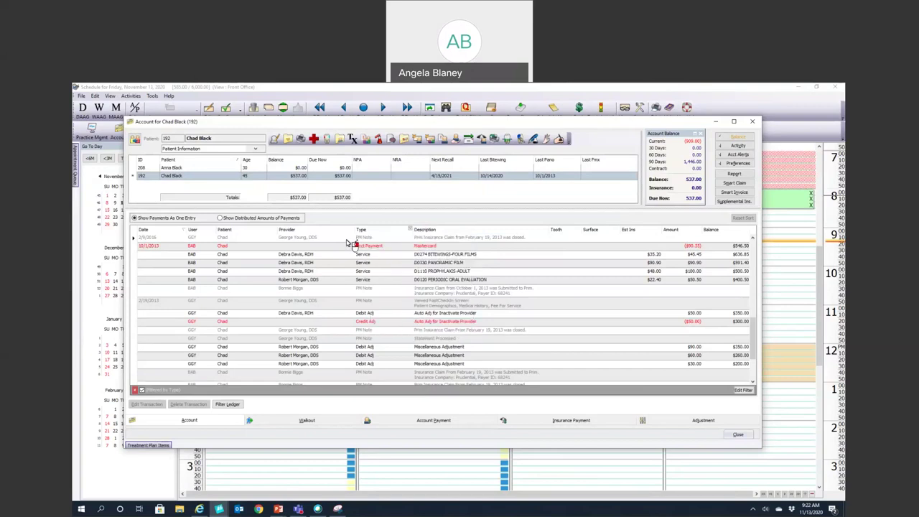
Step: Filter the ledger's Patient column to the one patient listed
left_click(276, 230)
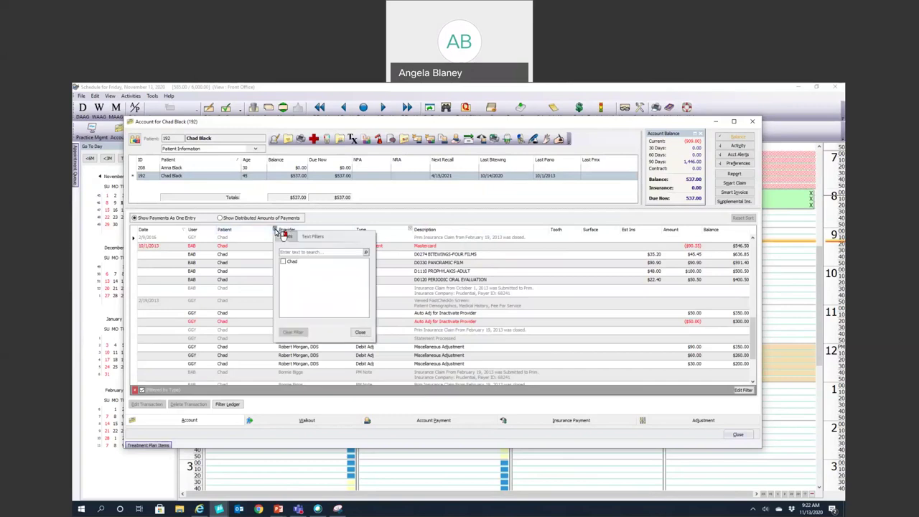
left_click(284, 262)
left_click(285, 229)
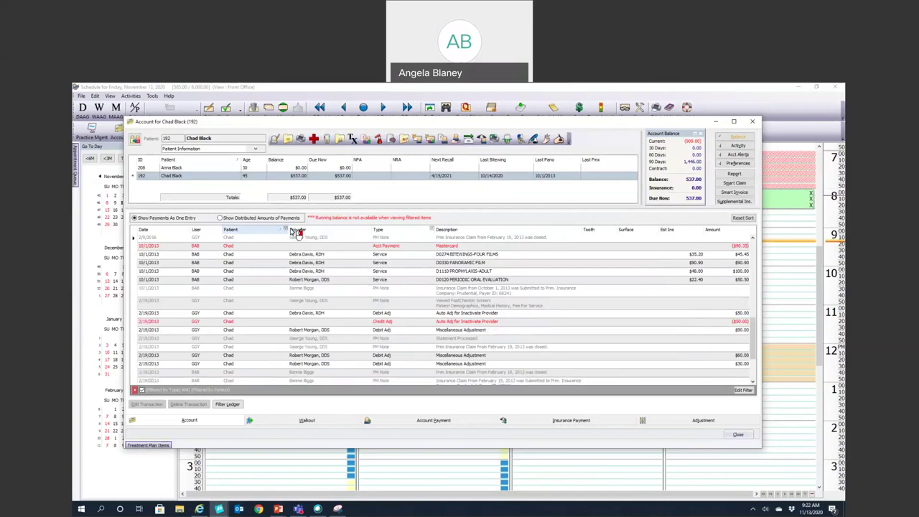
Step: Remove the Patient column filter from the ledger and close its list of filter values
left_click(285, 230)
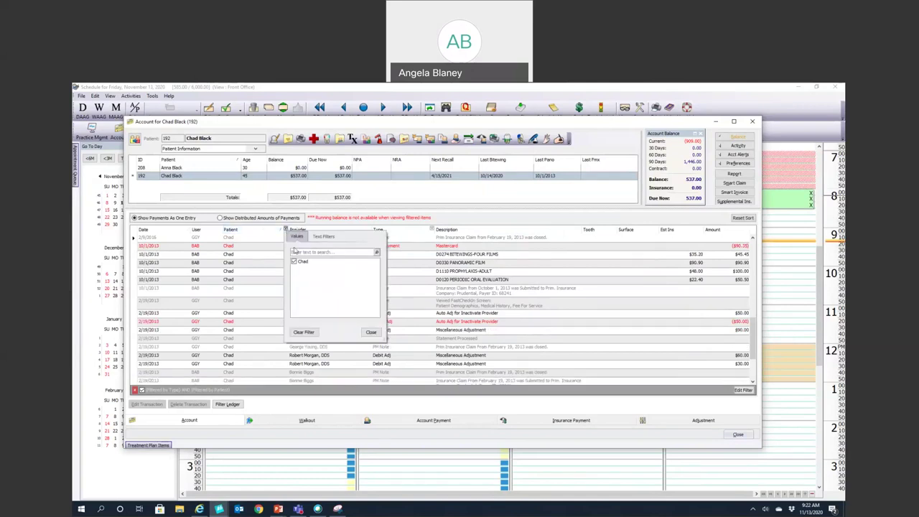
left_click(312, 333)
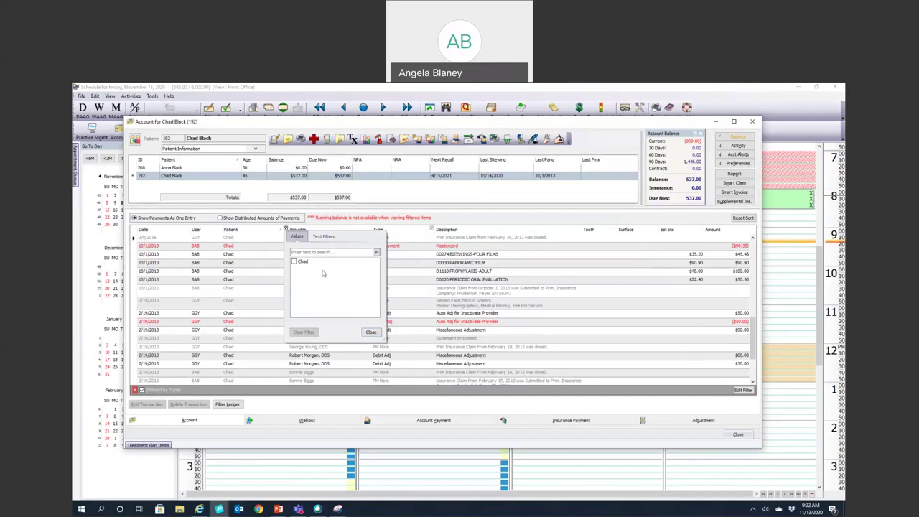
left_click(293, 262)
left_click(293, 262)
left_click(370, 332)
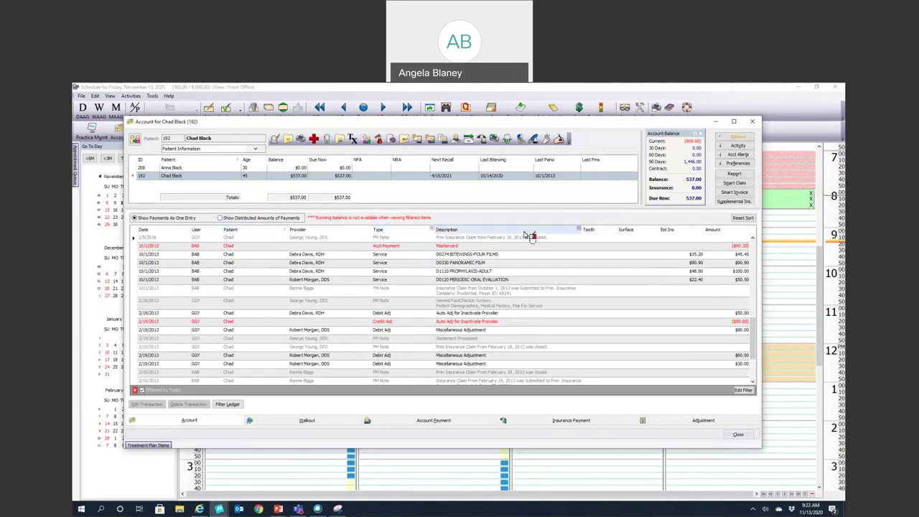
Step: Sort the ledger by the Description column
left_click(578, 231)
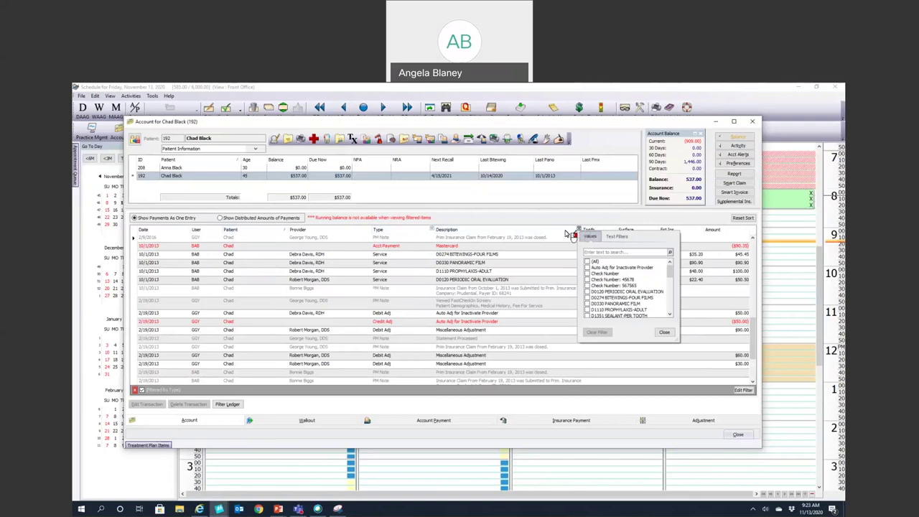
left_click(566, 231)
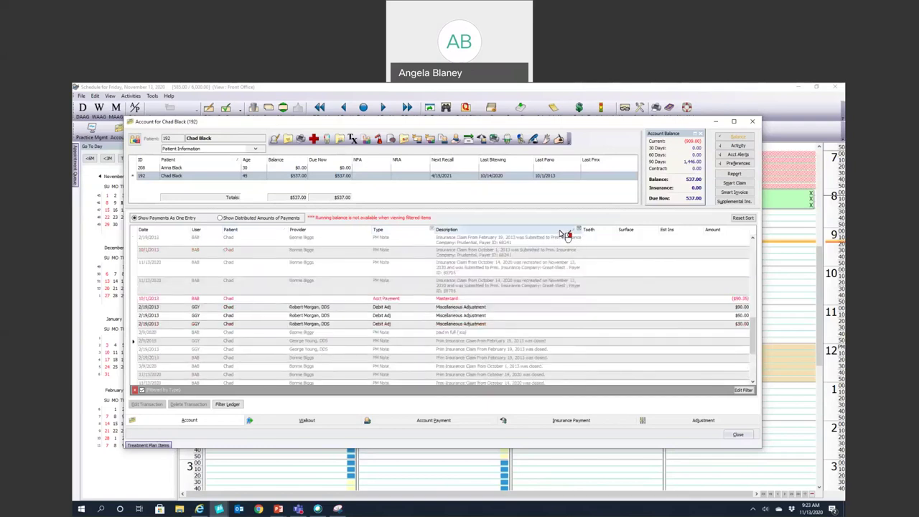
Step: Group the ledger entries by the Description column, then clear the grouping
right_click(564, 235)
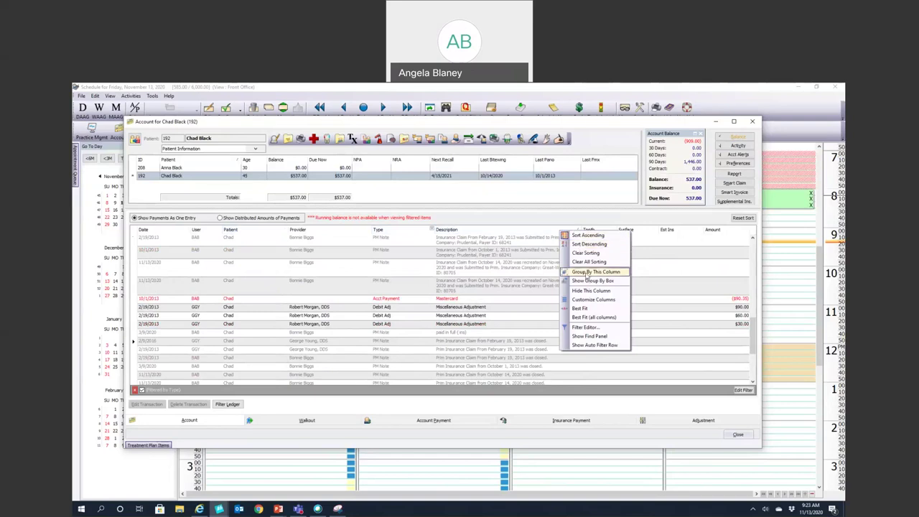
left_click(591, 273)
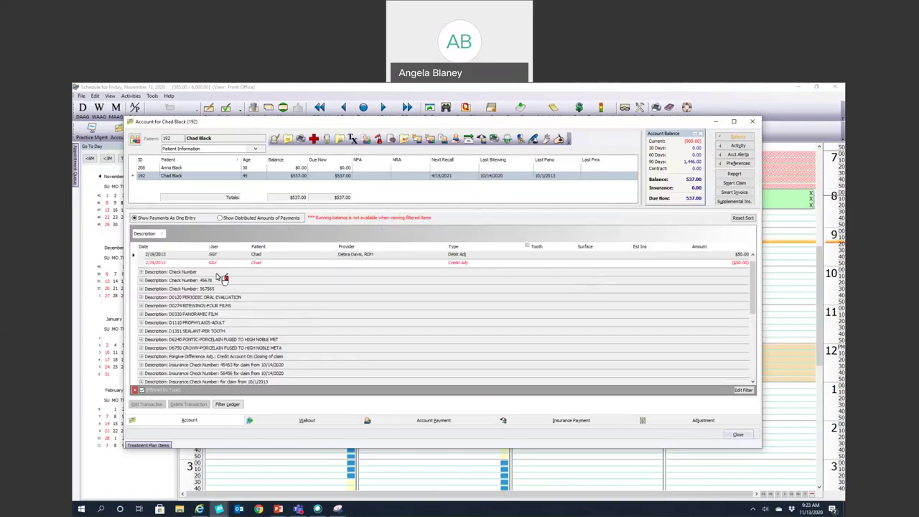
right_click(171, 237)
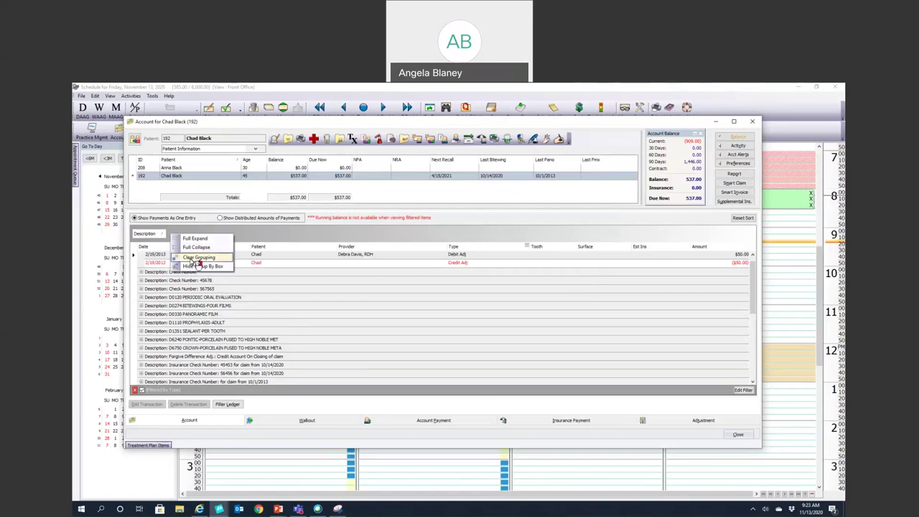
left_click(198, 257)
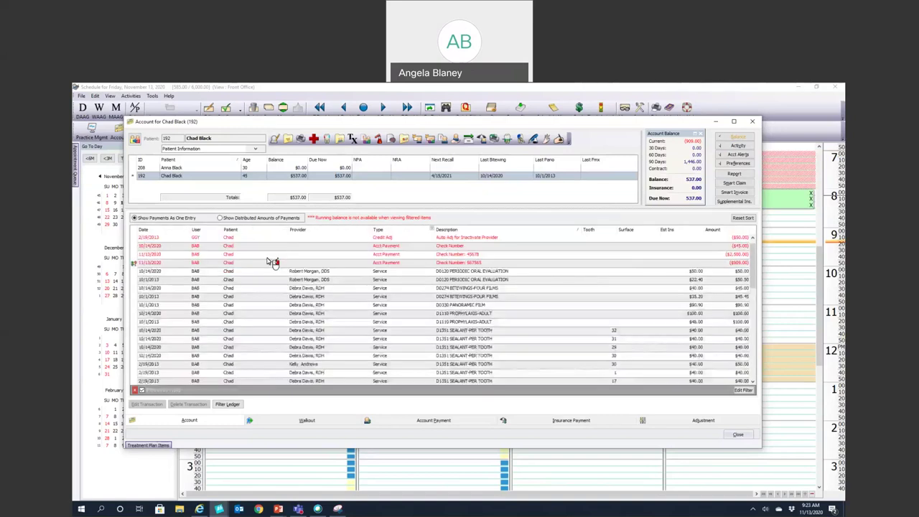
Step: Add the Impacts column to the ledger between Est Ins and Amount, and close the column customization list
right_click(541, 231)
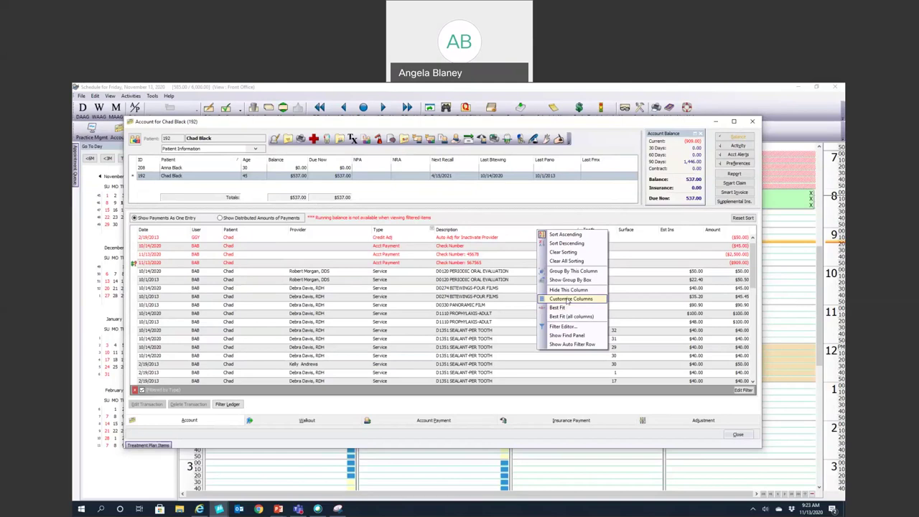
left_click(571, 299)
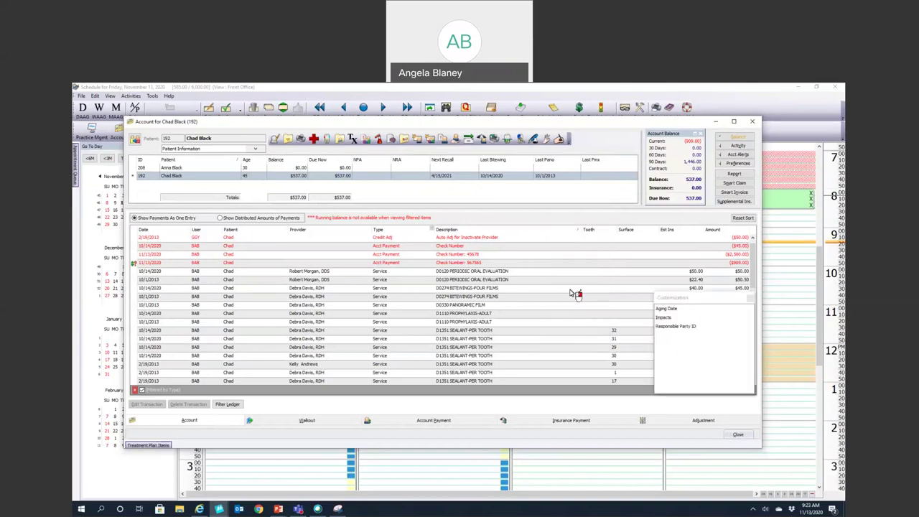
left_click(664, 319)
left_click_drag(663, 319, 710, 237)
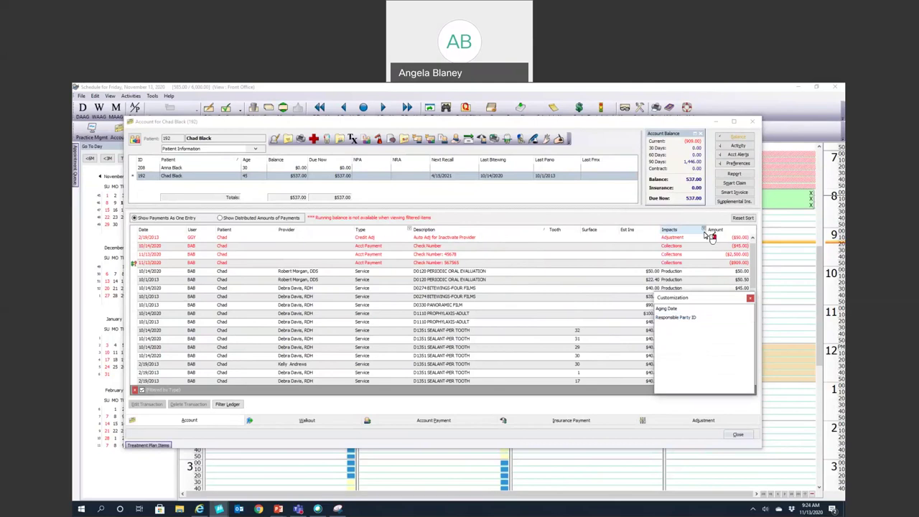
left_click(653, 270)
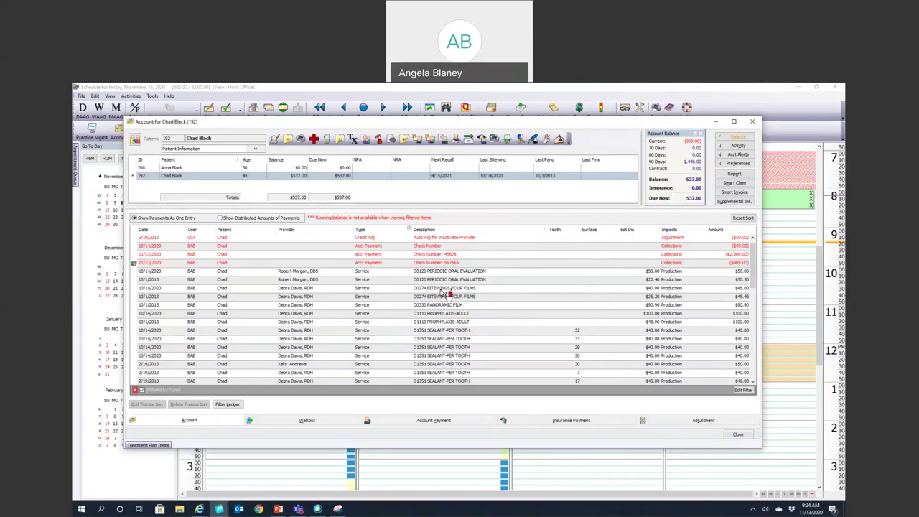
Step: Hide the Impacts column from the ledger
right_click(682, 232)
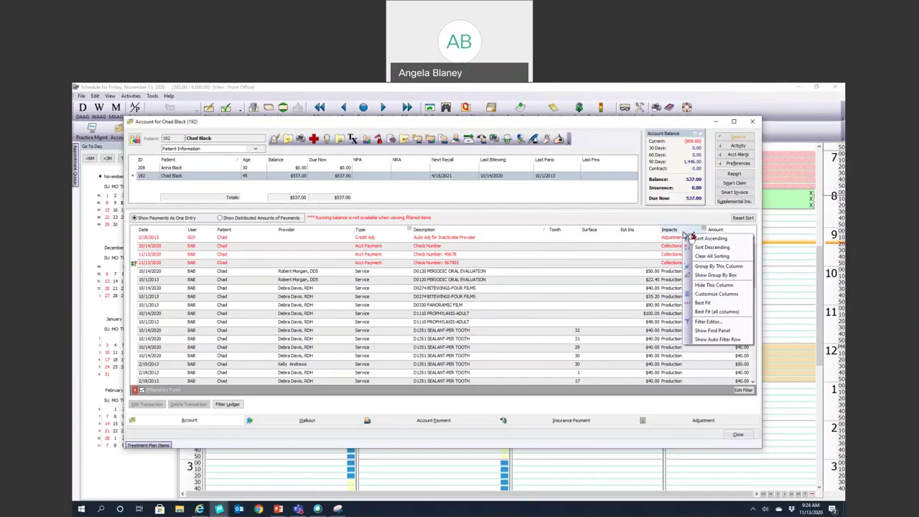
left_click(707, 287)
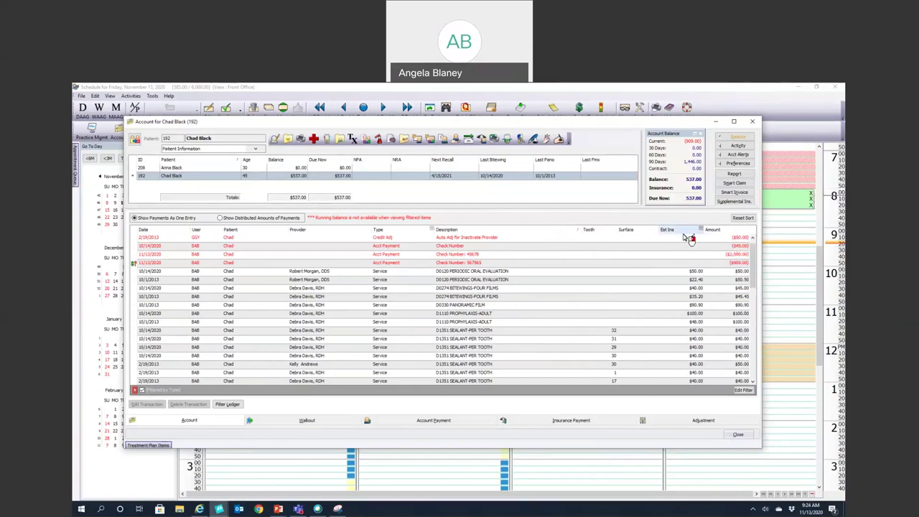
Step: Remove the Tooth column from the ledger by pulling its heading out of the header row
right_click(650, 231)
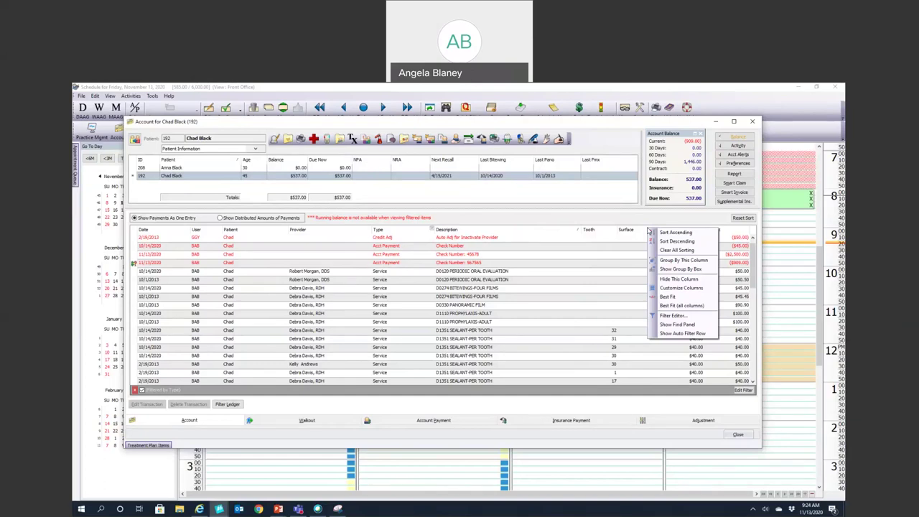
left_click_drag(588, 230, 376, 436)
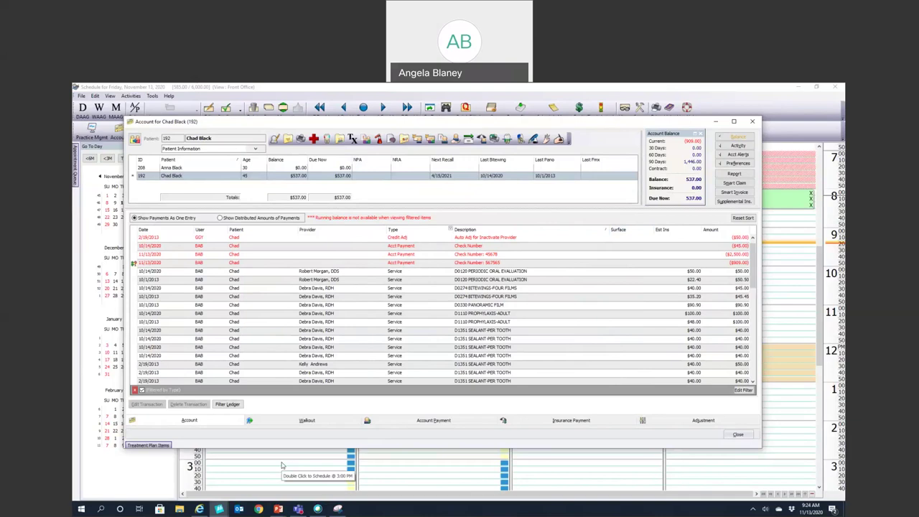
Step: Restore the Tooth column between Description and Surface from the column customization list, and close the list
left_click_drag(638, 230, 603, 233)
right_click(604, 233)
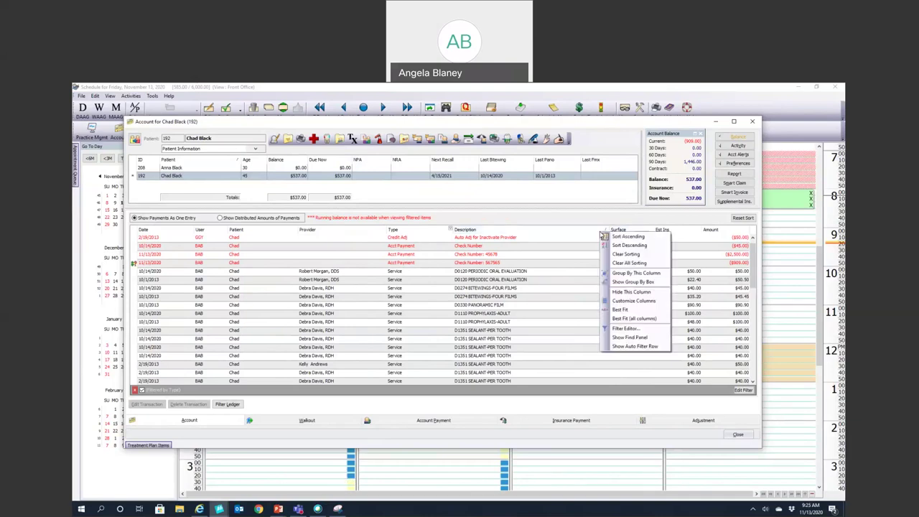
left_click(632, 301)
left_click_drag(662, 335, 609, 234)
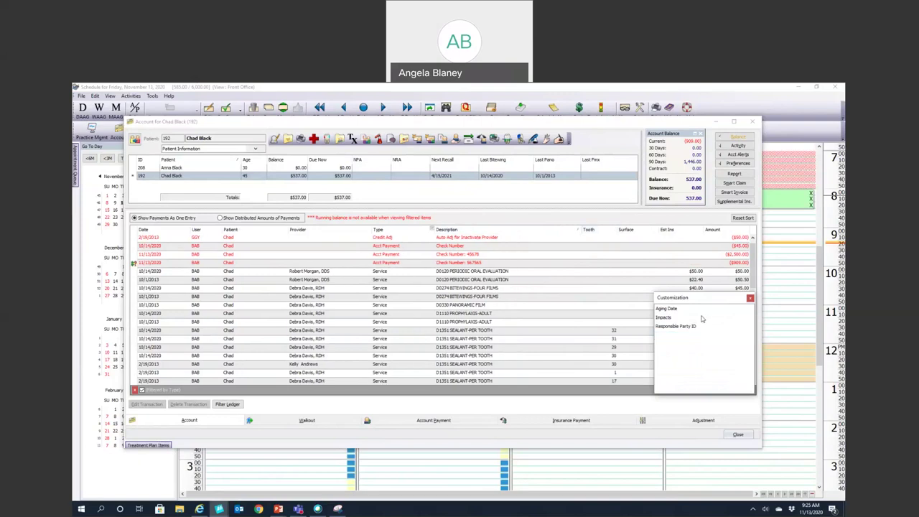
left_click(750, 301)
Step: View the actions available for the Auto Adj for Inactivate Provider credit adjustment and dismiss them
left_click(559, 239)
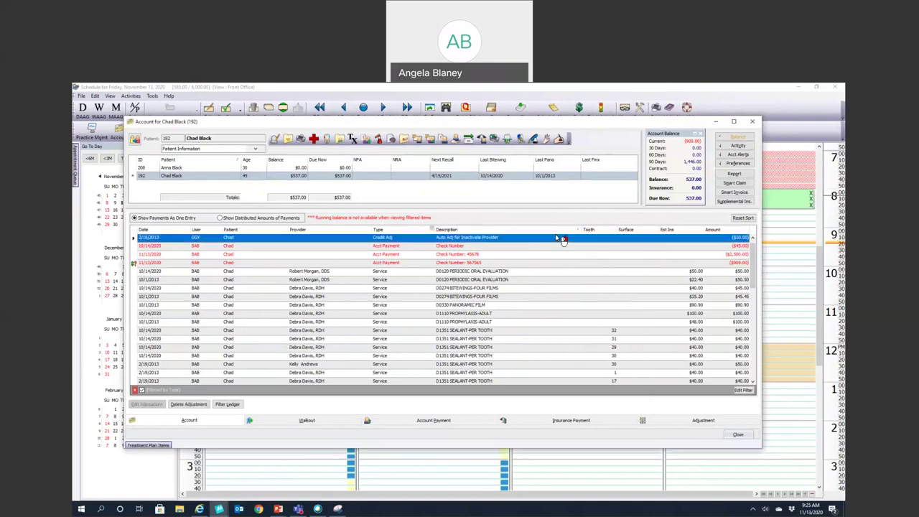
right_click(559, 238)
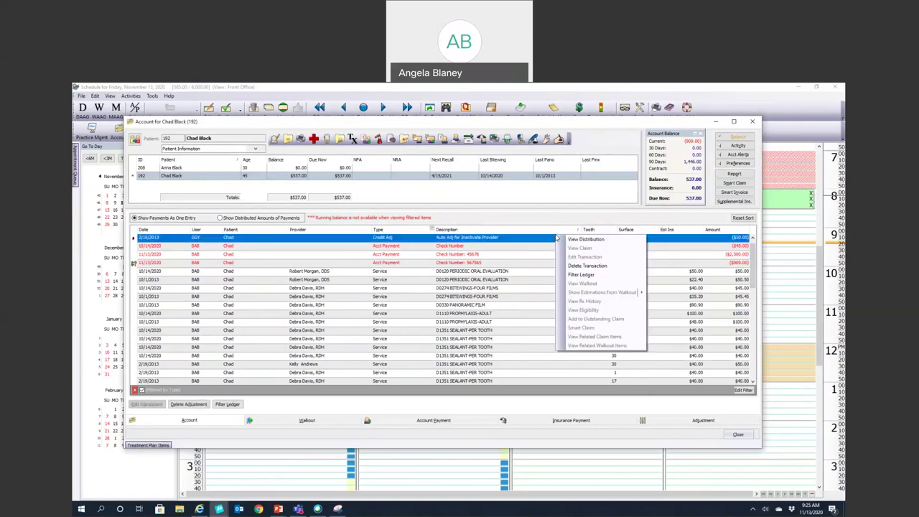
left_click(551, 223)
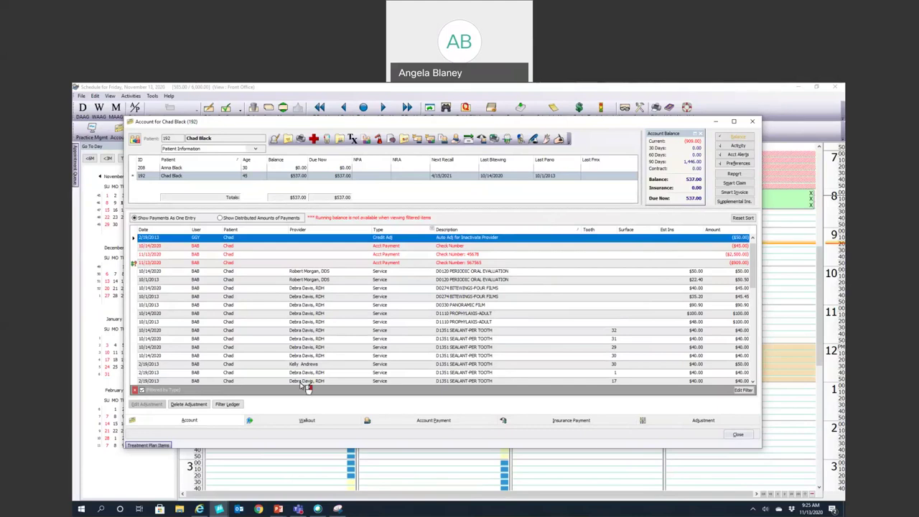
Step: Open the ledger filter options, review the provider choices, and set the view to Patient Items Only
left_click(231, 405)
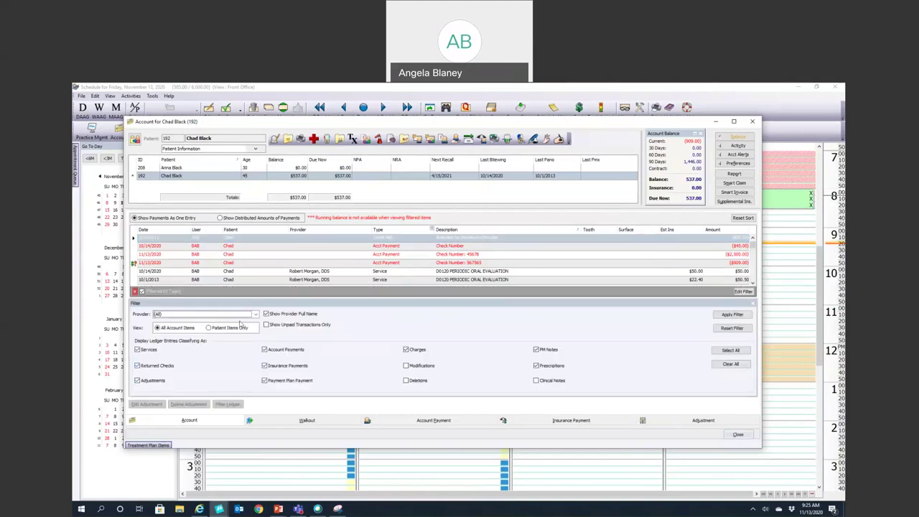
left_click(255, 315)
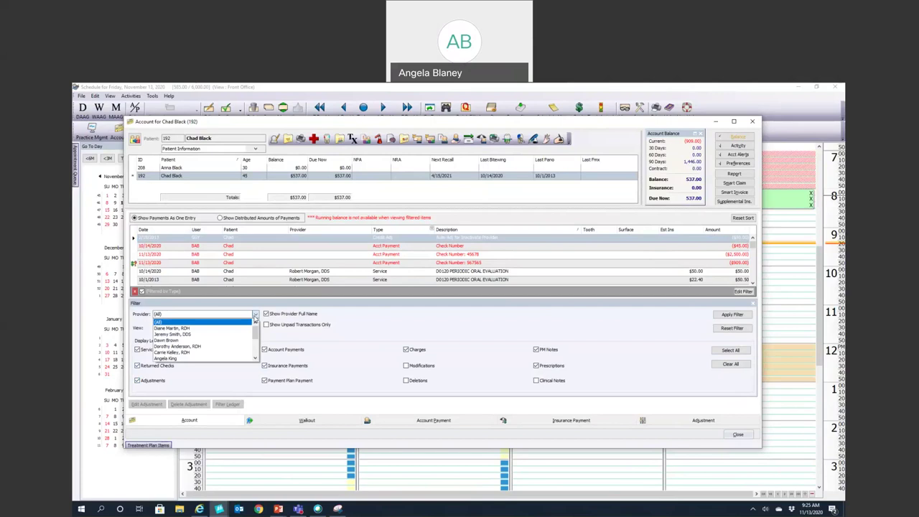
left_click(255, 316)
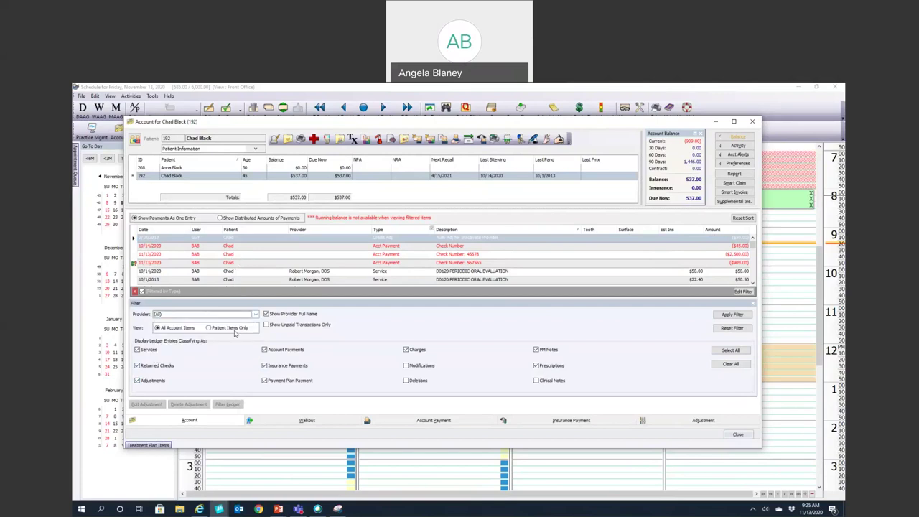
left_click(210, 328)
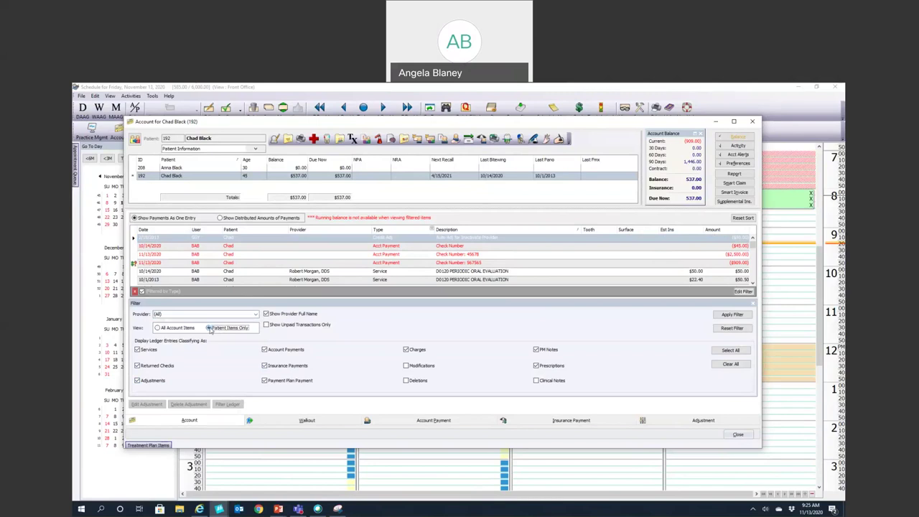
Step: Switch to the other patient on the account and open the ledger filter options
left_click(180, 174)
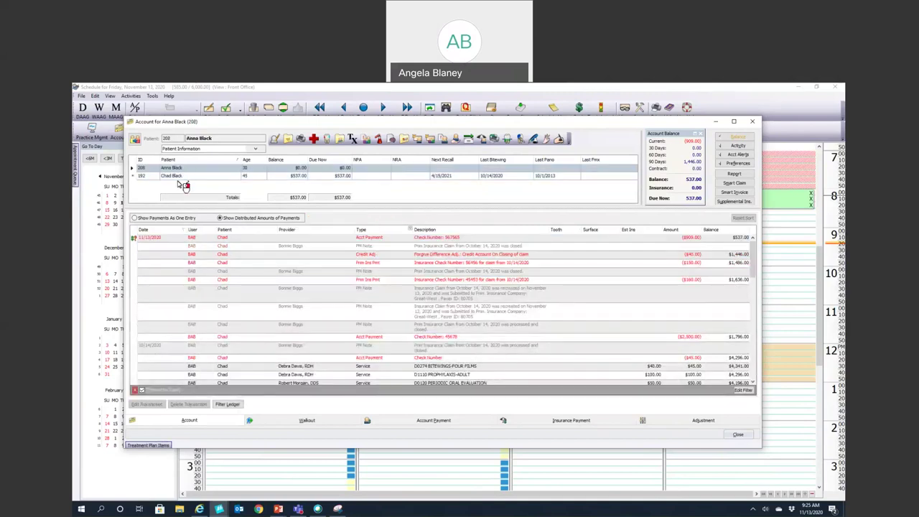
left_click(227, 405)
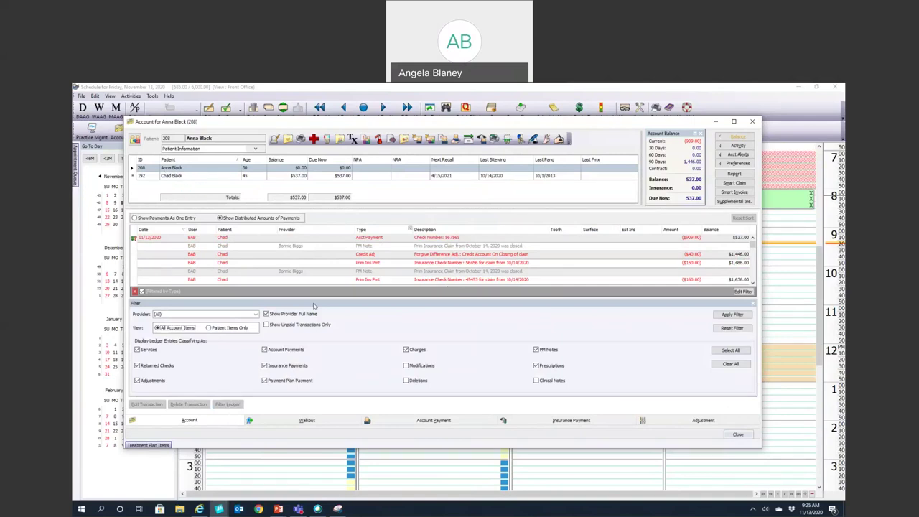
Step: Clear the current patient, look up another patient by last name, open the third match's account, and respond to the unassigned credits prompt
left_click(134, 139)
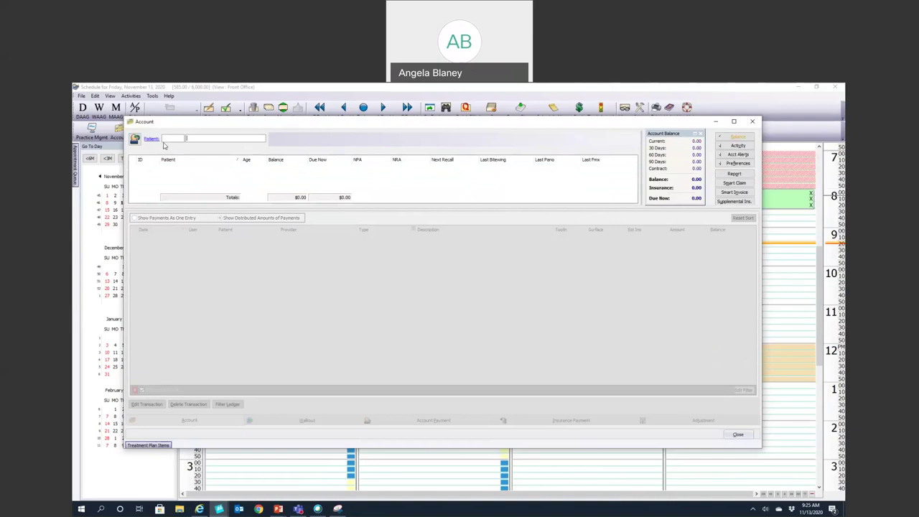
type("abbott")
key("Return")
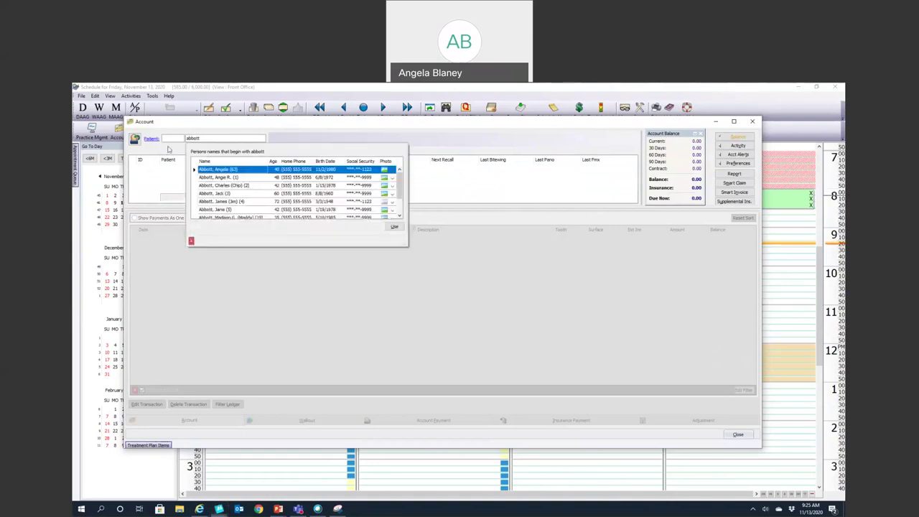
double_click(219, 187)
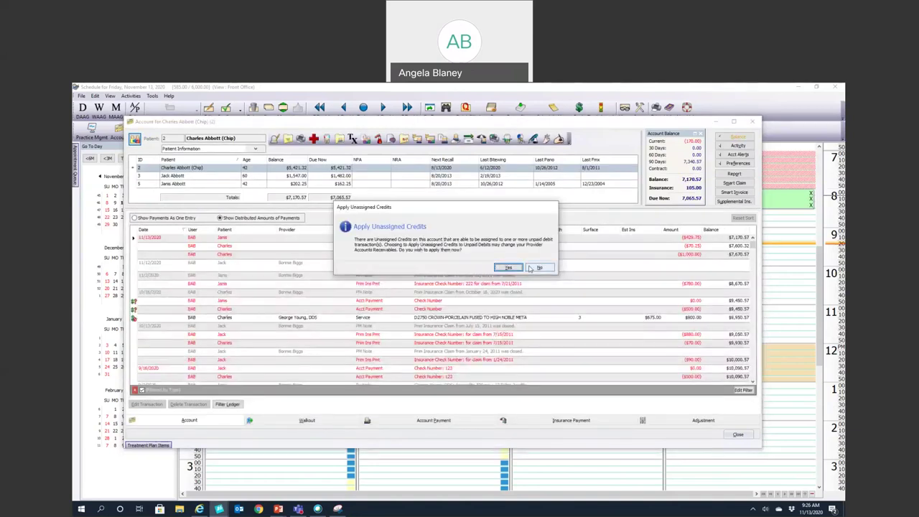
left_click(506, 267)
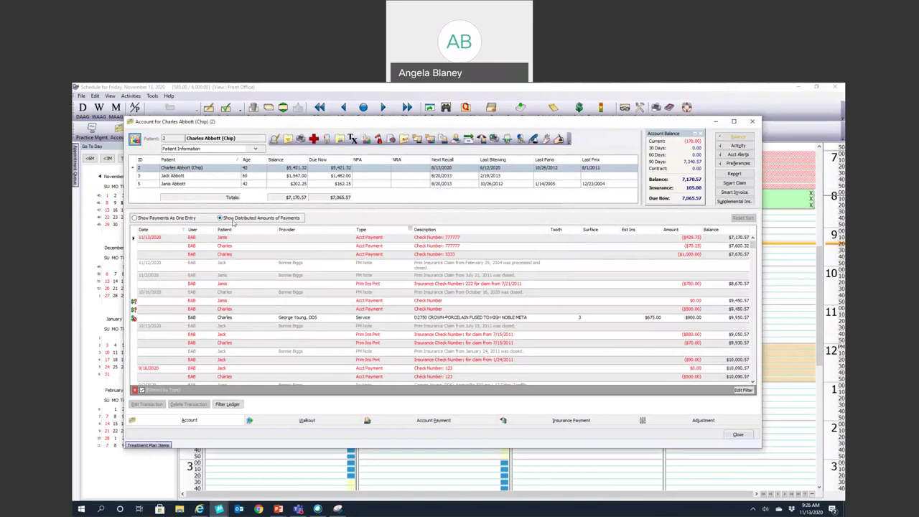
Step: Select the last patient listed on the account, apply the Patient Items Only ledger filter, and review the filtered entries
left_click(185, 184)
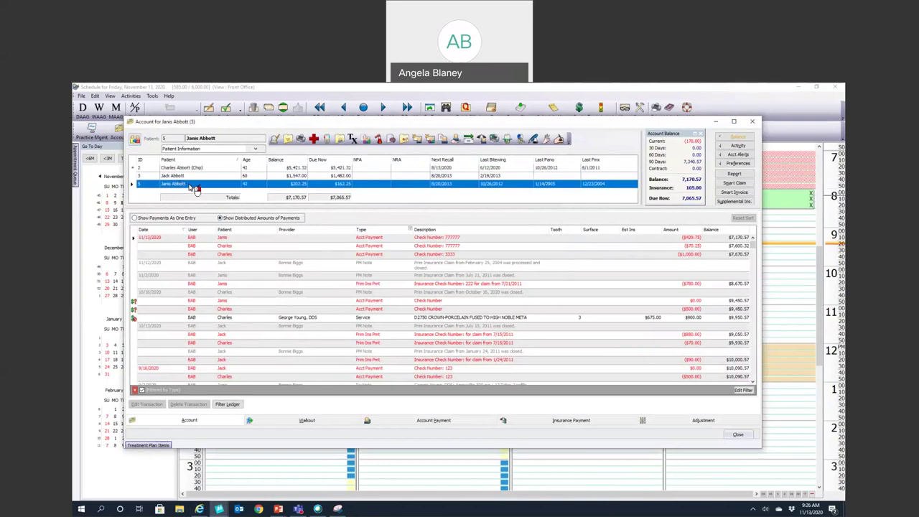
left_click(237, 406)
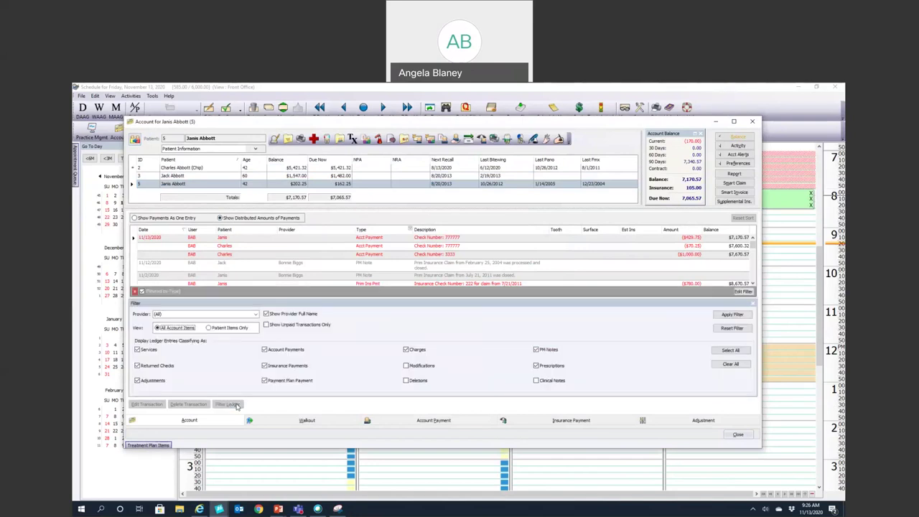
left_click(208, 328)
left_click(727, 316)
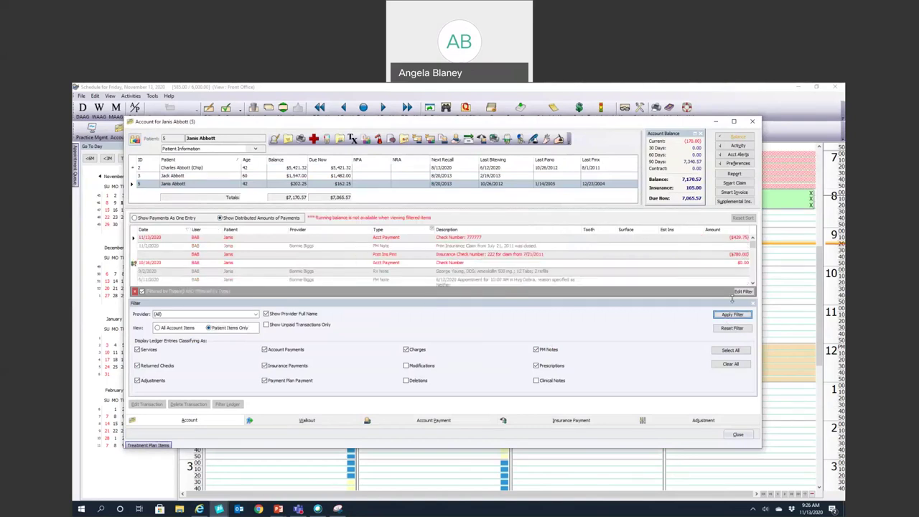
left_click(753, 304)
scroll(237, 263, "down", 6)
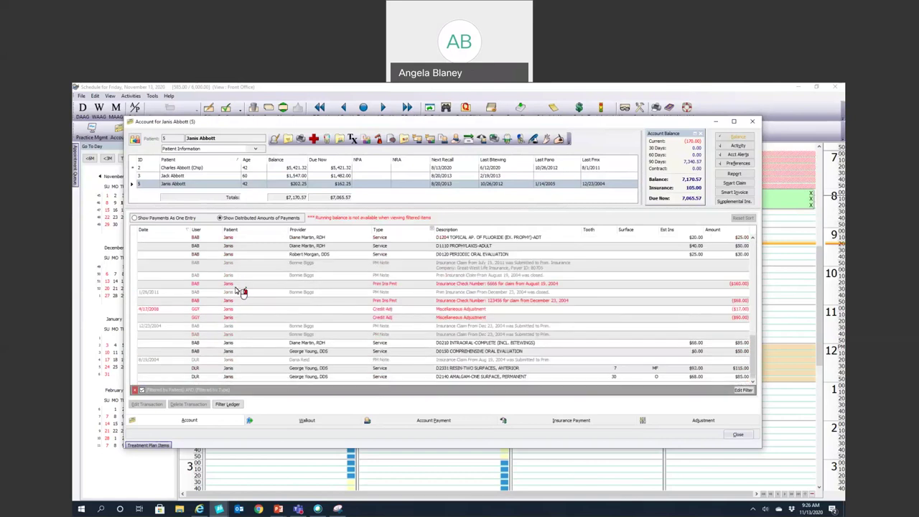
scroll(241, 292, "up", 10)
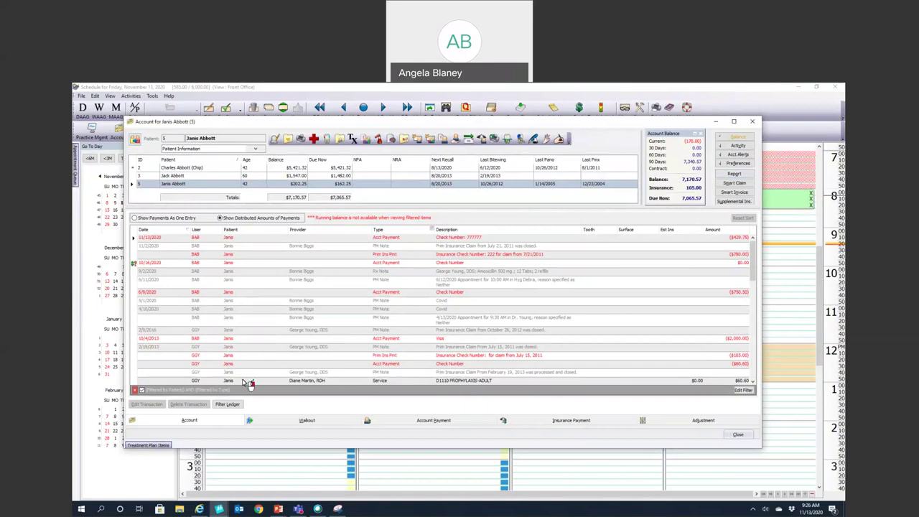
Step: In the ledger filter options, set the view to All Account Items and clear all entry classifications
left_click(226, 404)
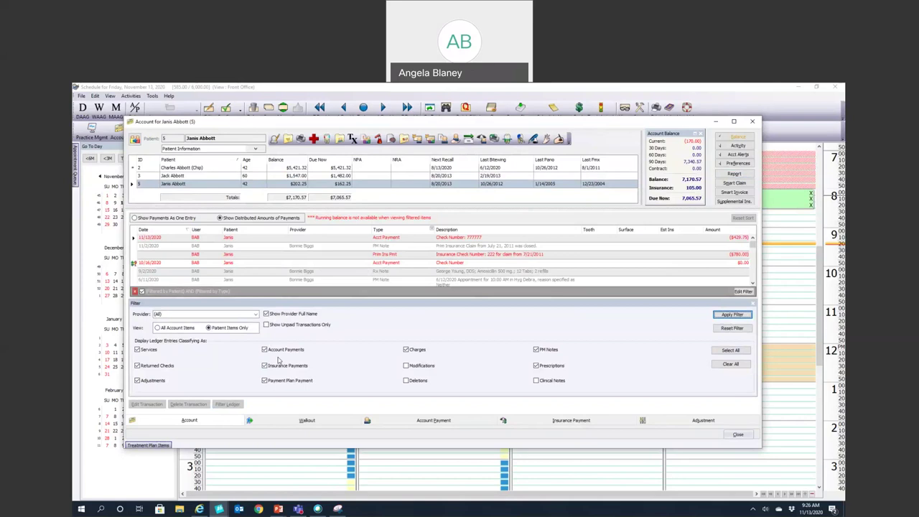
left_click(157, 328)
left_click(157, 328)
left_click(137, 367)
left_click(137, 381)
left_click(730, 365)
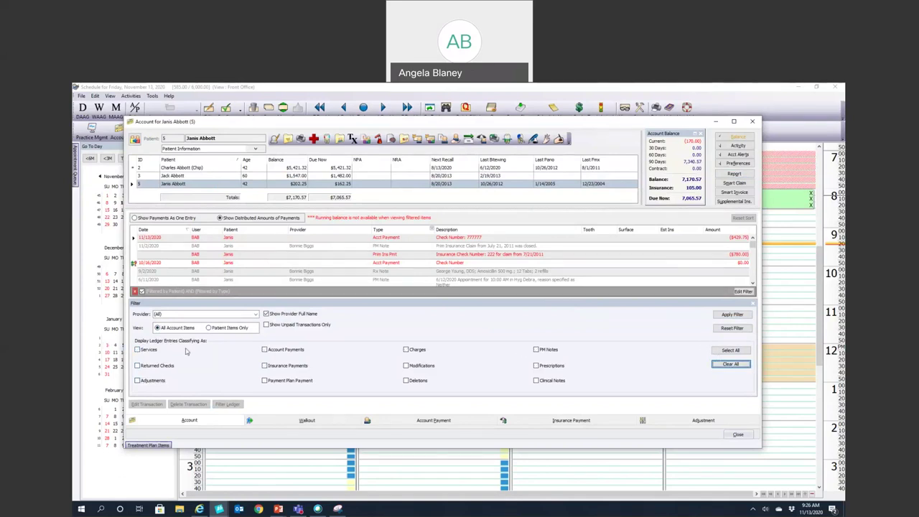
Step: Filter the ledger to show only Services entries and review them from newest to oldest
left_click(137, 350)
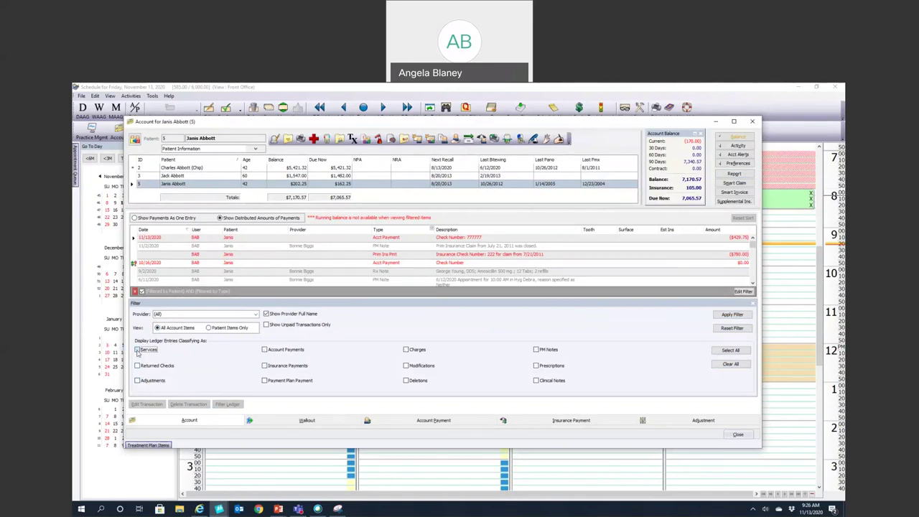
left_click(731, 314)
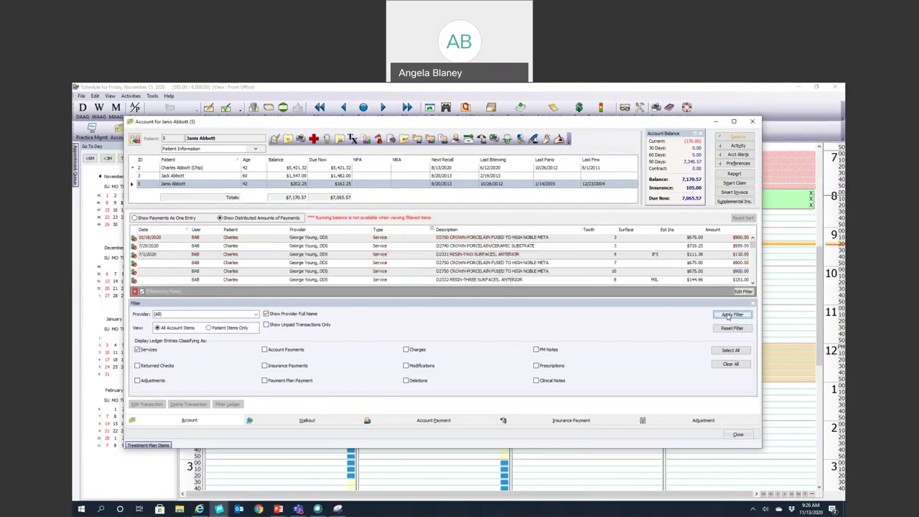
left_click(731, 315)
scroll(462, 265, "down", 1)
scroll(462, 266, "down", 10)
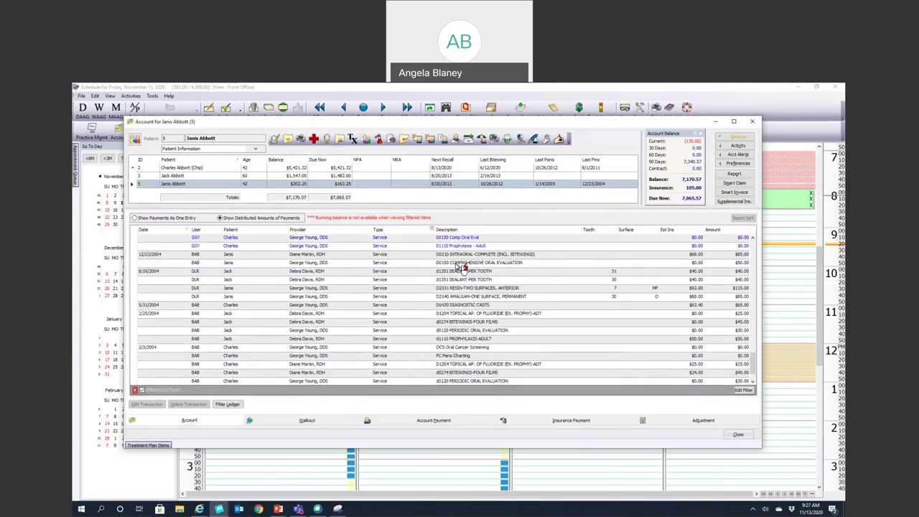
scroll(462, 266, "up", 10)
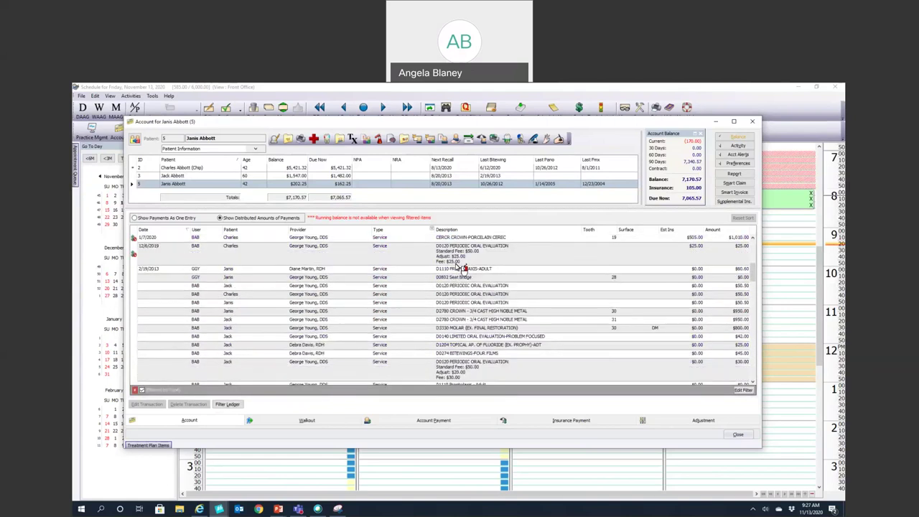
Step: Reset the ledger filter, then apply Show Unpaid Transactions Only to the whole account's ledger
left_click(228, 404)
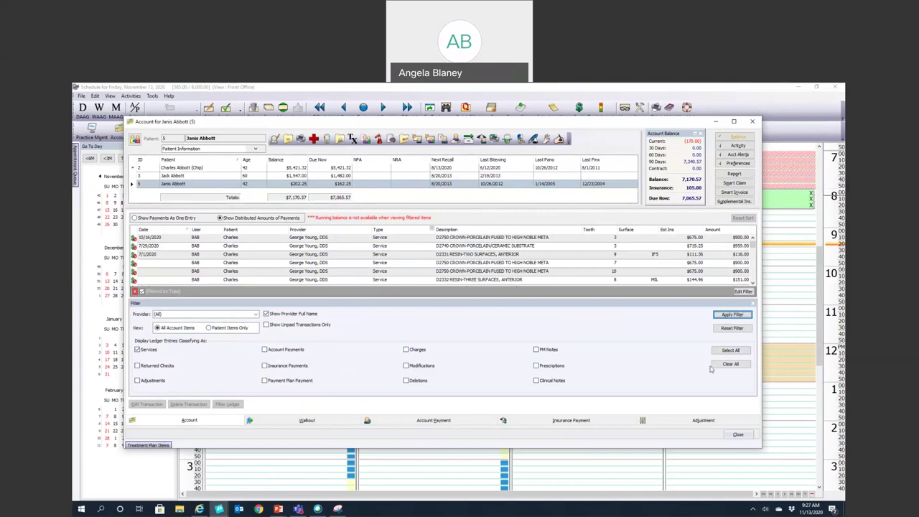
left_click(732, 328)
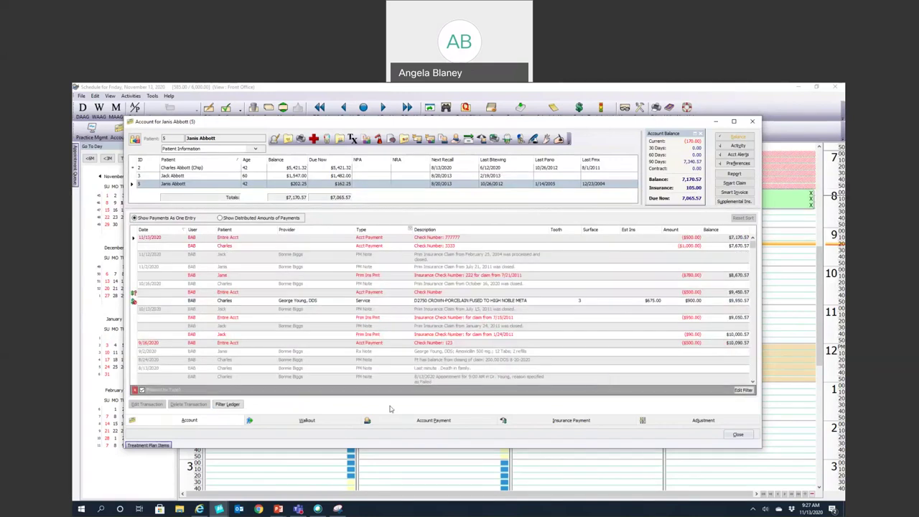
left_click(228, 404)
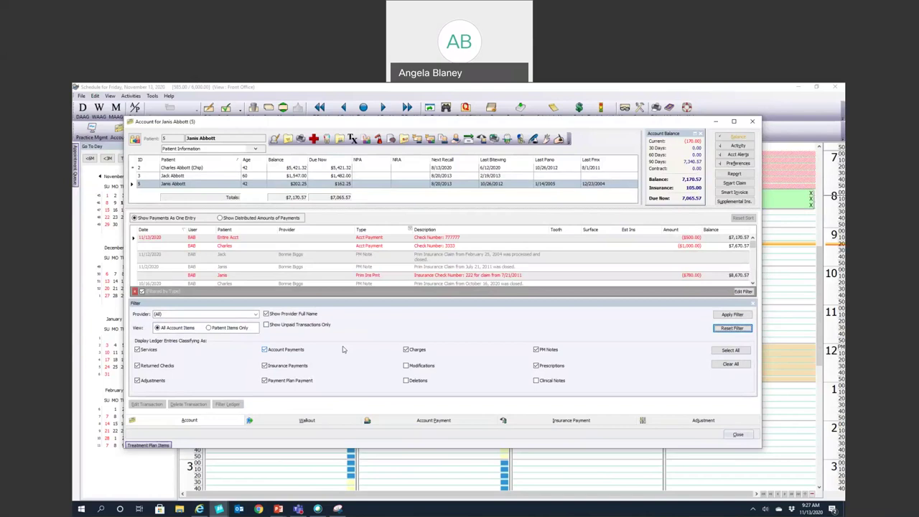
left_click(267, 326)
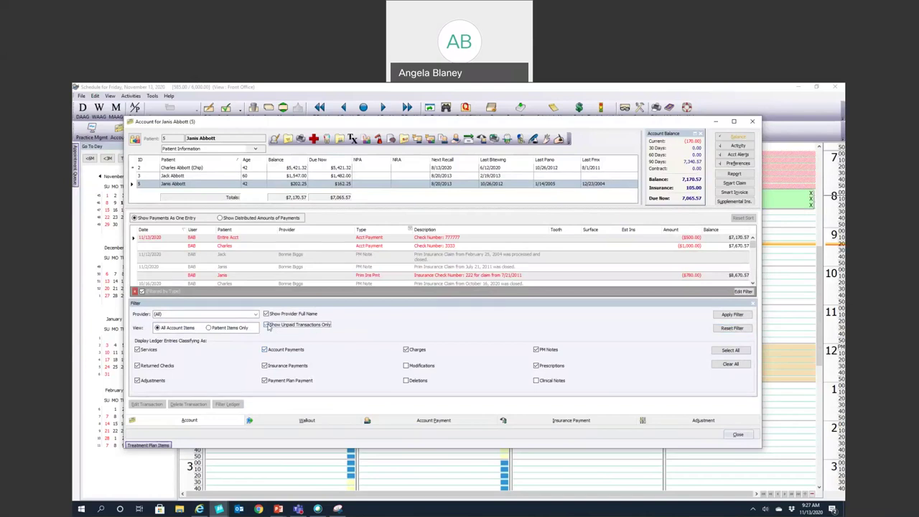
left_click(727, 316)
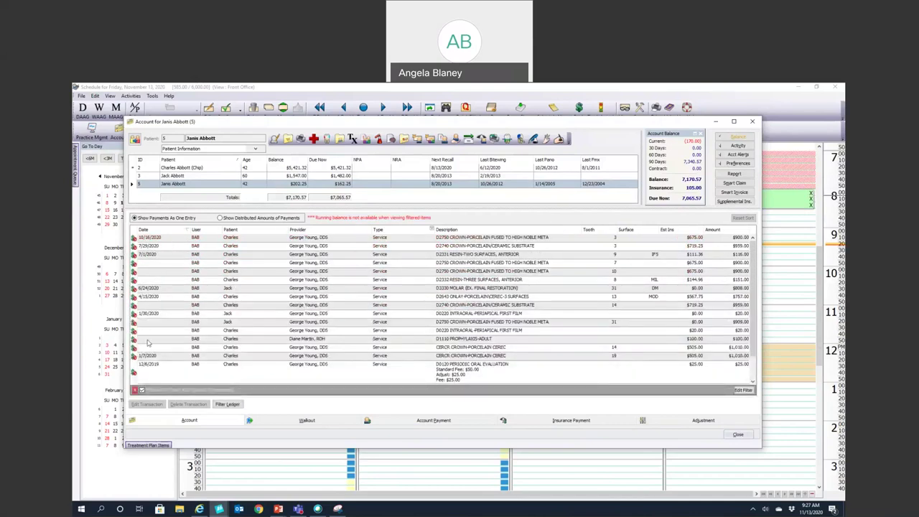
scroll(149, 291, "down", 1)
Step: Reset the unpaid transactions filter to its defaults and close the ledger filter options
left_click(228, 404)
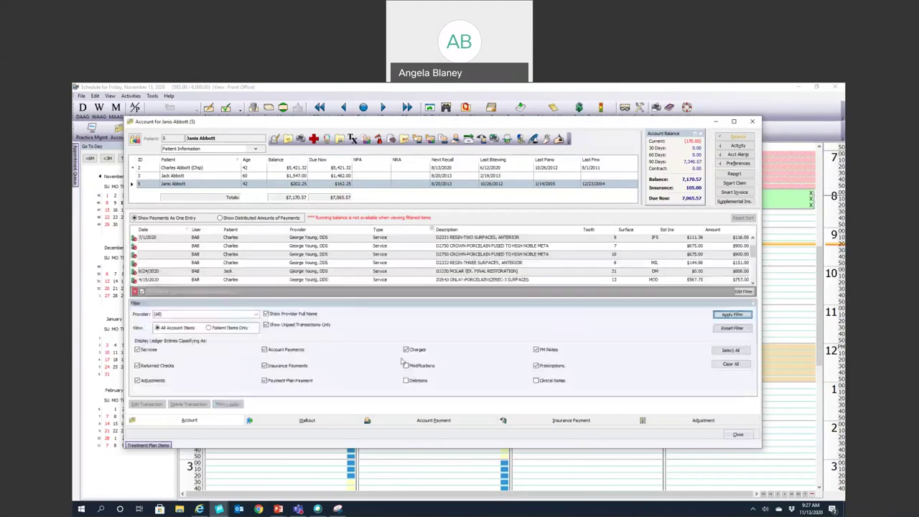
left_click(731, 329)
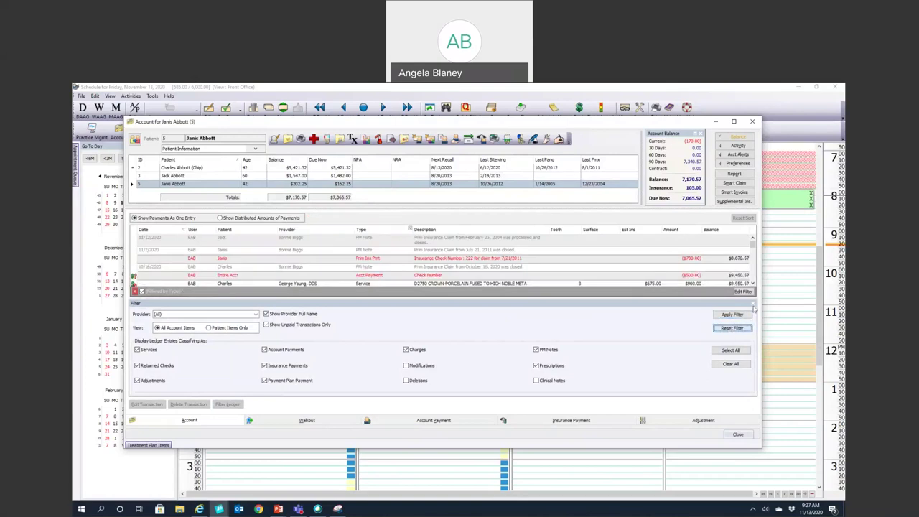
left_click(753, 304)
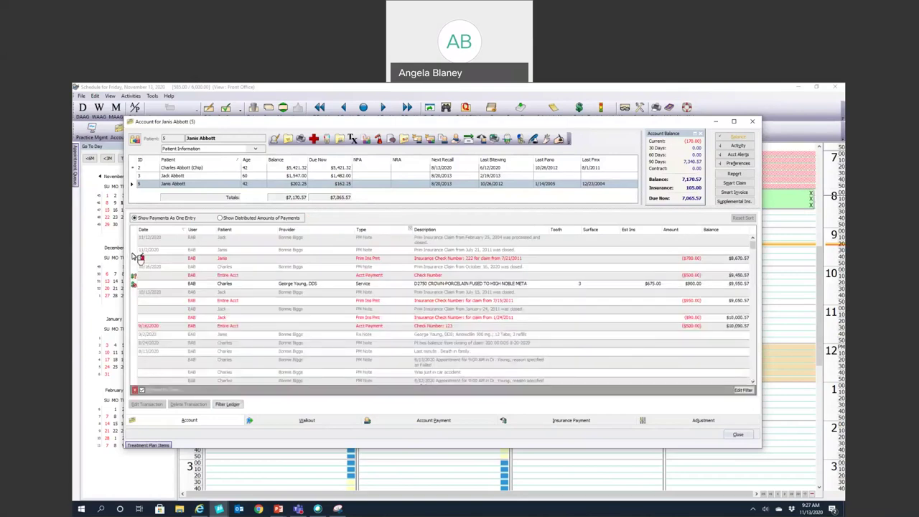
Step: View the Show Unpaid Transactions Only shortcut available beside the ledger entries and dismiss it
left_click(141, 259)
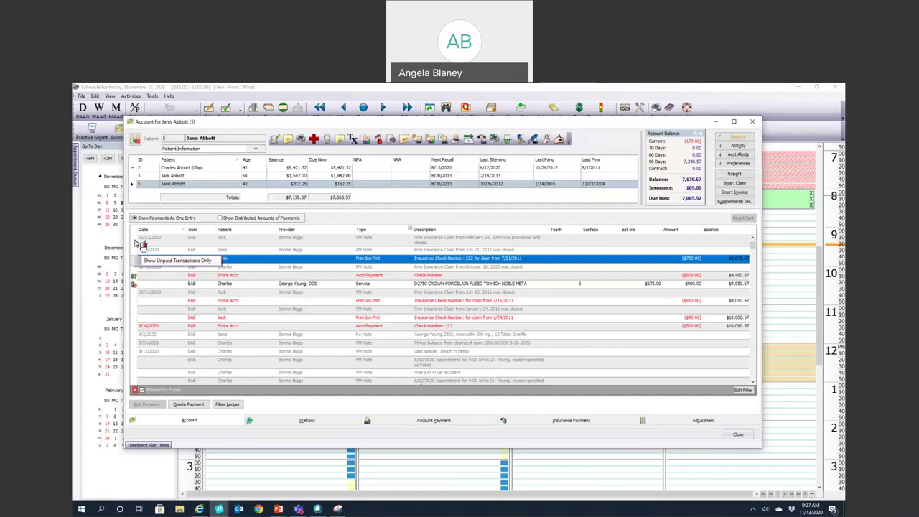
left_click(136, 241)
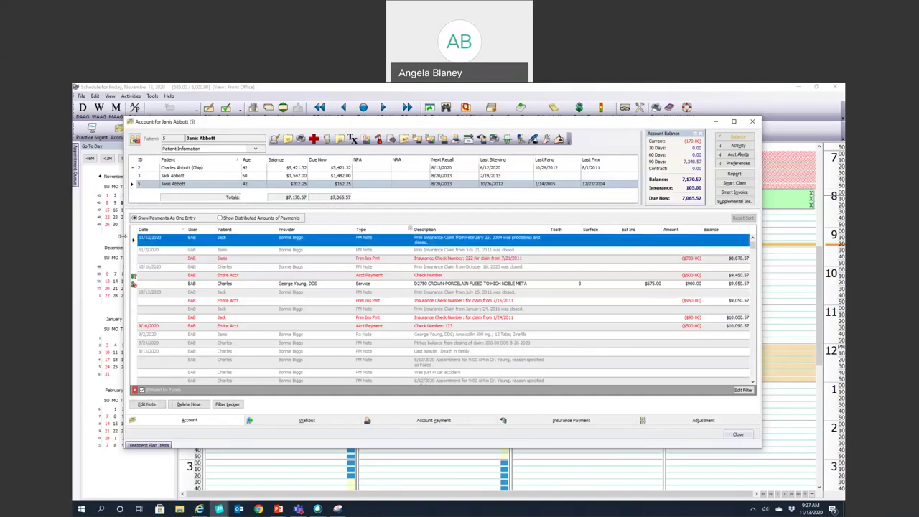
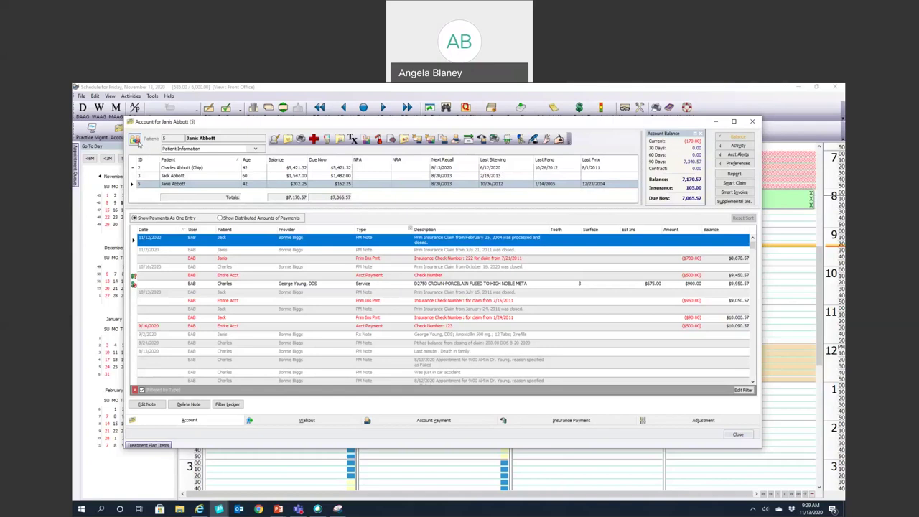
Step: Look up a different patient by last name, open the second match's account, and decline applying the unassigned credits
left_click(137, 141)
type("bblack")
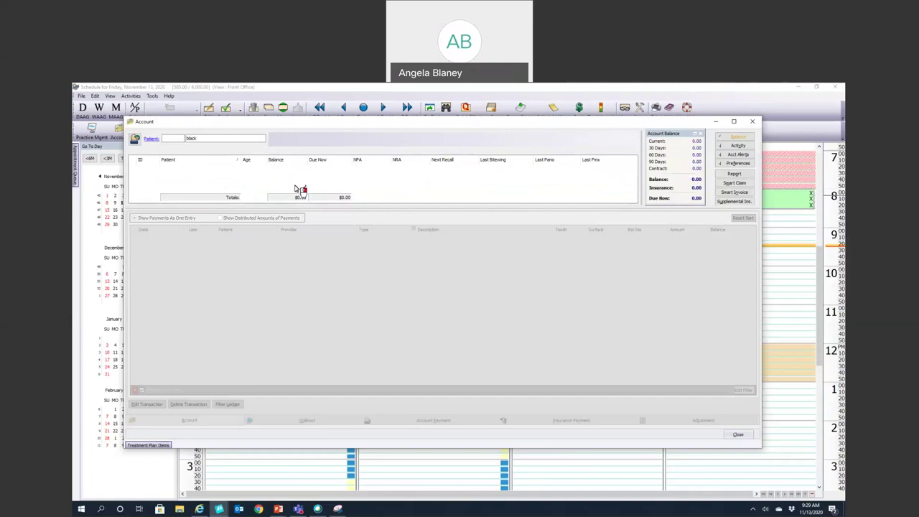
key("Return")
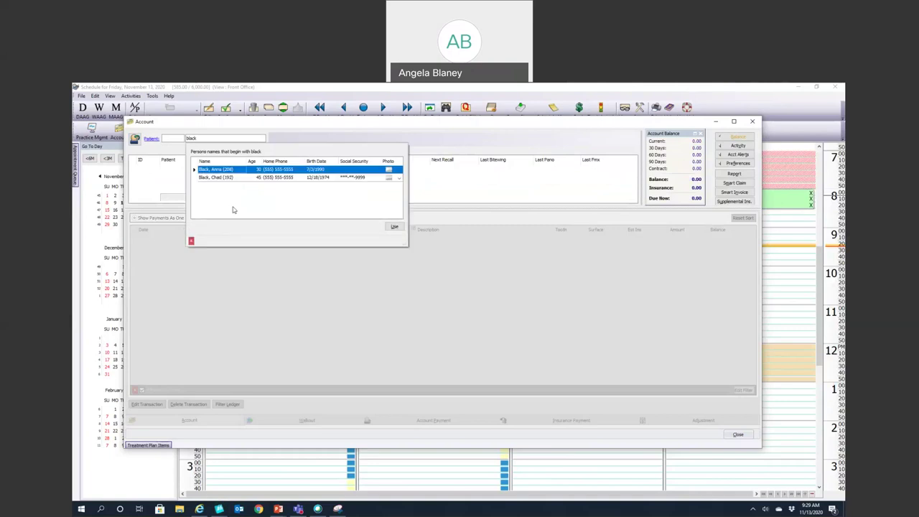
left_click(227, 177)
left_click(392, 229)
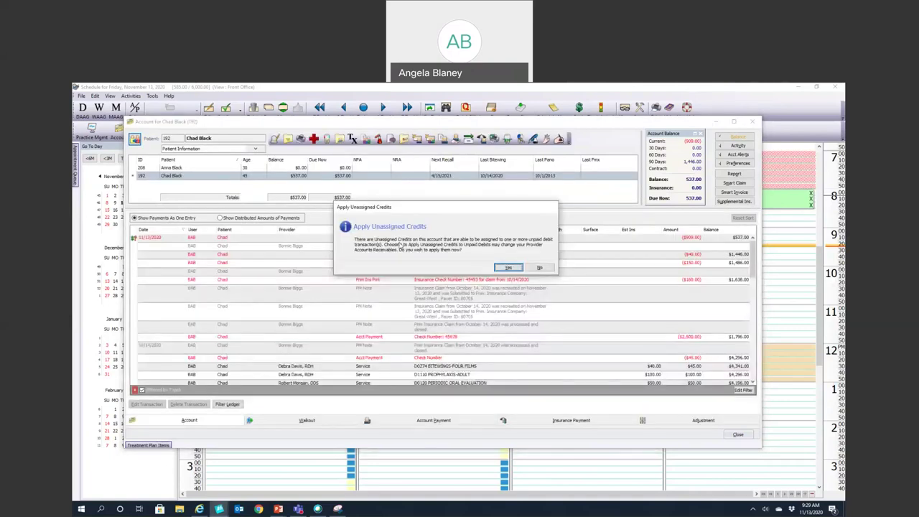
left_click(552, 269)
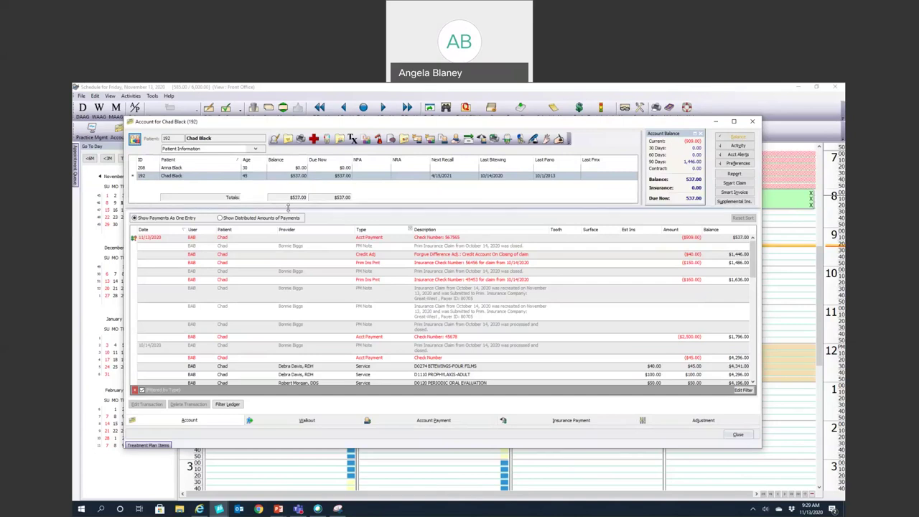
Step: Open the Account Payment section and compare its Patient and Provider distribution views, finishing on Line-Item
left_click(434, 422)
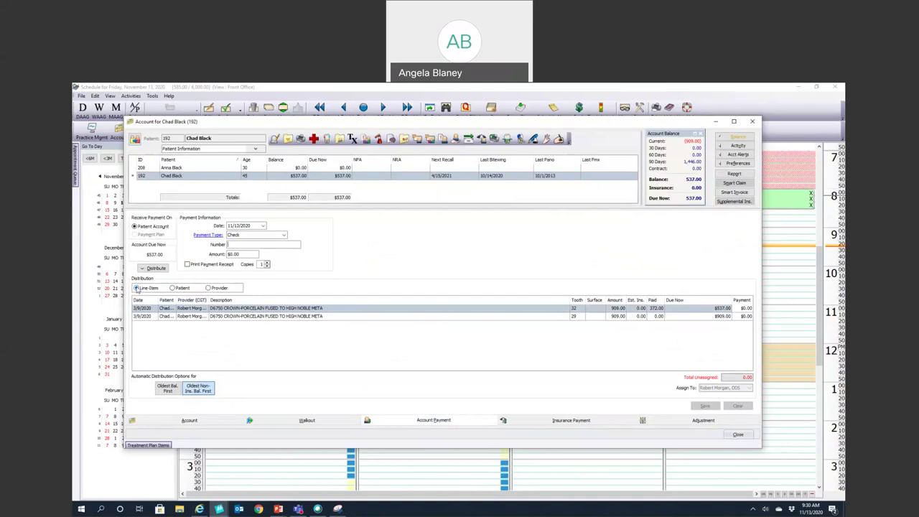
left_click(173, 288)
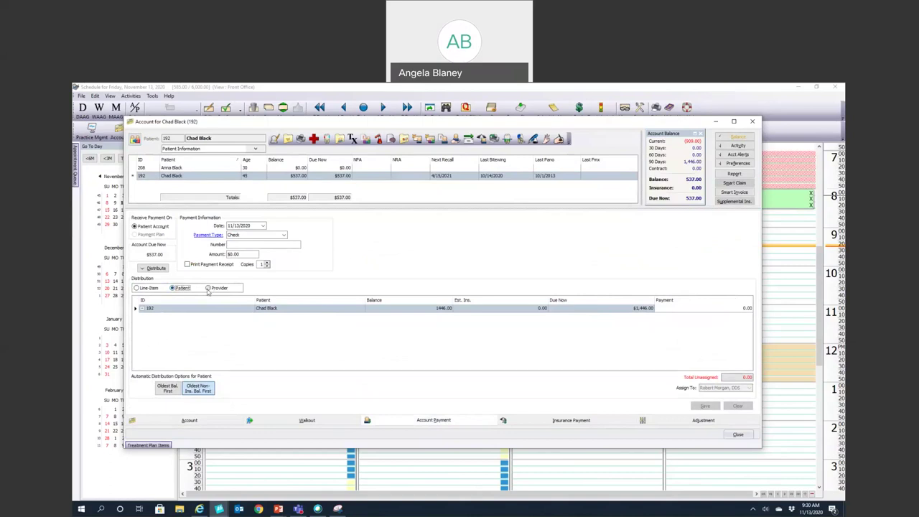
left_click(208, 288)
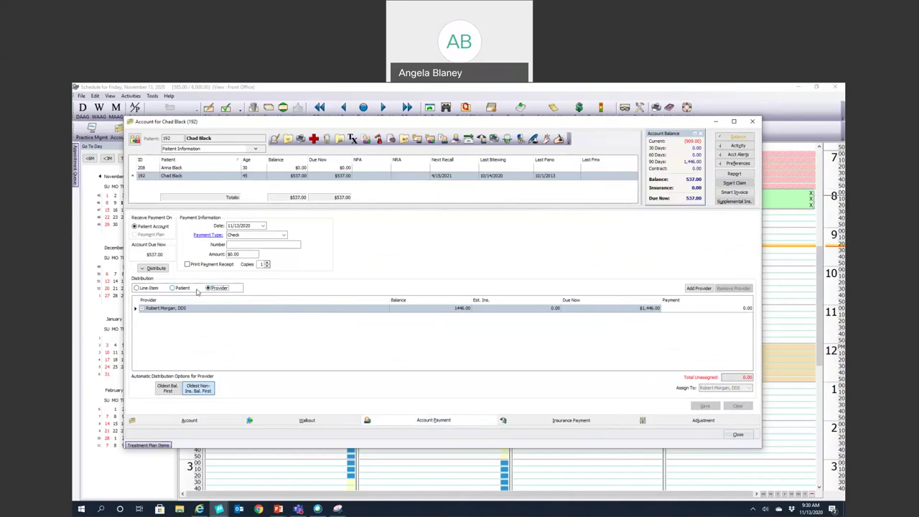
left_click(173, 288)
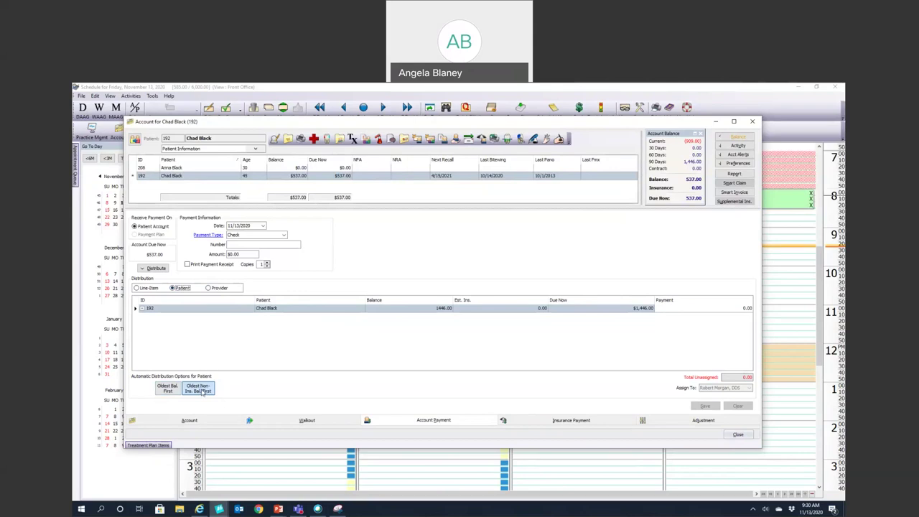
left_click(137, 288)
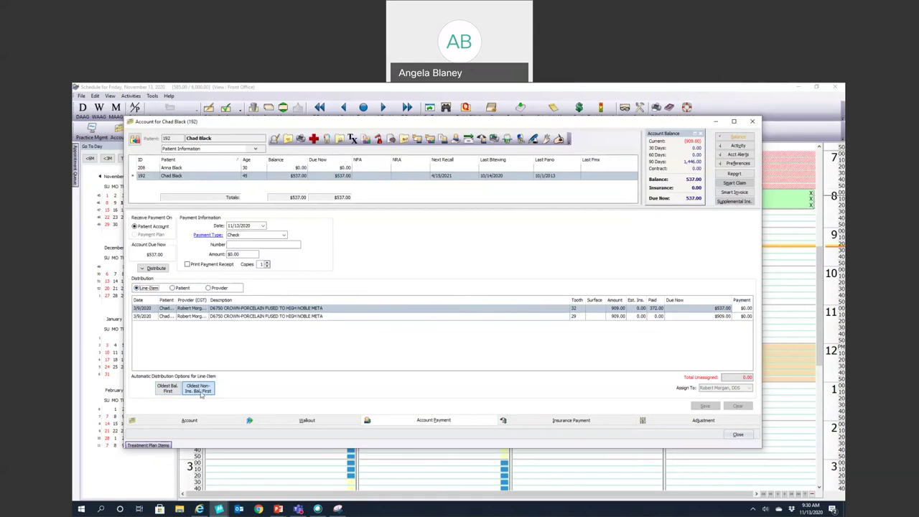
Step: Enter a check payment numbered 34345 with an amount of $100.00, using Line-Item distribution
left_click(140, 288)
left_click(745, 308)
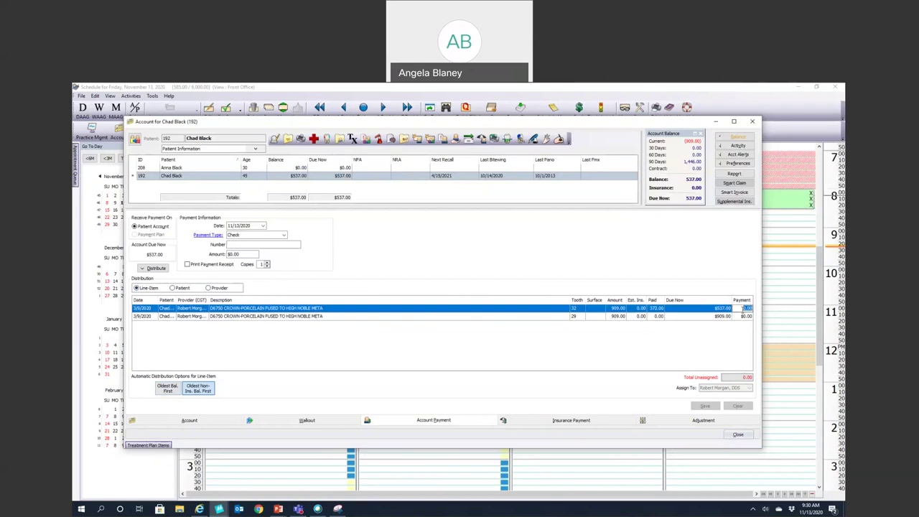
left_click(731, 328)
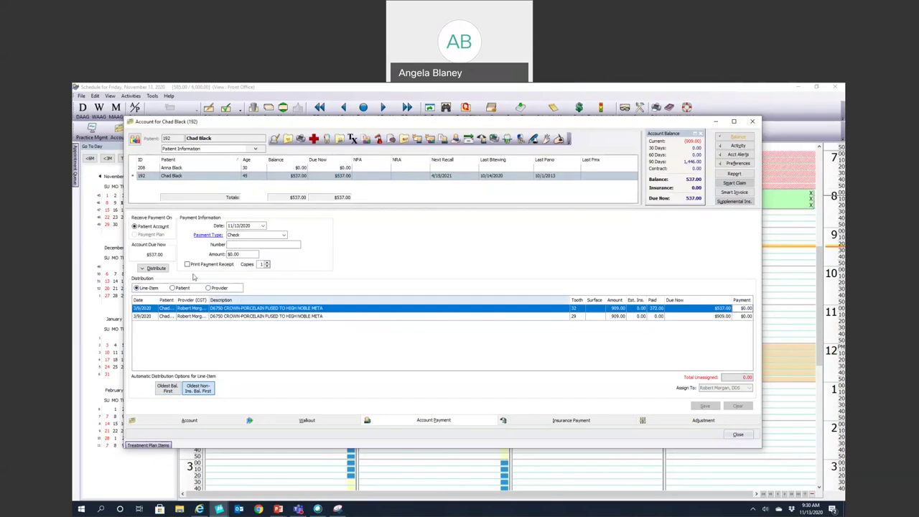
left_click(244, 245)
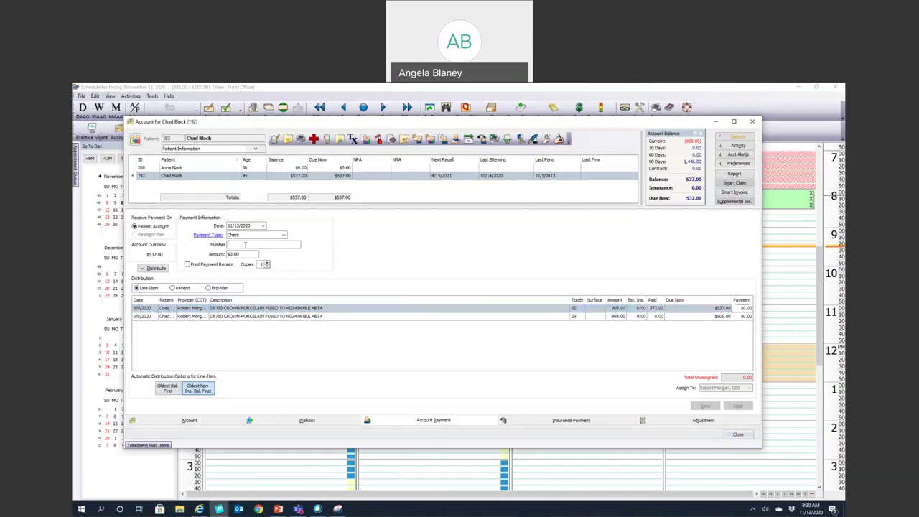
type("34345")
left_click(249, 256)
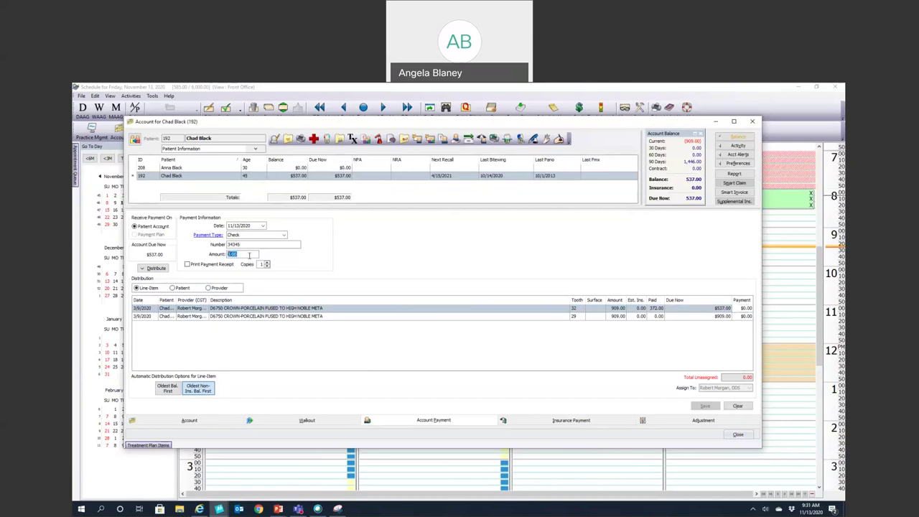
type("100")
Step: Zero the payment on the tooth 32 crown and assign the $100.00 to the tooth 29 crown
left_click(742, 308)
key("Delete")
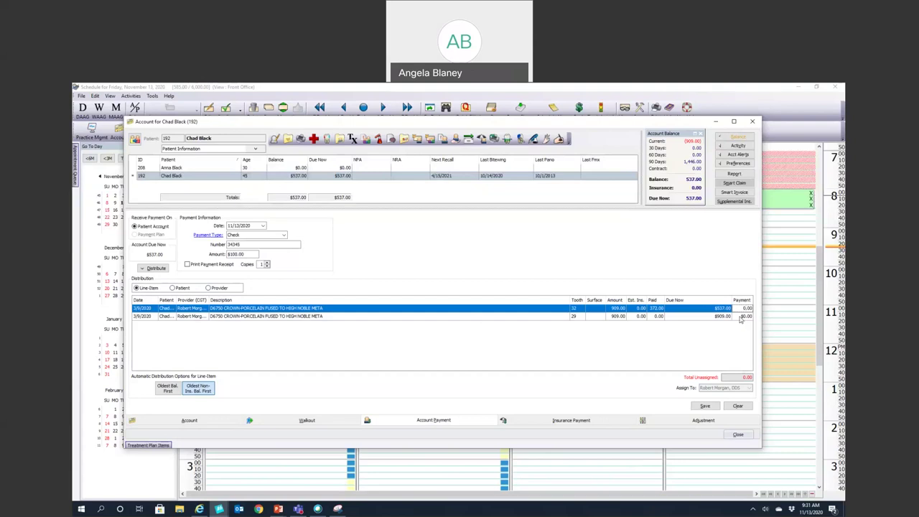
left_click(742, 317)
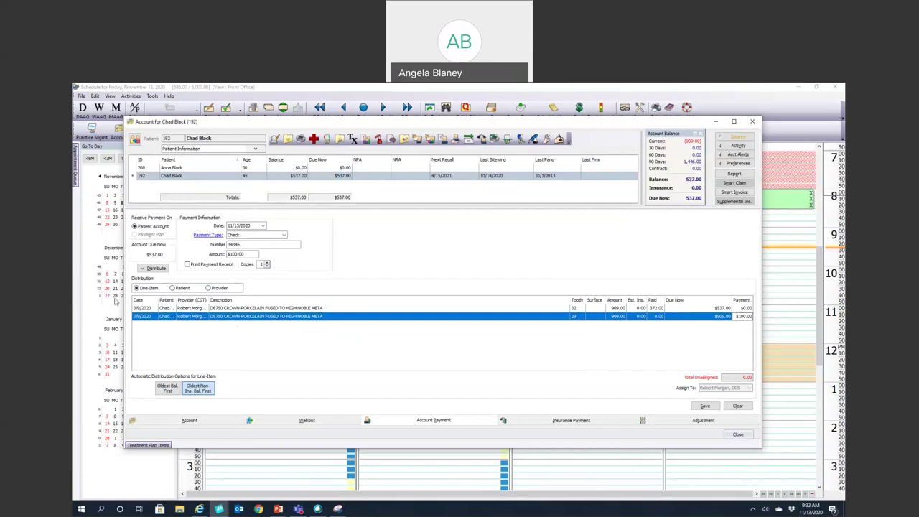
Step: Clear the payment amount and toggle the distribution details off and on, leaving them shown
left_click(237, 255)
key("BackSpace")
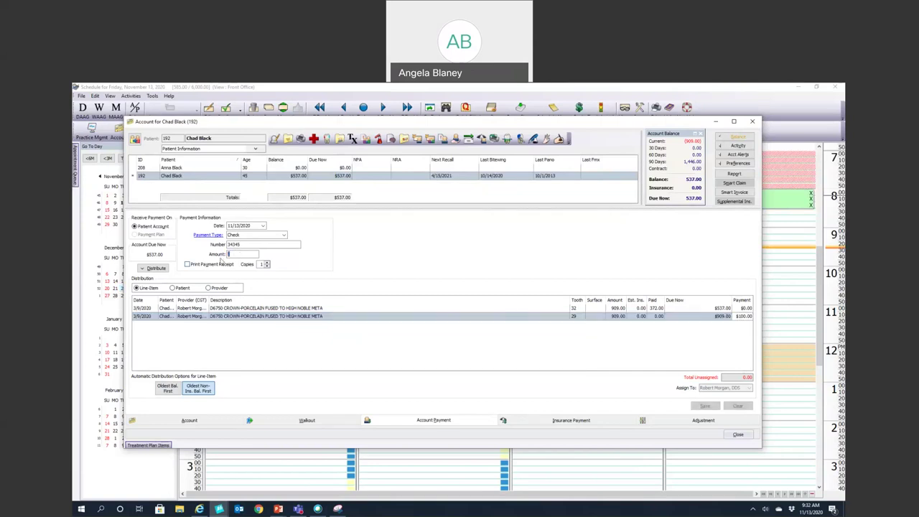
left_click(153, 268)
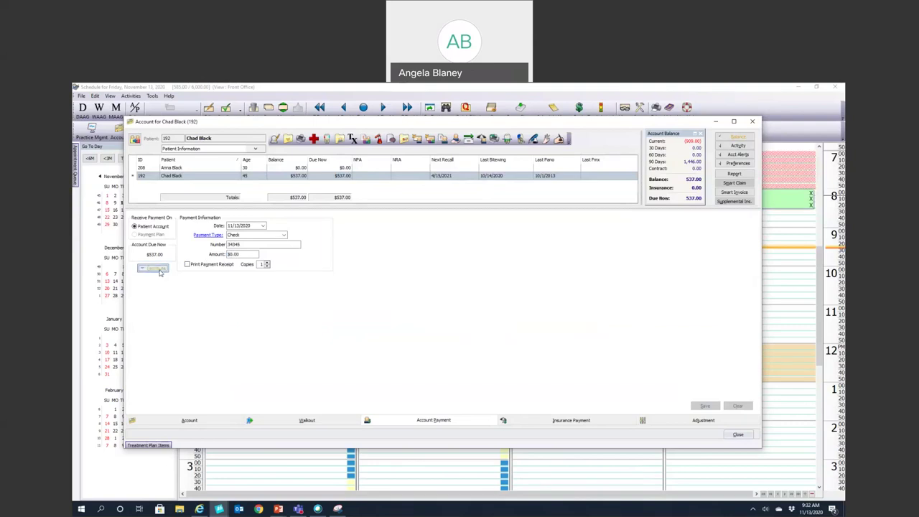
left_click(152, 268)
left_click(156, 268)
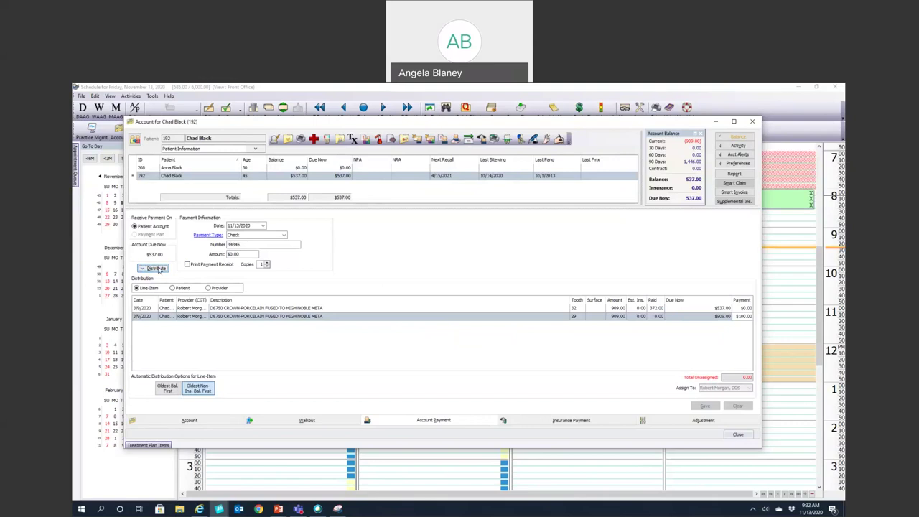
left_click(157, 269)
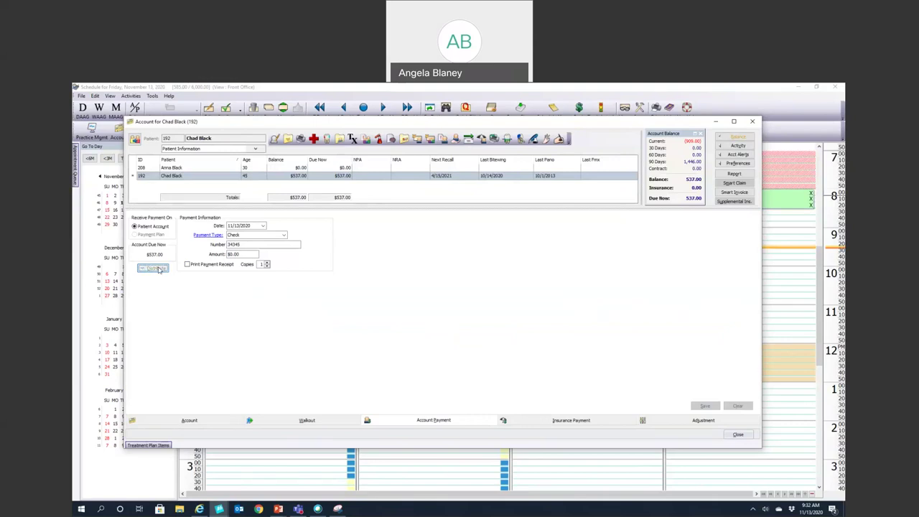
left_click(156, 269)
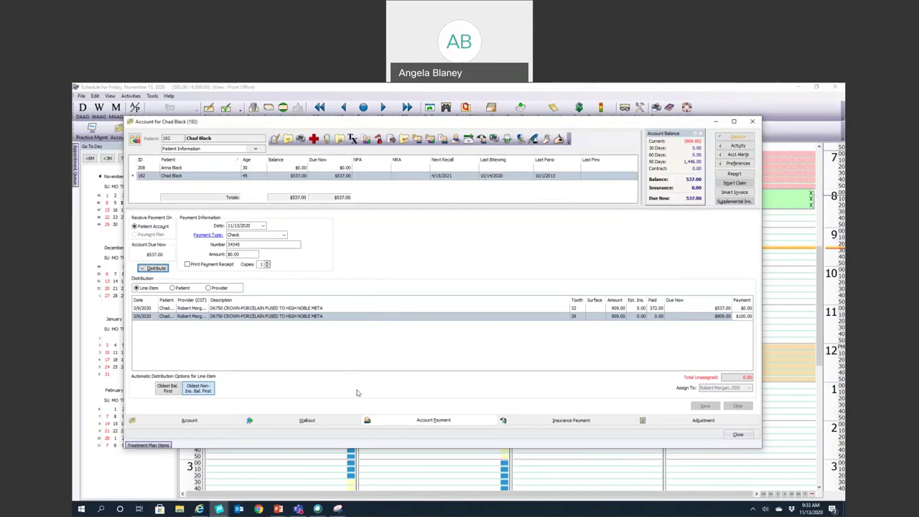
Step: Return to the account ledger and open the unassigned credit of the 11/13/2020 account payment for applying
left_click(219, 424)
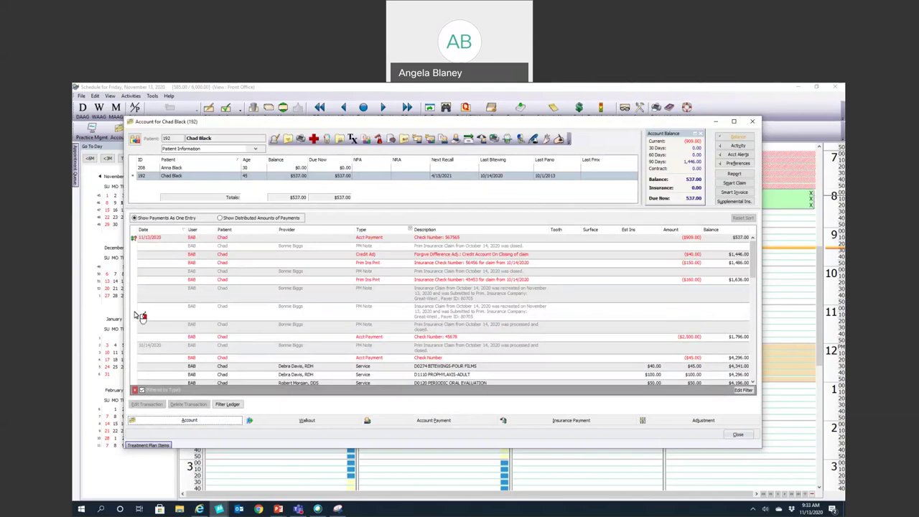
scroll(142, 316, "down", 10)
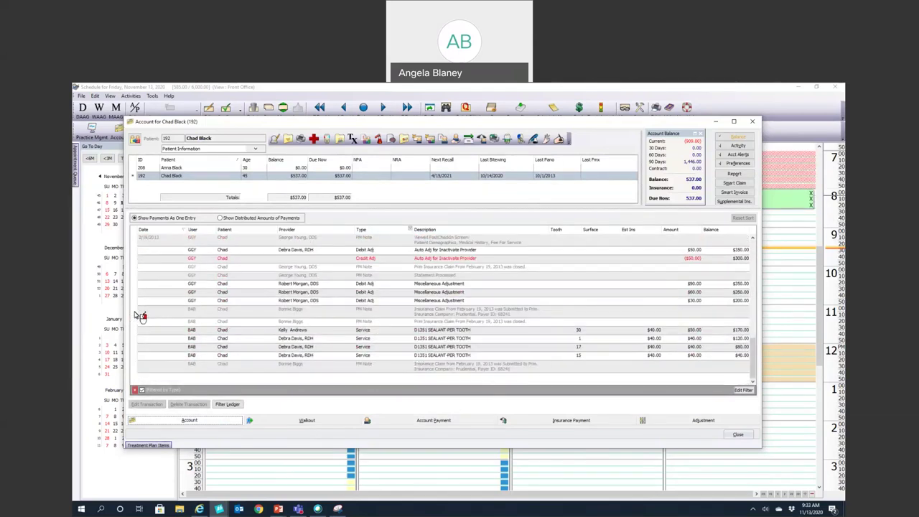
scroll(141, 316, "up", 10)
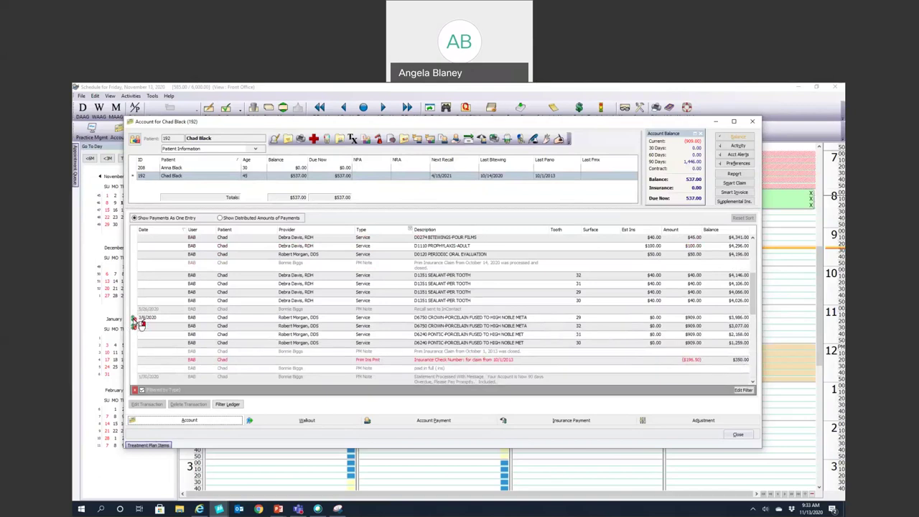
scroll(136, 294, "up", 4)
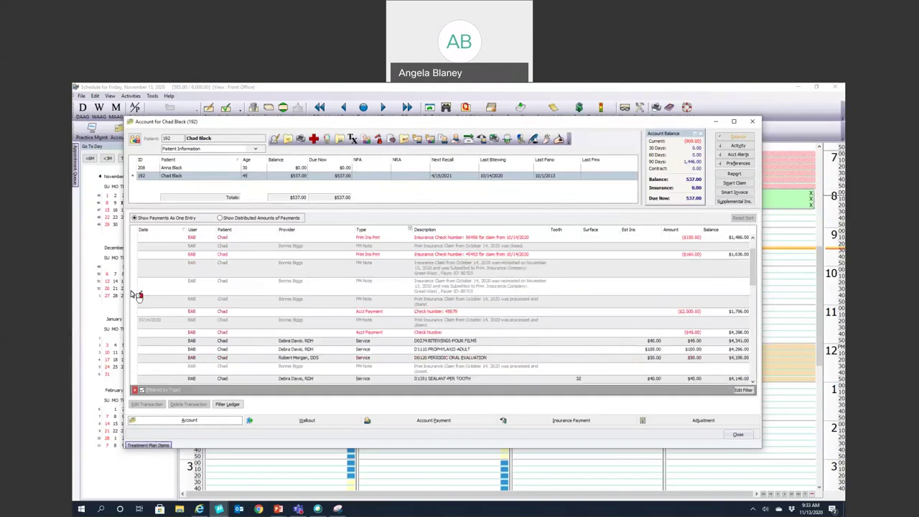
scroll(140, 244, "up", 1)
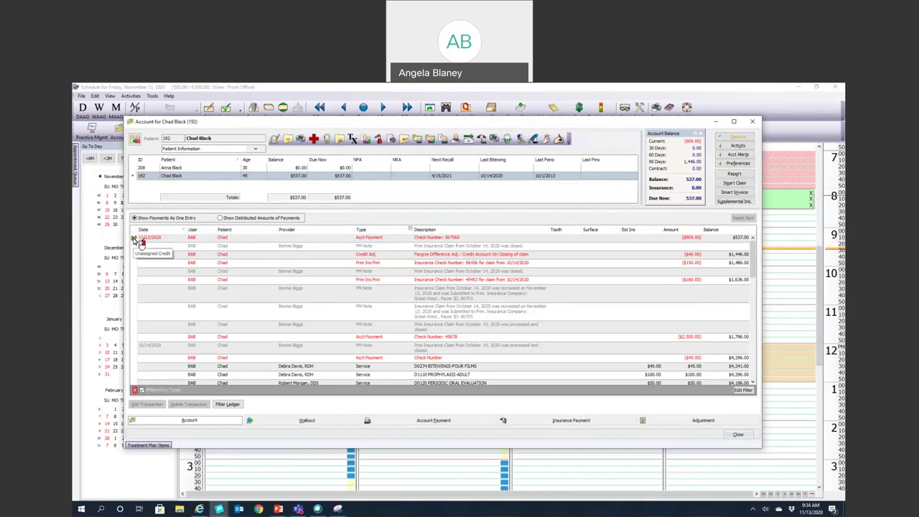
left_click(134, 240)
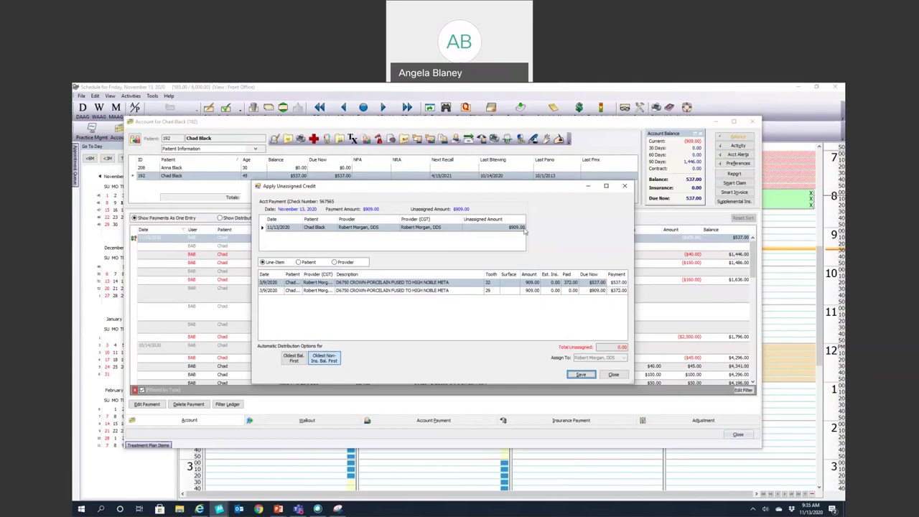
Step: Apply the unassigned credit with $0.00 to the tooth 32 crown and $909.00 to the tooth 29 crown, and save
left_click(614, 284)
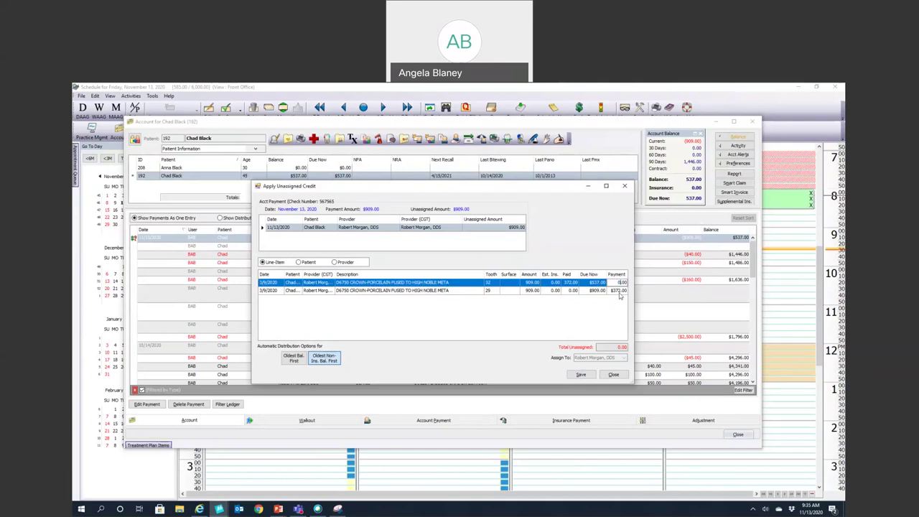
left_click(614, 292)
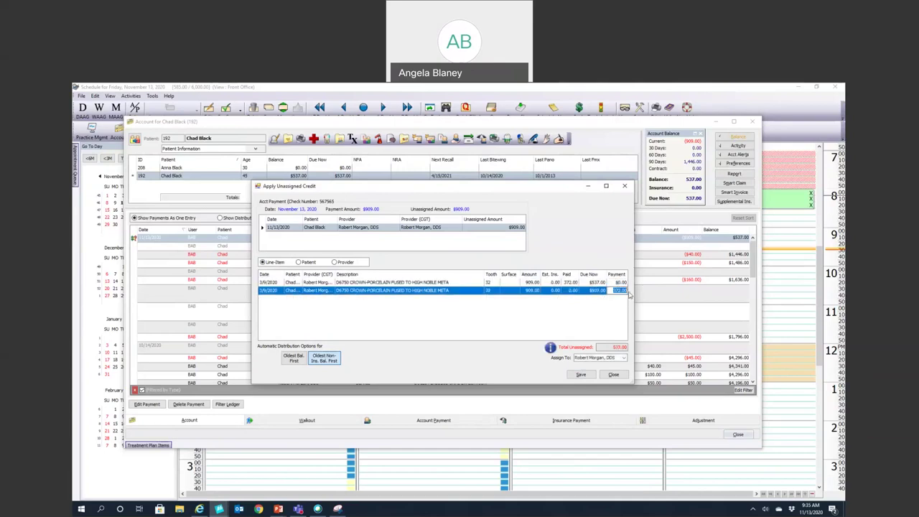
type("909")
key("Tab")
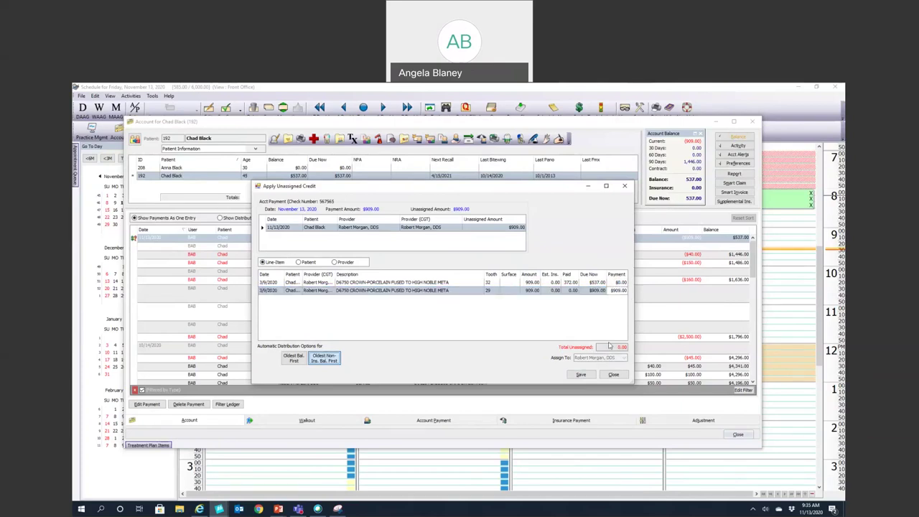
left_click(581, 374)
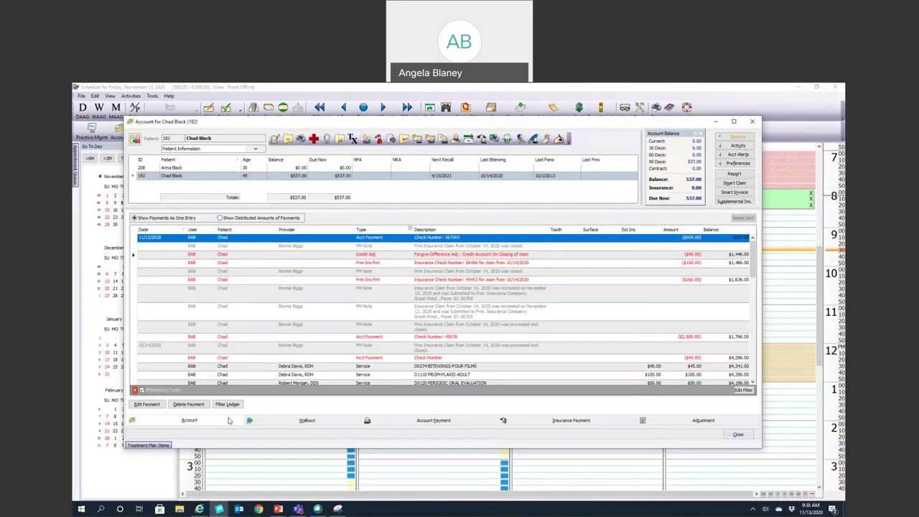
Step: Review the remaining unpaid line item in the Account Payment section under Line-Item distribution, and close the account
left_click(417, 423)
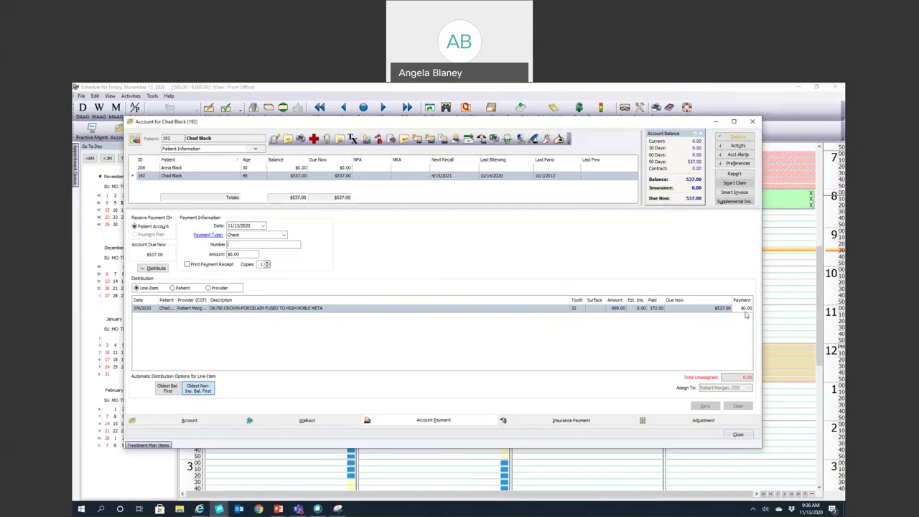
left_click(747, 309)
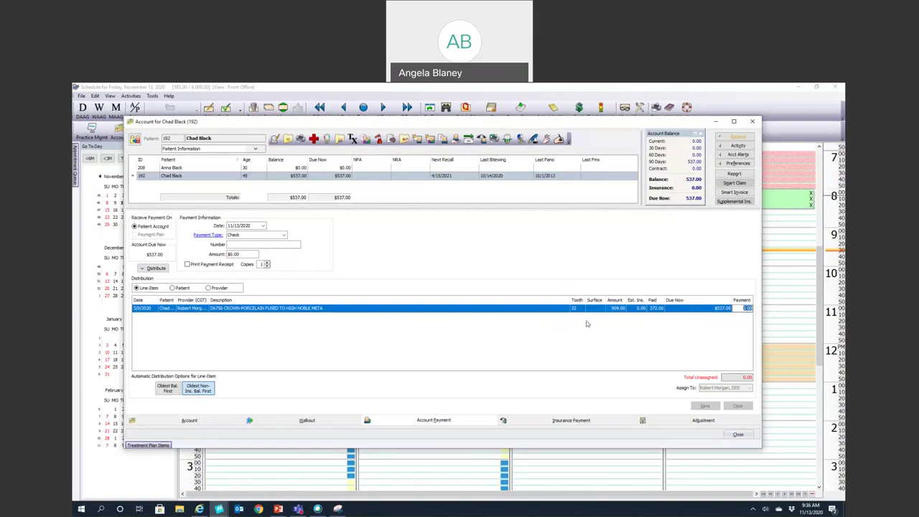
left_click(673, 314)
left_click(746, 309)
left_click(136, 288)
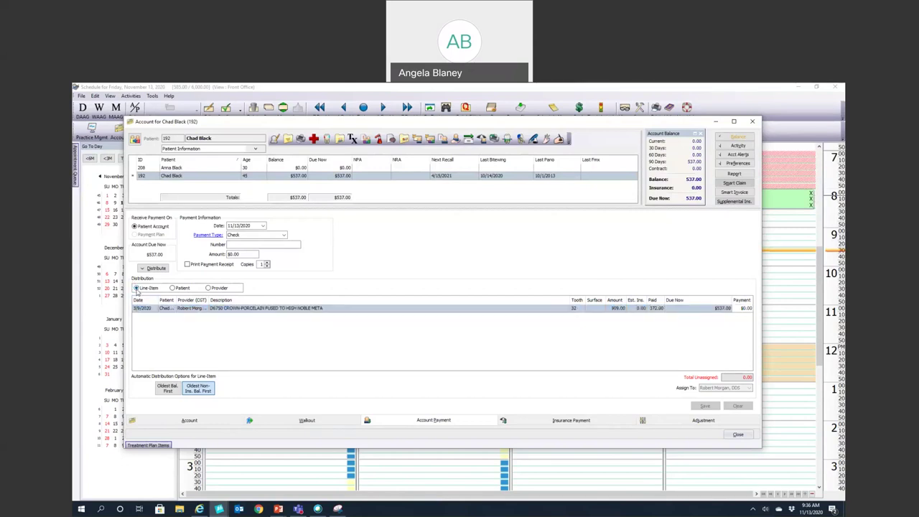
left_click(739, 435)
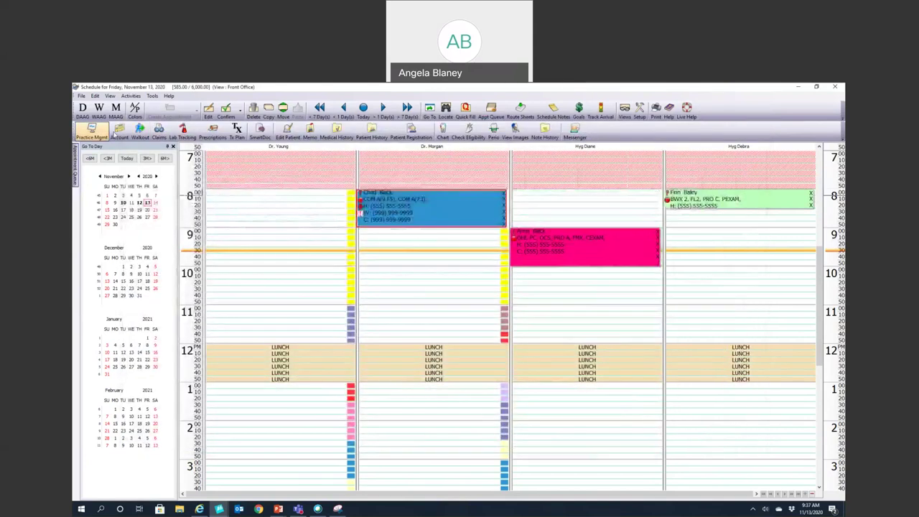
Step: Reopen the account window, look up another patient by last name, open the third match, and decline applying unassigned credits
left_click(119, 131)
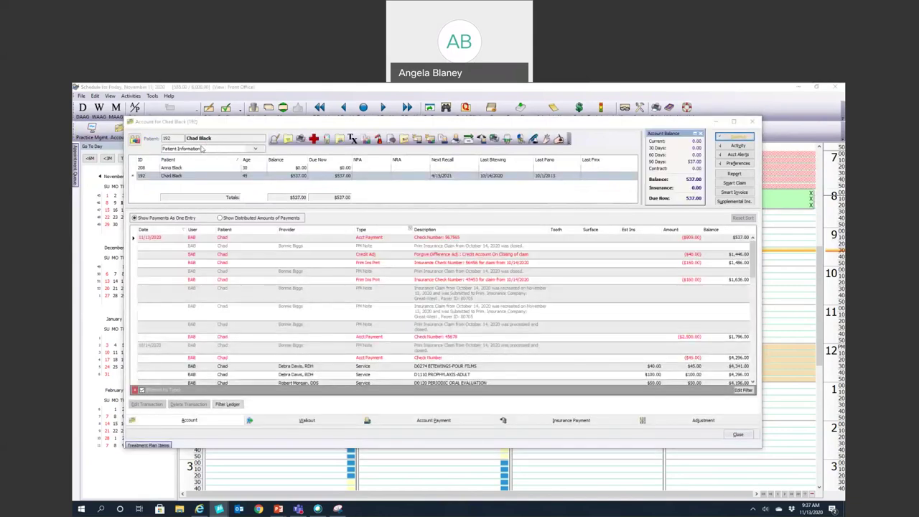
left_click(133, 140)
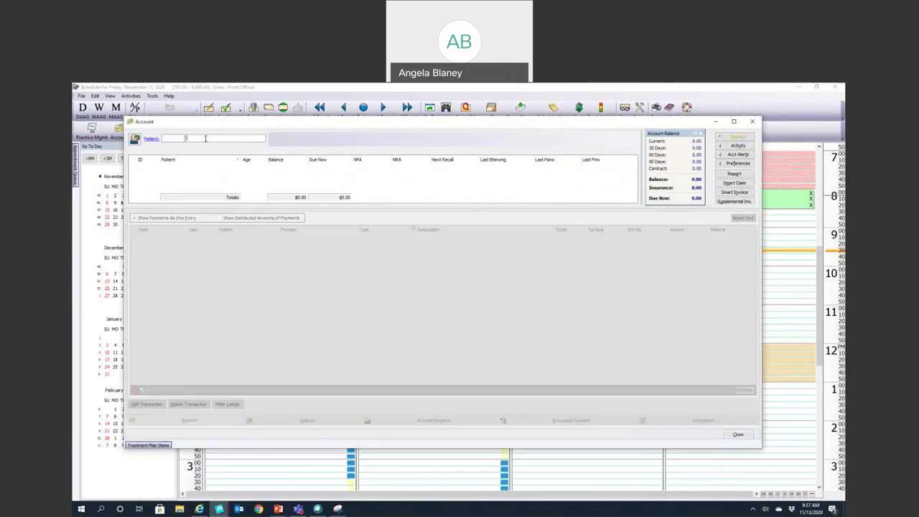
type("abbott")
key("Return")
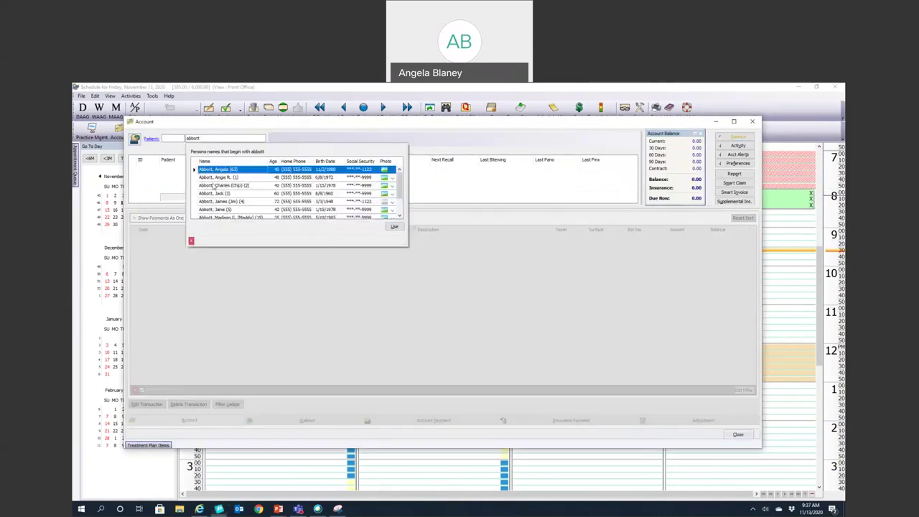
double_click(213, 186)
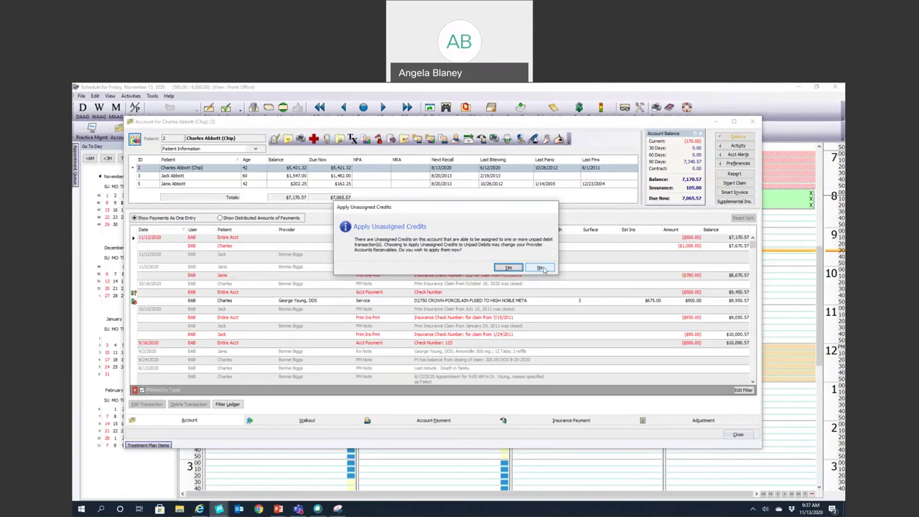
left_click(539, 268)
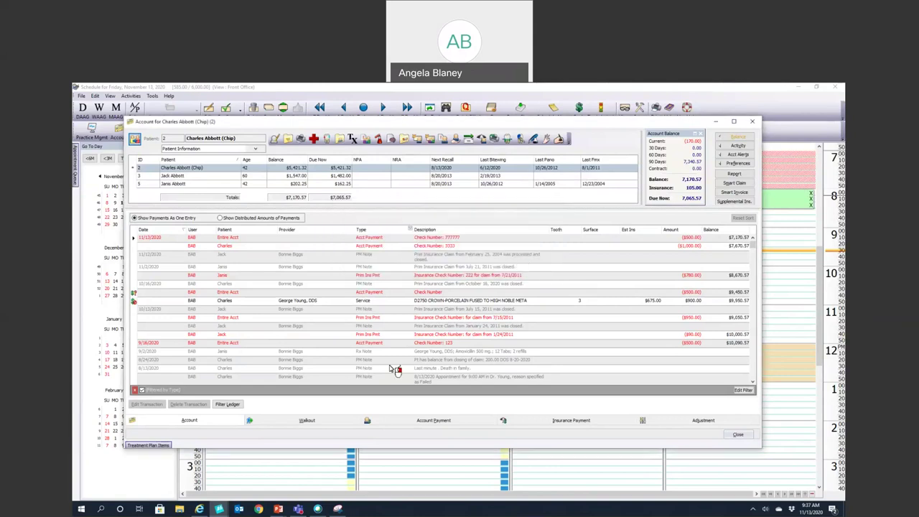
Step: Enter an account payment by check numbered 345454 for $162.25
left_click(414, 422)
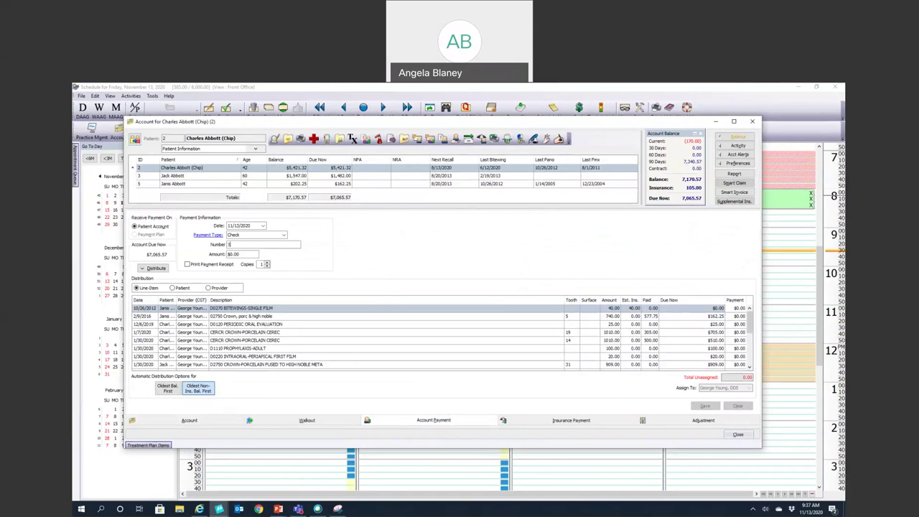
type("5454")
key("Tab")
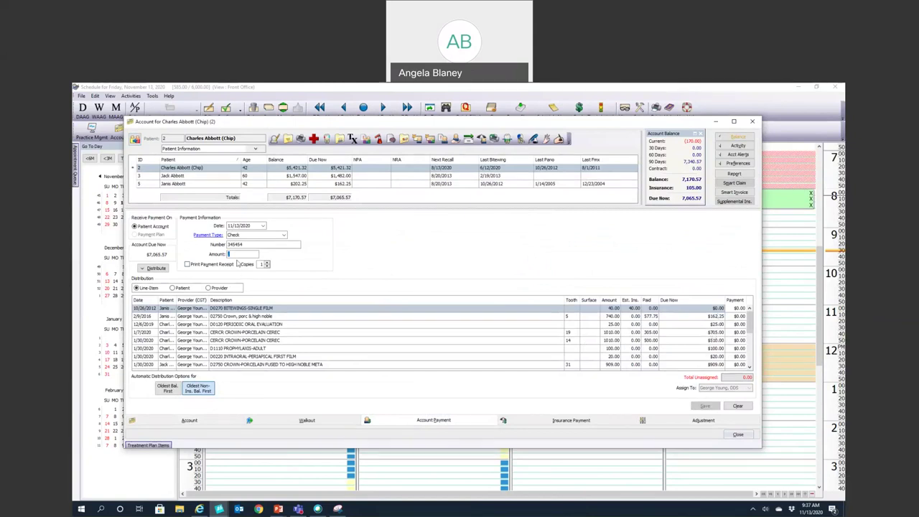
type("162")
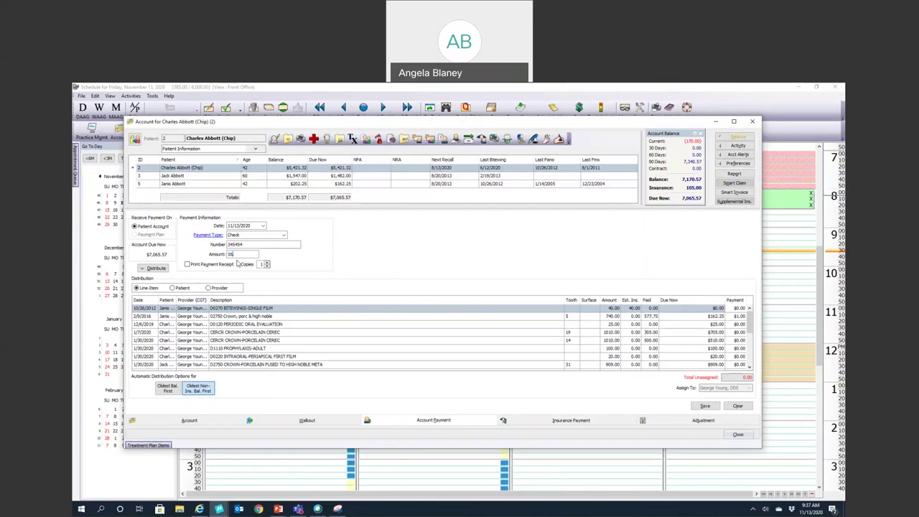
type(".25")
Step: Remove the payment from the tooth 5 crown, assign $162.25 to the tooth 14 CEREC crown, and save the account payment
left_click(735, 317)
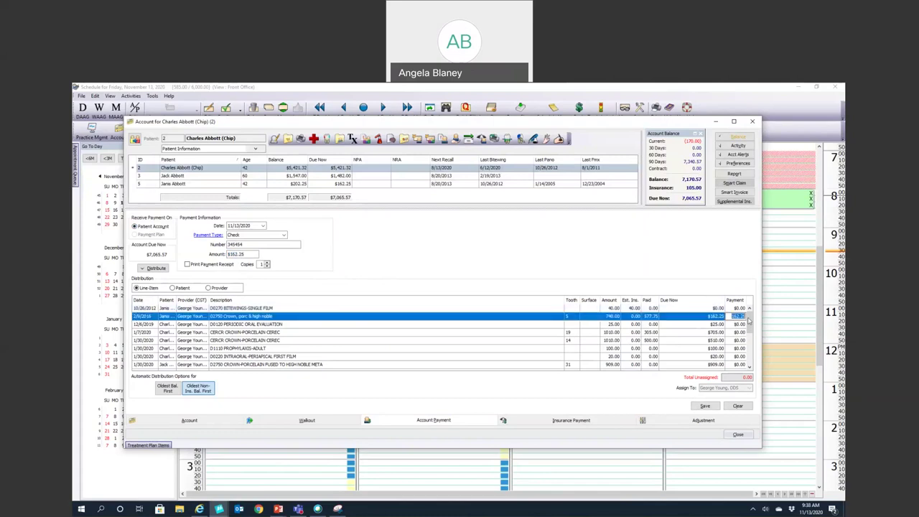
key("BackSpace")
left_click(745, 341)
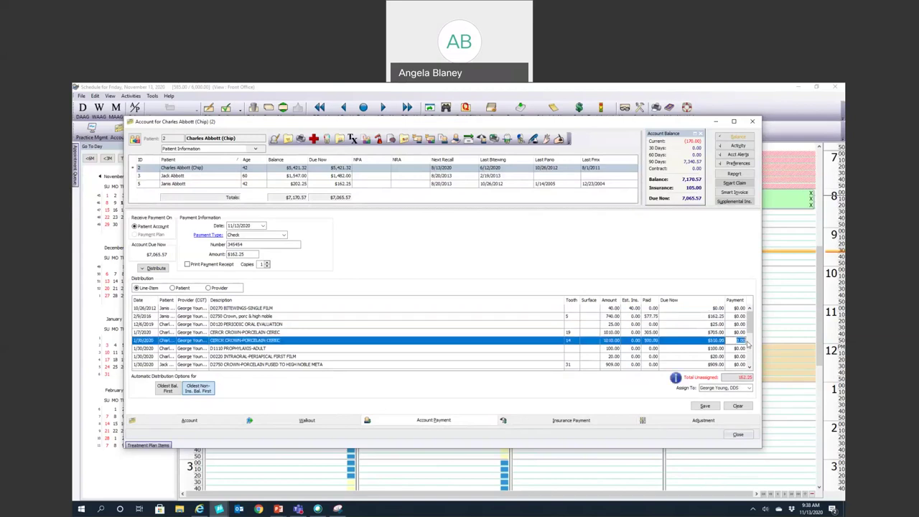
type("162.25")
left_click(739, 339)
left_click(711, 408)
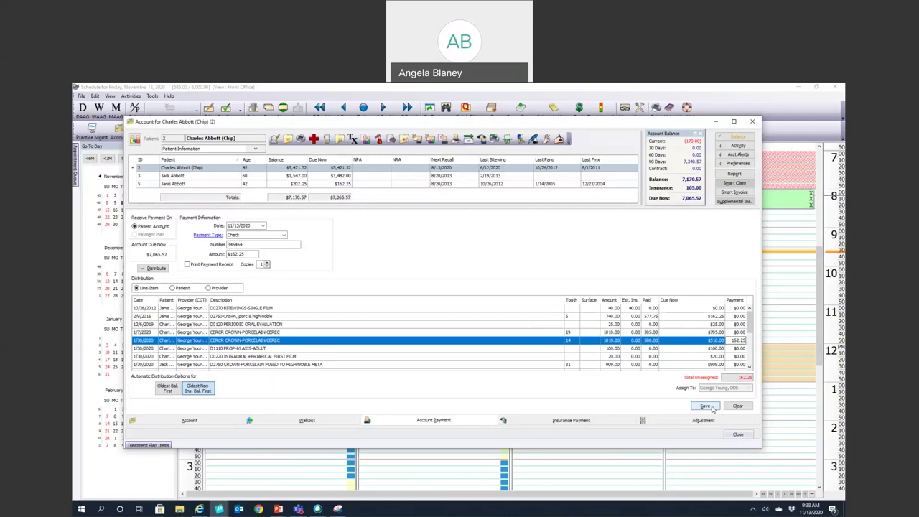
left_click(706, 407)
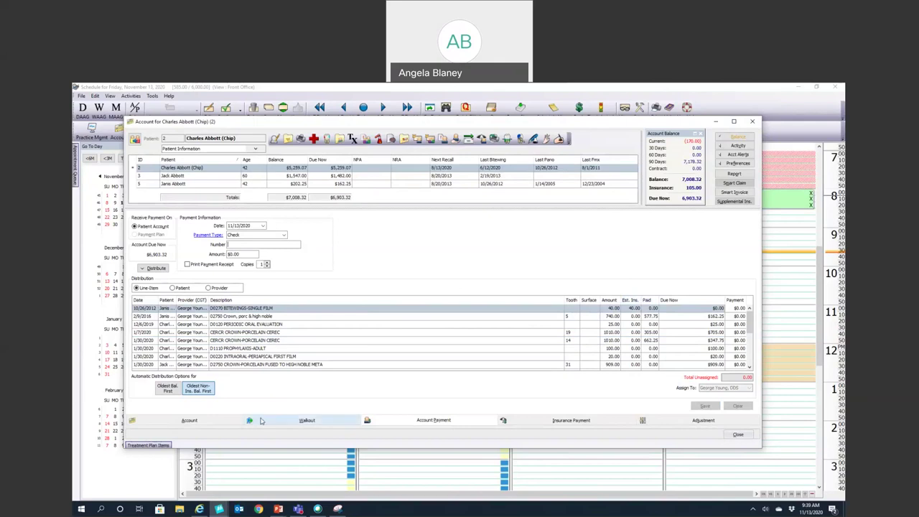
Step: Return to the ledger, open the October 16, 2020 account payment's unassigned credit, and look through the distribution's line items
left_click(214, 421)
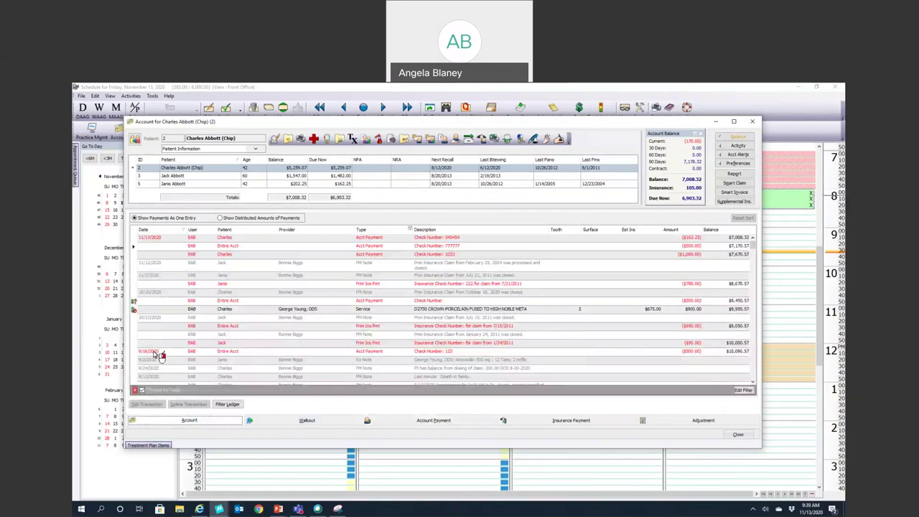
double_click(138, 304)
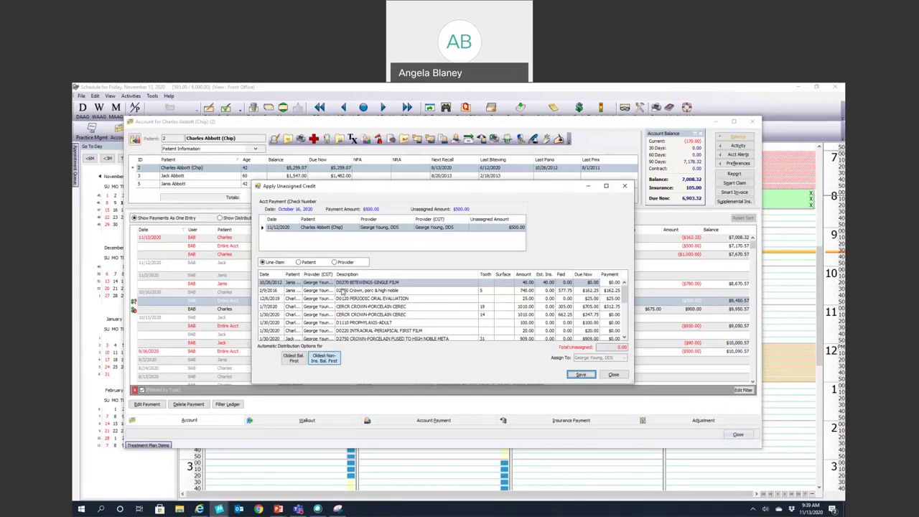
scroll(344, 291, "down", 2)
scroll(343, 293, "down", 2)
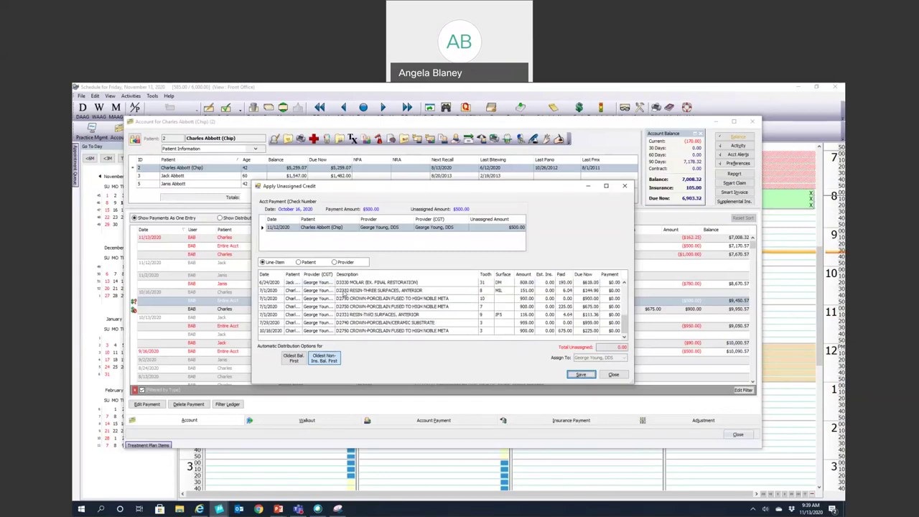
scroll(361, 302, "up", 5)
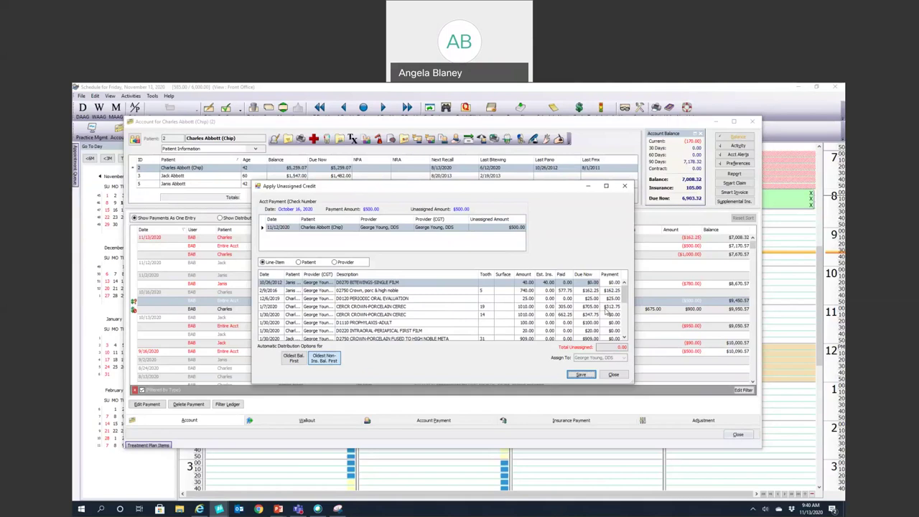
Step: Set the credit to $0.00 on the tooth 5 crown and the periodic evaluation, and $500.00 on the tooth 19 crown
left_click(608, 307)
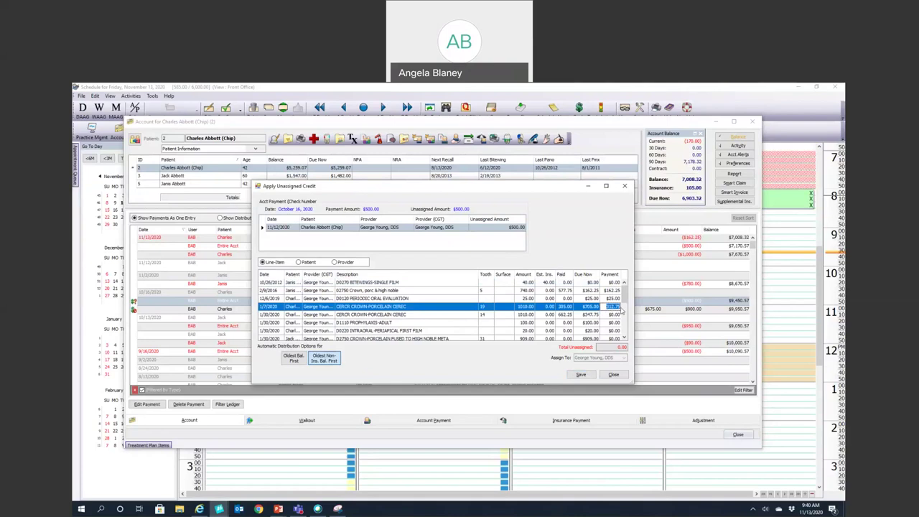
left_click(614, 284)
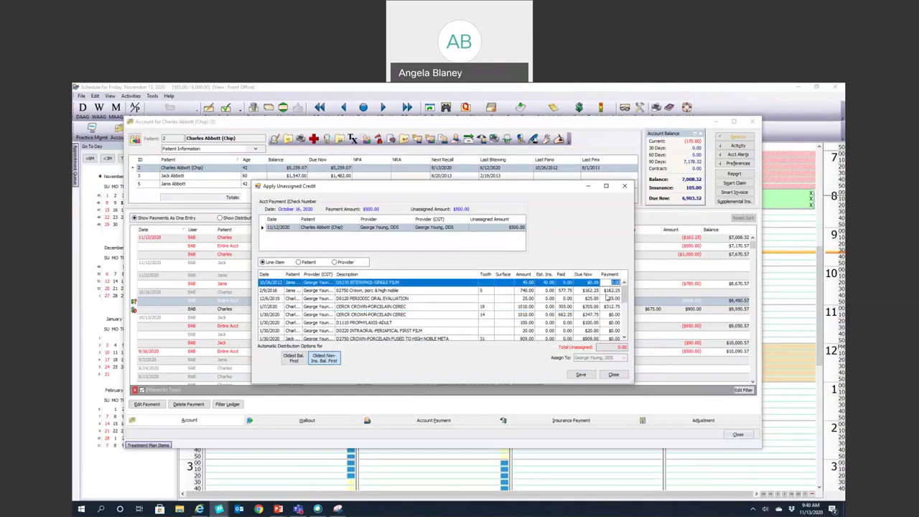
left_click(619, 291)
type("0")
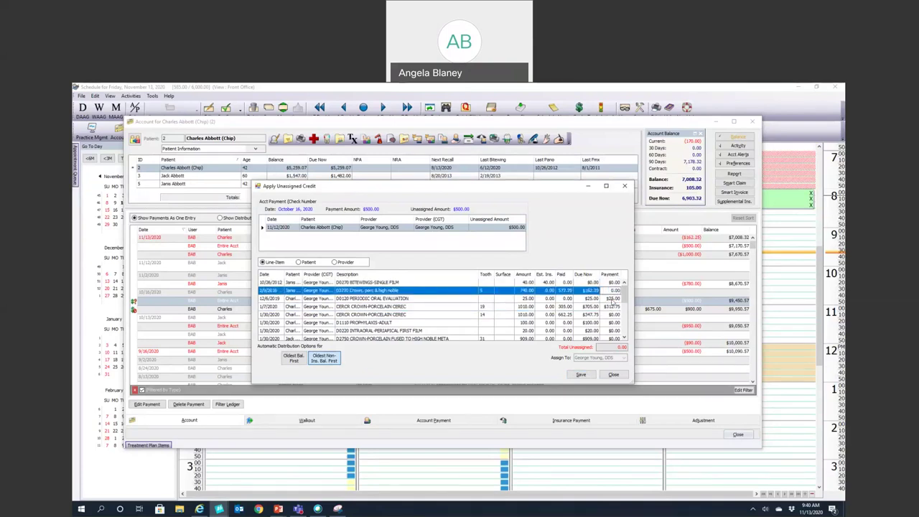
key("Return")
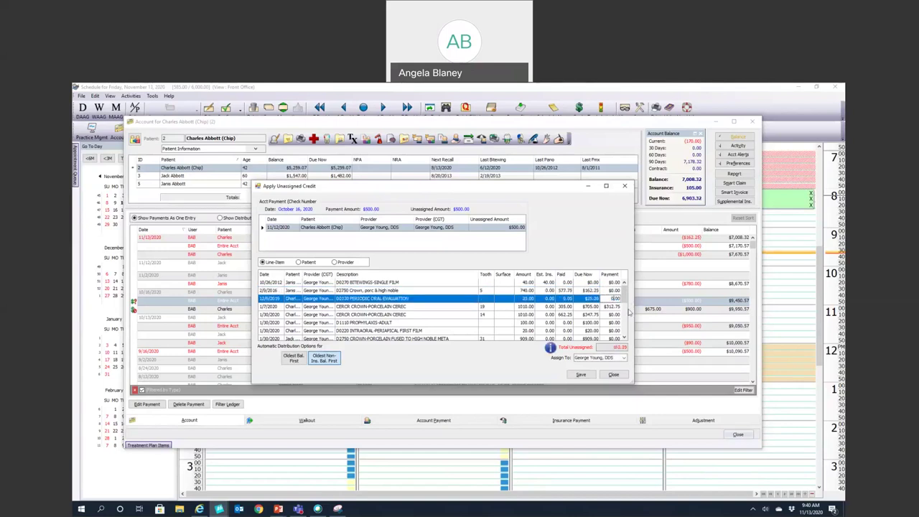
left_click(604, 308)
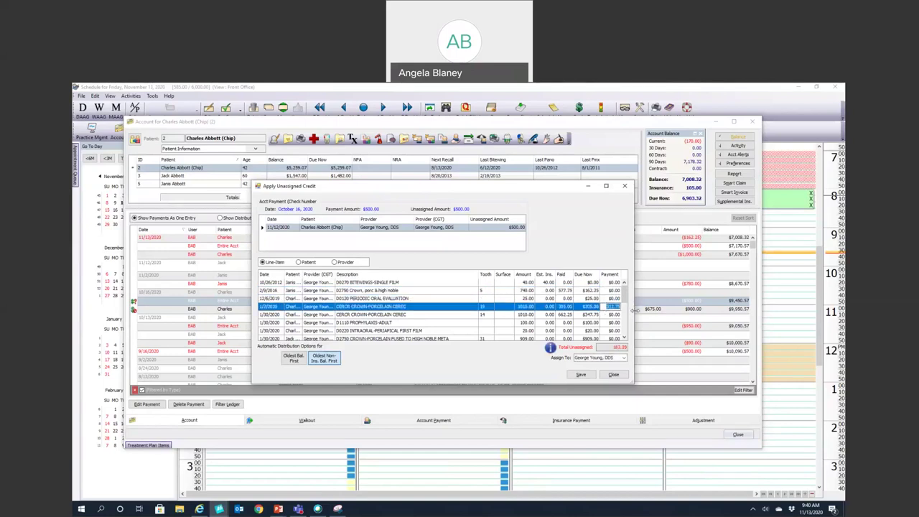
type("00")
scroll(624, 337, "down", 5)
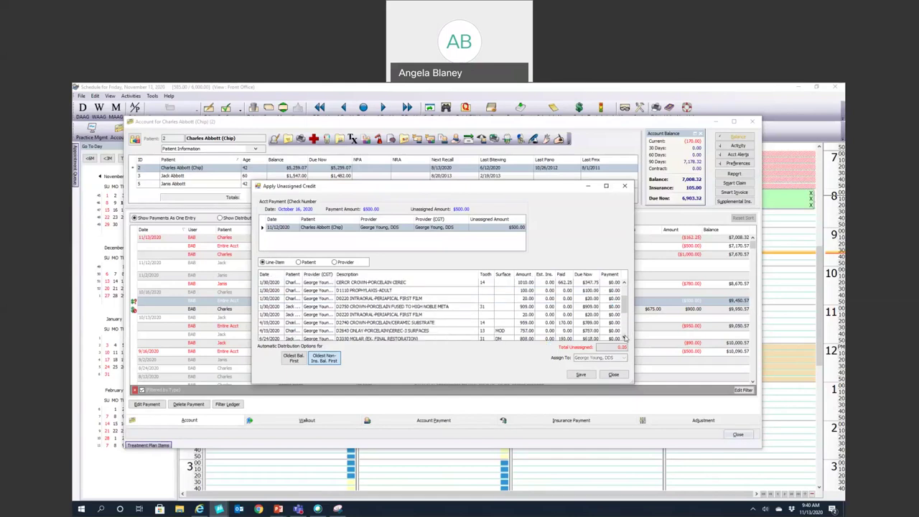
scroll(624, 337, "down", 2)
scroll(624, 337, "up", 6)
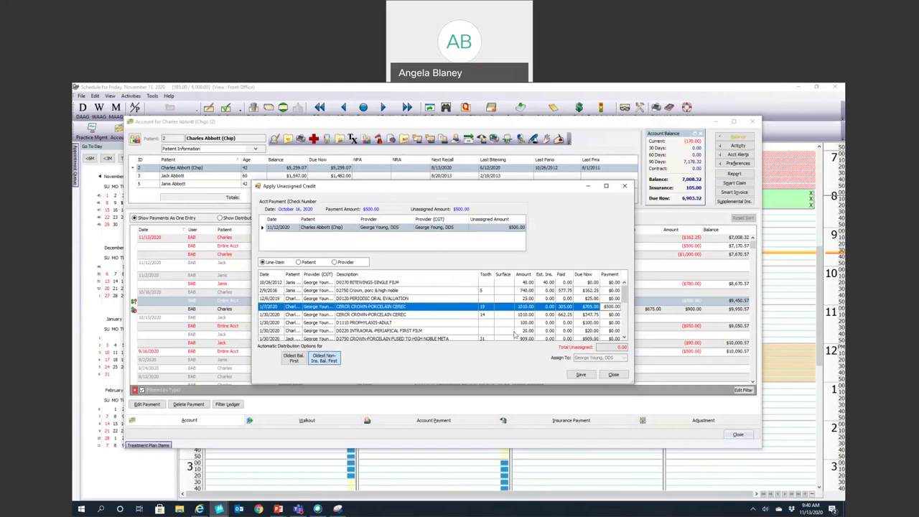
Step: Split part of the credit as $200.00 to the tooth 19 crown and $100.00 to the adult prophylaxis
left_click(605, 306)
type("200")
left_click(611, 298)
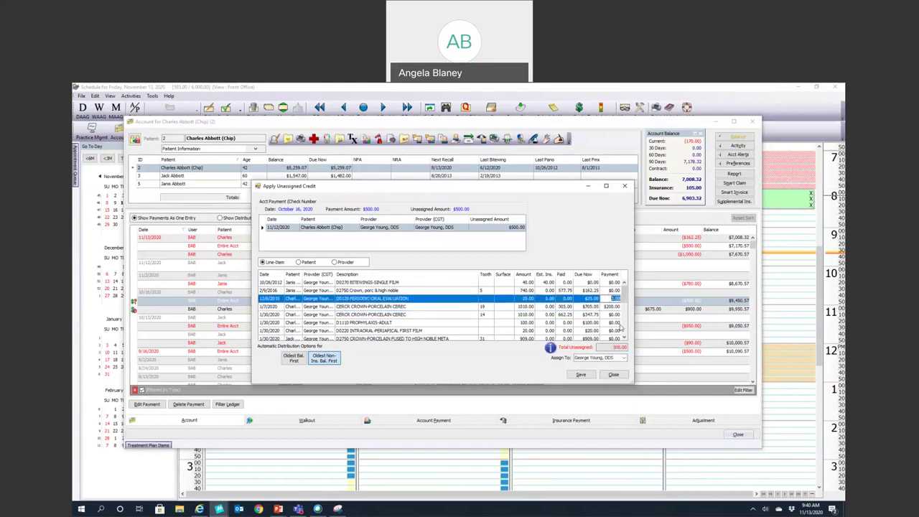
left_click(616, 323)
type("100")
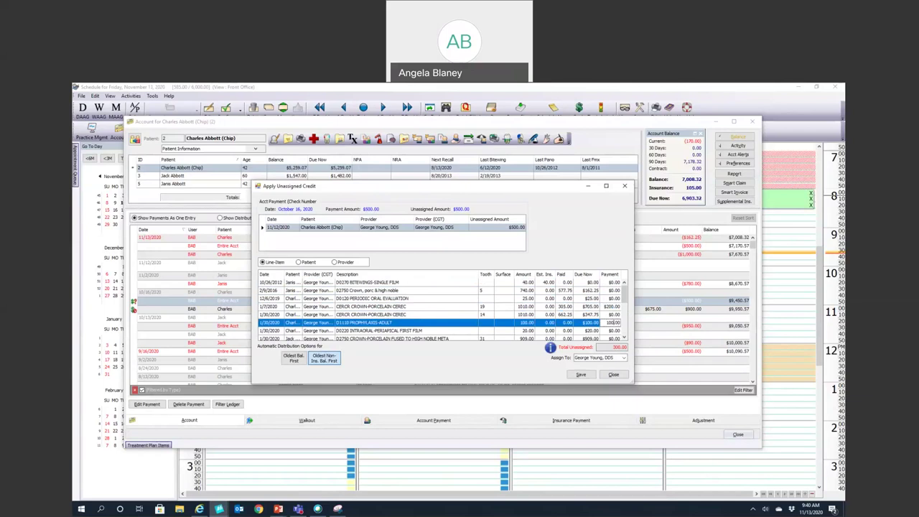
key("Return")
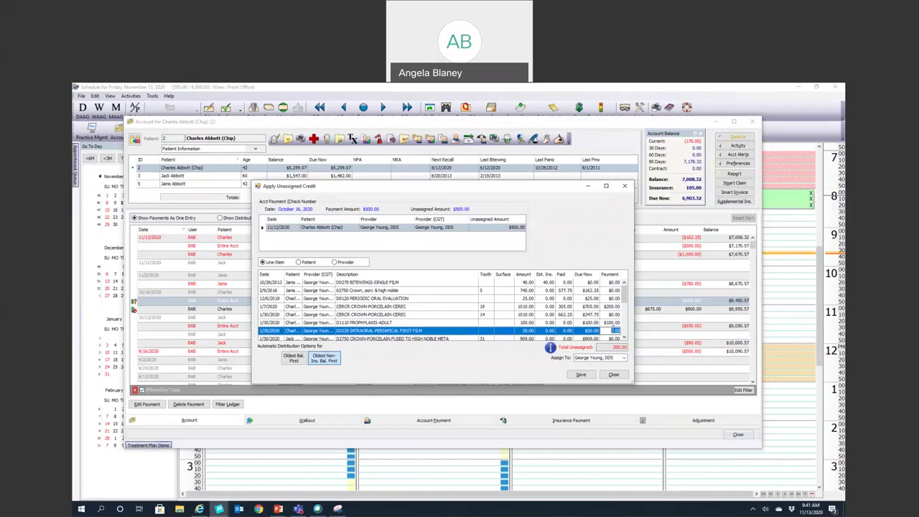
Step: Set the adult prophylaxis payment to $0.00, assign $500.00 to the tooth 19 crown, and save the applied credit
key("Up")
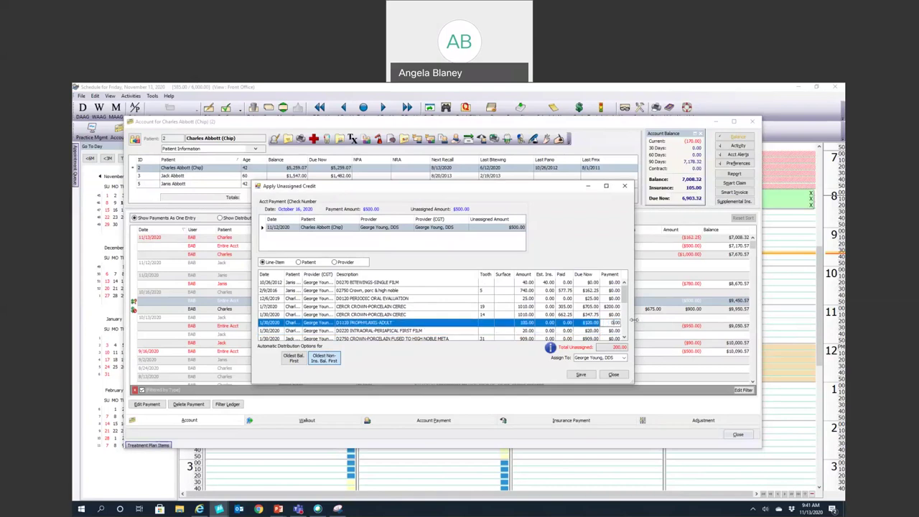
left_click(606, 308)
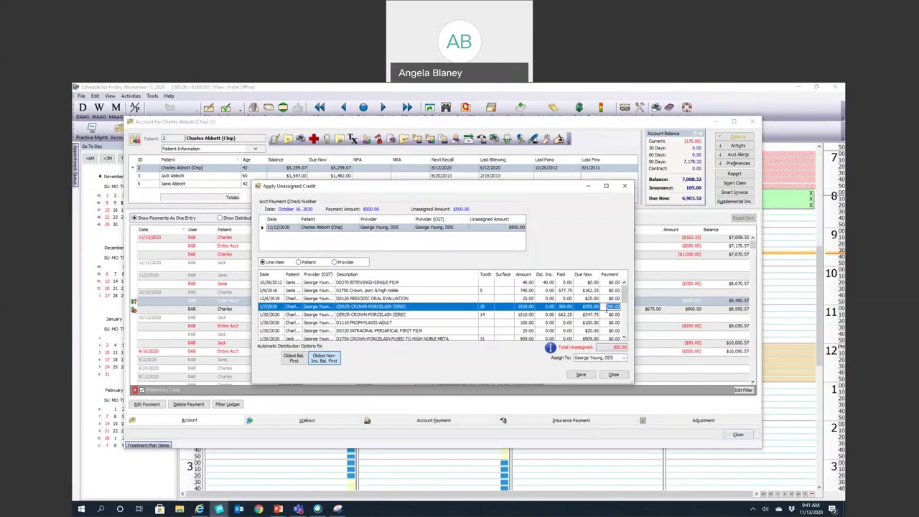
type("500.00")
left_click(612, 314)
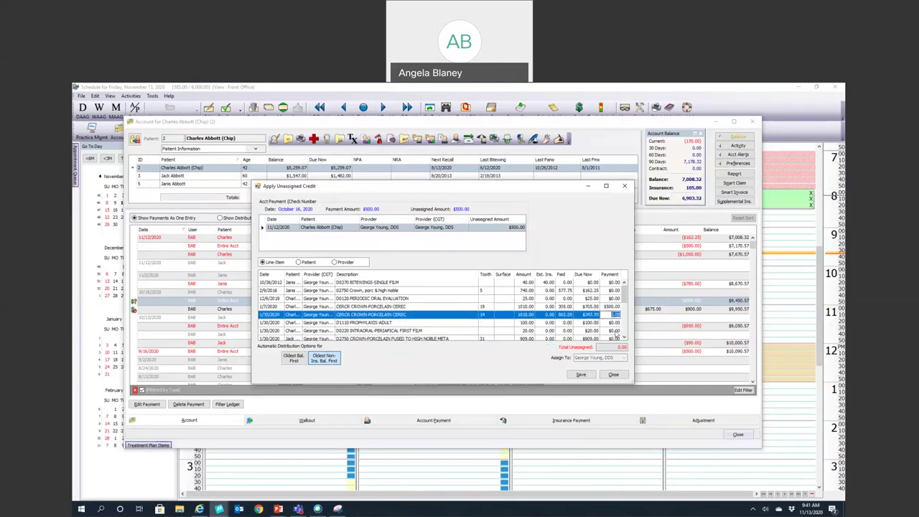
left_click(581, 374)
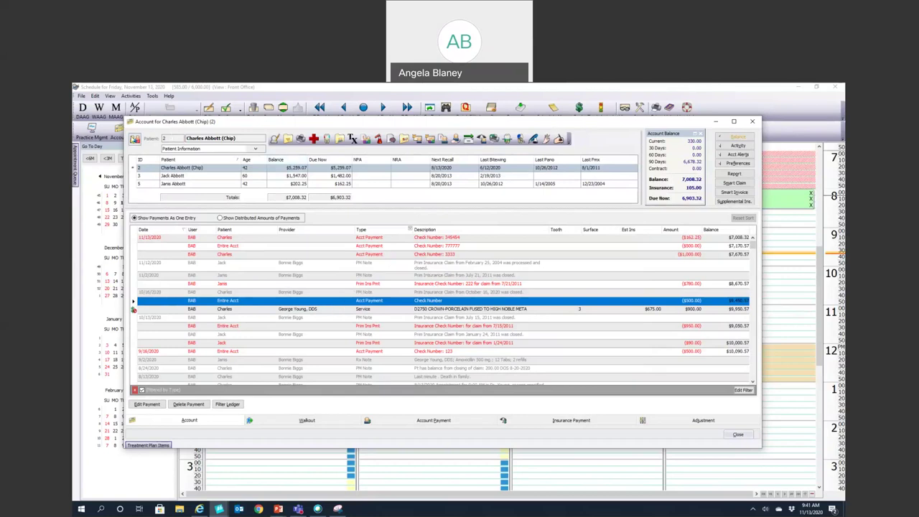
Step: Reload the same patient's account by patient ID and view the distribution of the October 16, 2020 account payment
left_click(134, 140)
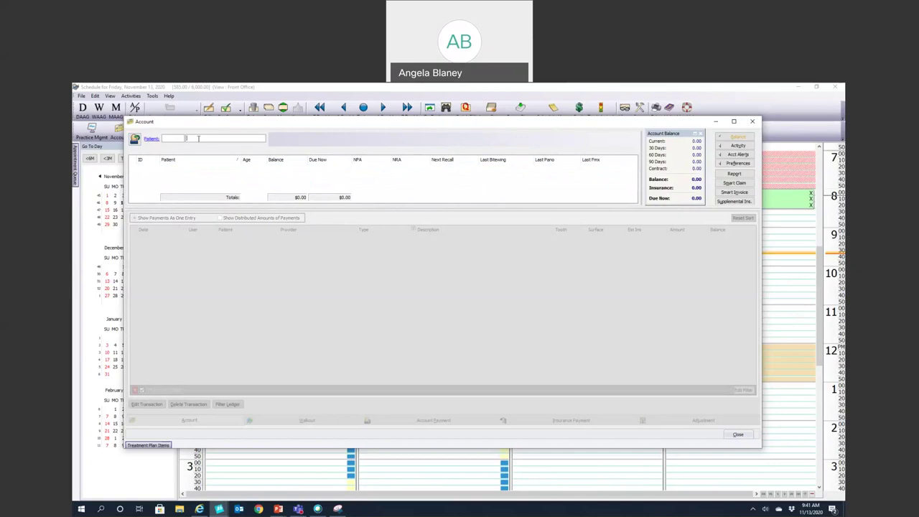
type("2")
key("Return")
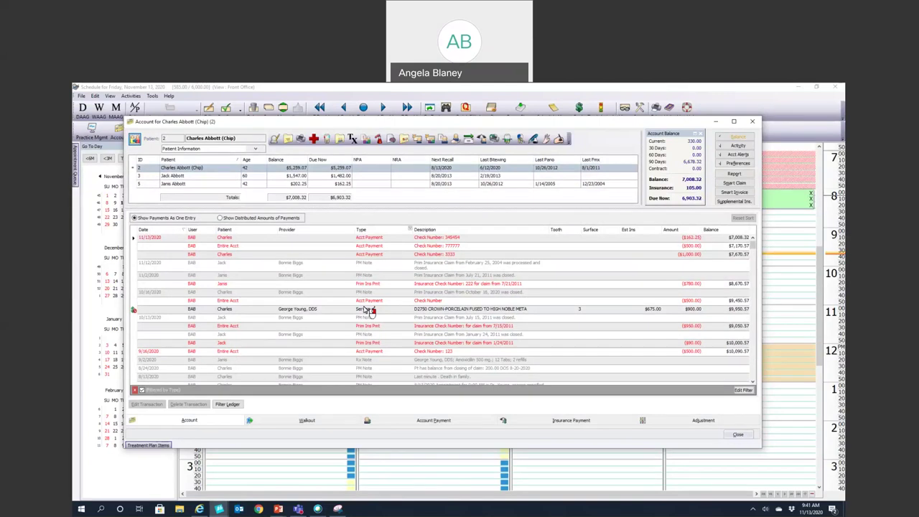
right_click(440, 302)
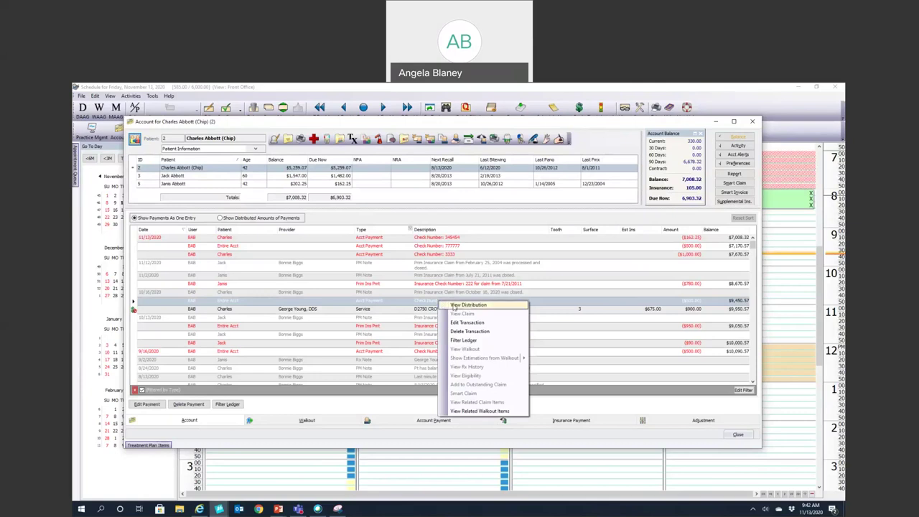
left_click(466, 305)
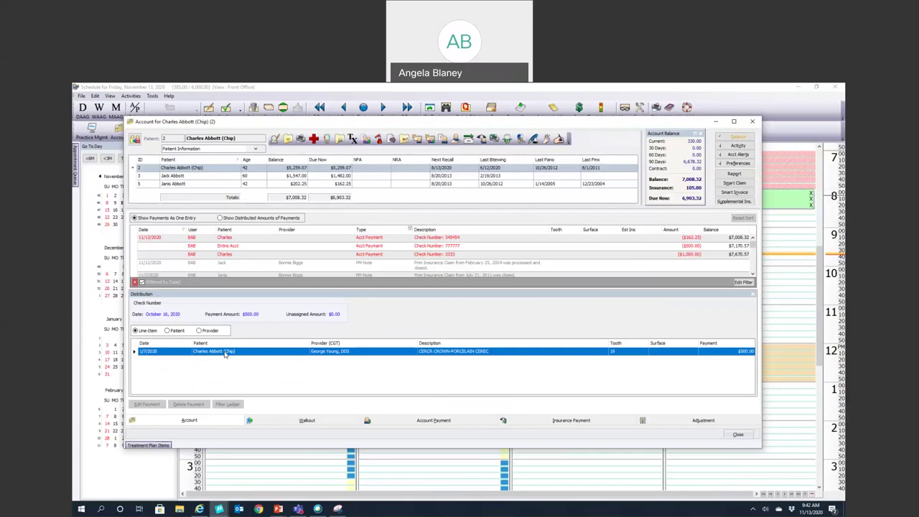
Step: Remove the tooth 19 crown debit item from the payment's distribution and close the distribution view
right_click(361, 353)
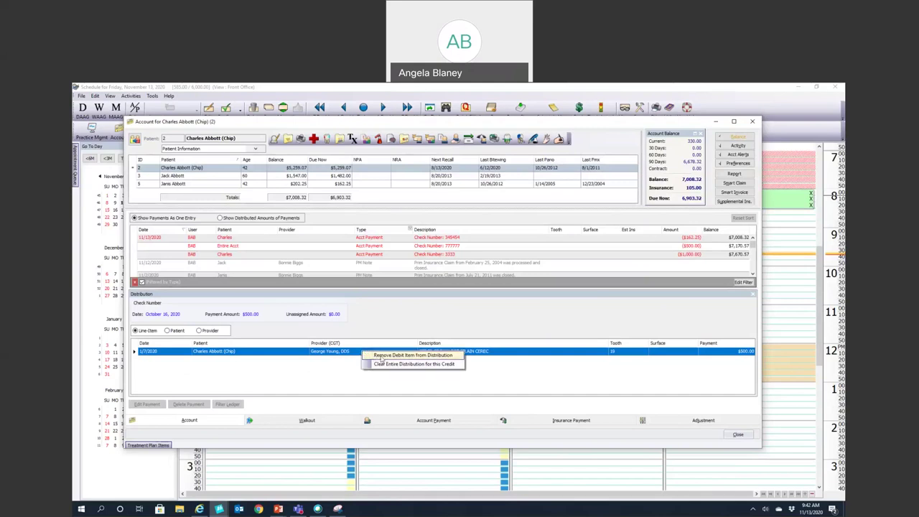
left_click(382, 356)
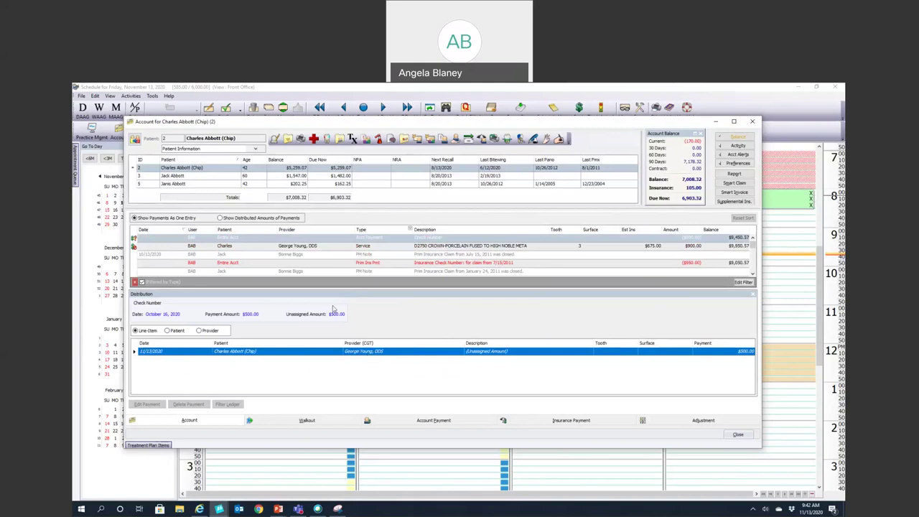
left_click(752, 295)
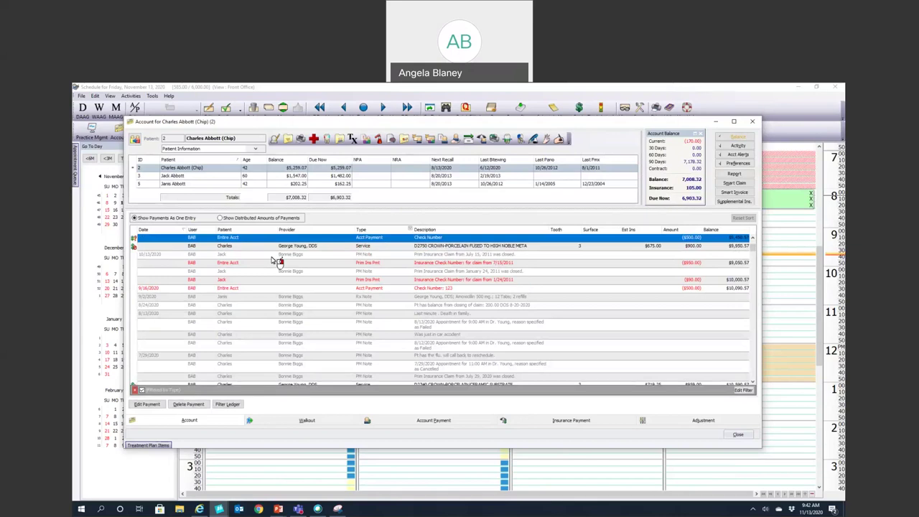
Step: Open the unassigned credit of the October 16, 2020 account payment and review the line items it can be distributed to
left_click(141, 242)
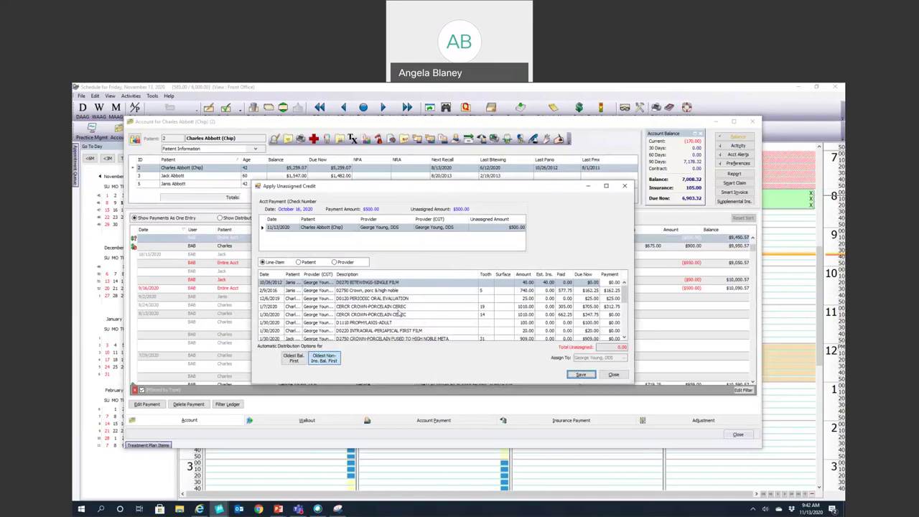
scroll(411, 321, "down", 3)
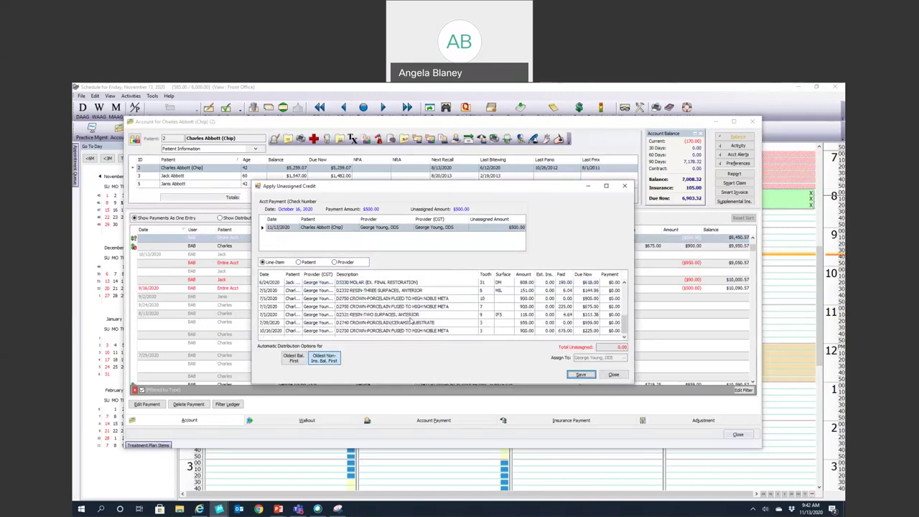
scroll(411, 321, "up", 2)
scroll(412, 321, "up", 1)
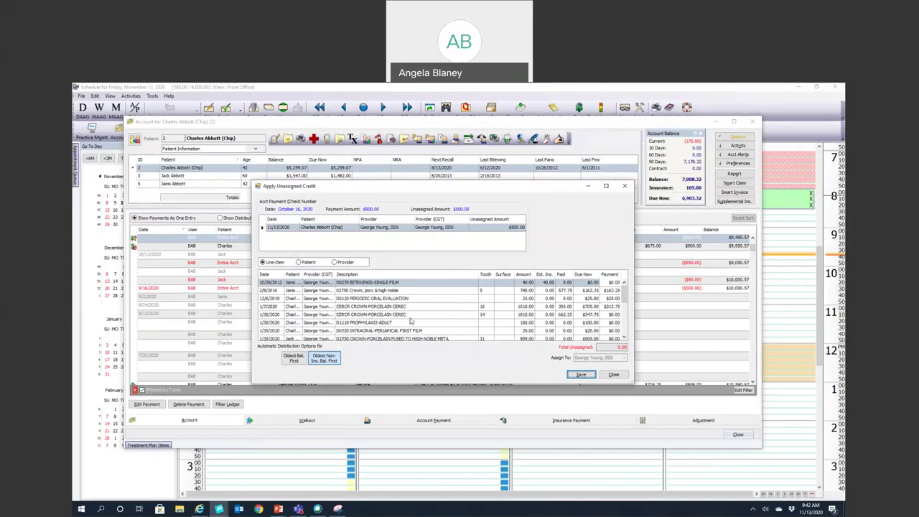
scroll(350, 319, "down", 3)
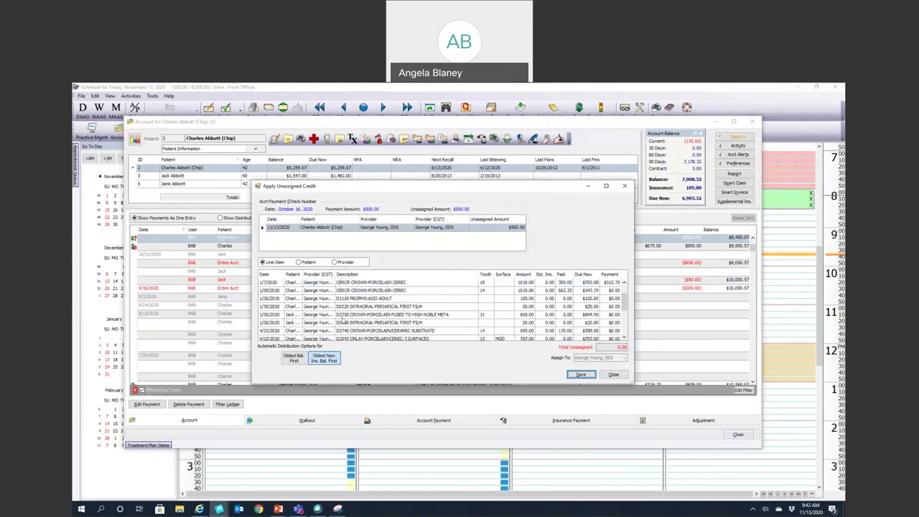
scroll(342, 320, "up", 3)
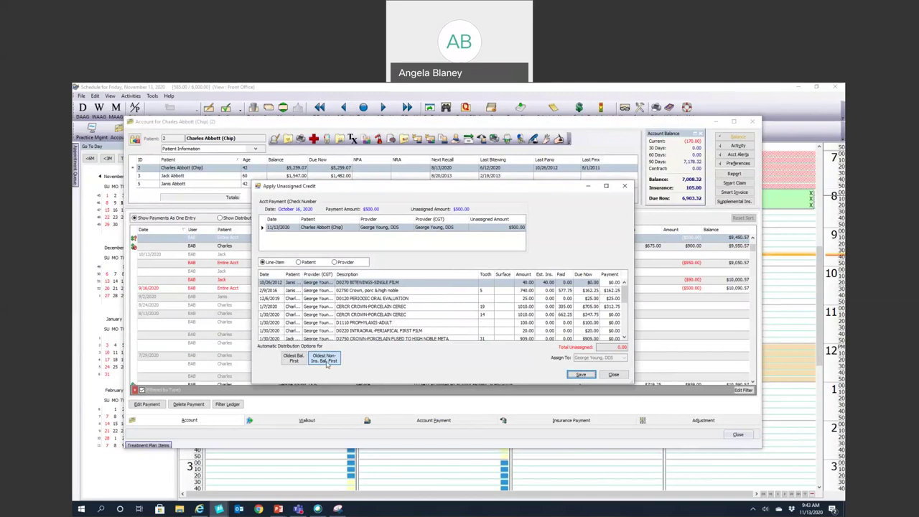
Step: Set the payments for the tooth 5 crown, the periodic oral evaluation and the tooth 19 crown to $0.00
left_click(609, 290)
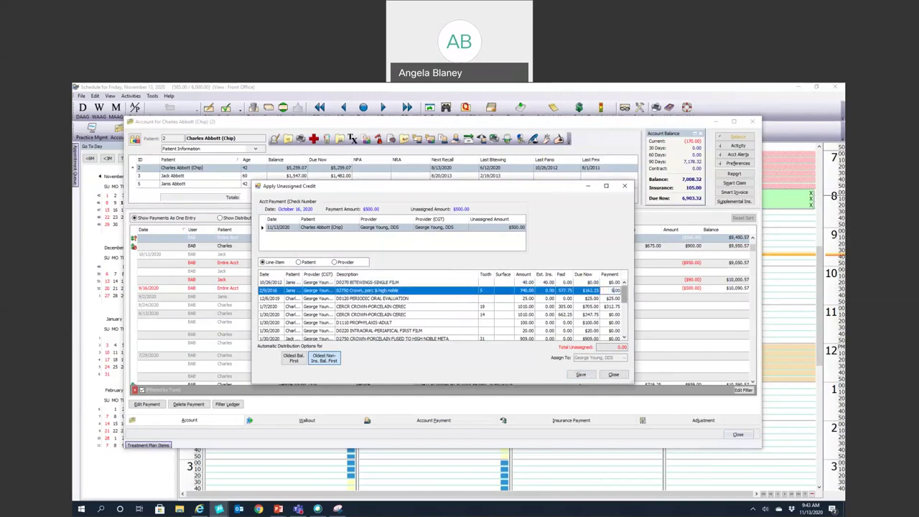
left_click(614, 299)
type("0")
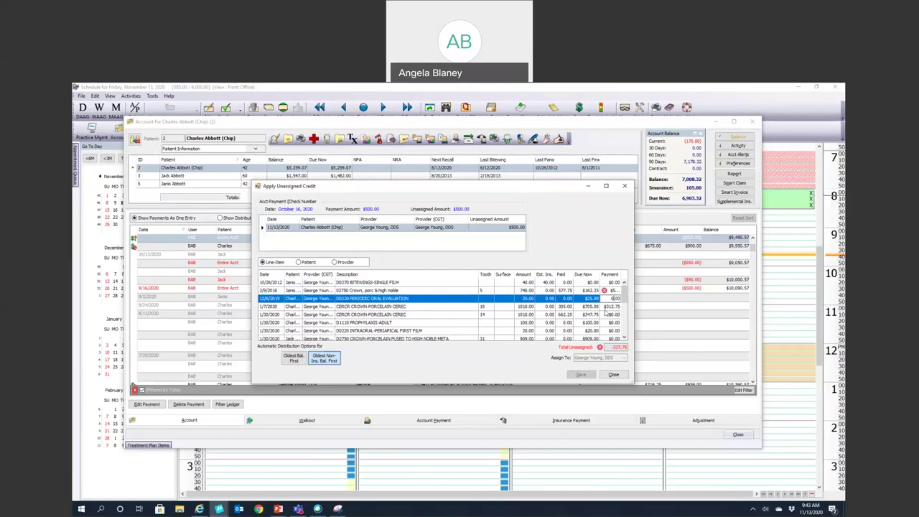
left_click(607, 307)
type("0")
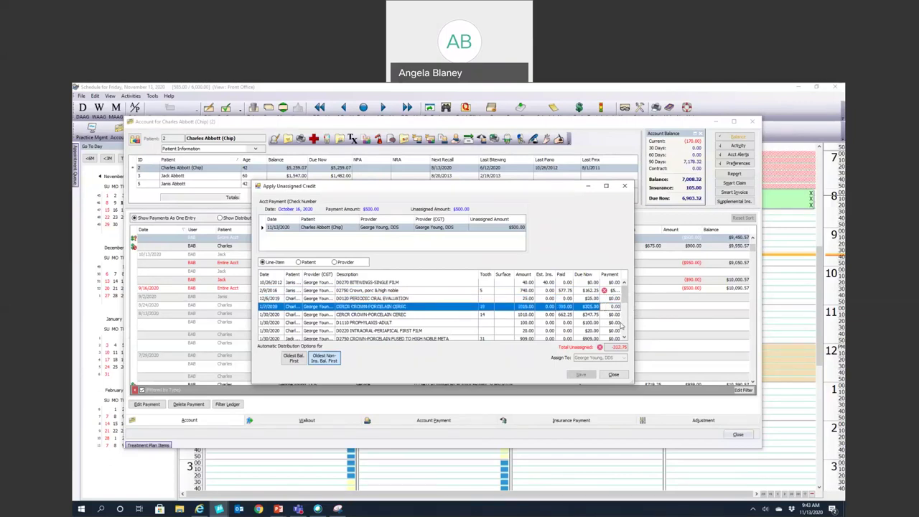
key("Return")
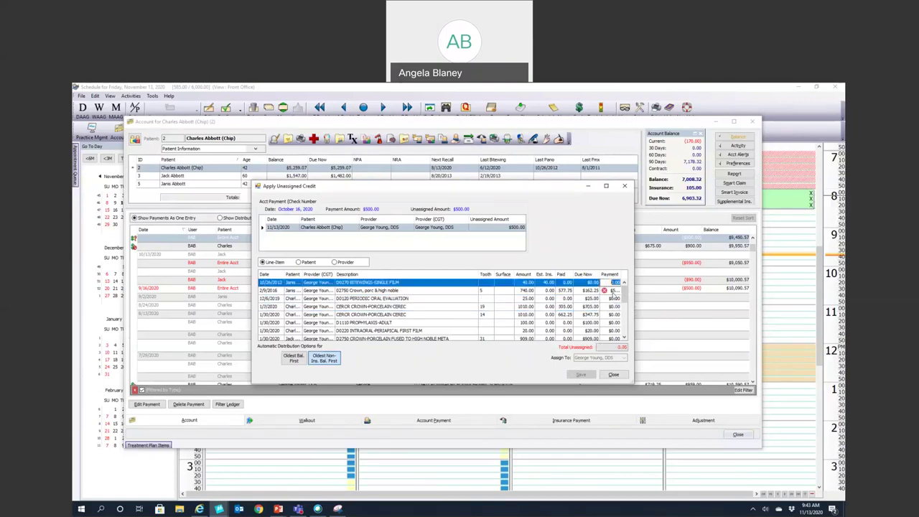
left_click(612, 292)
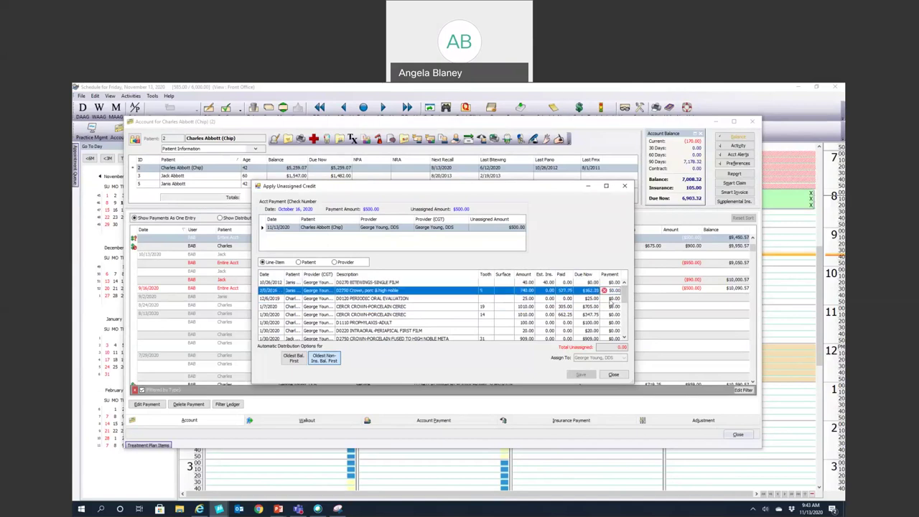
left_click(611, 291)
Step: Assign $500.00 of the credit to the tooth 19 crown and save the distribution
left_click(611, 307)
type("500.00")
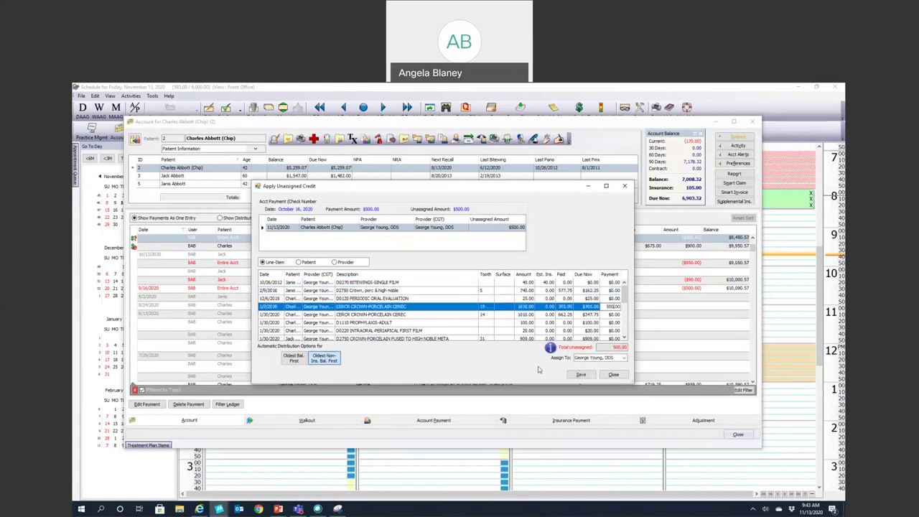
key("Return")
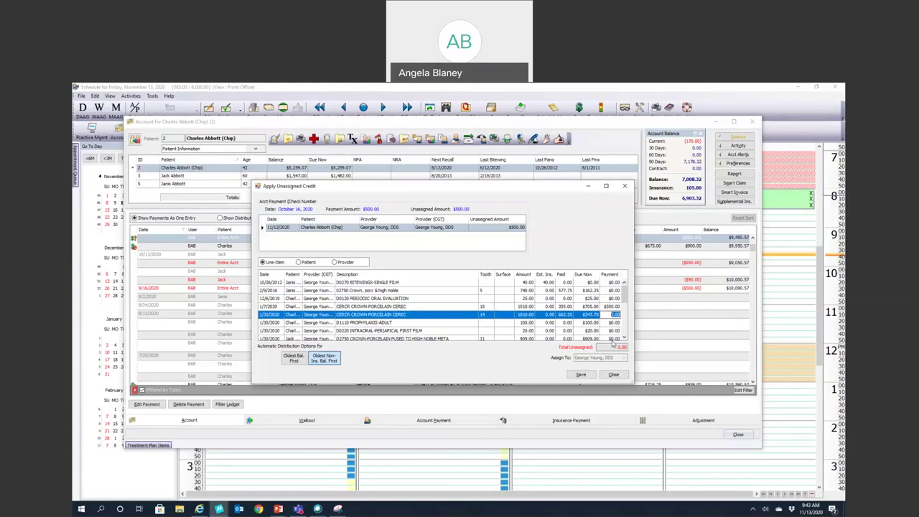
left_click(581, 374)
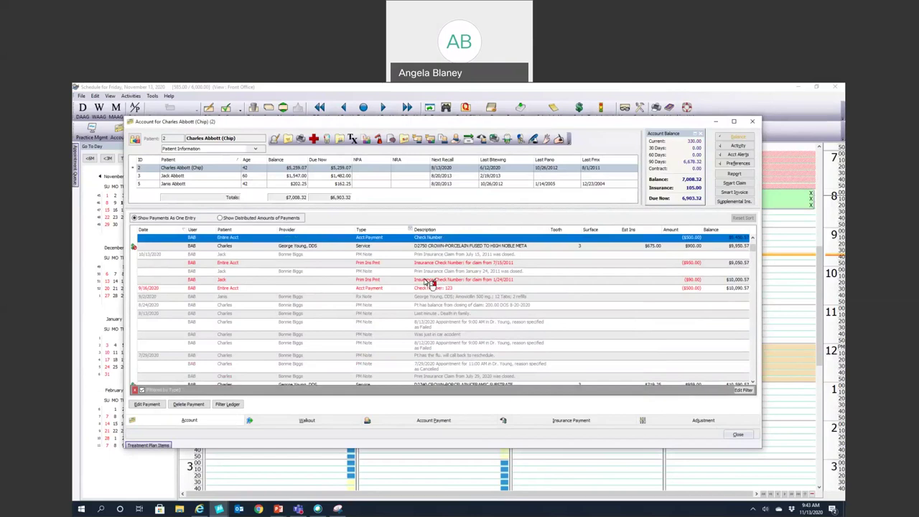
Step: View the line-item distribution of the September 16, 2020 account payment
left_click(426, 289)
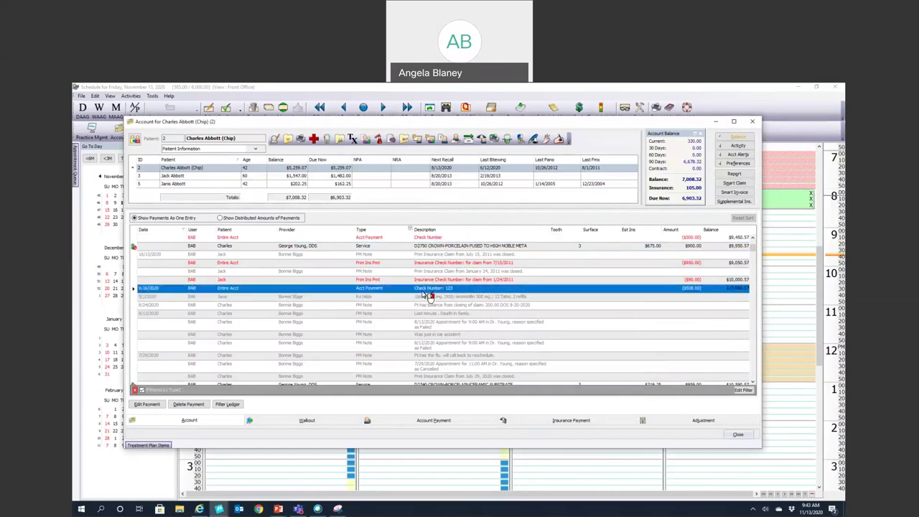
right_click(428, 294)
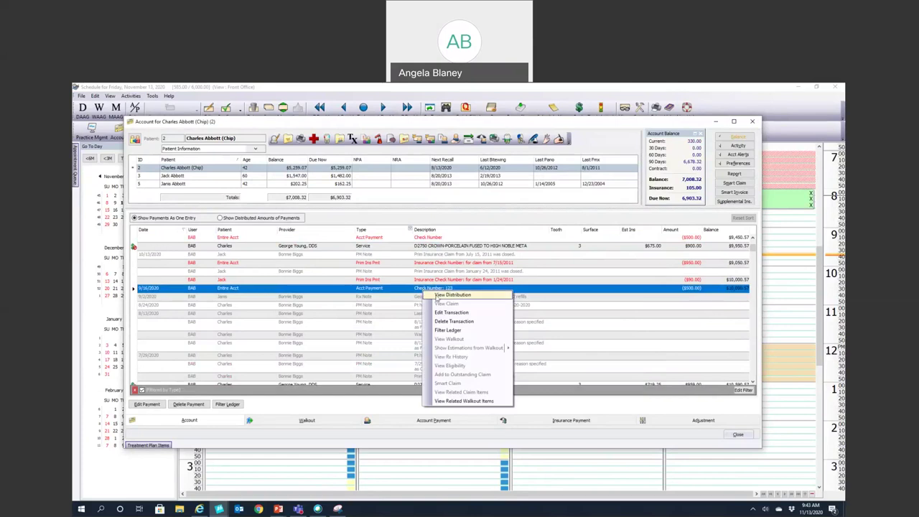
left_click(442, 298)
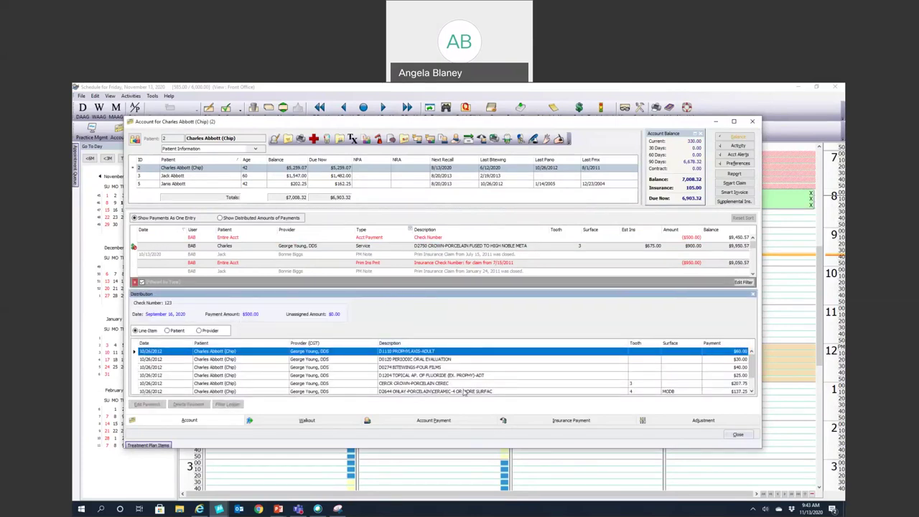
Step: Show the removal options for the periodic oral evaluation debit item, dismiss them without a change, and close the distribution view
key("Delete")
key("ctrl+z")
right_click(425, 361)
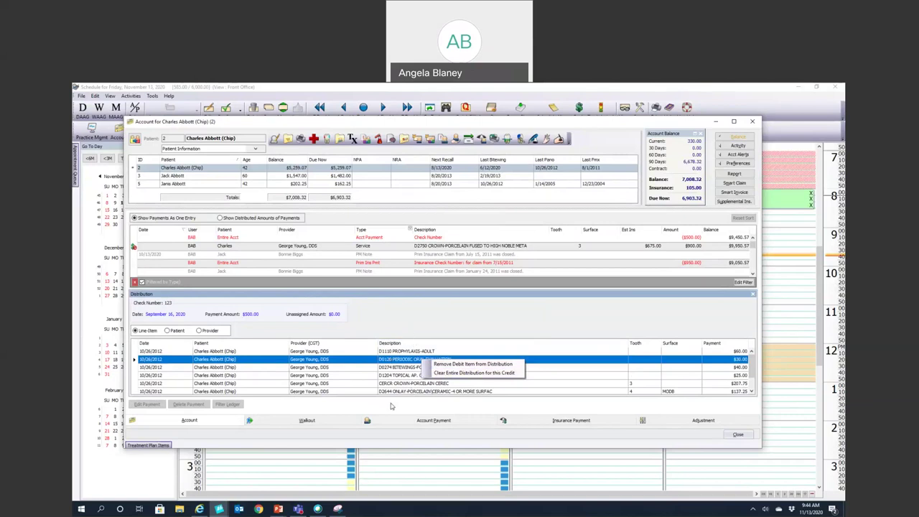
left_click(425, 331)
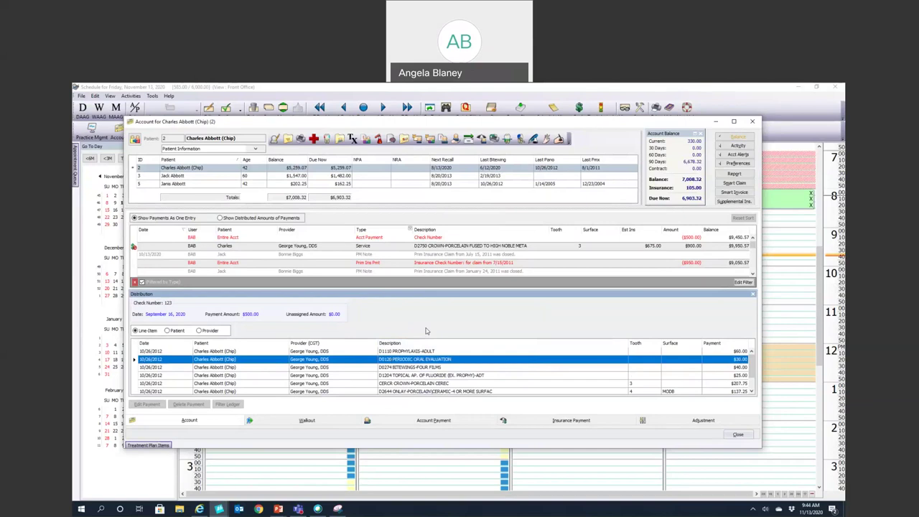
left_click(753, 294)
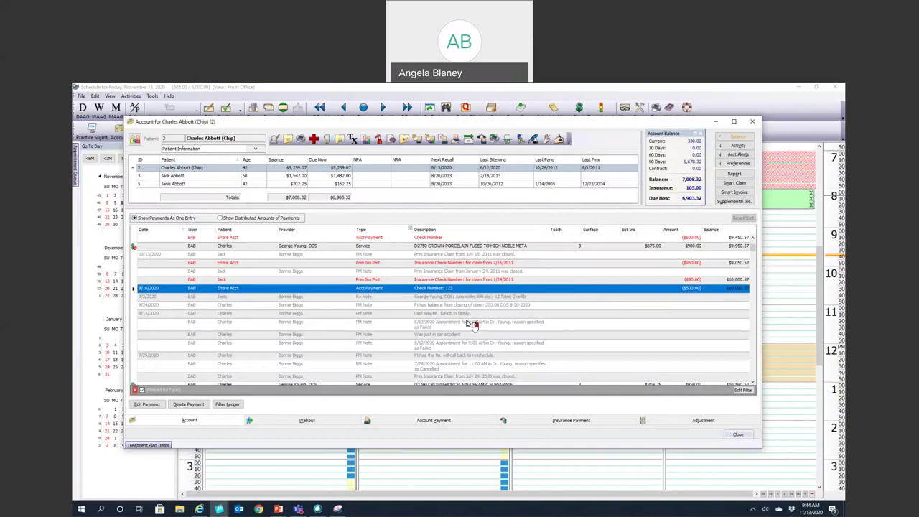
Step: Close the account window, reload the same patient's account through a last-name search, and return to the schedule
left_click(751, 122)
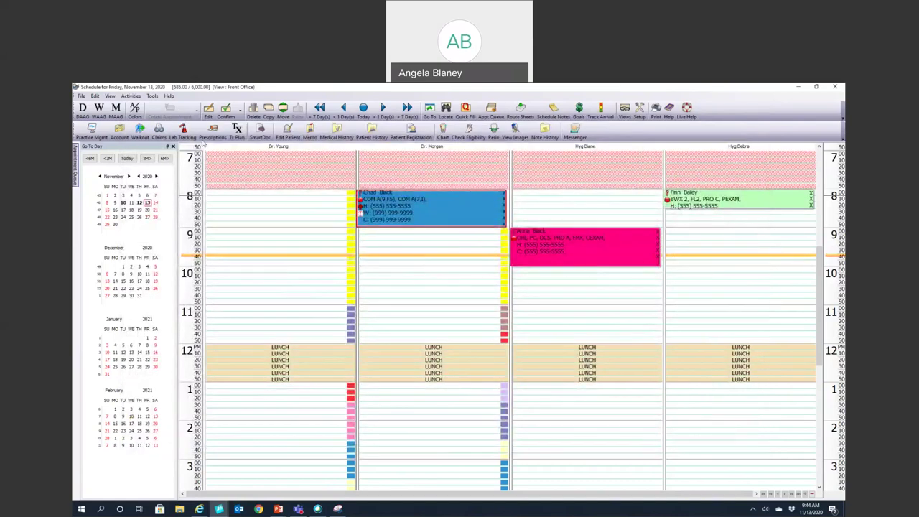
left_click(118, 135)
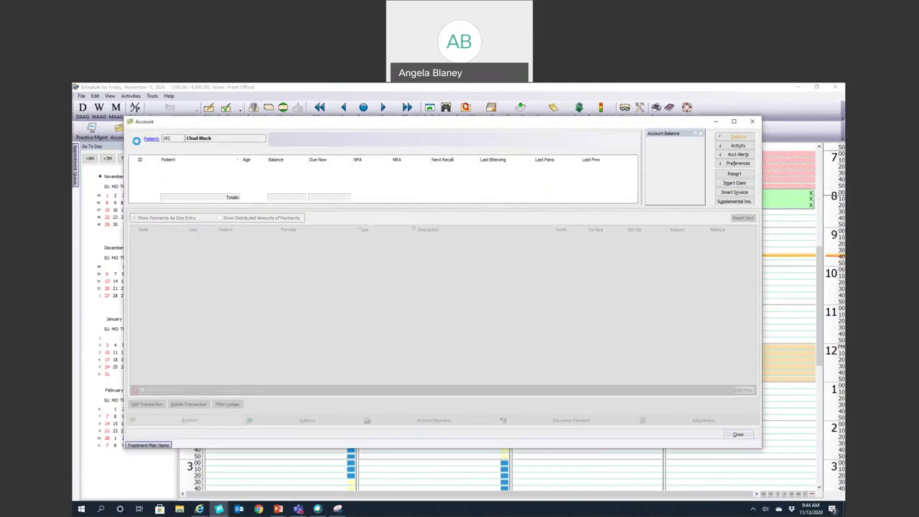
left_click(135, 141)
type("abbott")
key("Return")
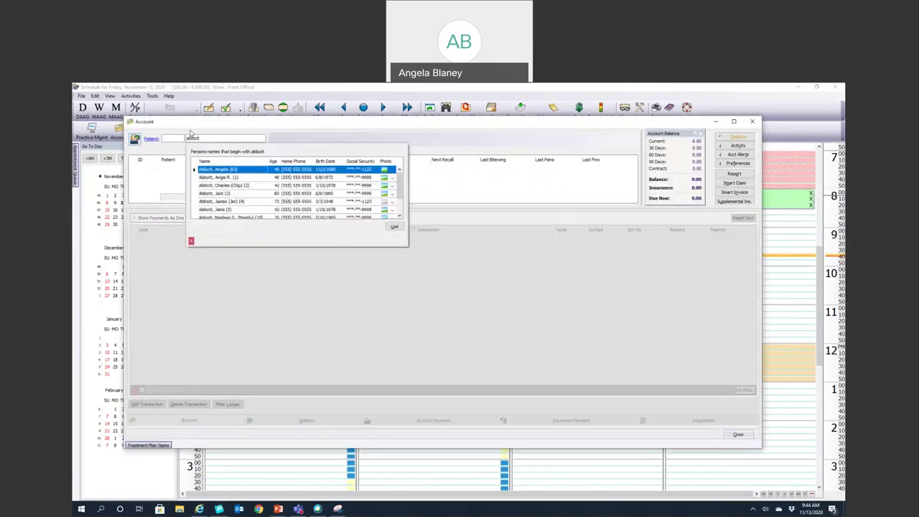
double_click(219, 185)
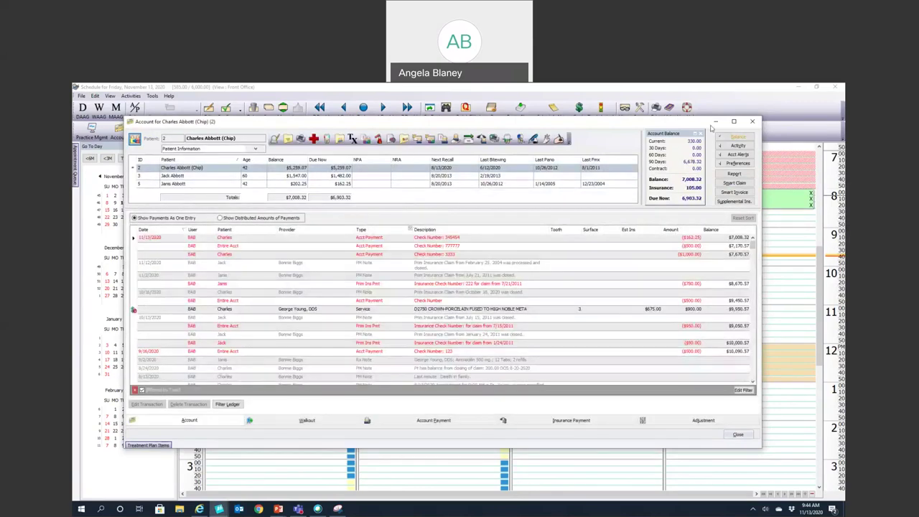
left_click(760, 122)
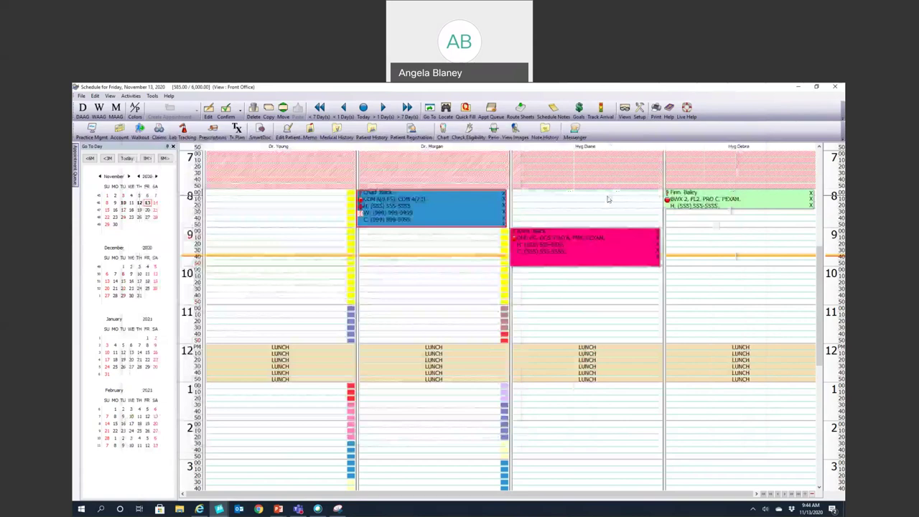
Step: Open the account of Dr. Morgan's 8:00 AM patient and view the distribution of the November 13, 2020 account payment
double_click(478, 204)
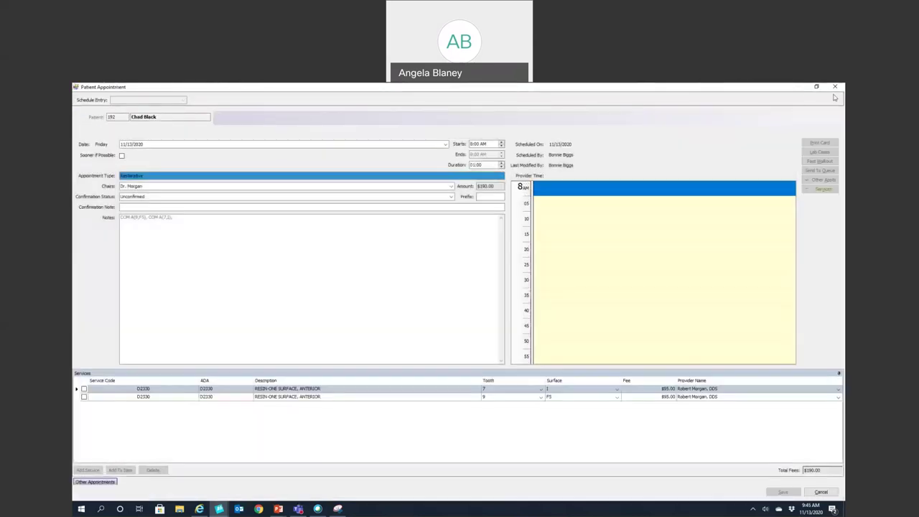
left_click(836, 88)
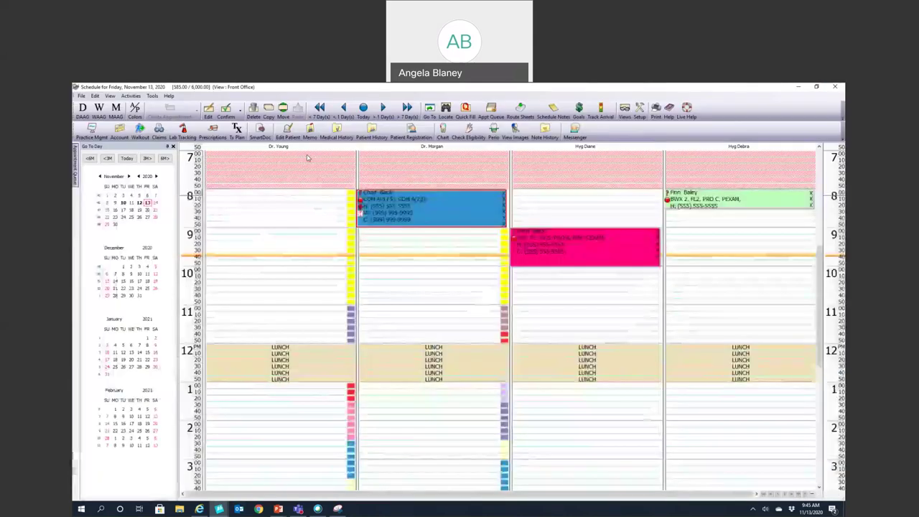
left_click(120, 132)
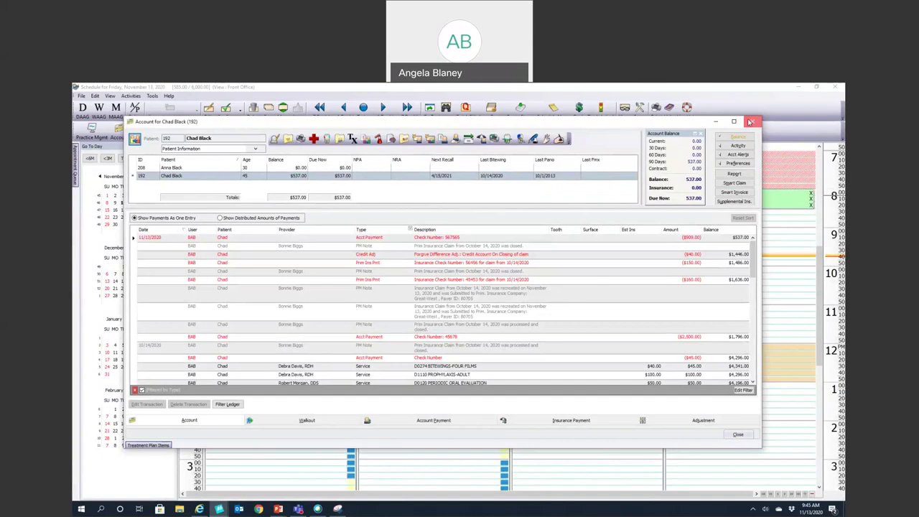
left_click(429, 238)
right_click(420, 237)
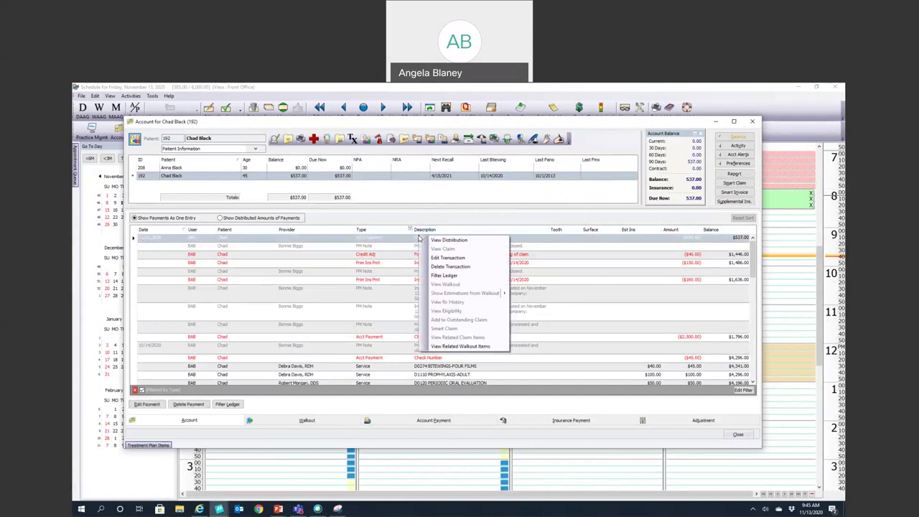
left_click(444, 240)
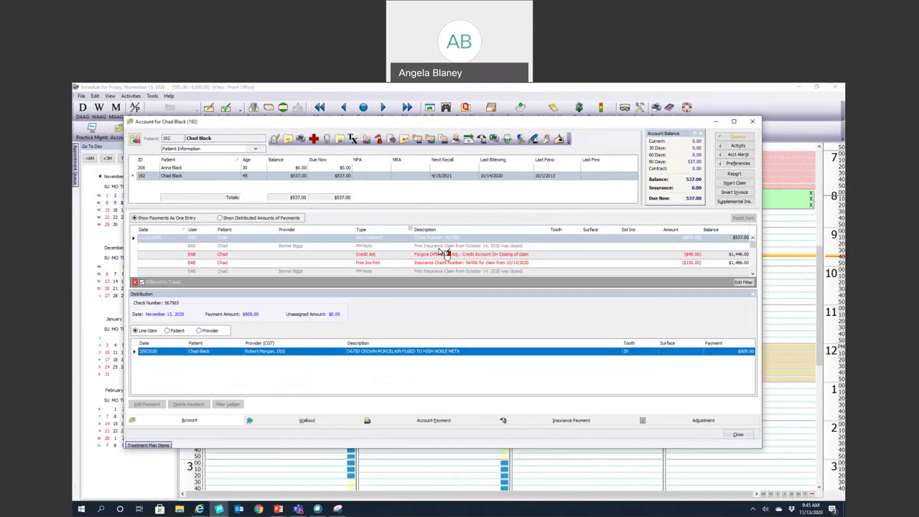
Step: Remove the tooth 29 crown debit item from the payment's distribution and close the account
right_click(455, 352)
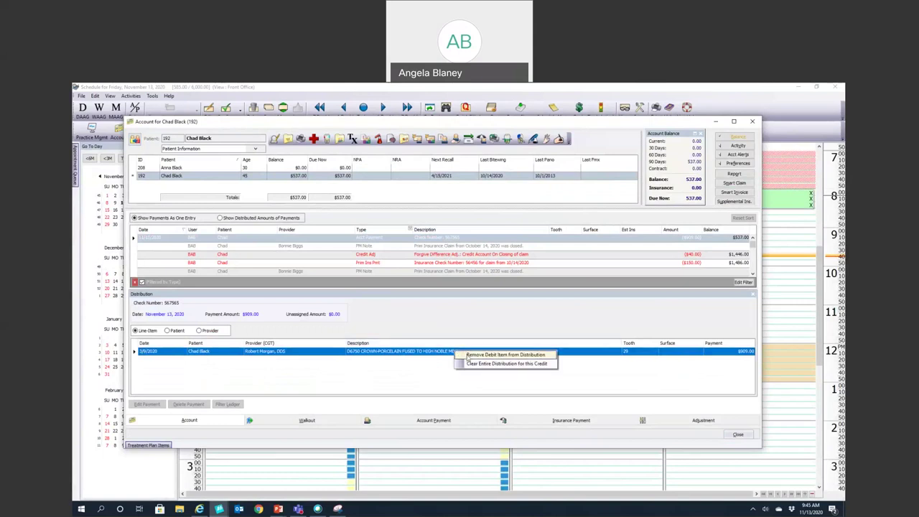
left_click(467, 358)
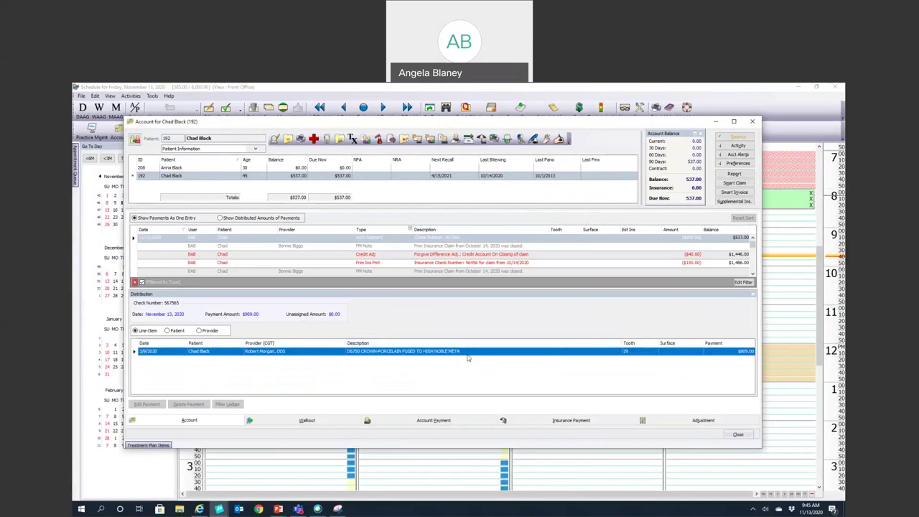
left_click(753, 295)
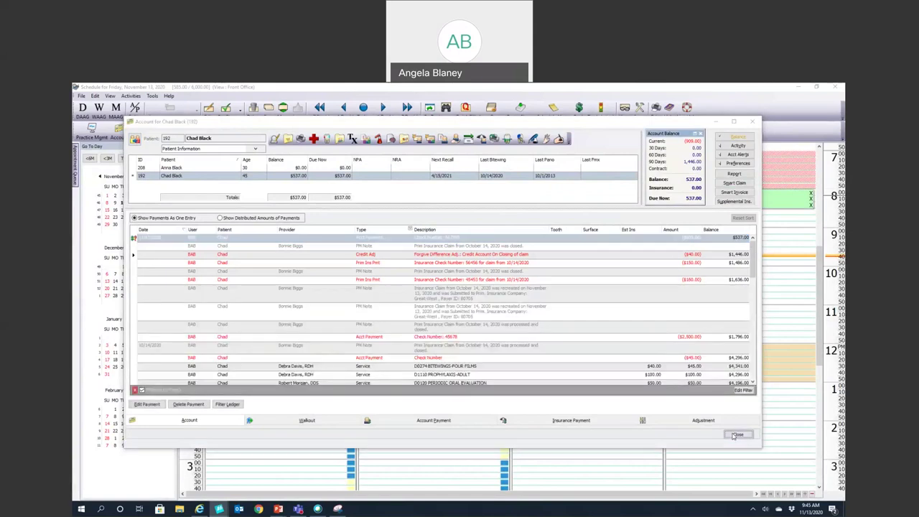
key("Escape")
Step: Reopen the same patient's account, decline applying the unassigned credits, and clear the loaded patient
left_click(120, 129)
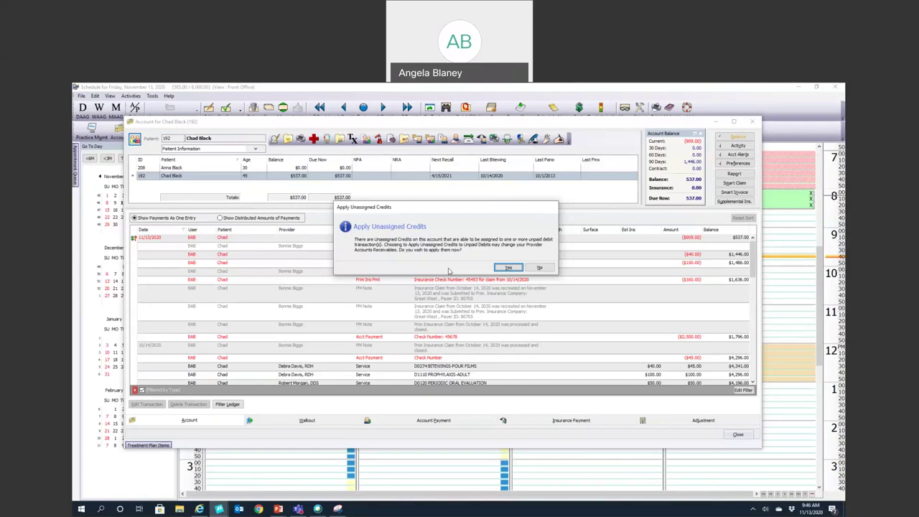
left_click(540, 267)
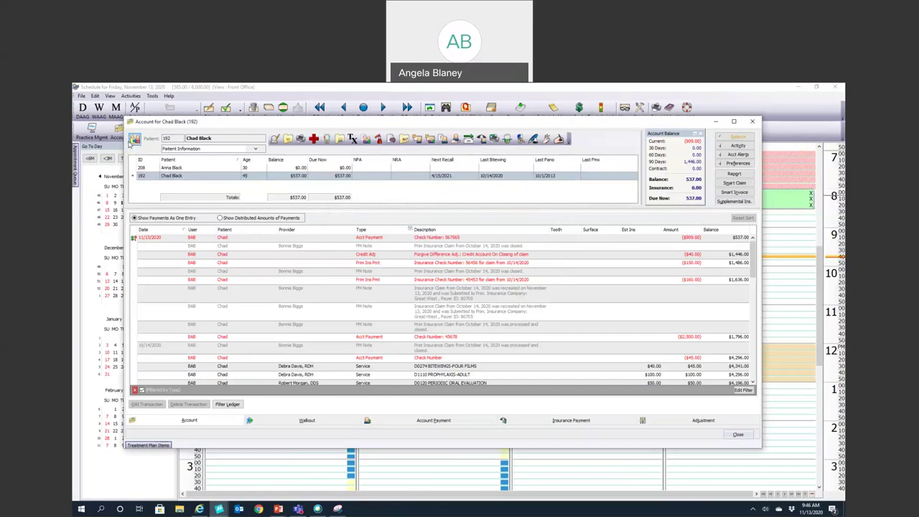
left_click(134, 139)
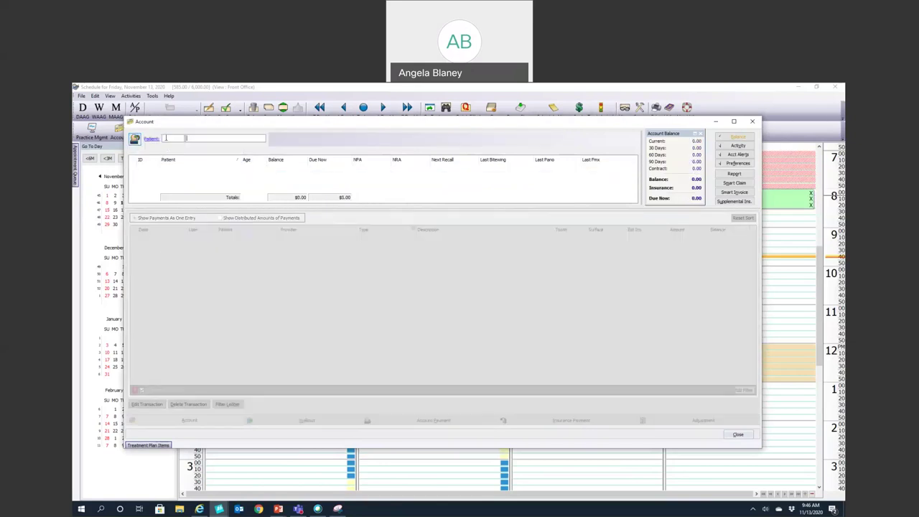
Step: Search for the patient by last name and load the matching patient's account
type("abbott")
key("Return")
double_click(215, 186)
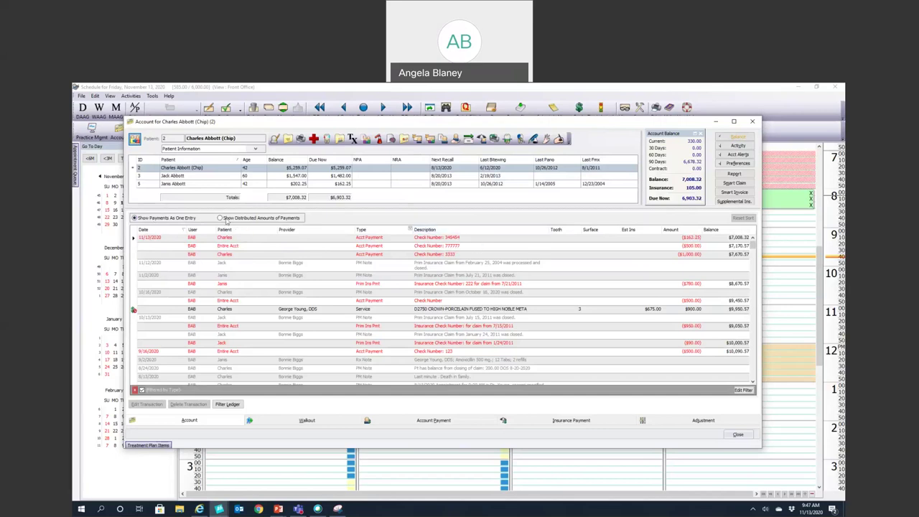
Step: Compare the ledger with distributed payment amounts against payments as one entry, and leave it showing payments as one entry
left_click(220, 219)
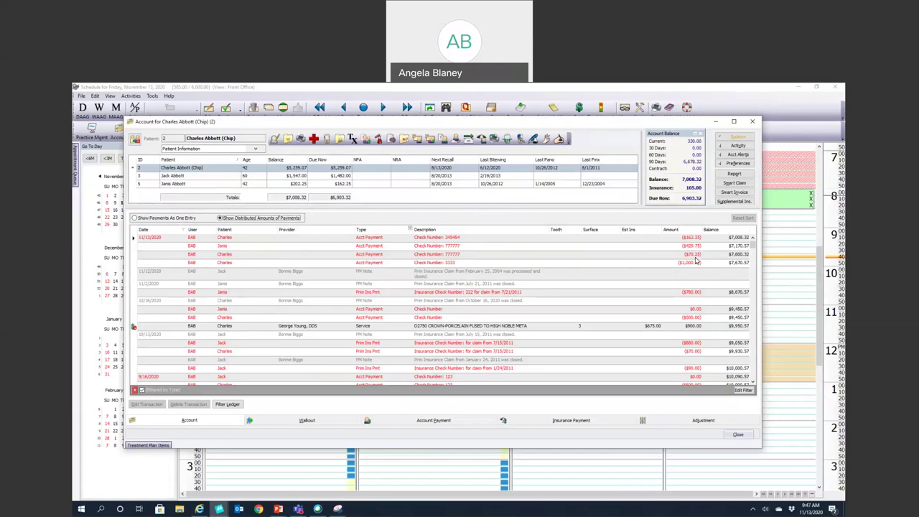
left_click(134, 219)
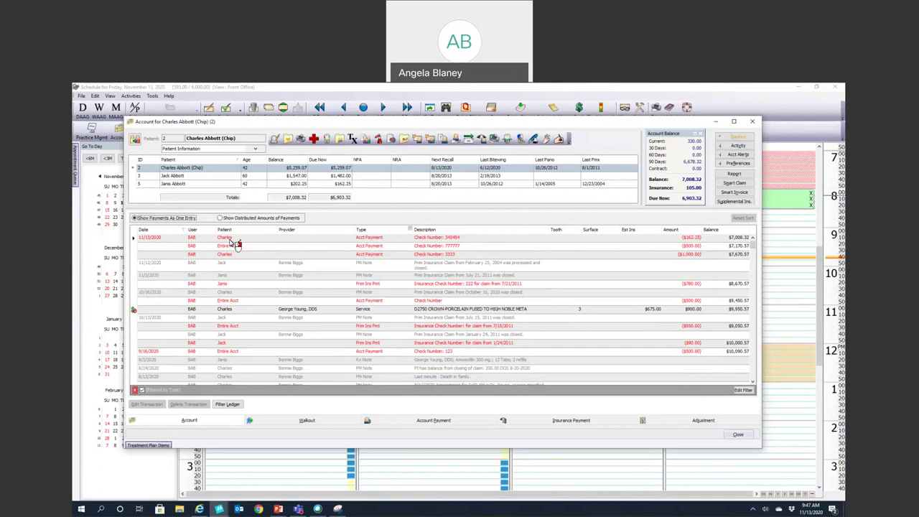
left_click(220, 217)
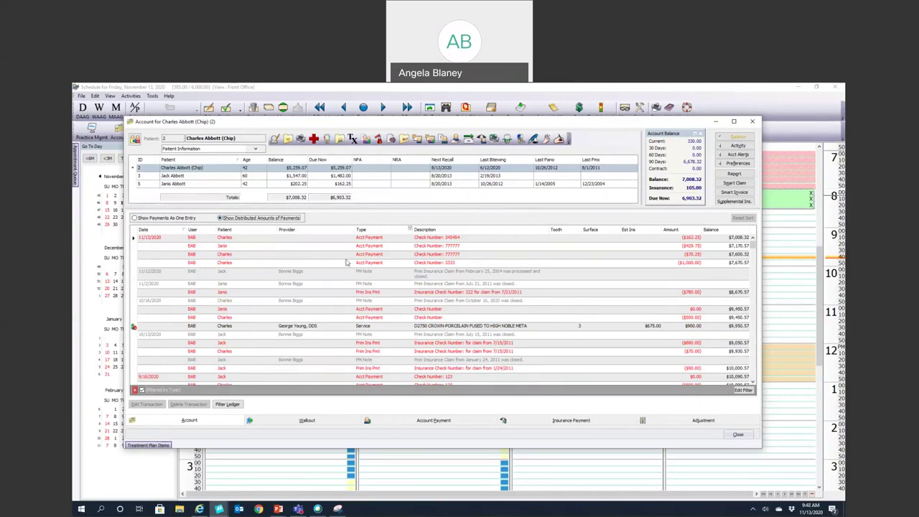
left_click(134, 218)
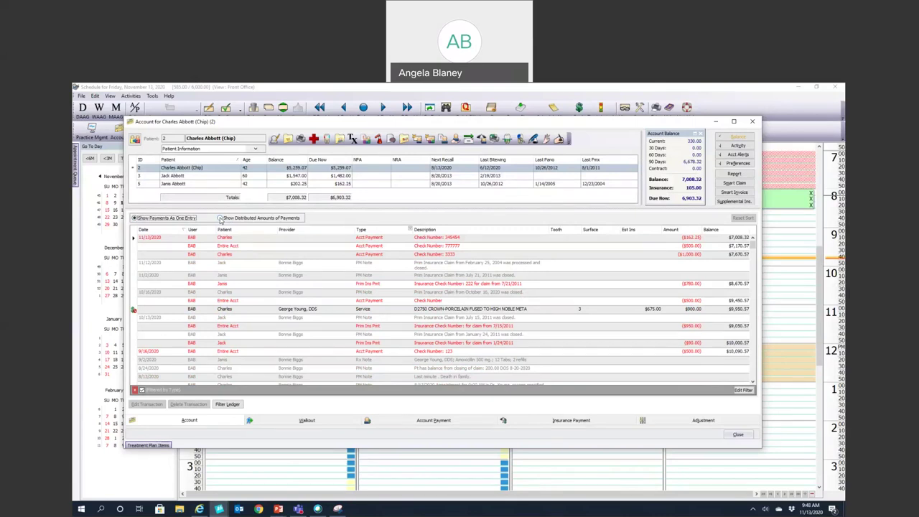
Step: Close the account, return to practice management and open the first active dentist's record from the Providers/Staff List for editing
left_click(757, 121)
left_click(92, 132)
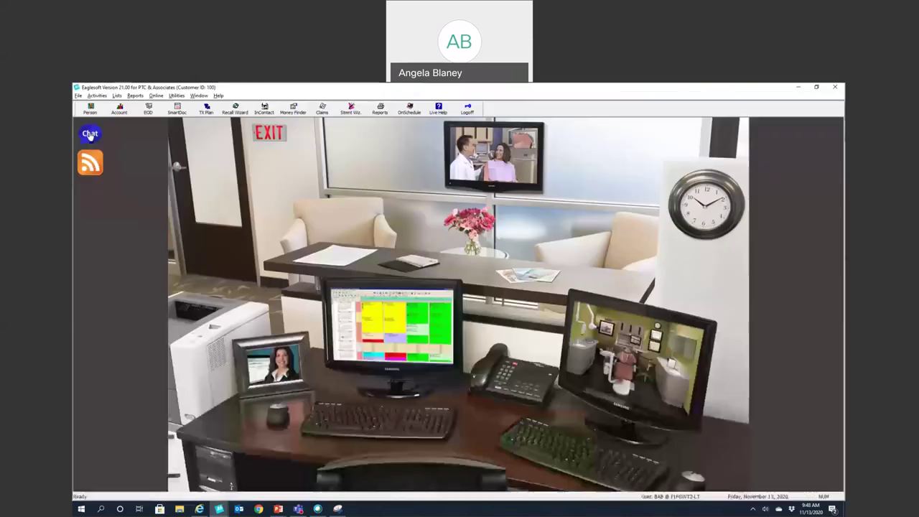
left_click(117, 96)
left_click(128, 114)
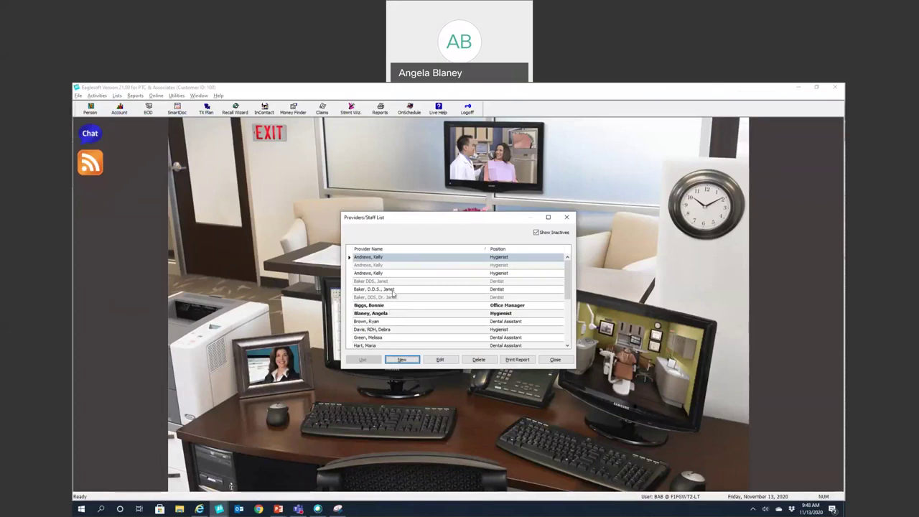
left_click(393, 291)
left_click(439, 361)
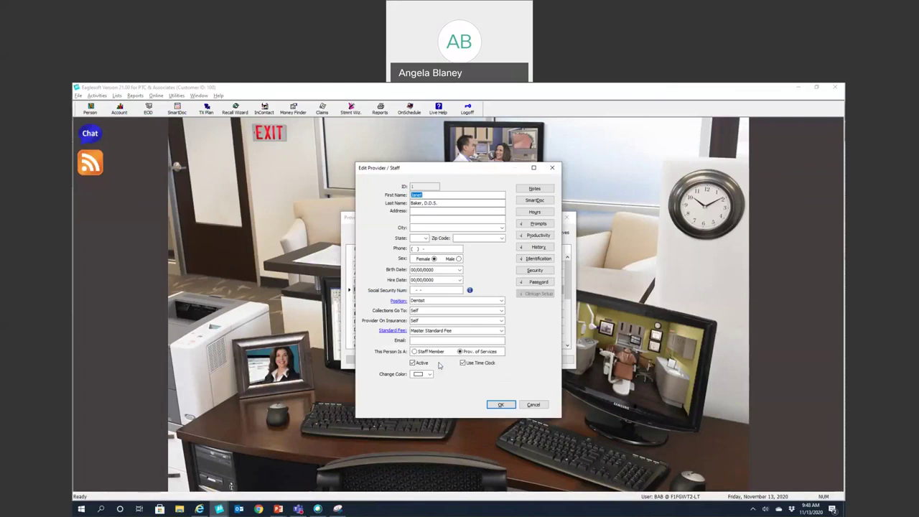
Step: Open the dentist's security settings and show the Financials security zone
left_click(535, 270)
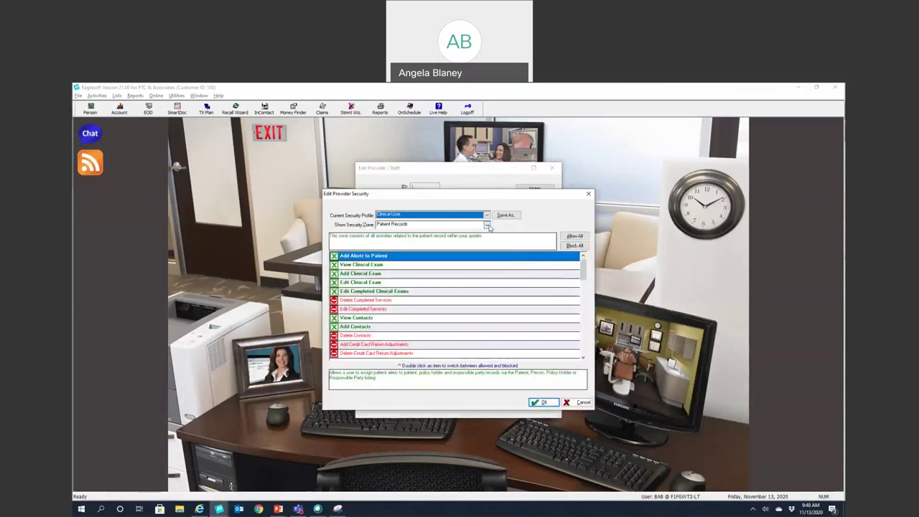
left_click(487, 225)
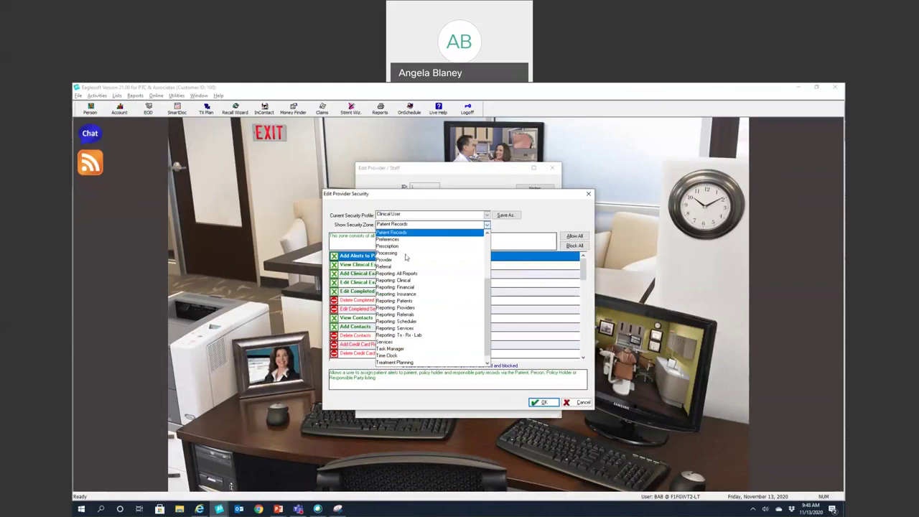
scroll(406, 257, "up", 1)
scroll(405, 257, "up", 1)
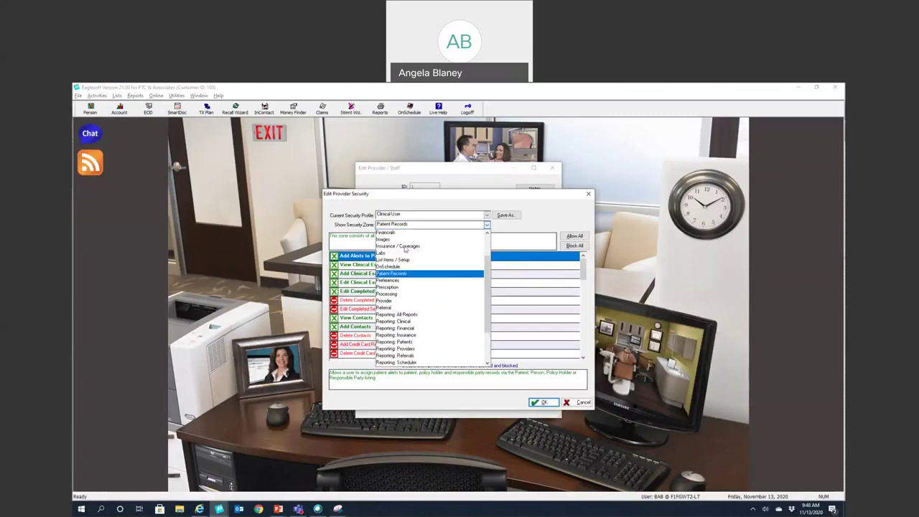
left_click(402, 234)
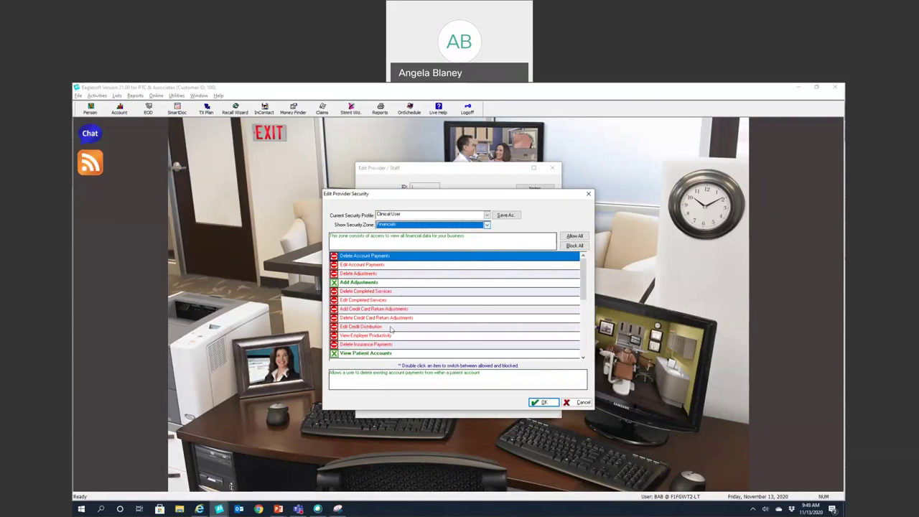
Step: Try allowing Edit Credit Distribution for the dentist, cancel the security and provider edits, and close the Providers/Staff List
double_click(357, 329)
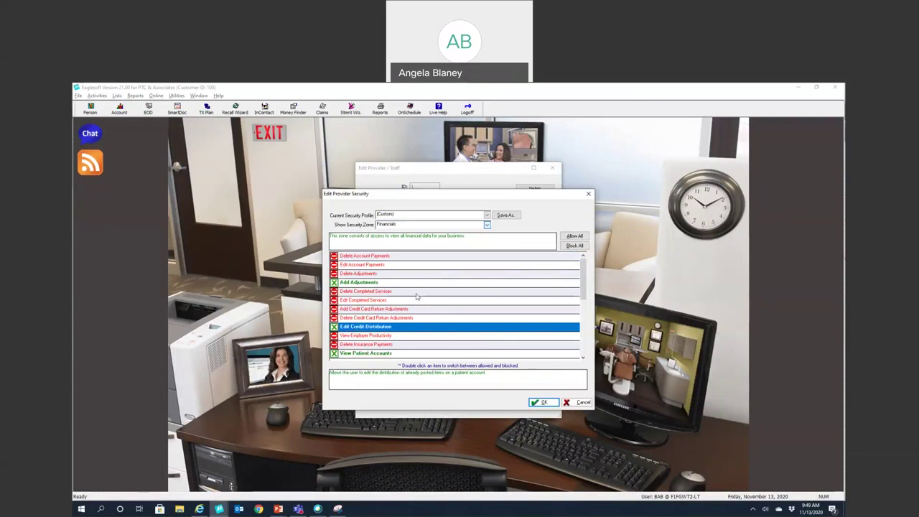
left_click(578, 403)
left_click(485, 322)
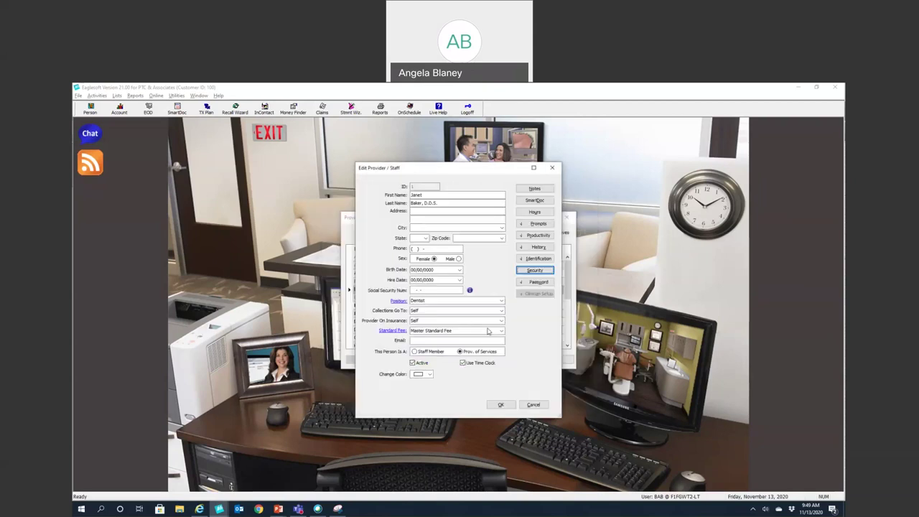
left_click(501, 404)
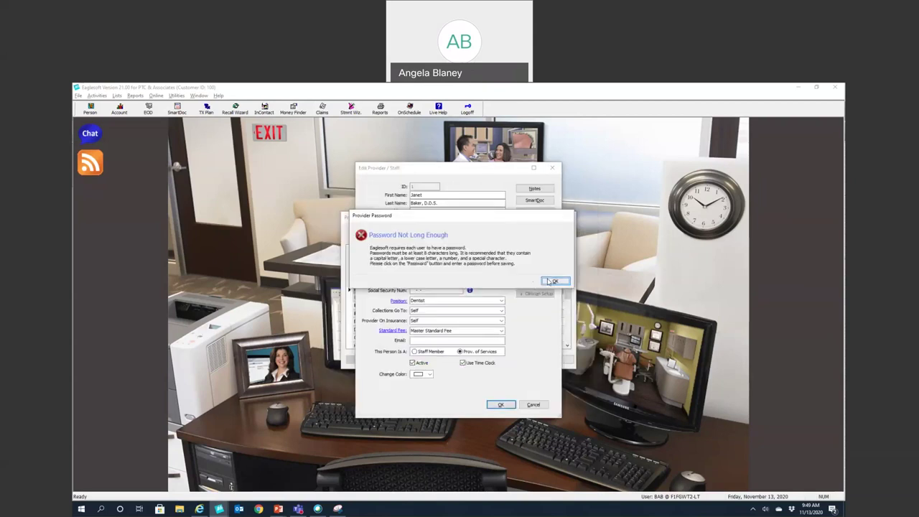
left_click(552, 280)
left_click(531, 405)
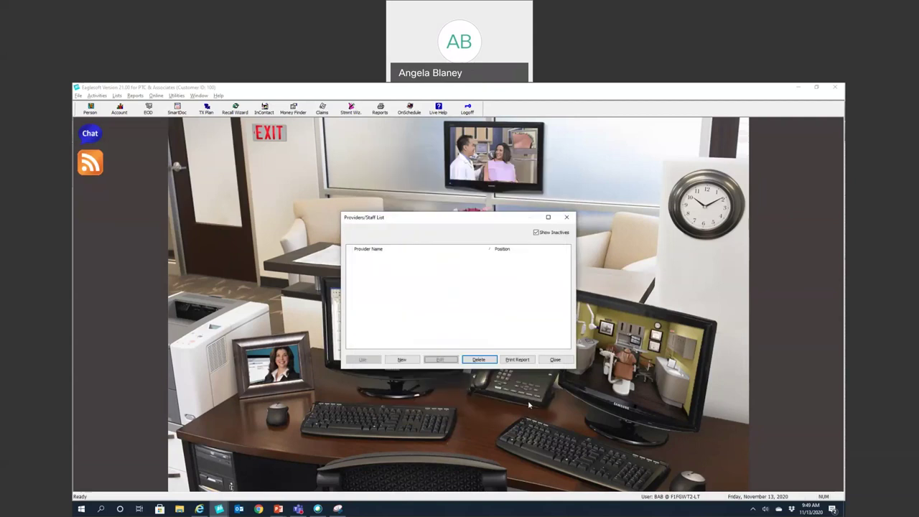
left_click(551, 360)
Step: Open the account window and reload the most recently used patient
left_click(119, 110)
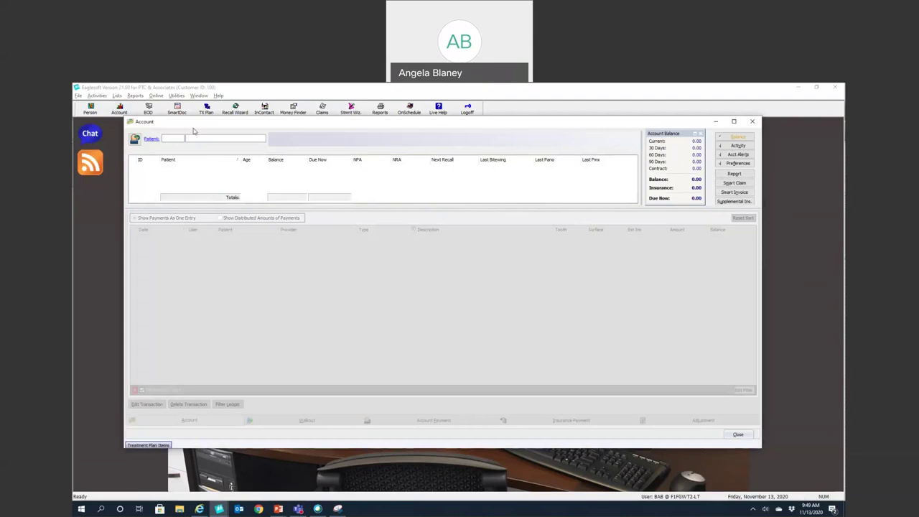
left_click(139, 142)
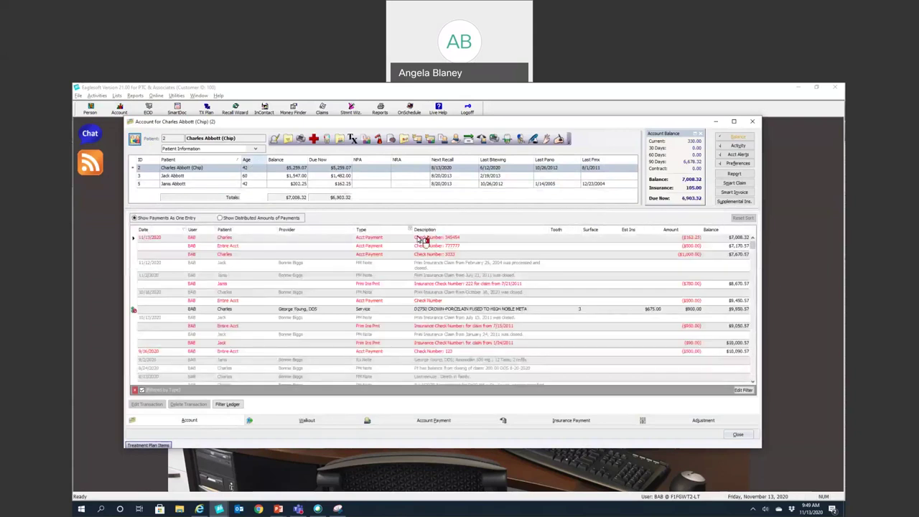
Step: Recreate the claim for the D2740 crown on tooth 3 with insurance estimated on current benefits, and submit it manually
scroll(447, 276, "down", 1)
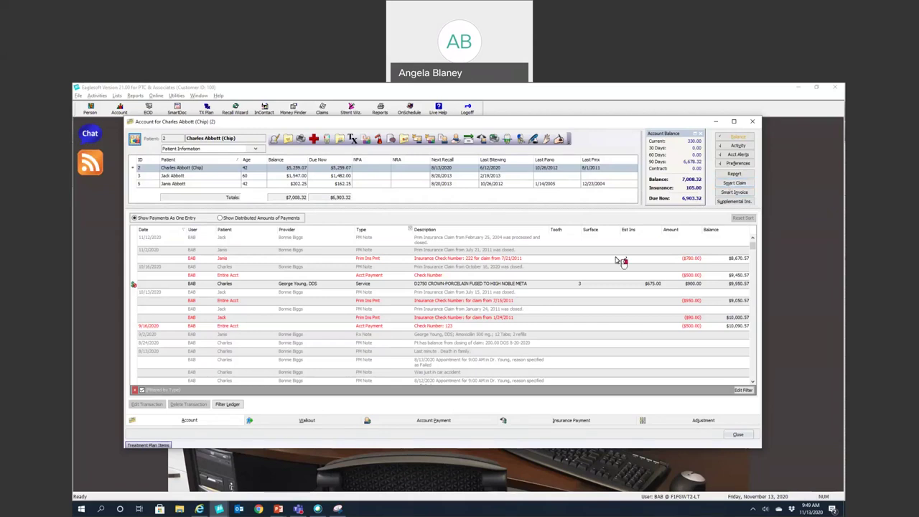
scroll(621, 261, "up", 1)
scroll(617, 264, "down", 5)
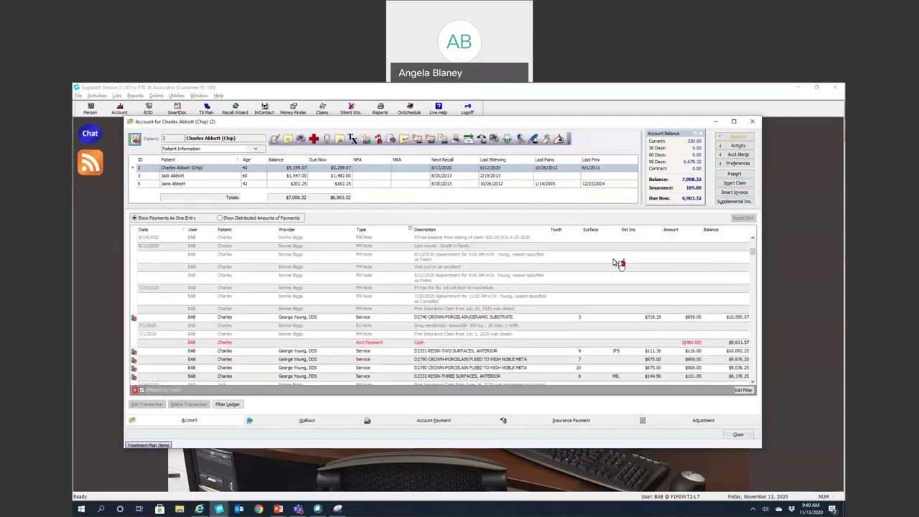
left_click(494, 318)
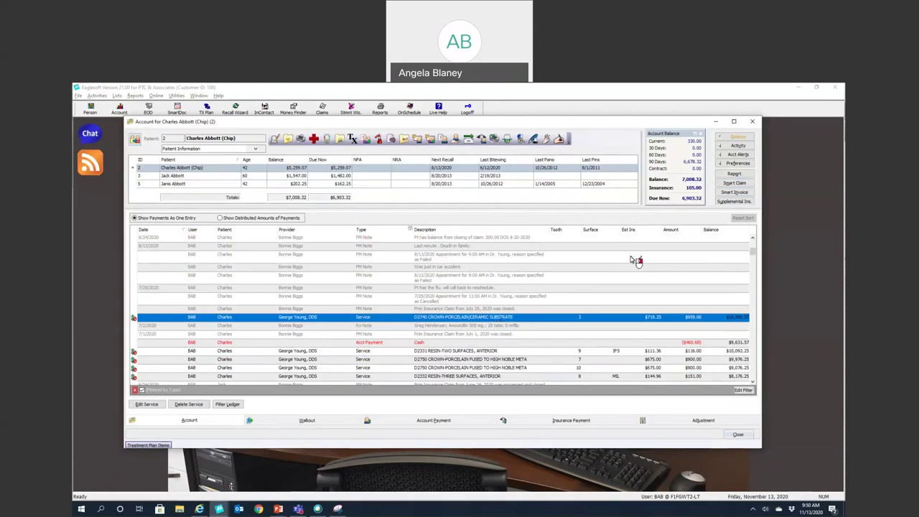
left_click(725, 184)
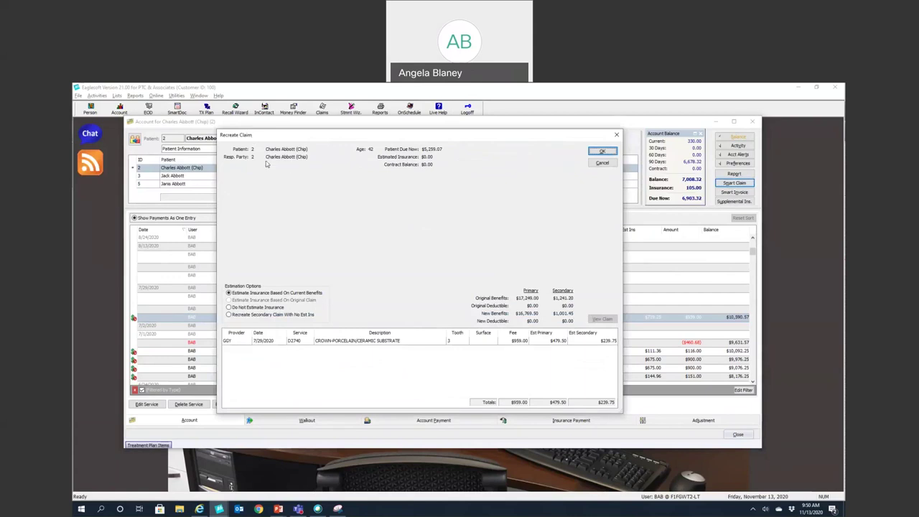
left_click(598, 152)
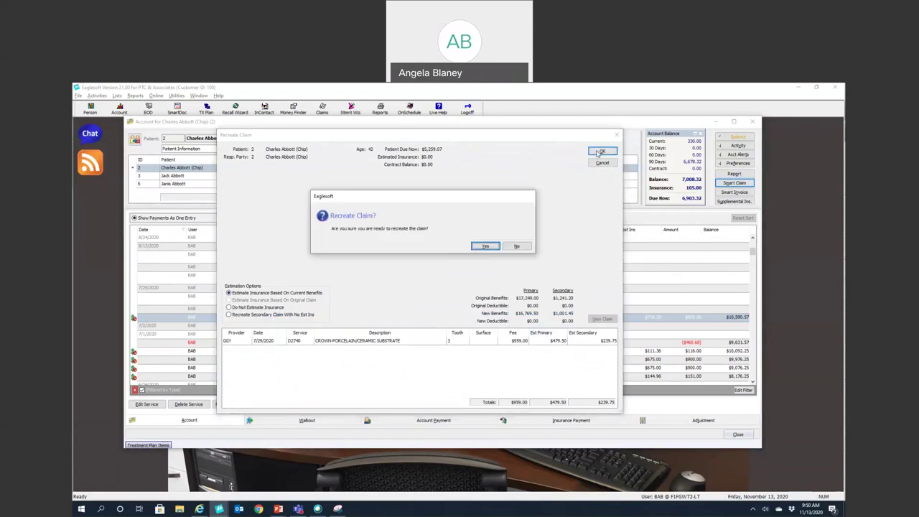
left_click(495, 247)
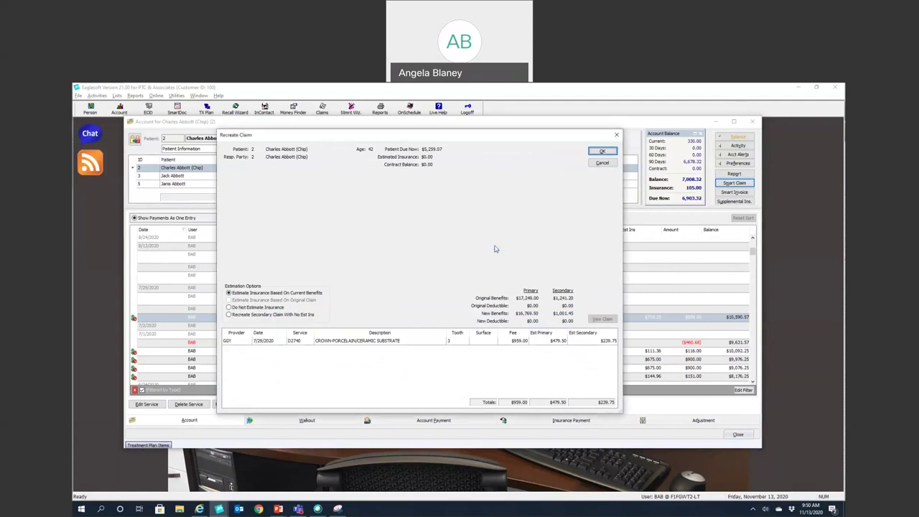
key("Return")
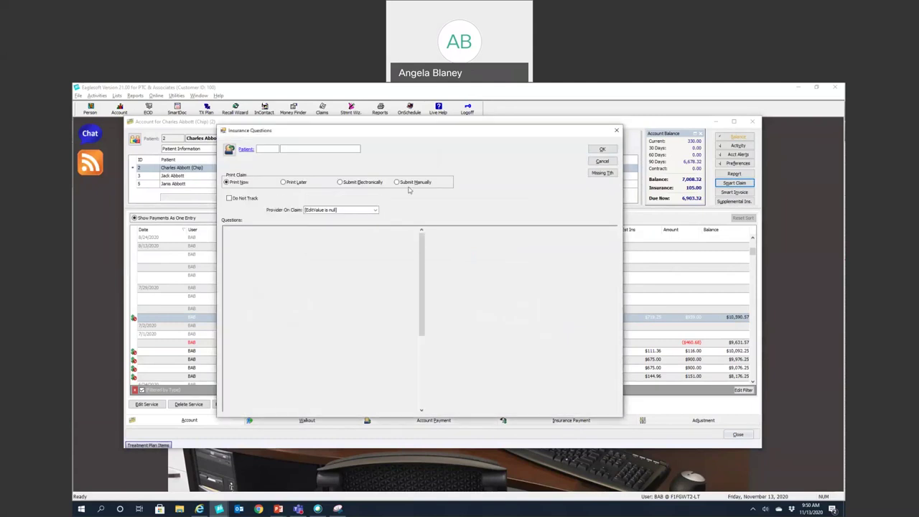
left_click(402, 183)
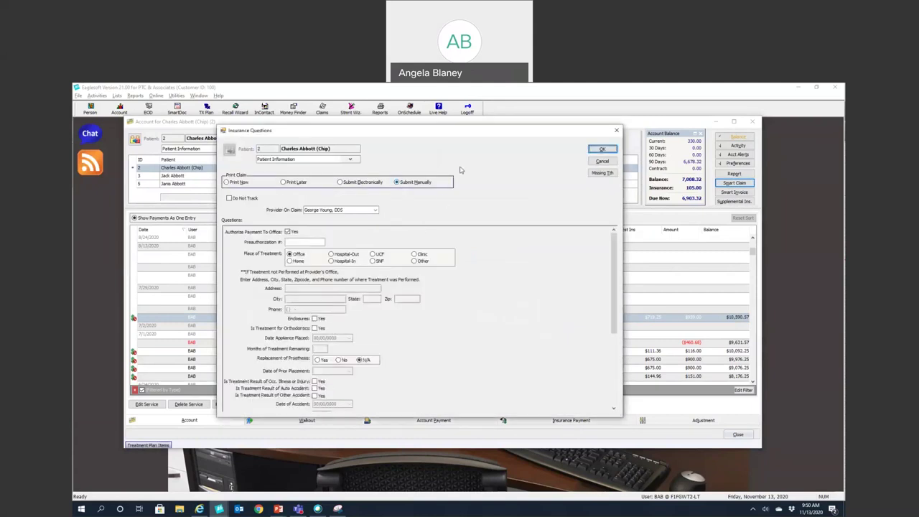
left_click(602, 148)
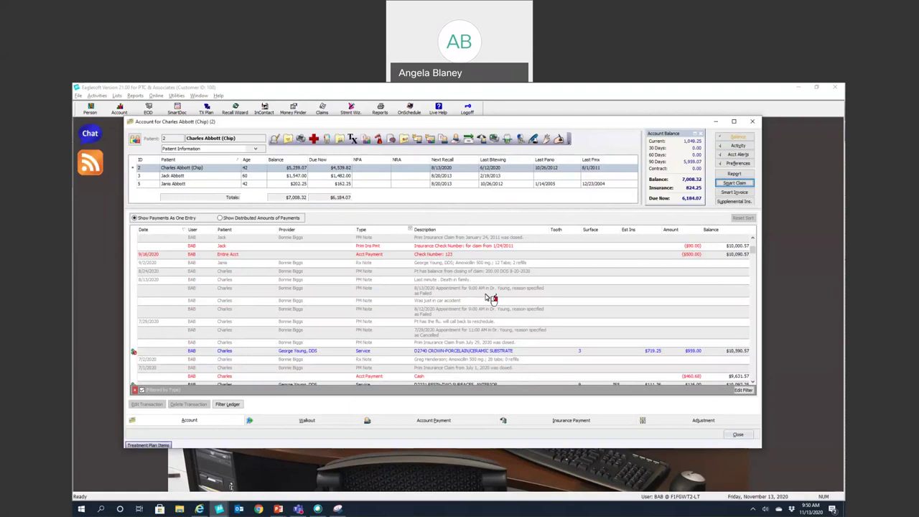
Step: Select the ledger rows from the 7/1/2020 cash payment through the D3330 molar service on tooth 31
scroll(493, 297, "up", 5)
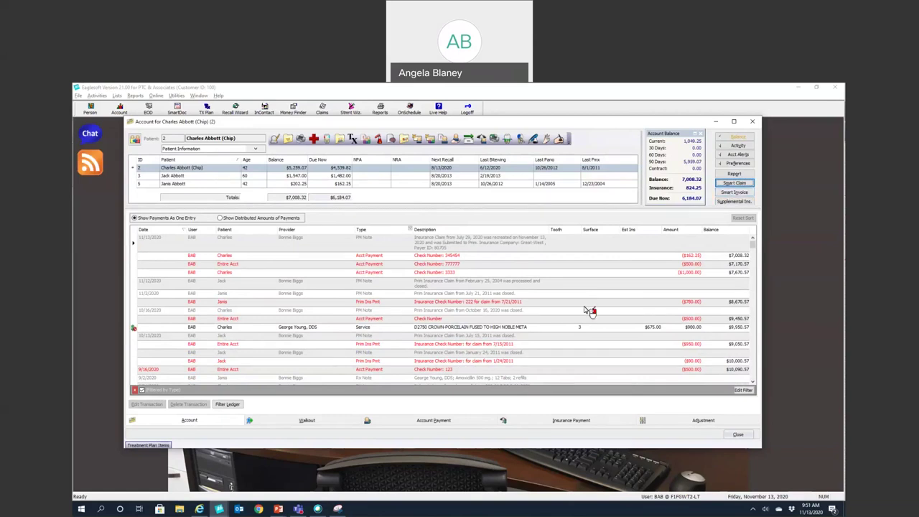
scroll(588, 310, "down", 2)
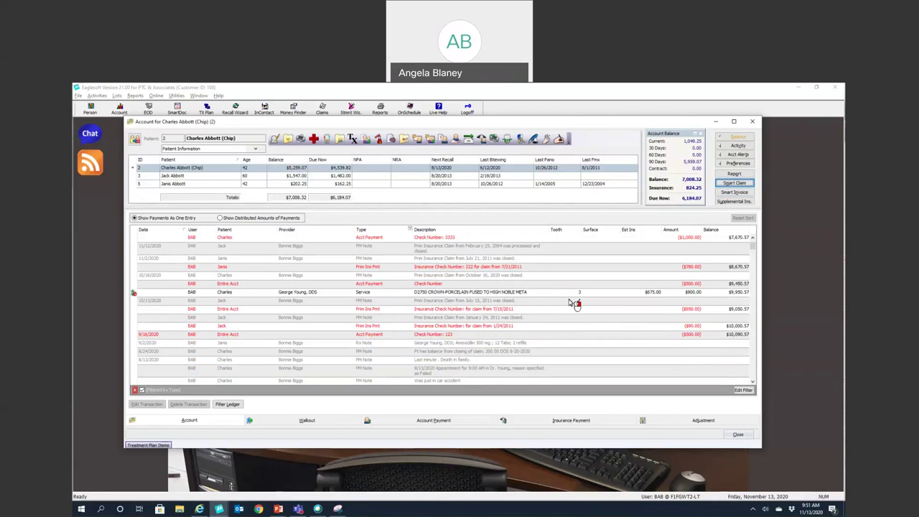
left_click(467, 293)
left_click(468, 300)
scroll(467, 313, "down", 5)
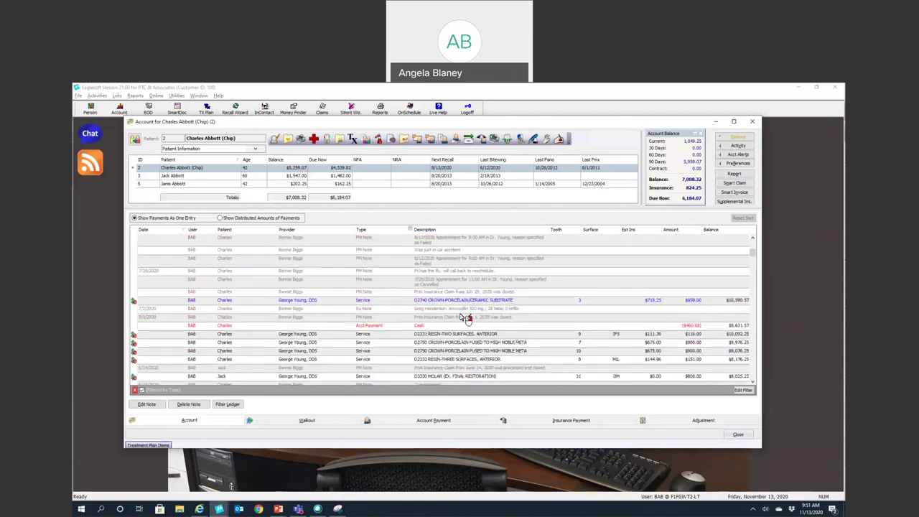
scroll(465, 318, "down", 2)
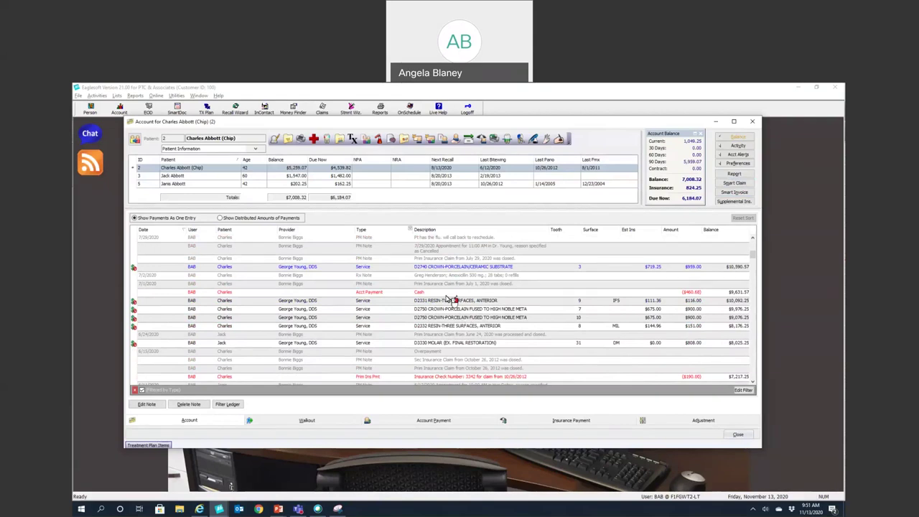
left_click(447, 294)
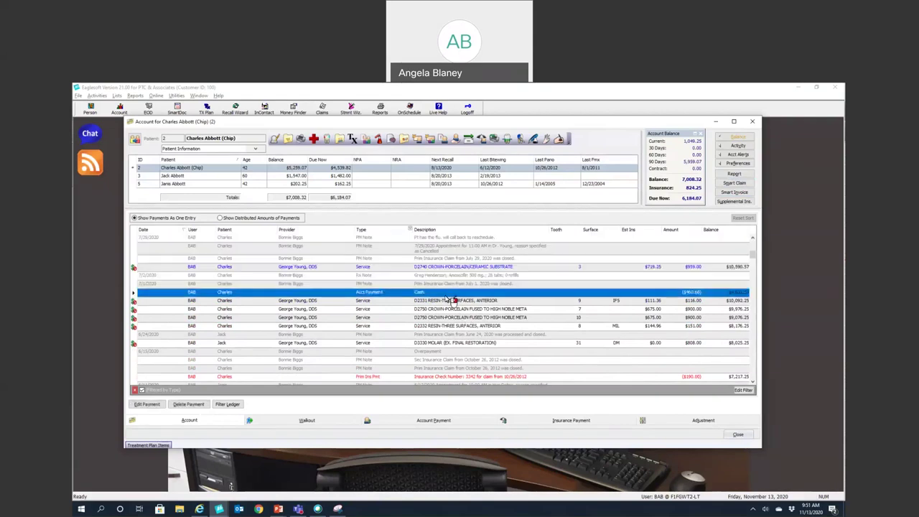
left_click(447, 300, "ctrl")
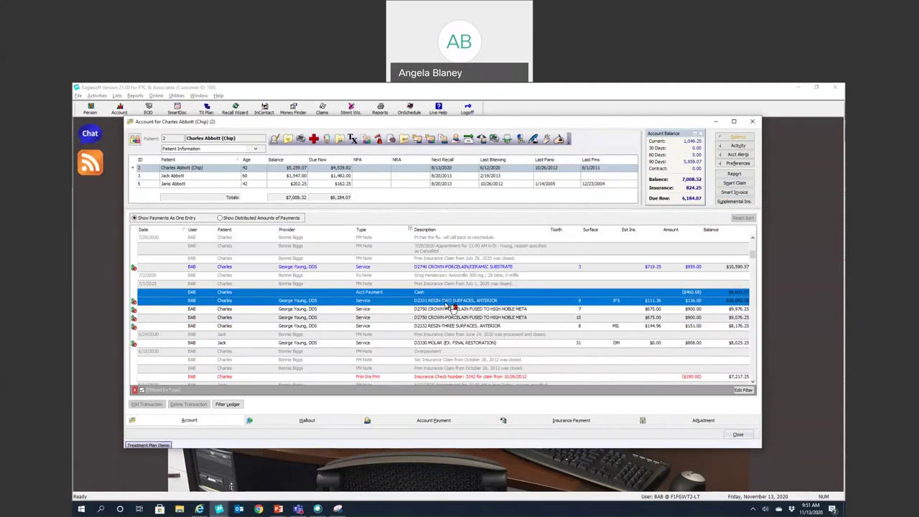
left_click(447, 308, "ctrl")
left_click(451, 317, "ctrl")
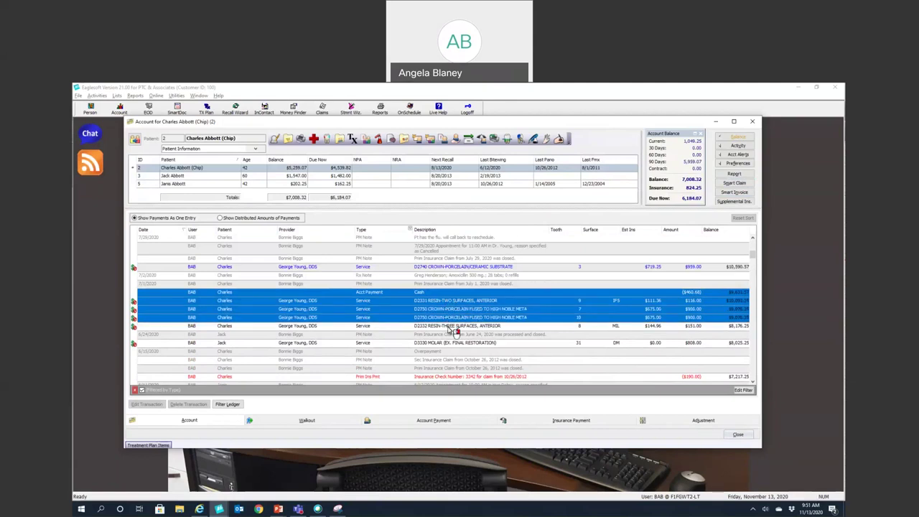
left_click(453, 326, "ctrl")
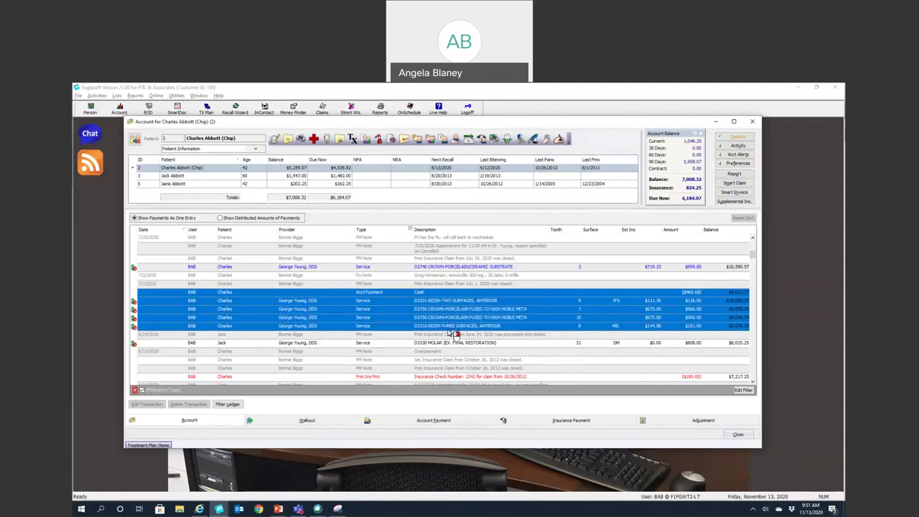
left_click(447, 343, "shift")
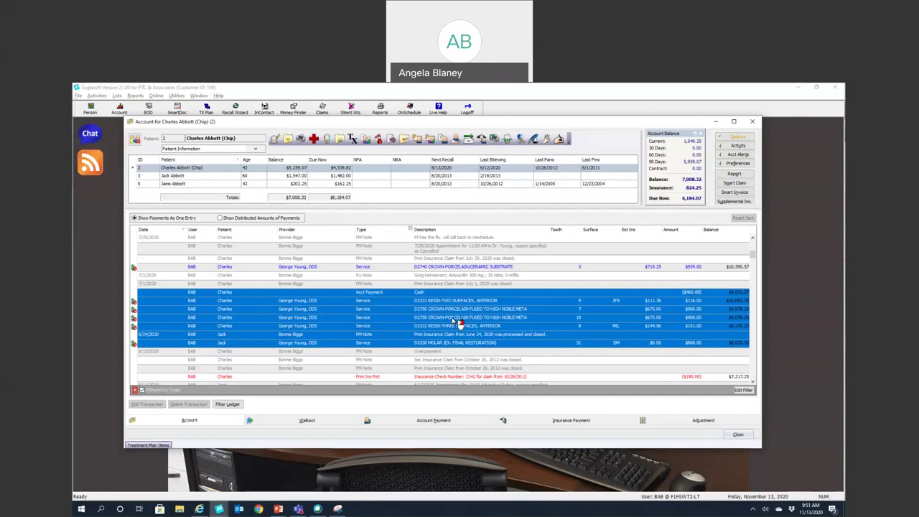
Step: Generate a Smart Invoice for the selected ledger items, review its preview, and close it
left_click(725, 194)
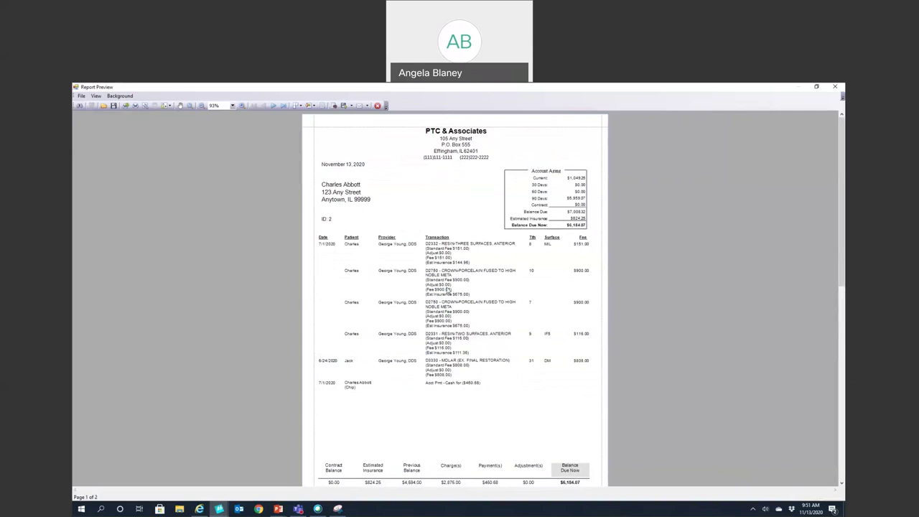
scroll(455, 255, "down", 1)
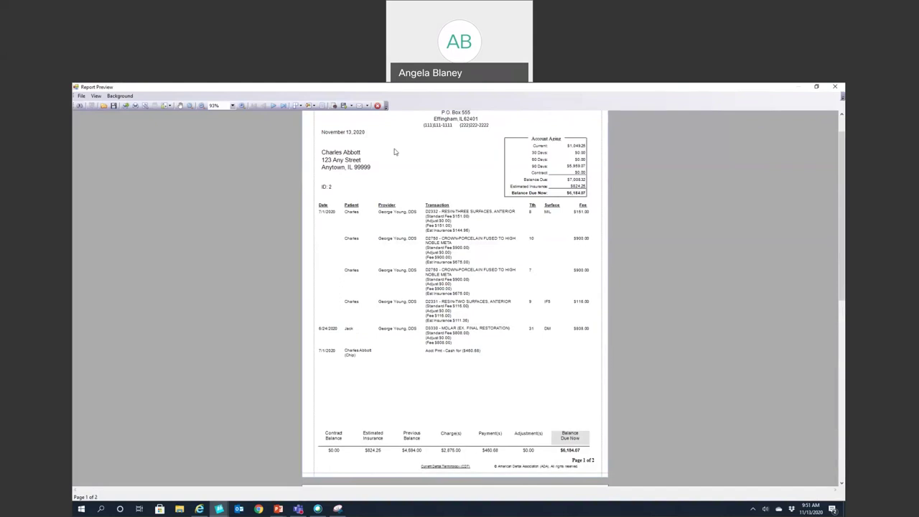
left_click(377, 105)
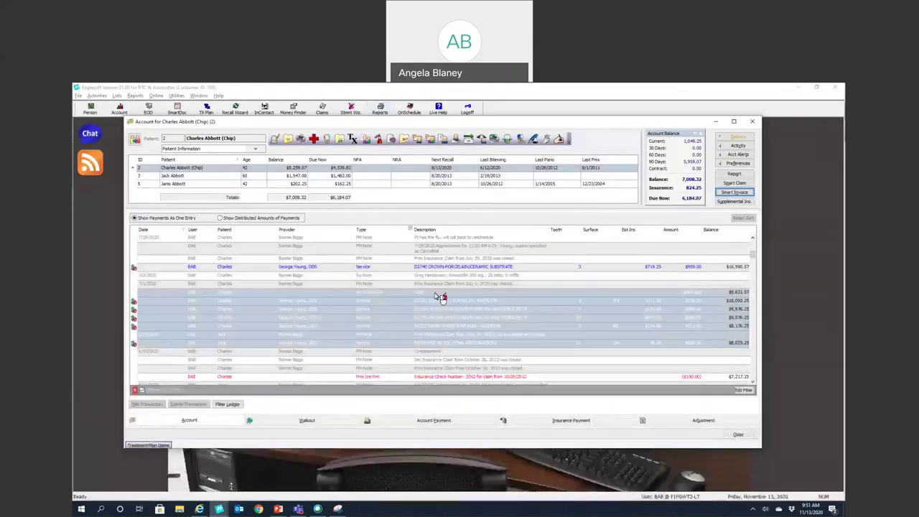
left_click(455, 310)
left_click(483, 267)
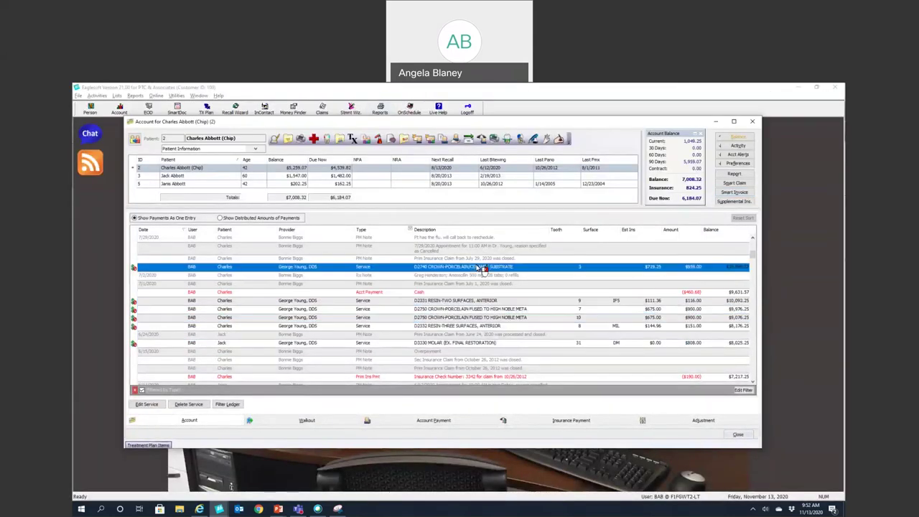
left_click(466, 293)
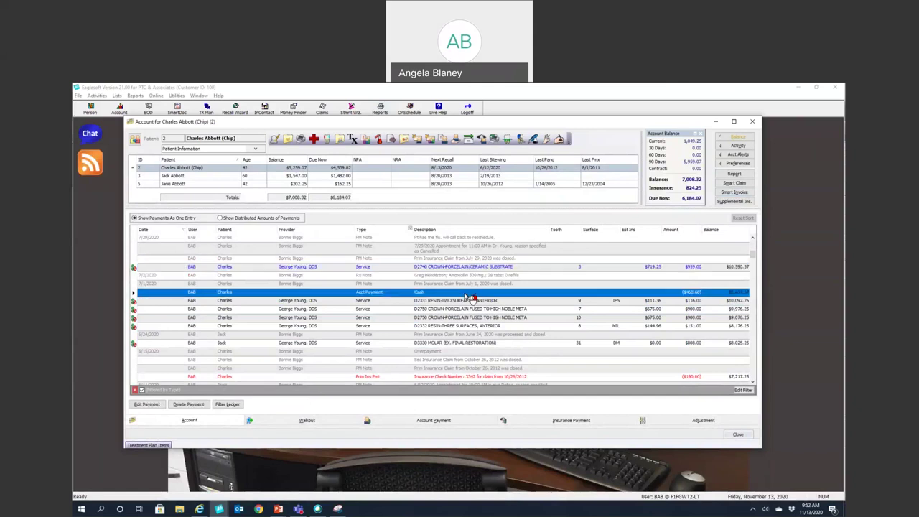
left_click(453, 319)
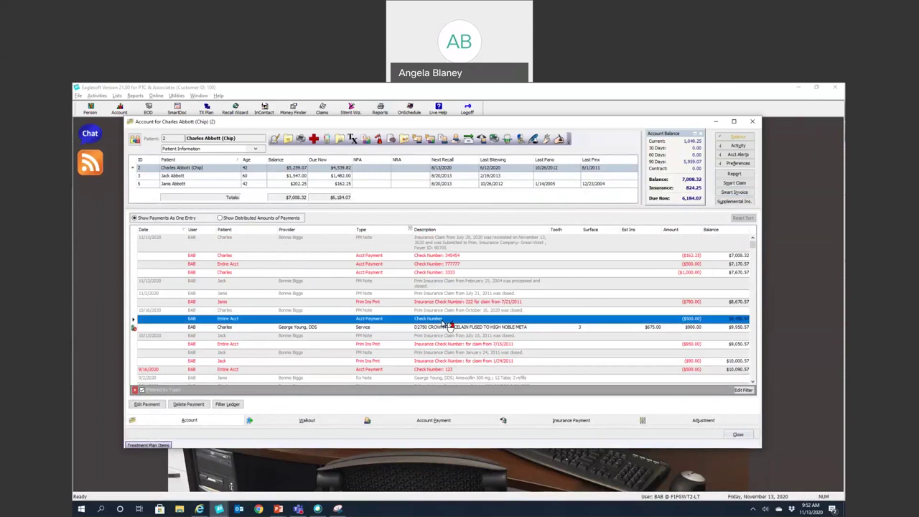
left_click(460, 272, "ctrl")
left_click(463, 264, "ctrl")
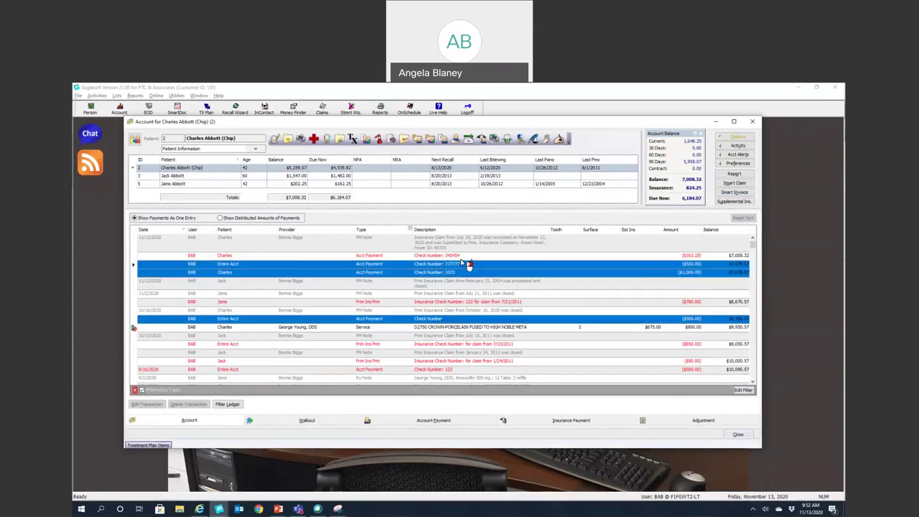
left_click(462, 256, "ctrl")
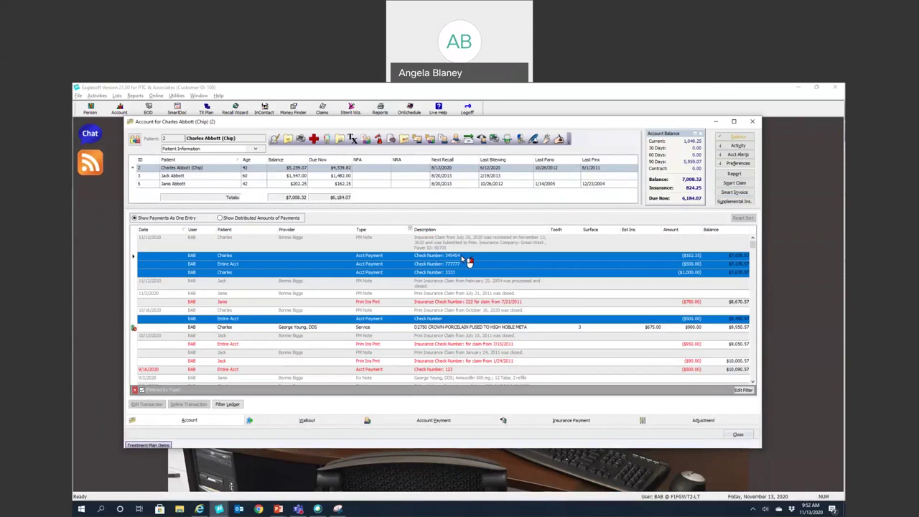
left_click_drag(462, 257, 462, 310)
left_click_drag(462, 263, 457, 382)
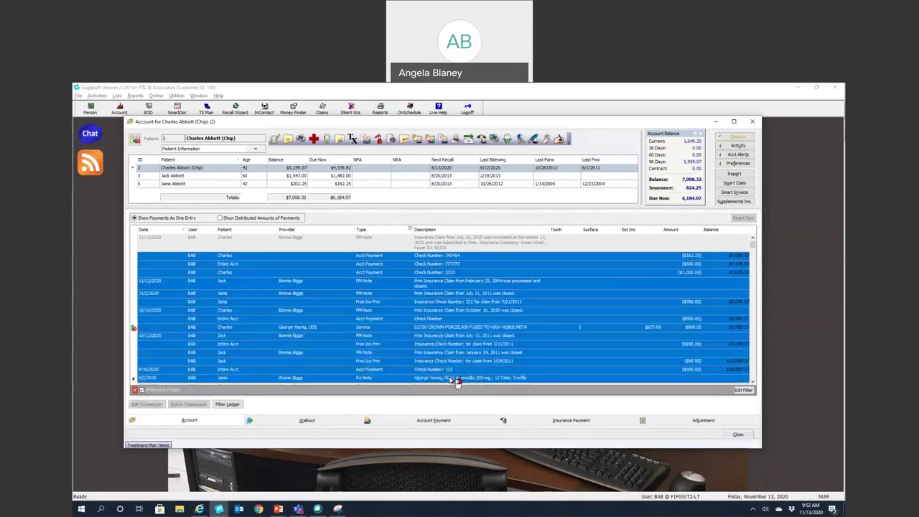
Step: Generate a Smart Invoice for the three newest check payments plus the 10/16/2020 check payment, and close its preview
left_click(441, 257)
left_click(444, 271, "shift")
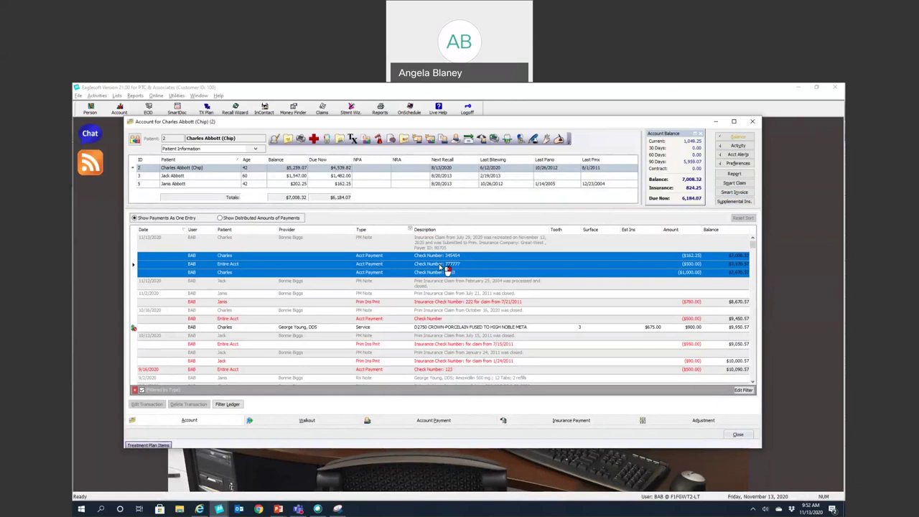
left_click(440, 319, "ctrl")
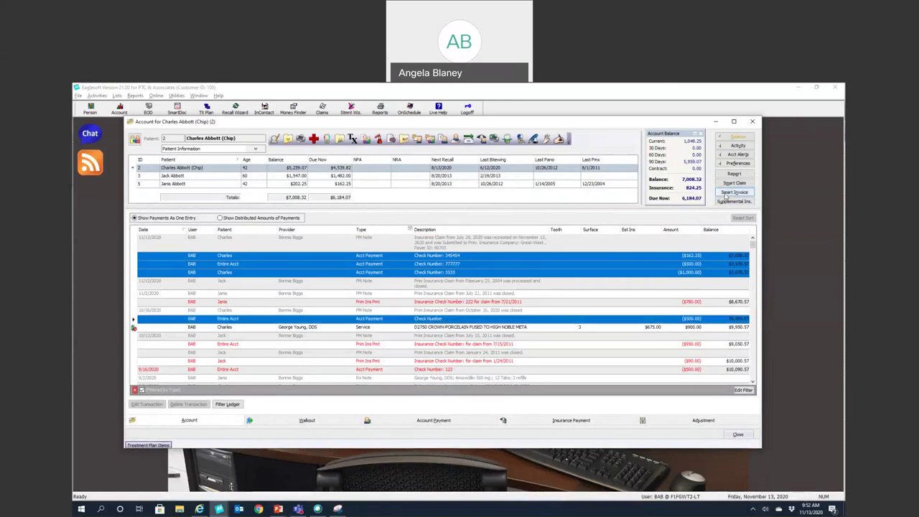
left_click(727, 192)
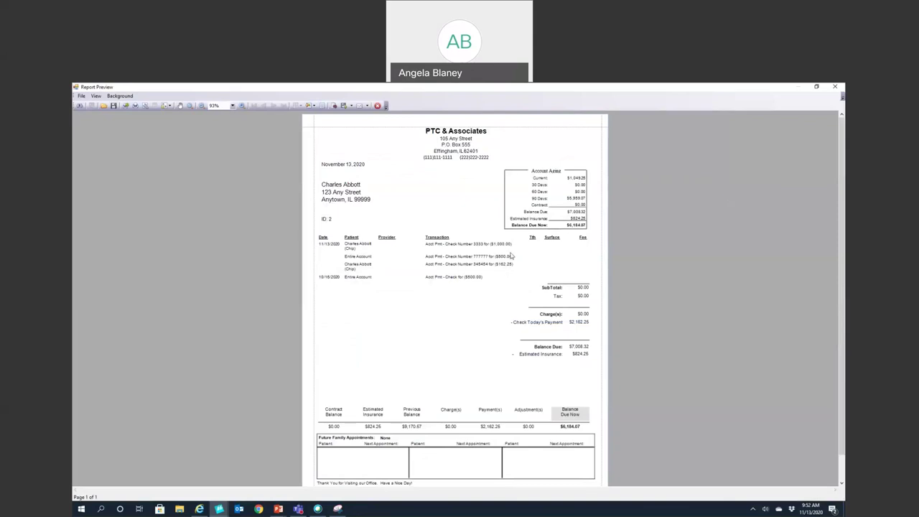
left_click(377, 105)
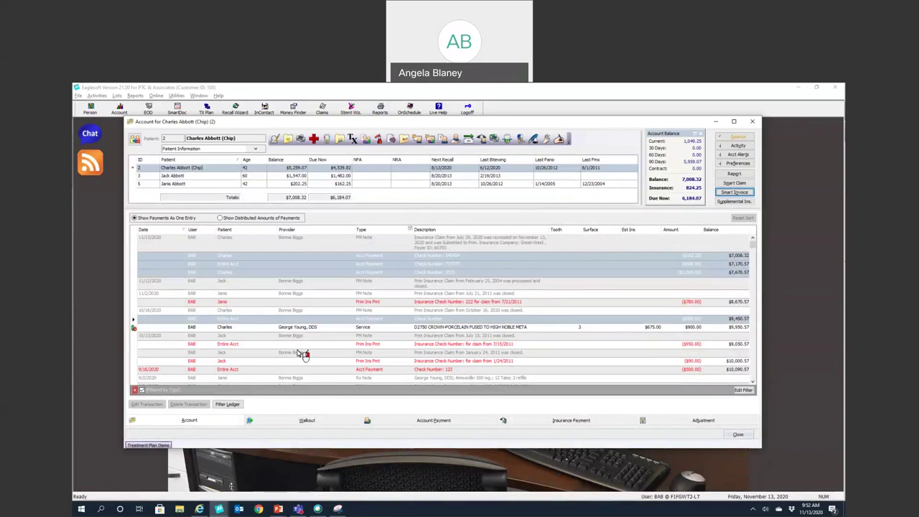
Step: Start an account payment with payment type Cash and an amount of 100.00
left_click(425, 422)
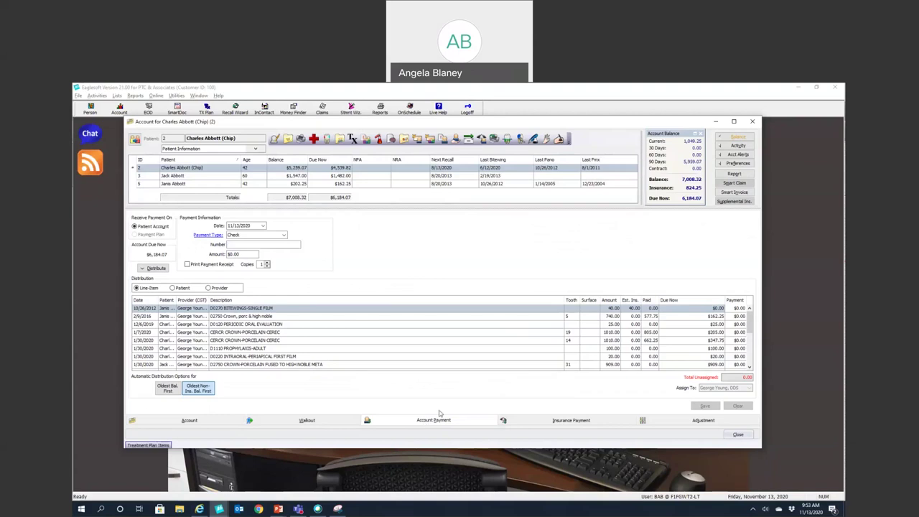
scroll(320, 329, "down", 5)
mouse_move(321, 329)
scroll(321, 329, "down", 2)
scroll(321, 329, "up", 2)
left_click(283, 235)
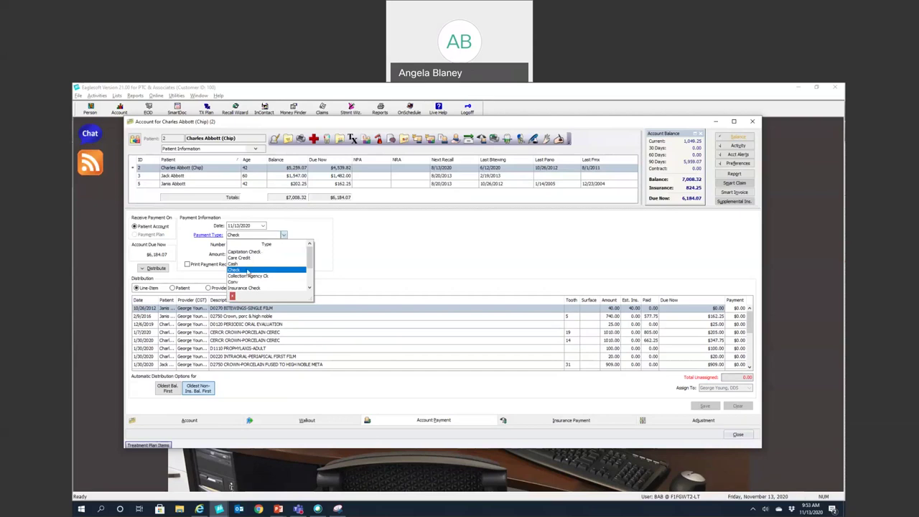
scroll(248, 272, "down", 1)
scroll(248, 272, "down", 1)
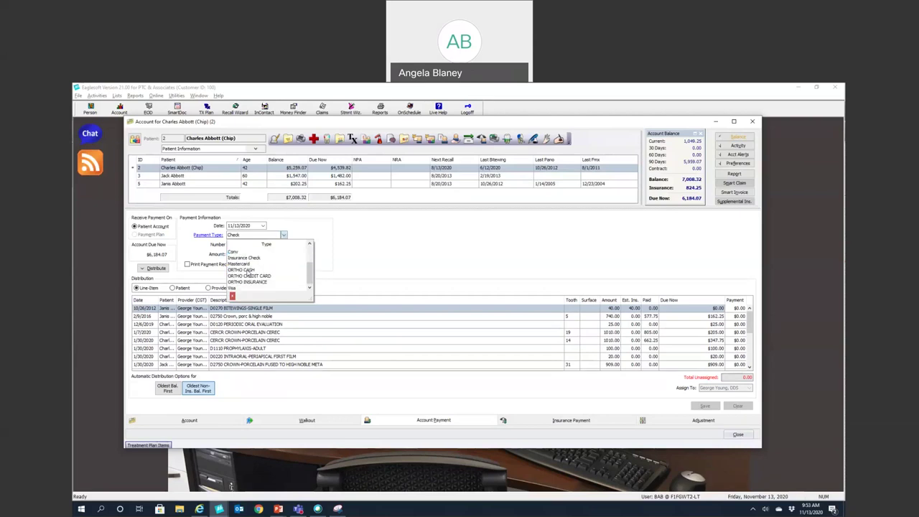
scroll(248, 274, "up", 2)
left_click(247, 265)
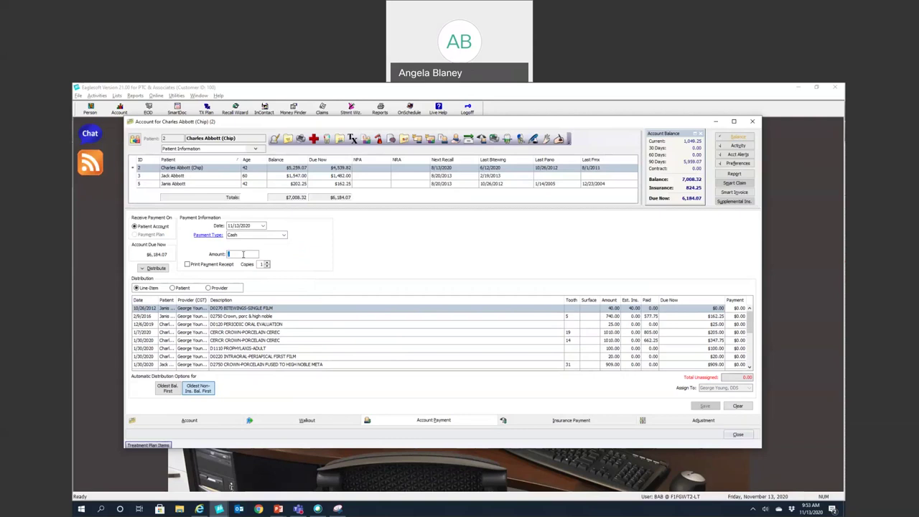
type("100.")
key("Tab")
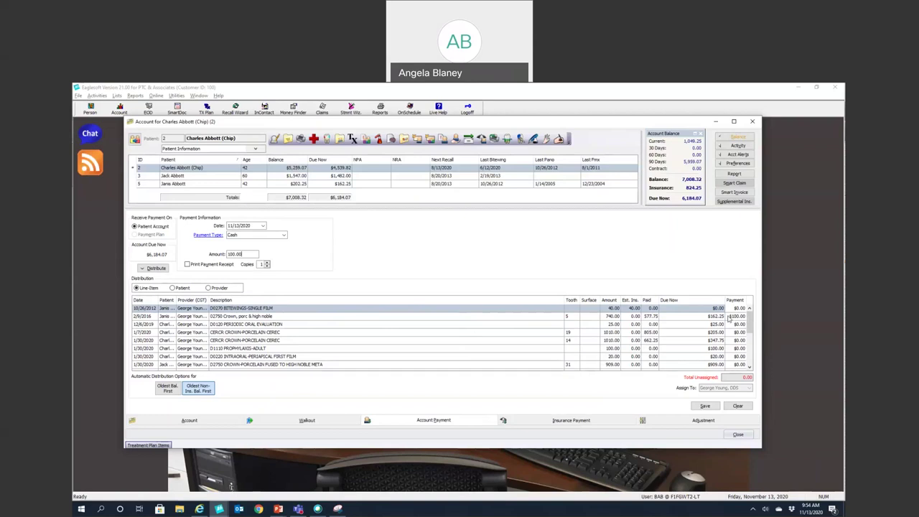
Step: Set the distribution to 0 for the tooth 5 crown and 100.00 for the 1/7/2020 CEREC crown on tooth 19, and save the payment
left_click(730, 318)
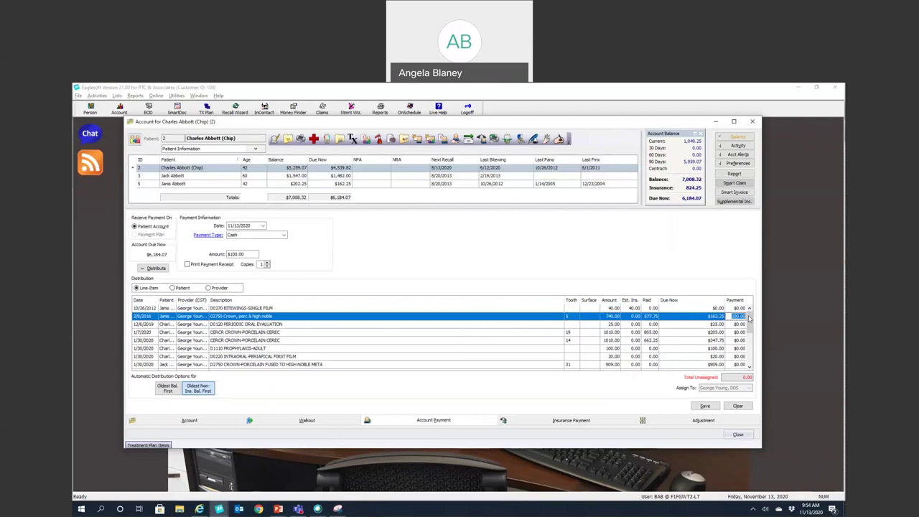
type("0")
left_click(733, 325)
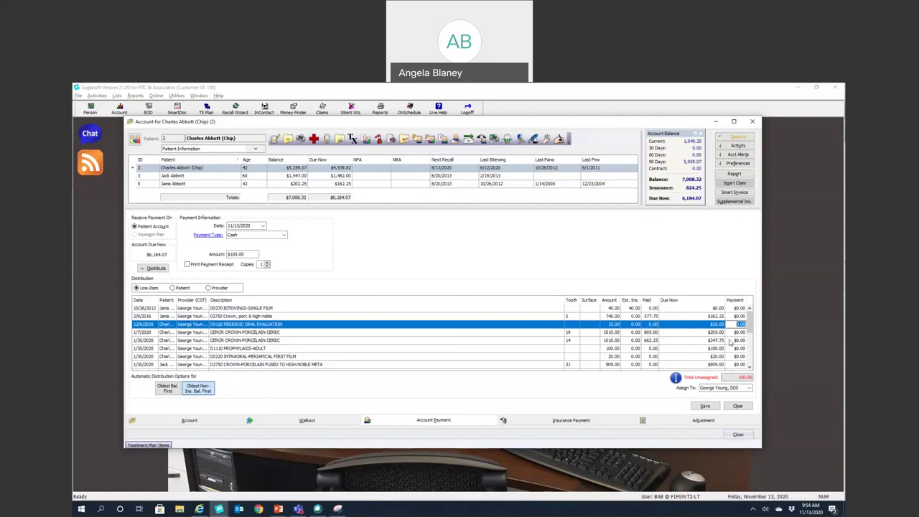
left_click(734, 333)
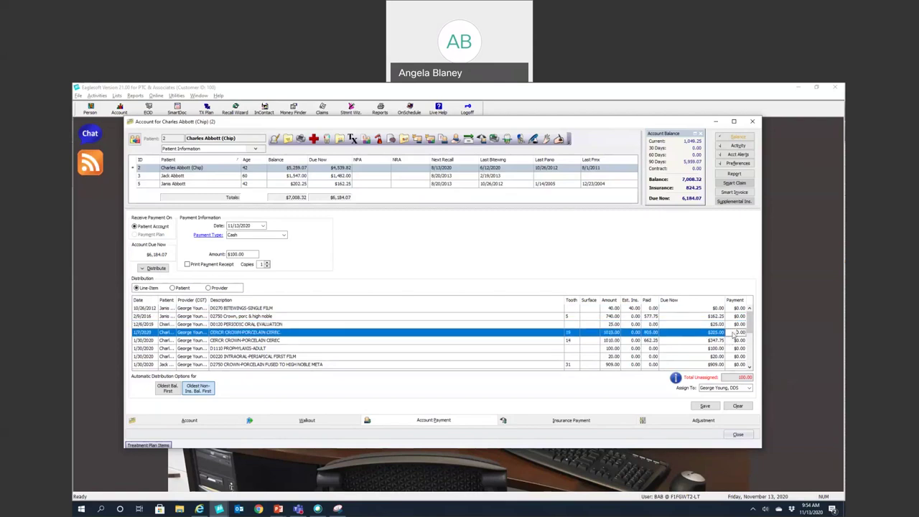
left_click(733, 333)
type("100")
type(".00")
left_click(705, 406)
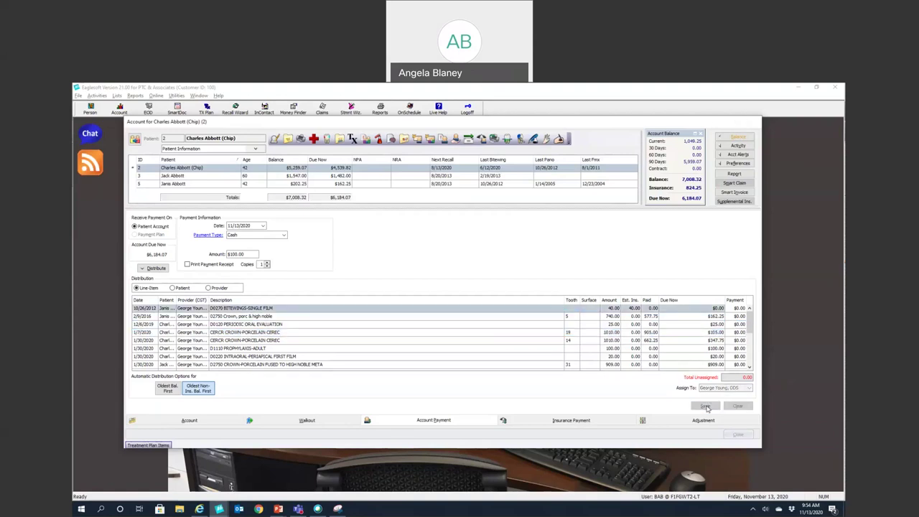
Step: View the distribution of the 11/13/2020 cash payment in the ledger, remove its debit item, and close the distribution view
left_click(195, 420)
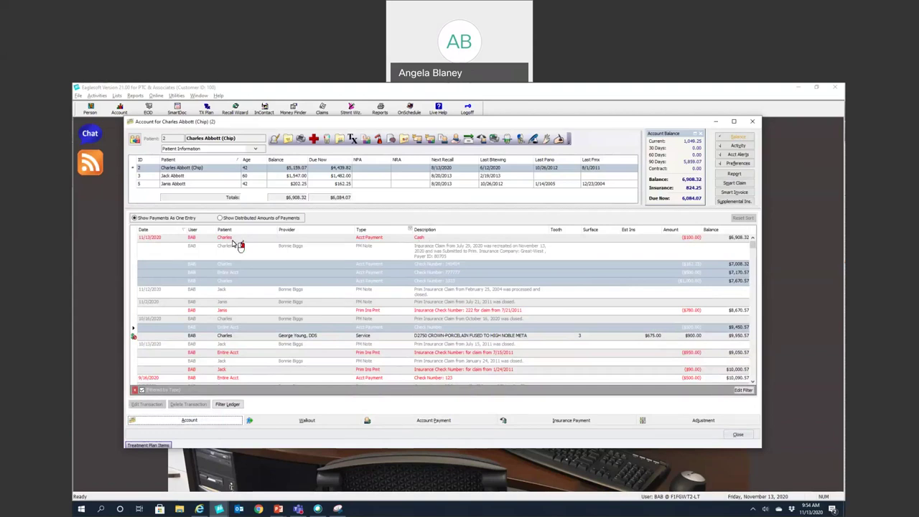
right_click(419, 239)
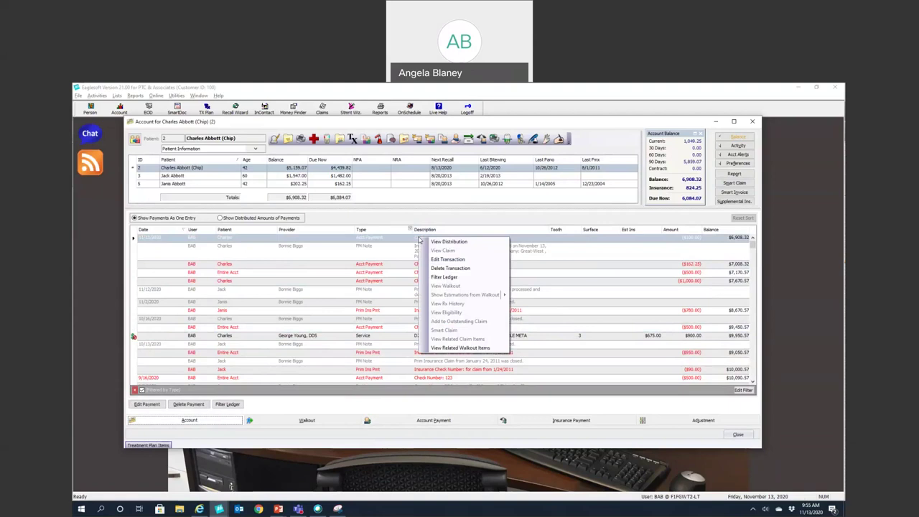
left_click(445, 242)
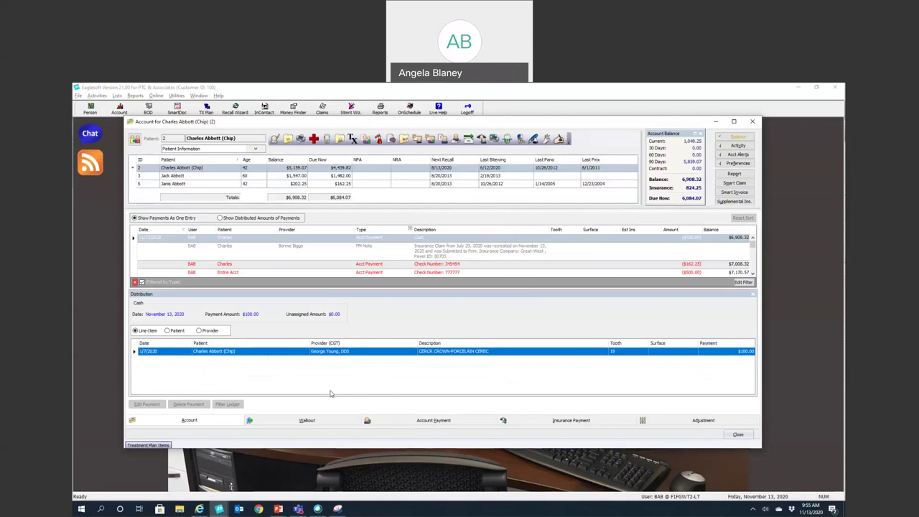
right_click(361, 354)
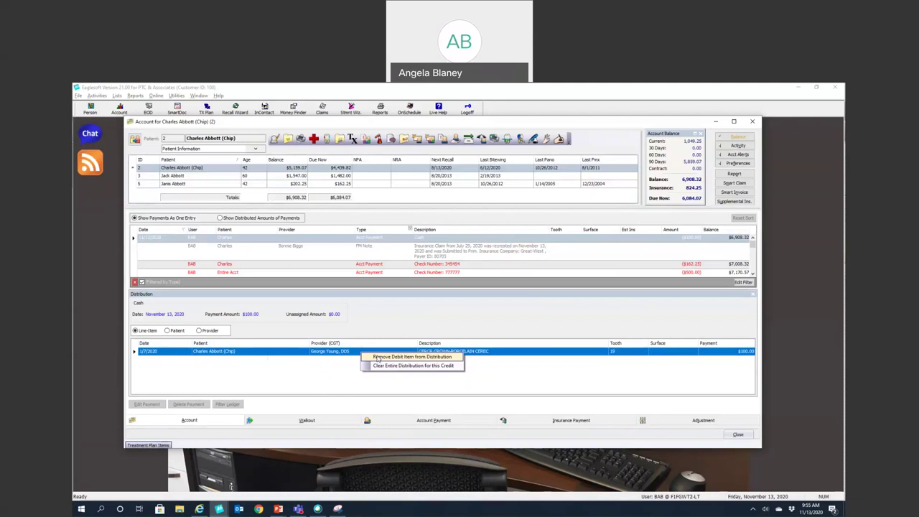
left_click(376, 357)
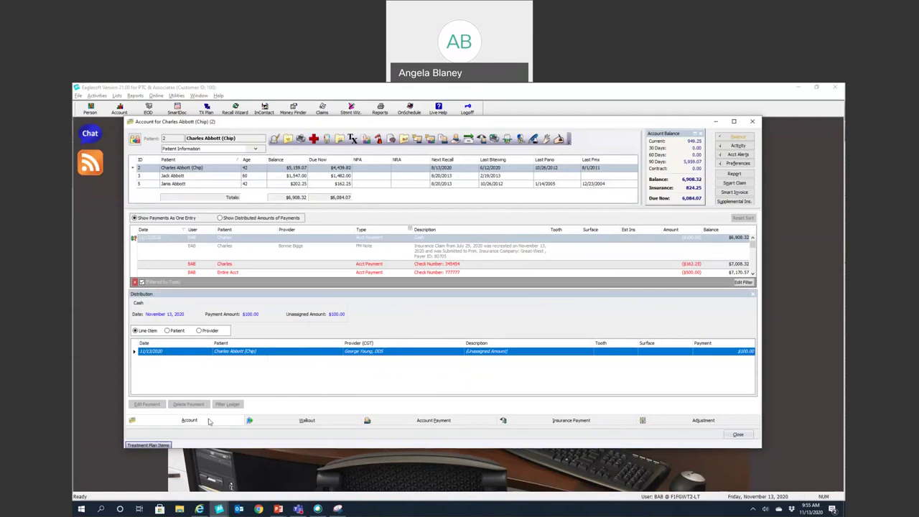
left_click(752, 294)
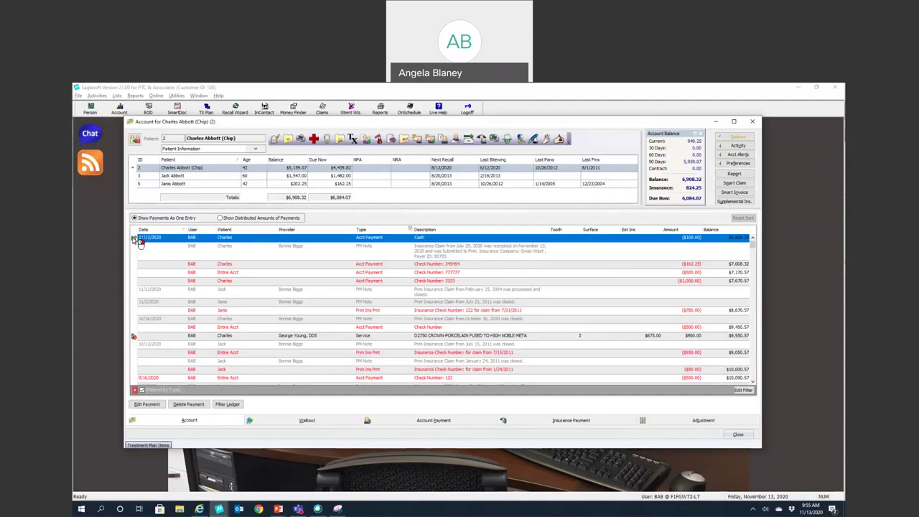
Step: Apply the unassigned cash credit with 0 for the tooth 5 crown and 100.00 for the 1/7/2020 CEREC crown, and save
left_click(132, 240)
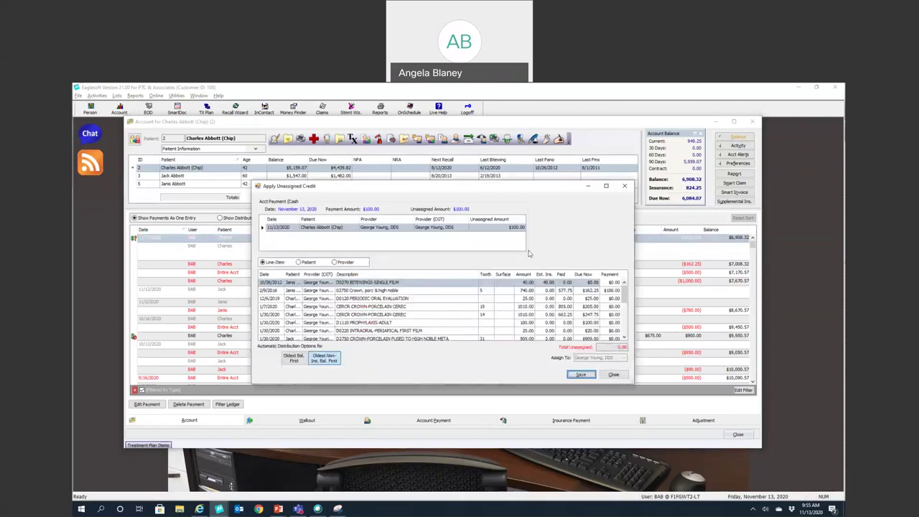
left_click(607, 292)
double_click(616, 291)
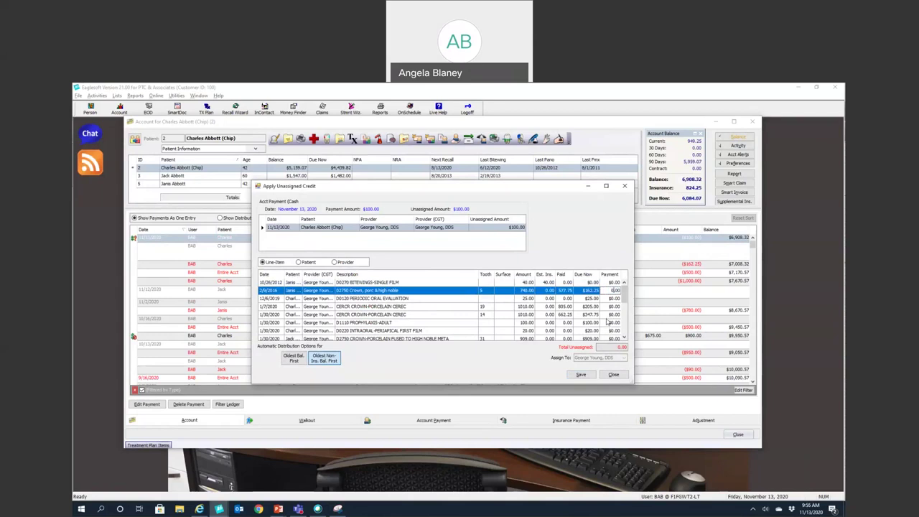
left_click(610, 306)
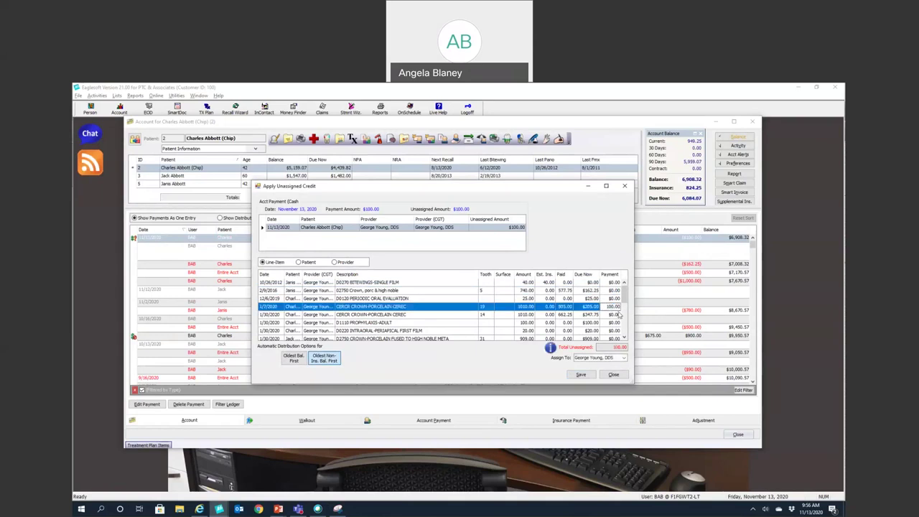
key("Down")
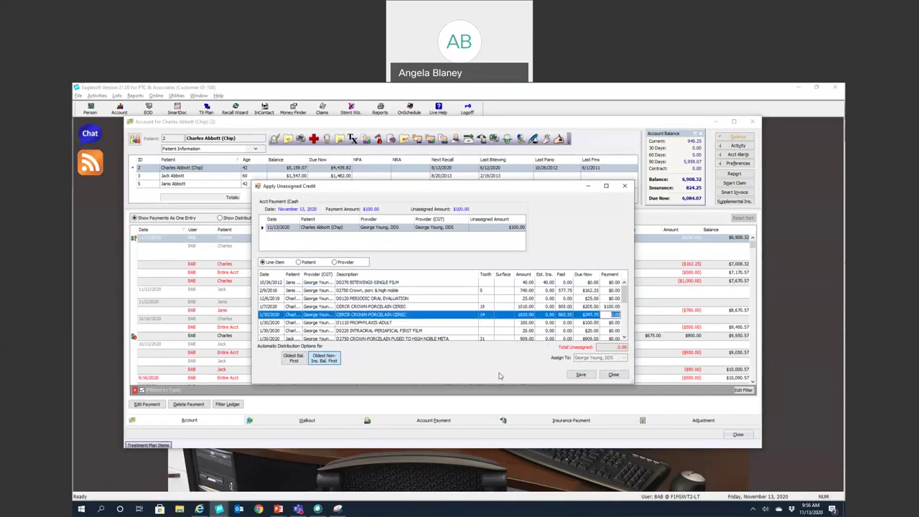
left_click(573, 376)
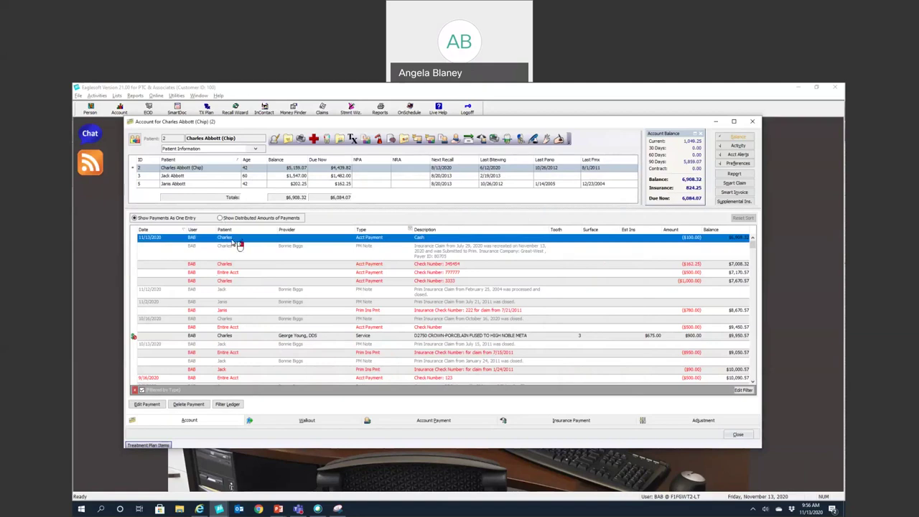
Step: Look through the ledger, then review each family member's open claims for insurance payment and return to the first patient
scroll(407, 295, "down", 8)
scroll(413, 305, "up", 5)
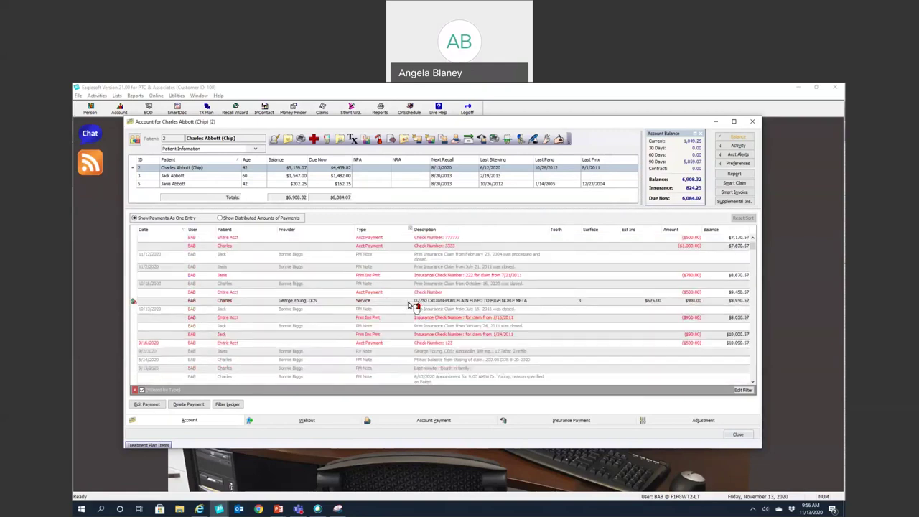
scroll(413, 305, "up", 3)
left_click(572, 425)
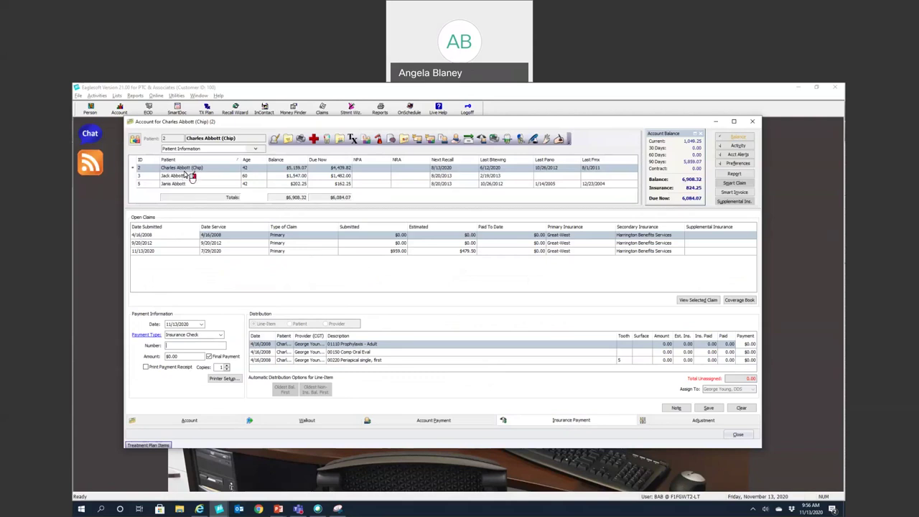
left_click(190, 176)
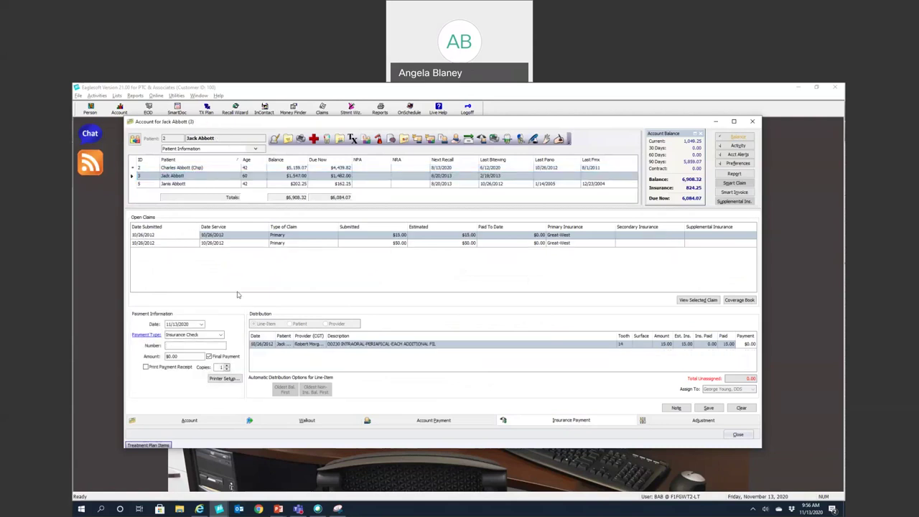
left_click(191, 184)
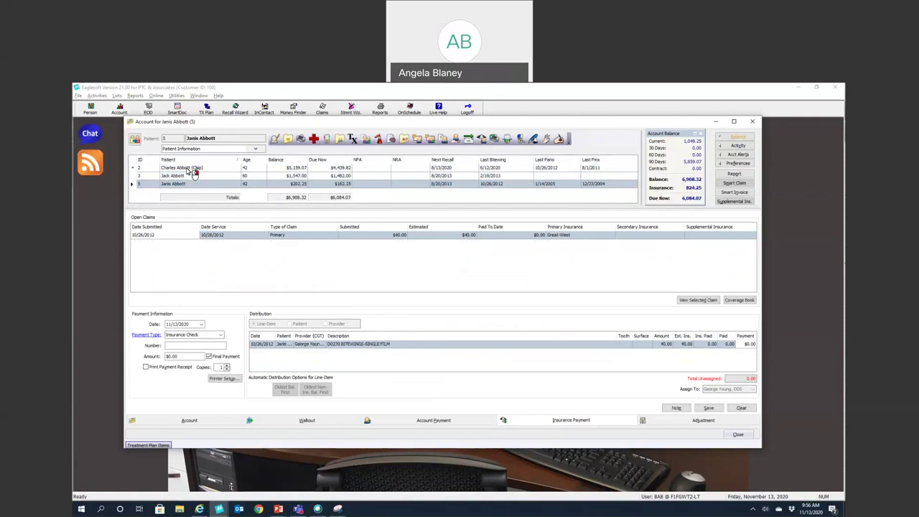
left_click(191, 168)
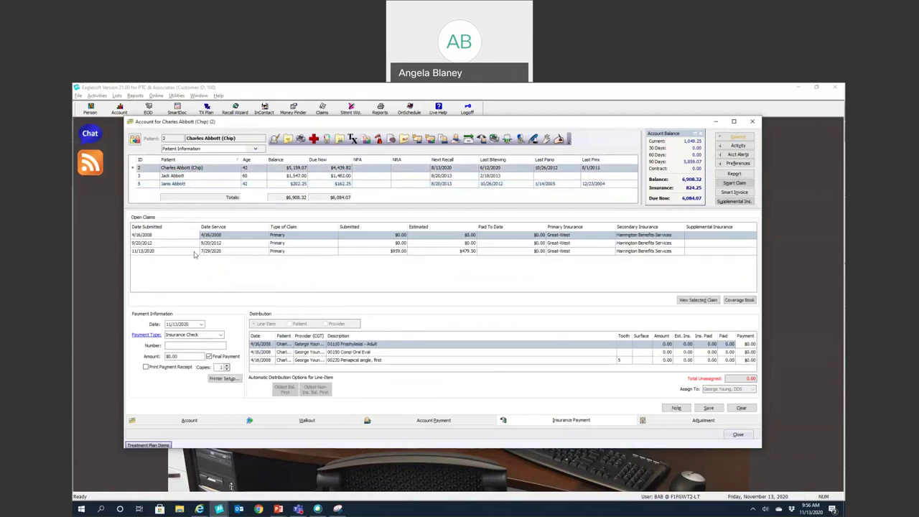
Step: View the details of the open claim with service date 7/29/2020 and its claim history notes
left_click(250, 252)
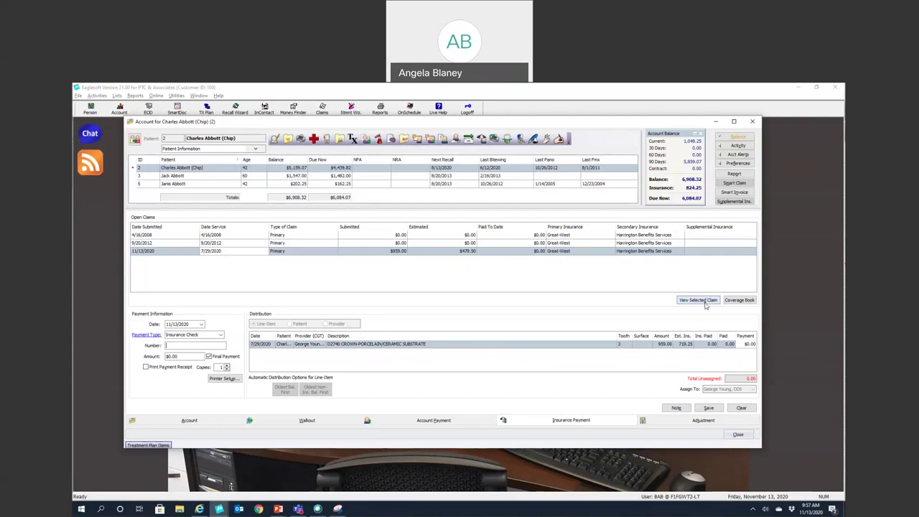
left_click(705, 302)
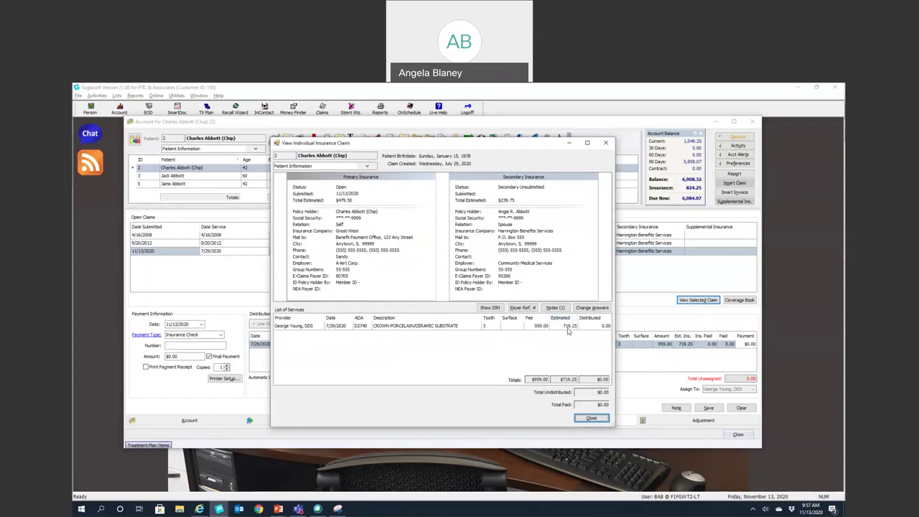
left_click(553, 308)
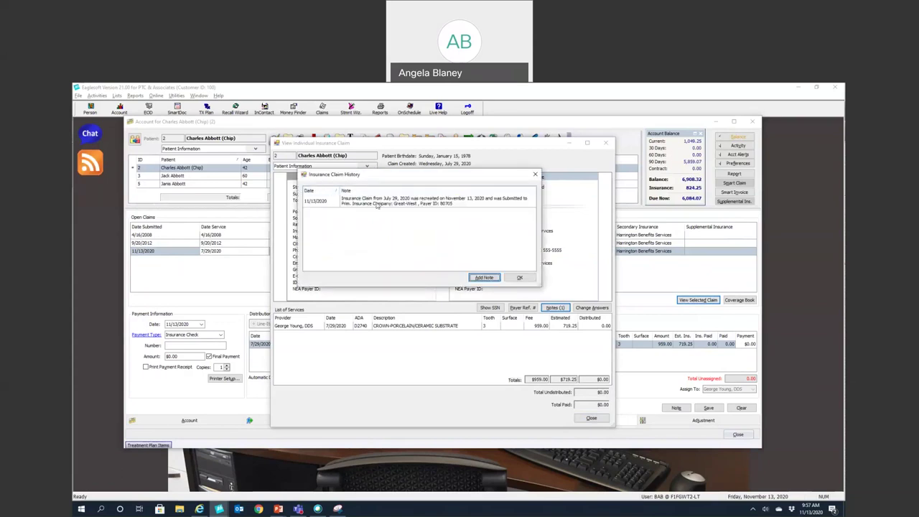
Step: Open the note entry window from the claim history, then close it, the history and the claim details without adding a note
left_click(483, 278)
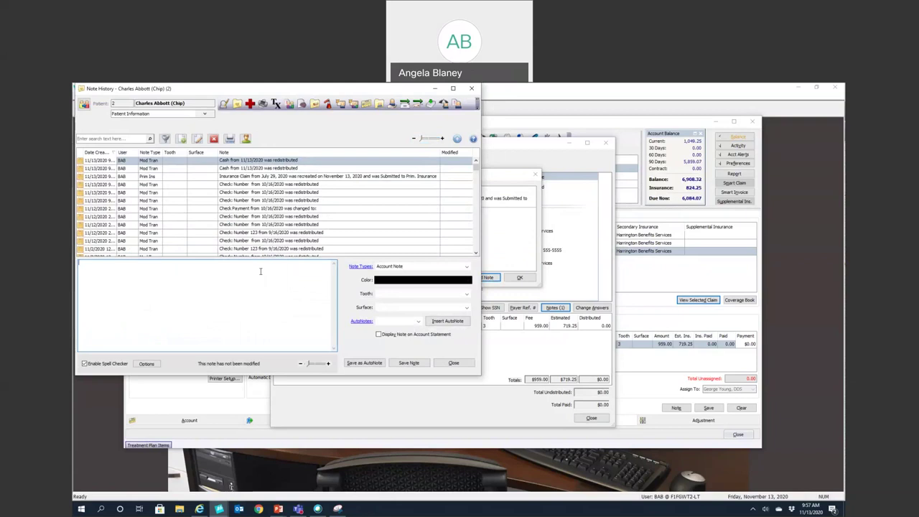
left_click_drag(347, 91, 350, 123)
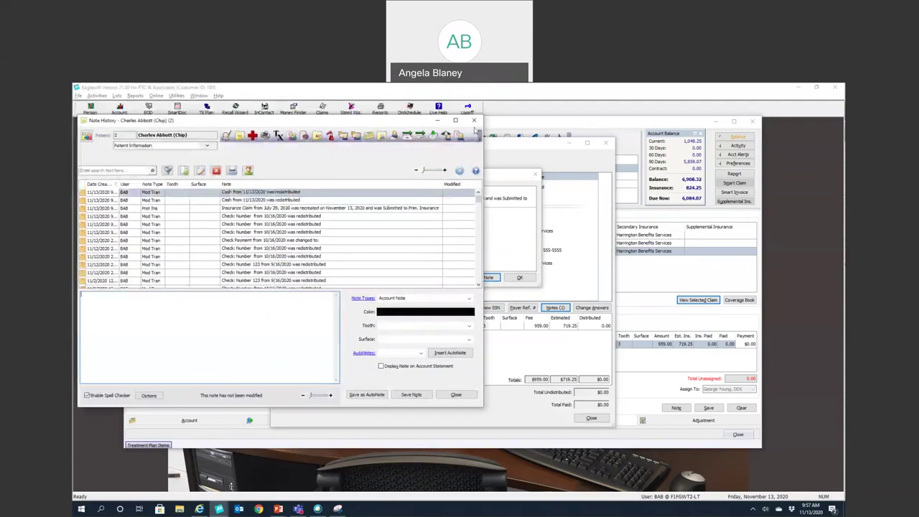
left_click(474, 122)
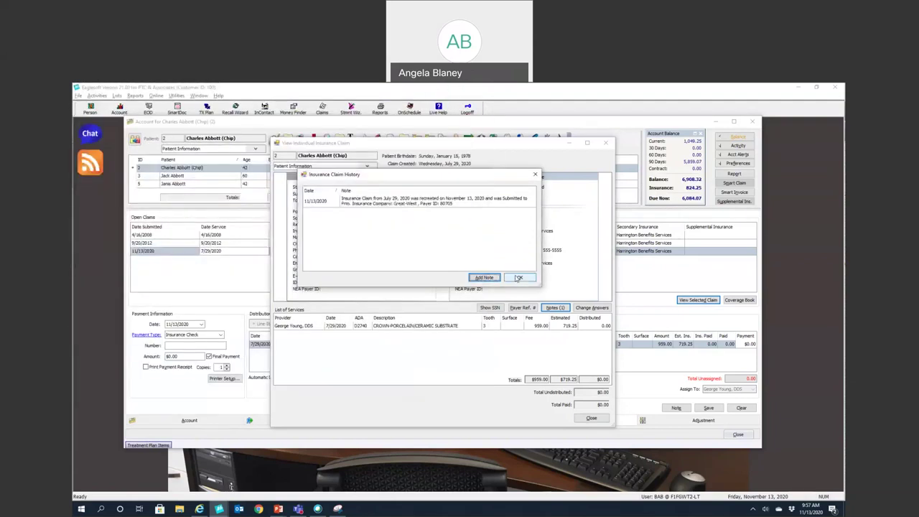
left_click(517, 278)
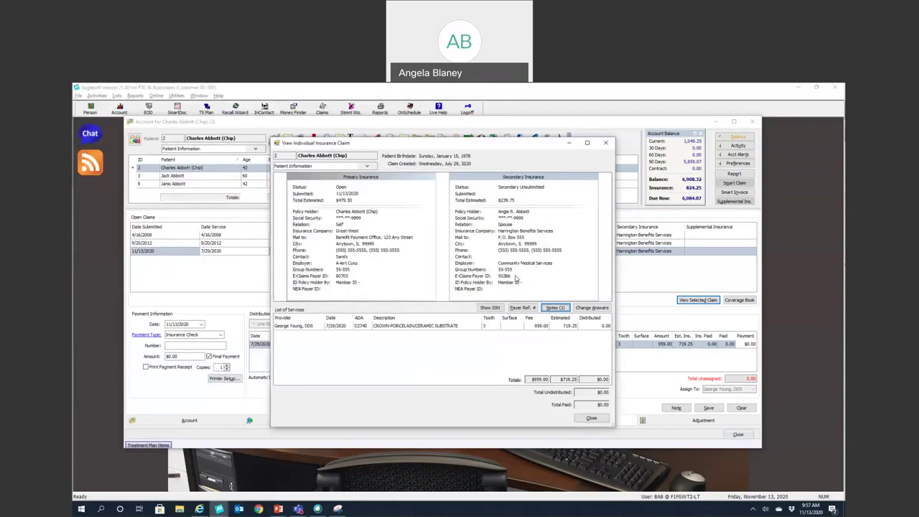
left_click(595, 419)
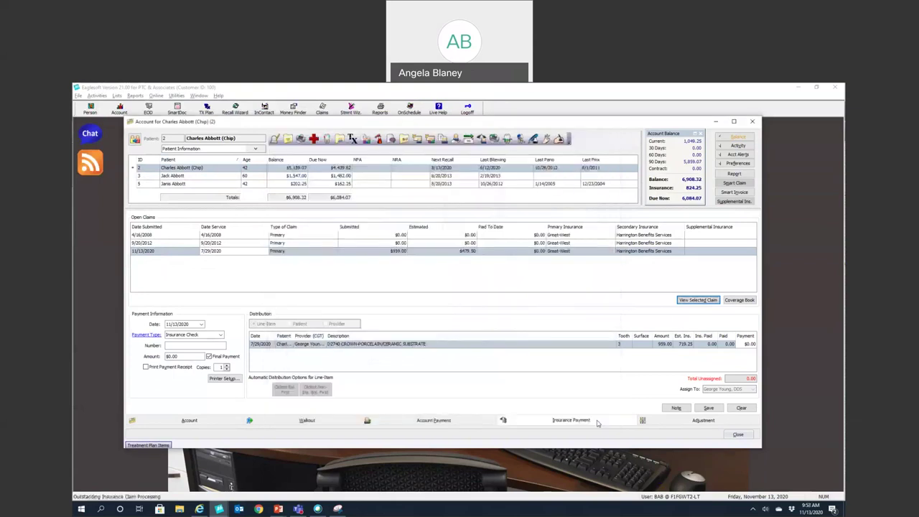
Step: Look through the available payment types for the insurance payment and choose Insurance Check
left_click(184, 336)
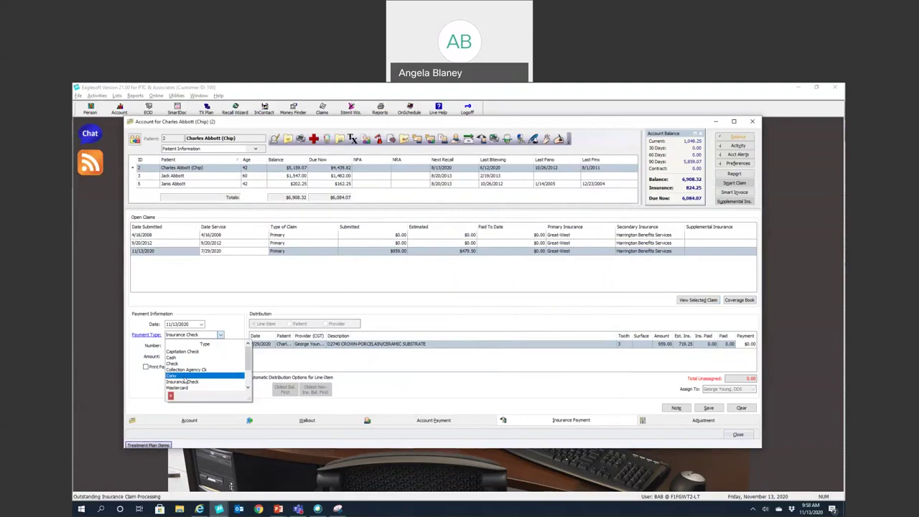
left_click(186, 383)
left_click(201, 335)
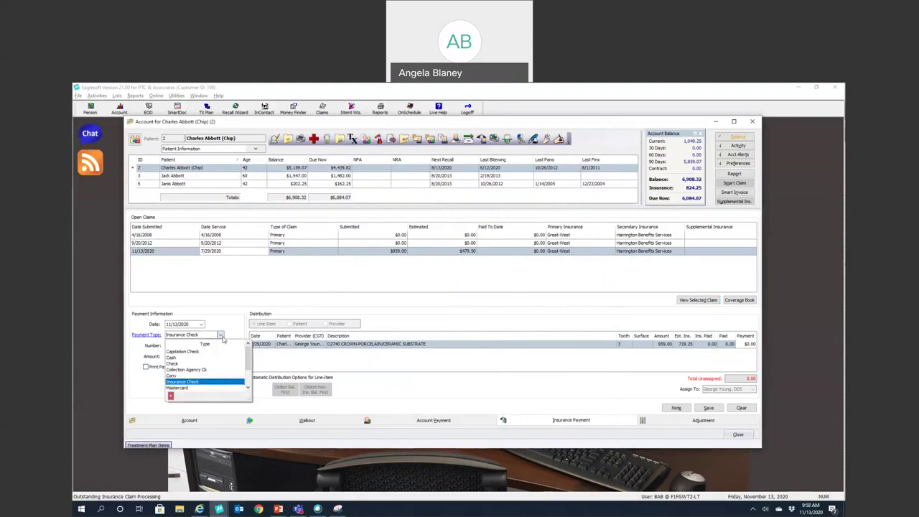
scroll(211, 366, "down", 2)
scroll(211, 366, "up", 2)
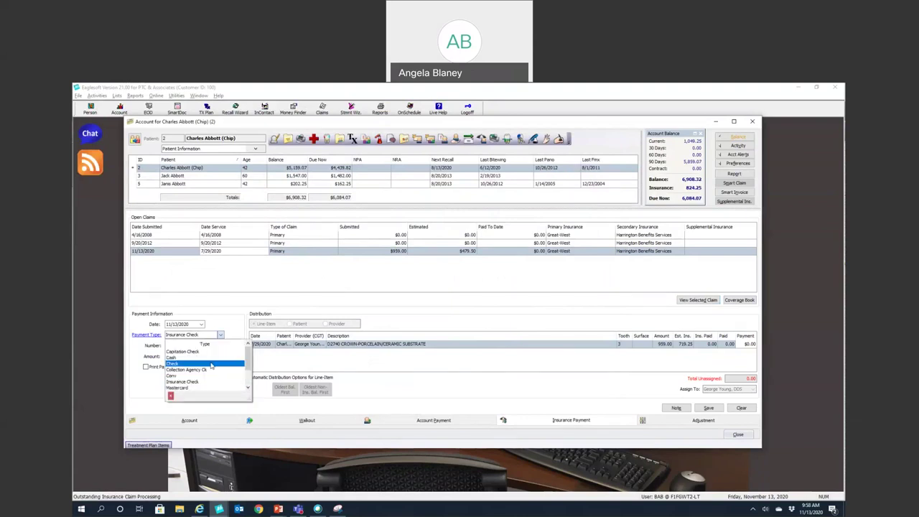
left_click(205, 382)
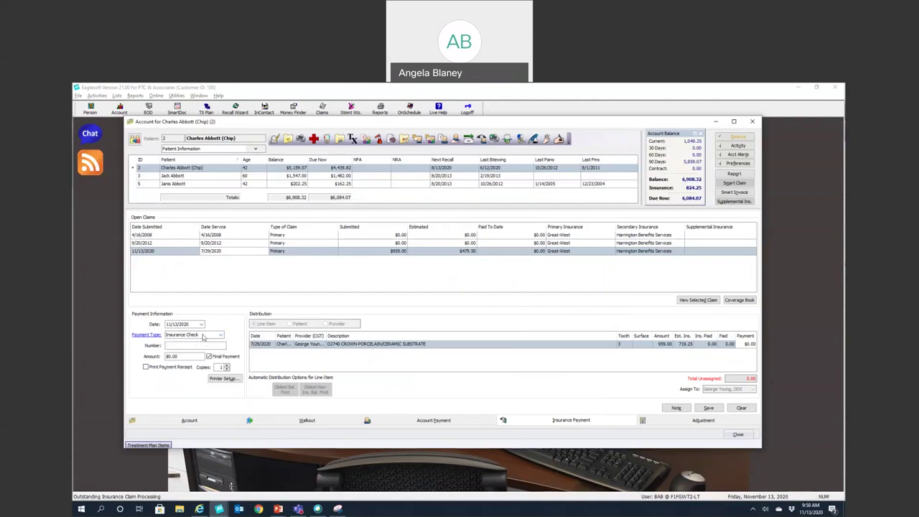
Step: Enter check number 888888 and an amount of 719.25 for the 7/29/2020 claim, and save the insurance payment
type("888888")
key("BackSpace")
key("BackSpace")
key("BackSpace")
key("BackSpace")
key("BackSpace")
type("719")
key("Tab")
left_click(706, 408)
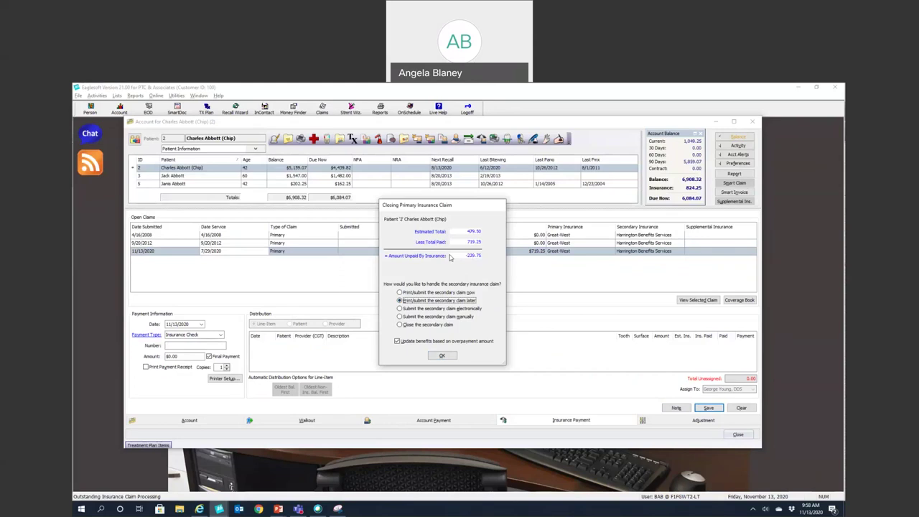
Step: Choose to close the secondary claim as well, and complete its closing without adjusting the account
left_click(401, 325)
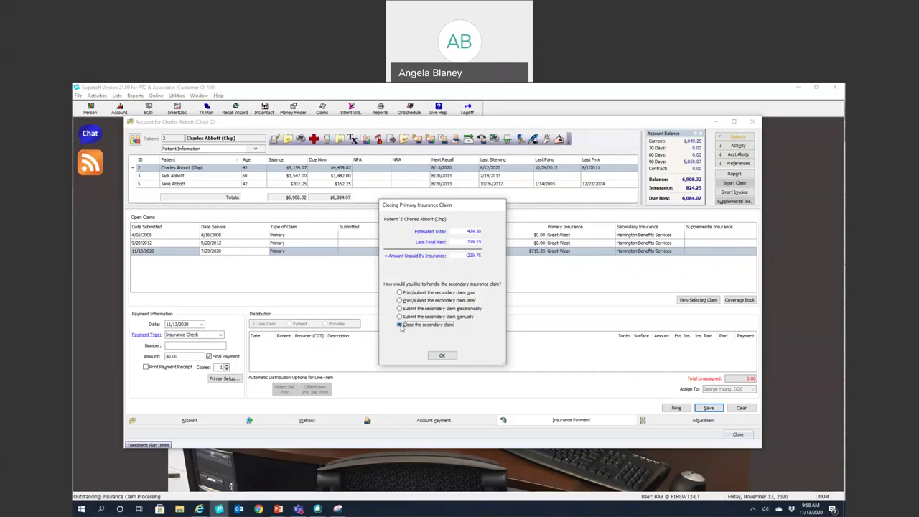
left_click(441, 355)
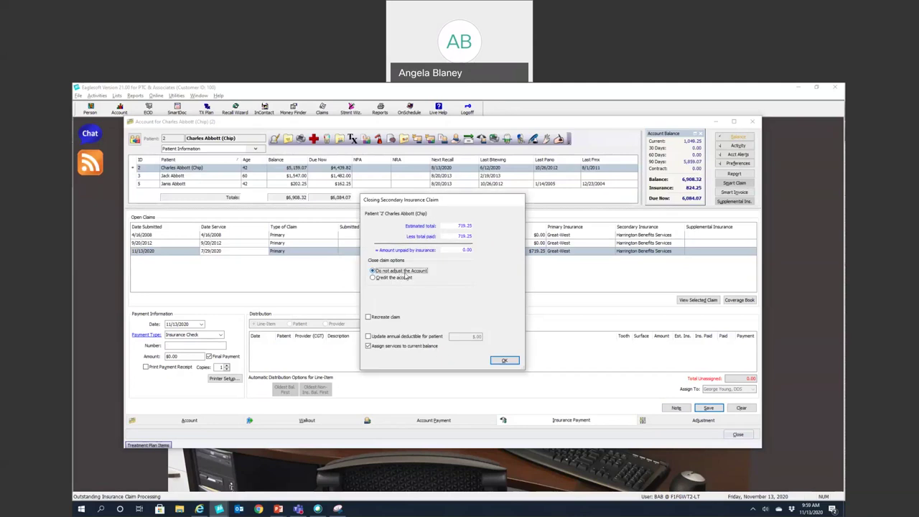
left_click(506, 360)
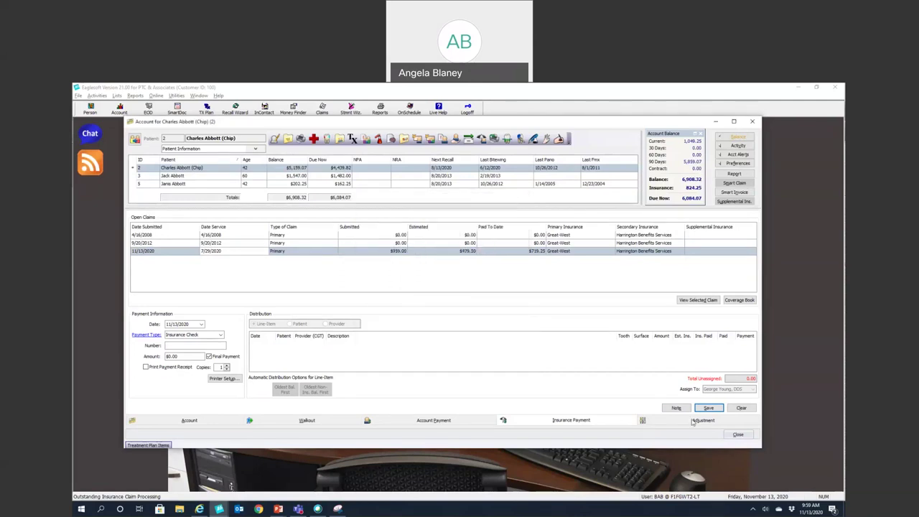
Step: Close the current account window, open a new one, and load a patient's account by last name to view its ledger
left_click(738, 435)
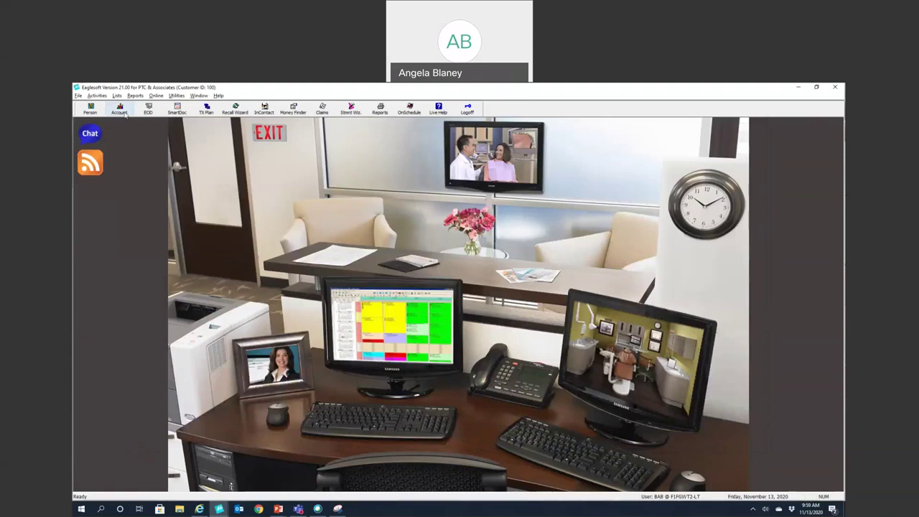
left_click(121, 110)
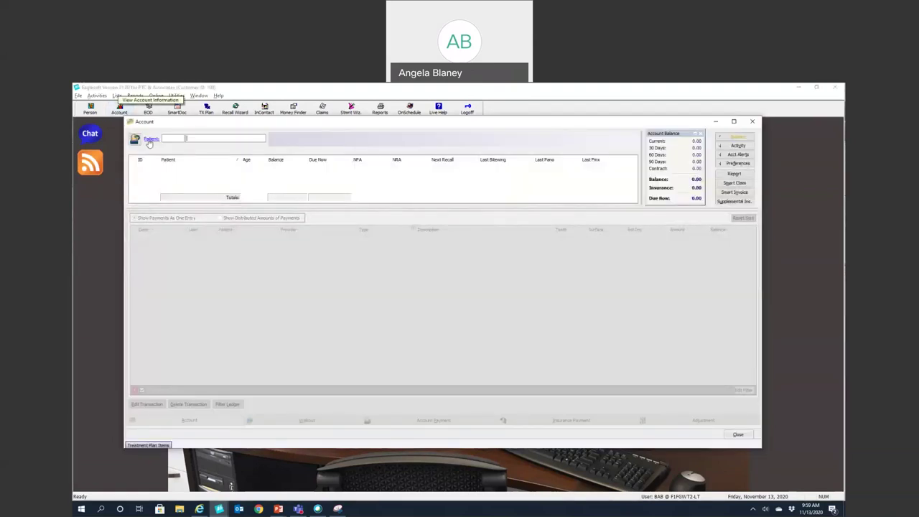
type("black")
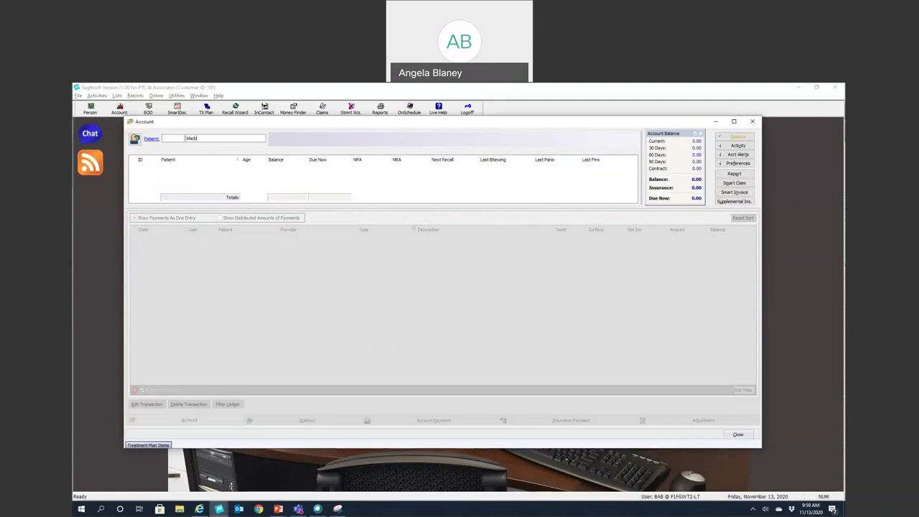
key("Return")
key("Down")
key("Return")
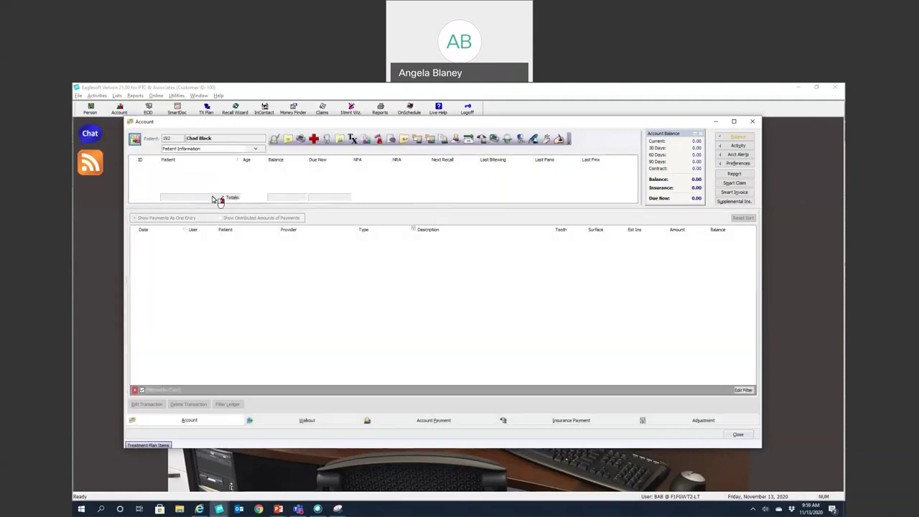
left_click(538, 267)
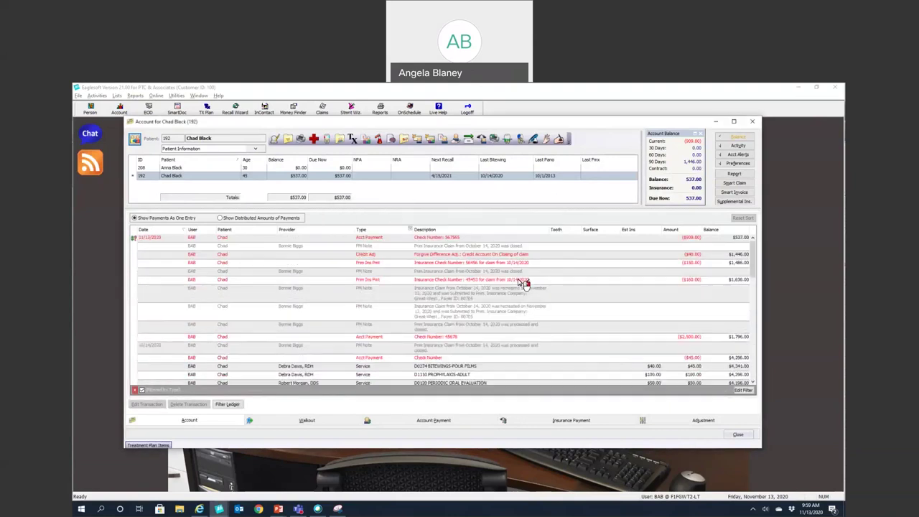
Step: Clear the loaded patient and load the account of the patient insured by Cigna and The Guardian from the person list
left_click(135, 138)
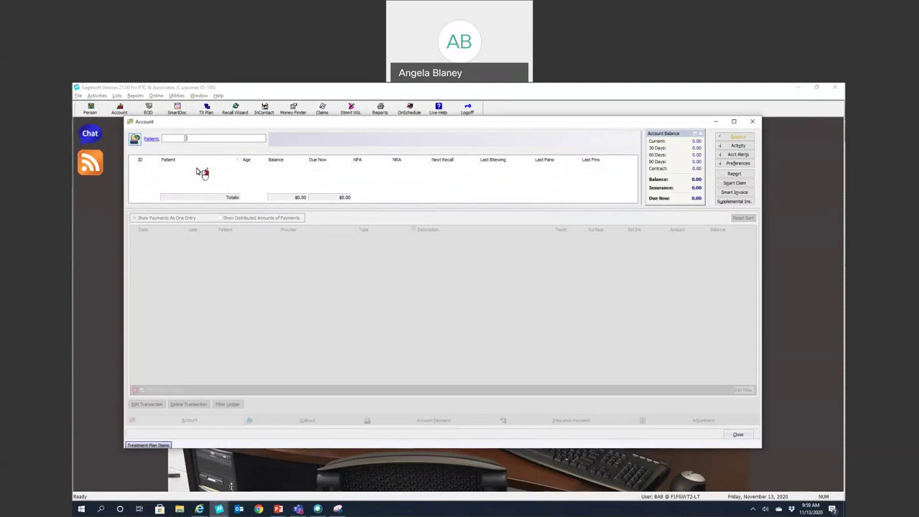
left_click(150, 139)
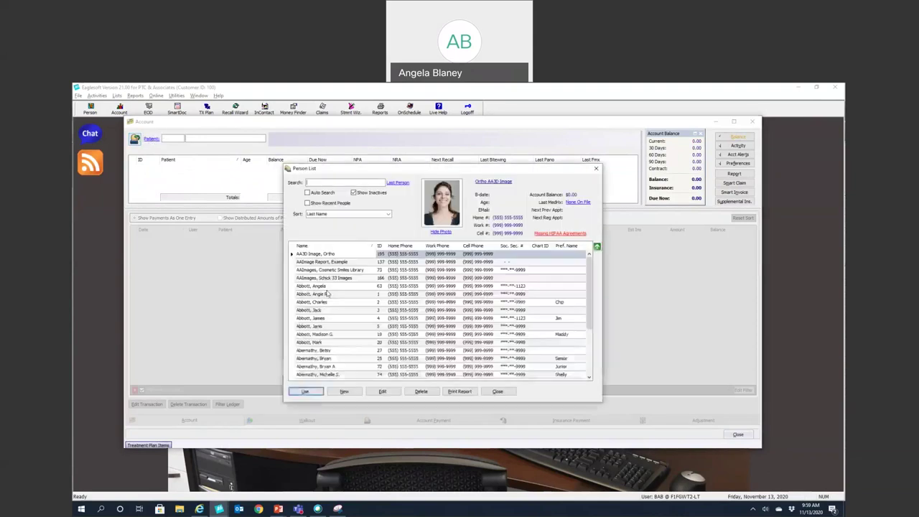
double_click(324, 350)
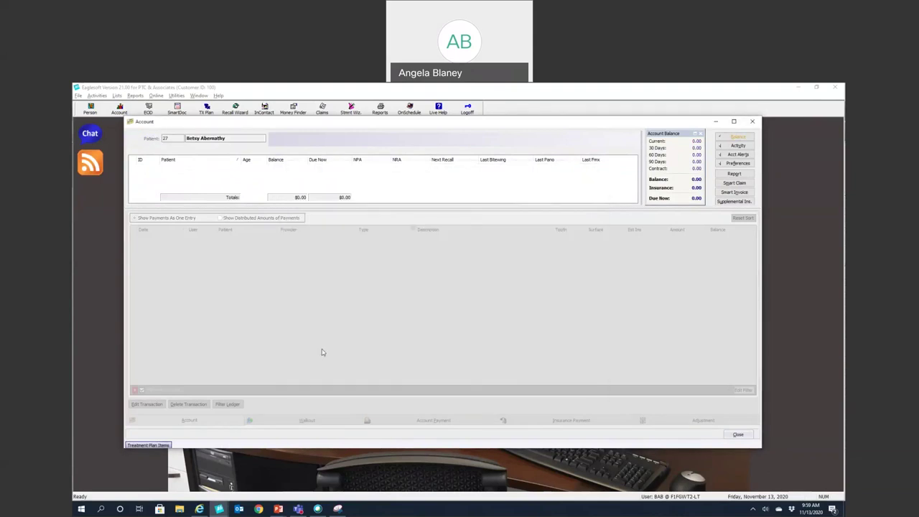
scroll(332, 349, "down", 1)
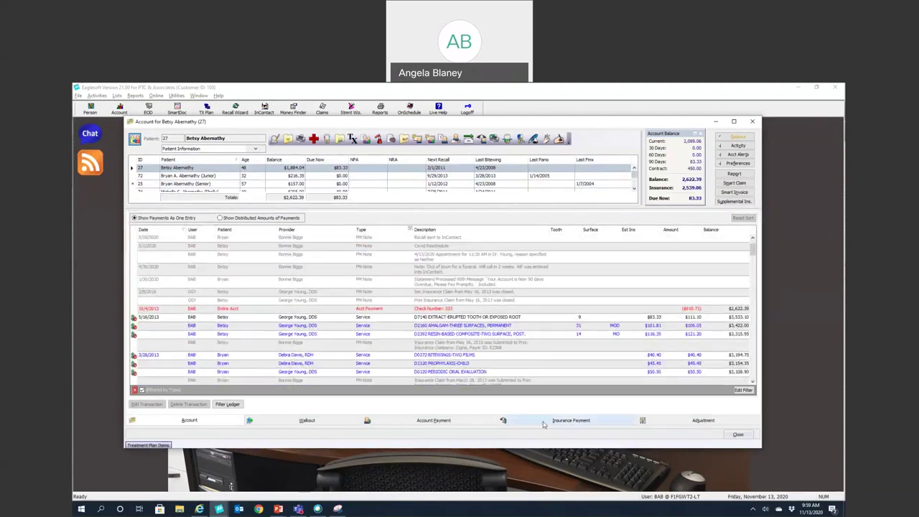
Step: Review the patient's primary and secondary insurance information, and switch the account to insurance payment entry
left_click(256, 149)
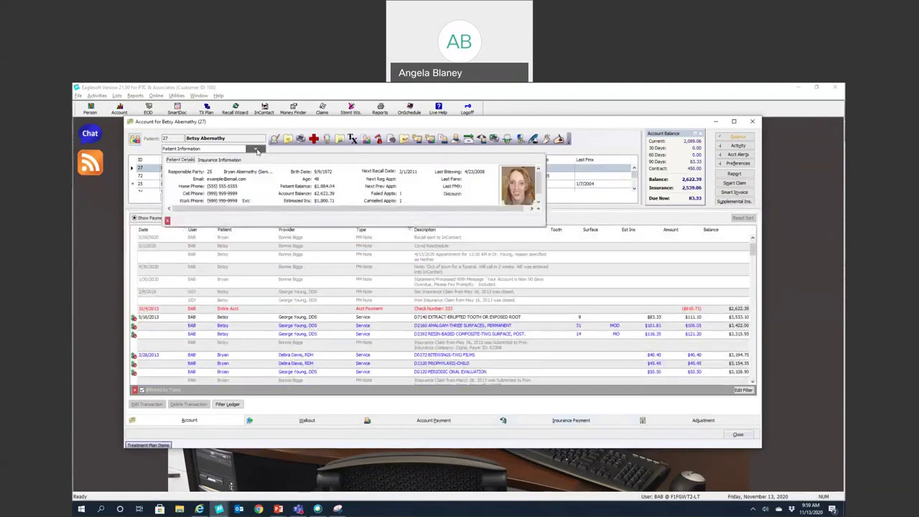
left_click(239, 160)
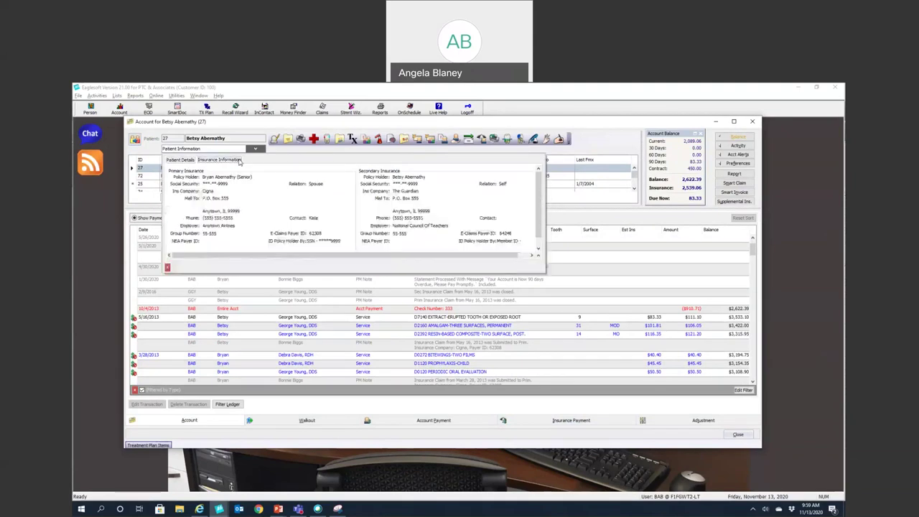
left_click(277, 153)
left_click(573, 421)
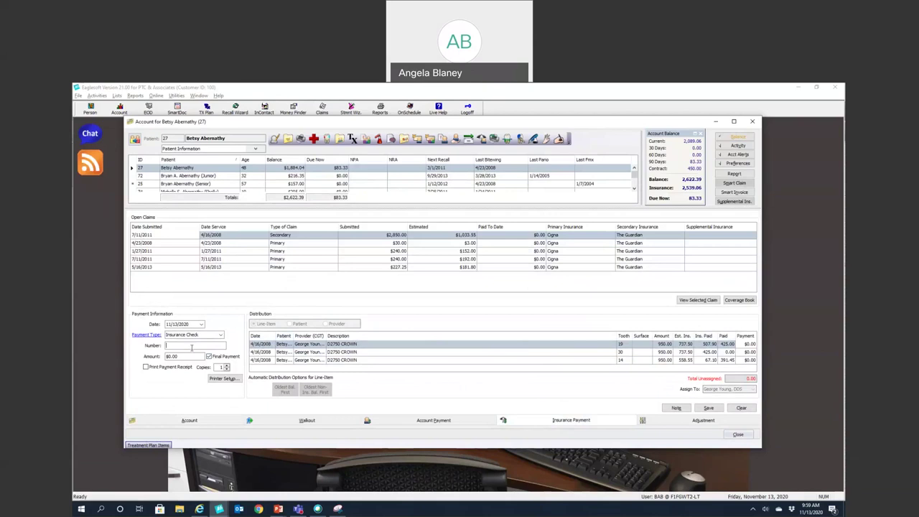
type("4643")
key("Tab")
type("42")
key("BackSpace")
key("BackSpace")
type("2")
type("0")
left_click_drag(174, 356, 153, 361)
Step: Discard the started payment, select the 1/27/2011 primary claim, and save an insurance check payment of 182.40 with check number 2222
left_click(237, 247)
left_click(466, 304)
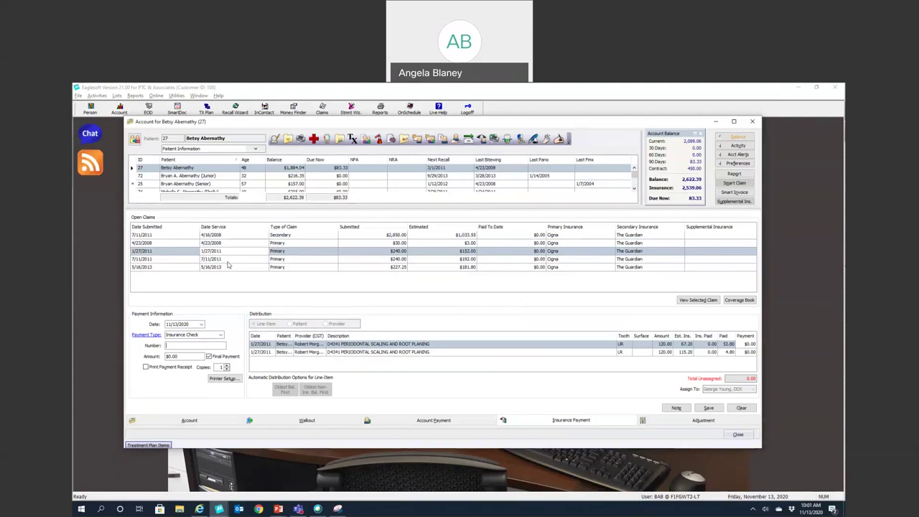
type("182")
key("BackSpace")
key("BackSpace")
key("BackSpace")
type("2222")
left_click(185, 356)
type("18.2.40")
key("Tab")
left_click(748, 344)
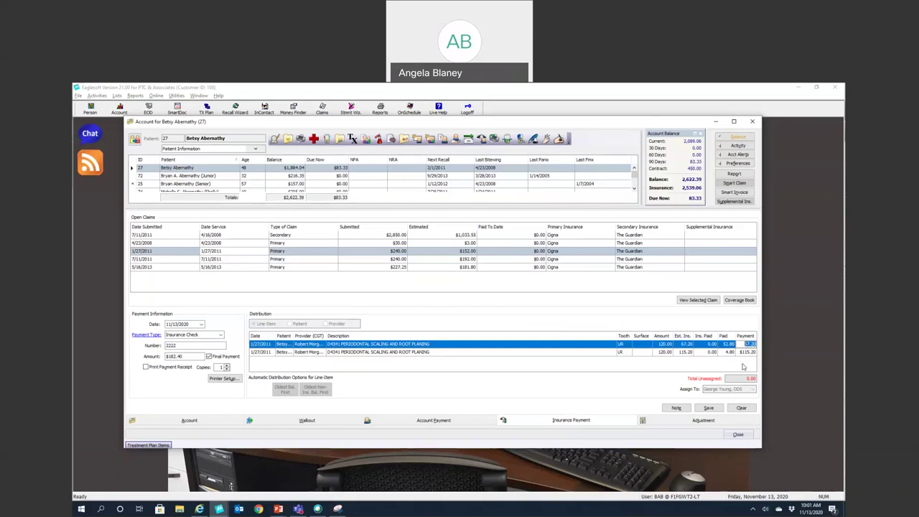
left_click(707, 407)
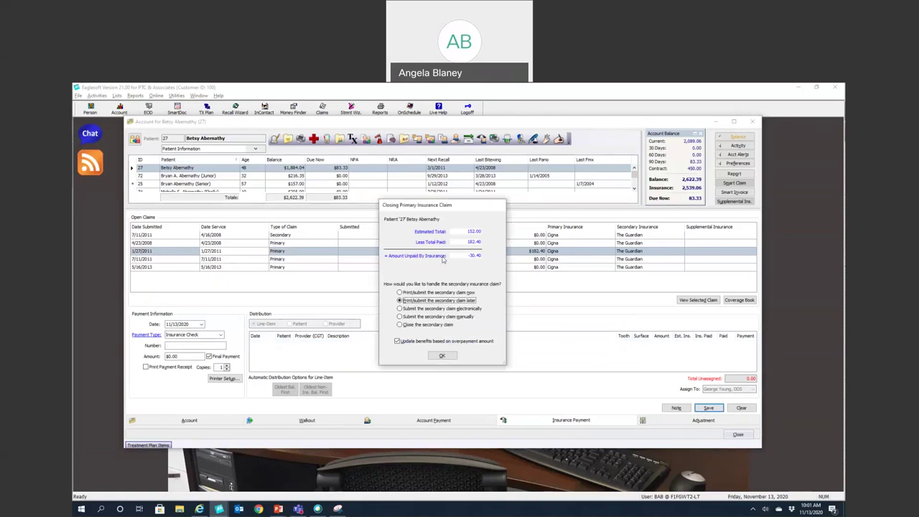
Step: Complete the primary and secondary claim closing with the credit-the-account option, and cancel the credit adjustment entry
left_click(401, 323)
left_click(439, 356)
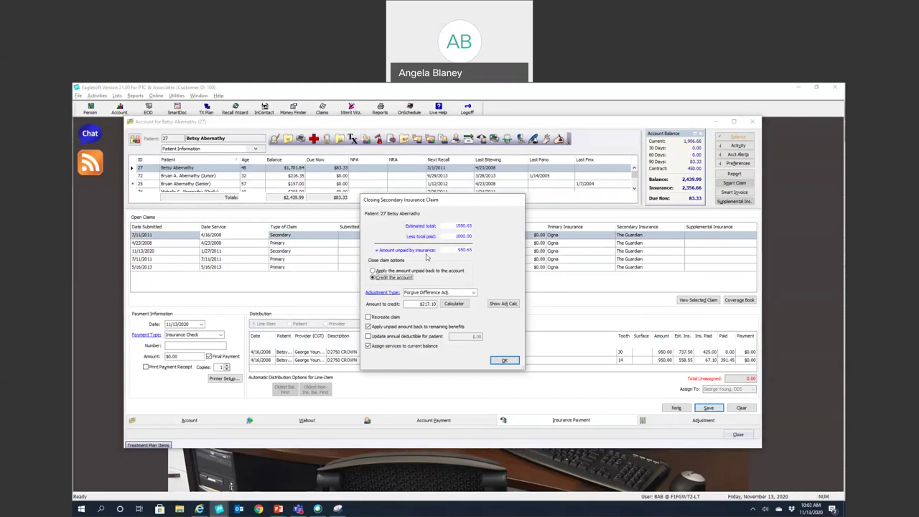
left_click(505, 361)
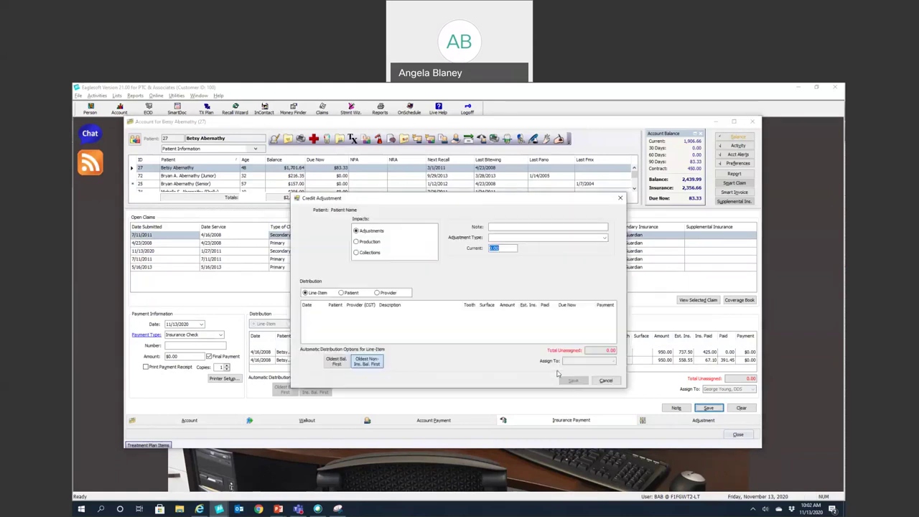
left_click(605, 380)
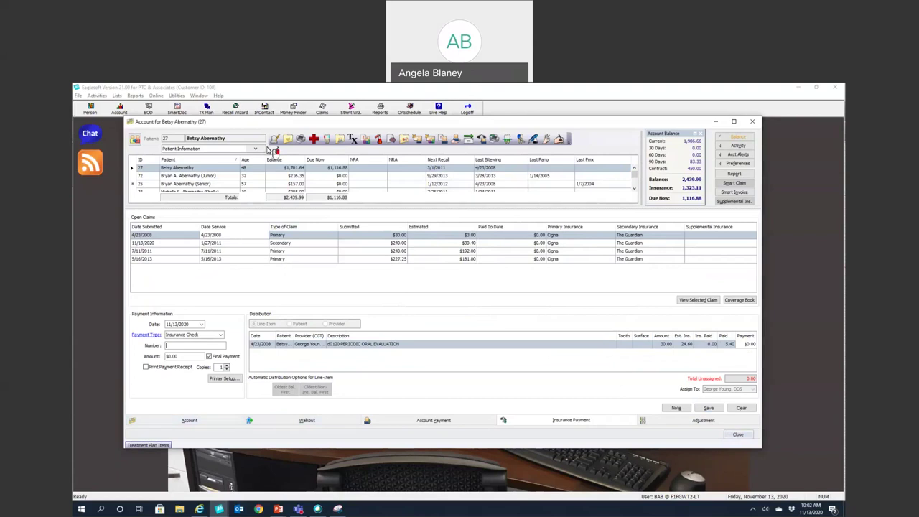
Step: Load the account of a patient with only Great-West primary coverage from the person list, and check the insurance information
left_click(136, 140)
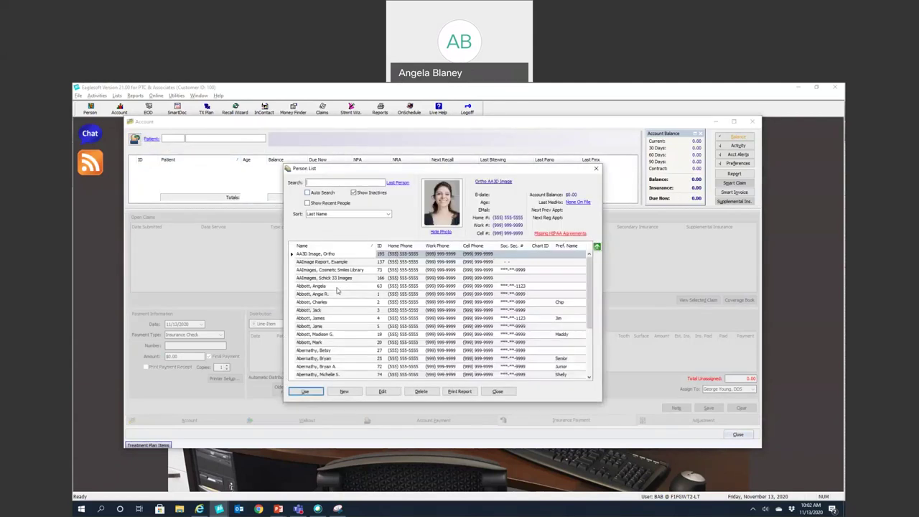
scroll(335, 294, "down", 1)
scroll(324, 290, "down", 1)
double_click(317, 262)
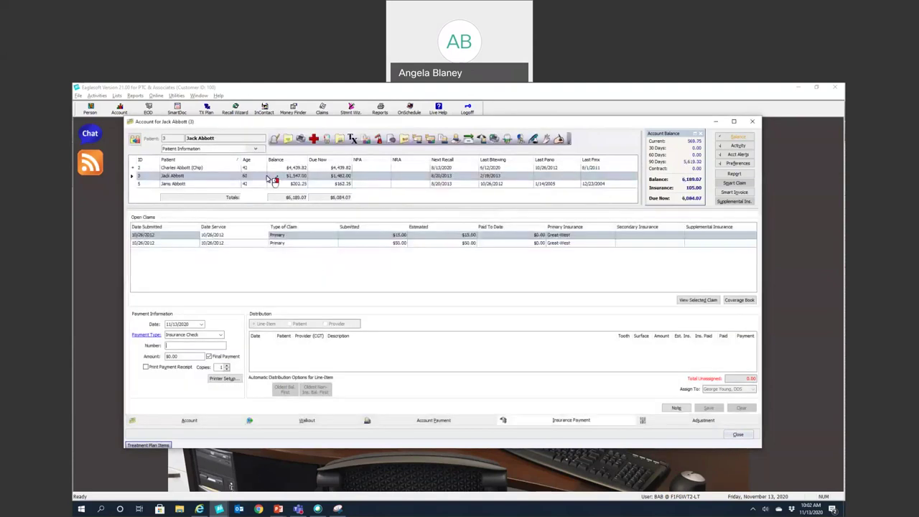
left_click(255, 148)
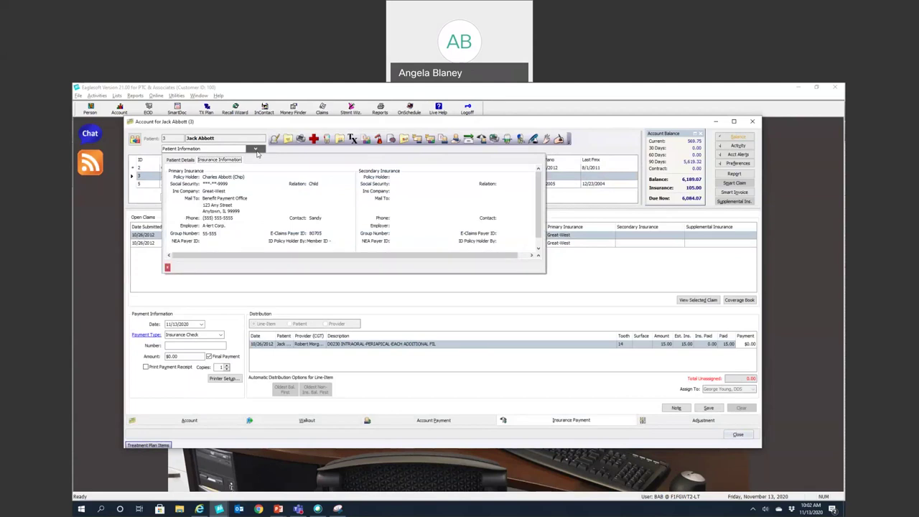
left_click(256, 150)
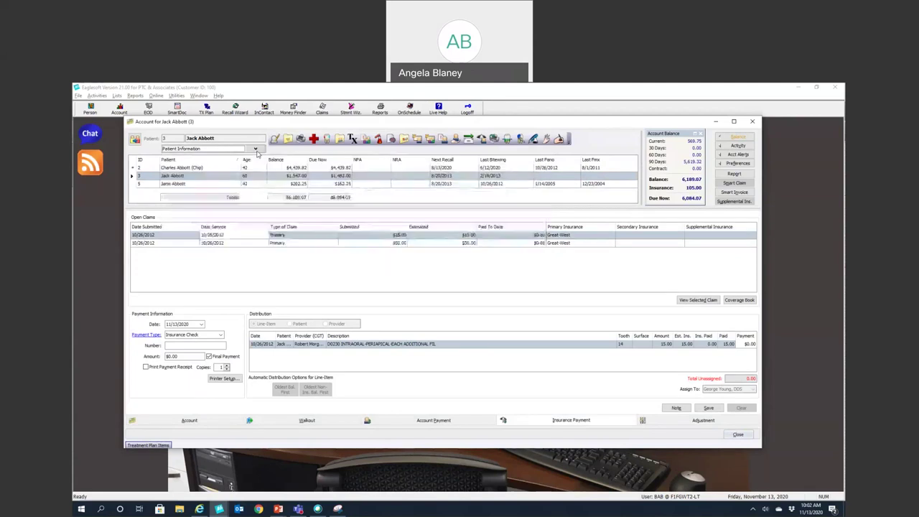
left_click(289, 244)
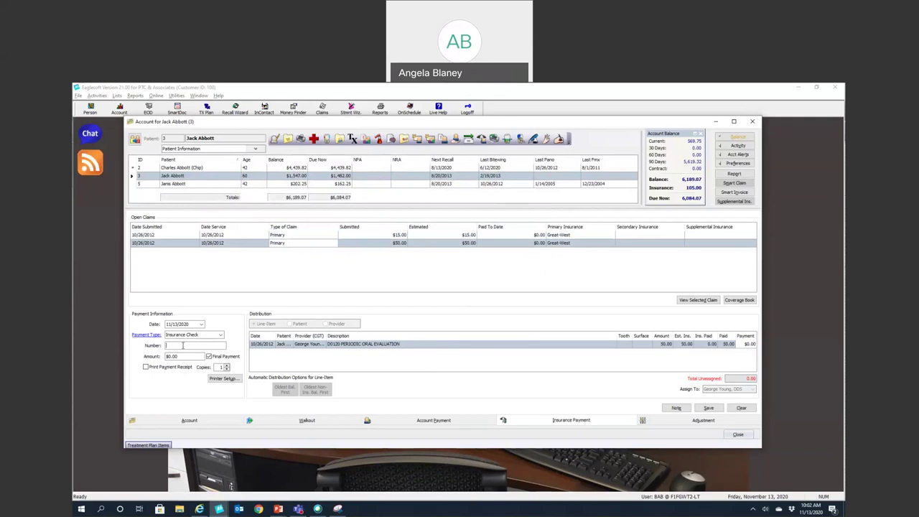
type("32343")
key("Tab")
type("5")
left_click(730, 346)
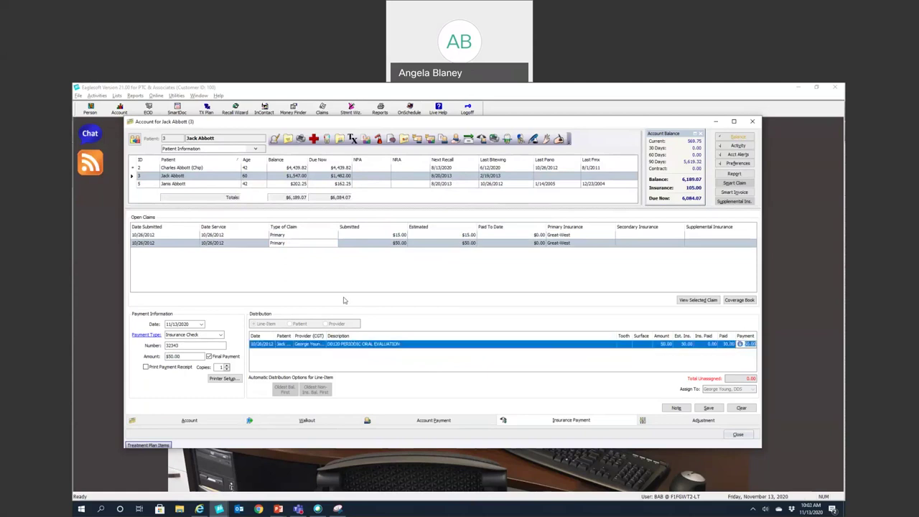
left_click(278, 237)
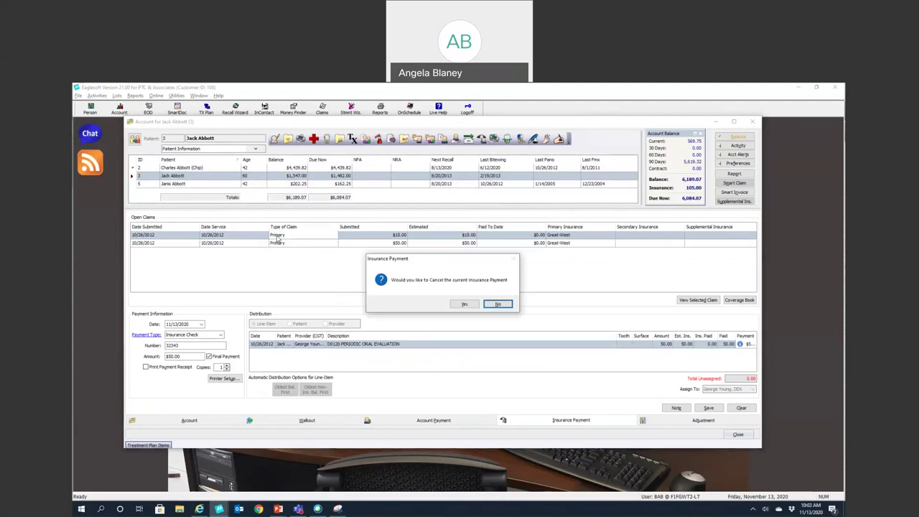
left_click(464, 305)
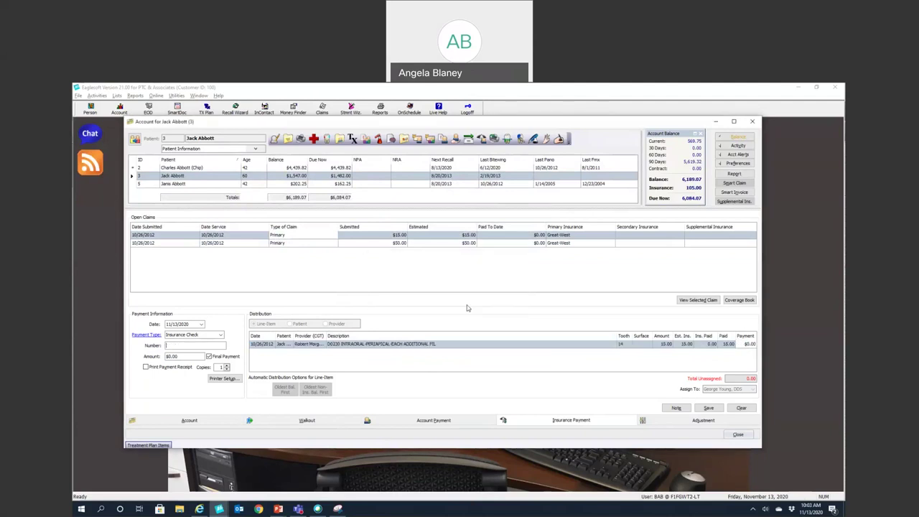
Step: Examine the open claims of the first family member, including the 9/20/2012 claim, and return to the second family member
left_click(201, 168)
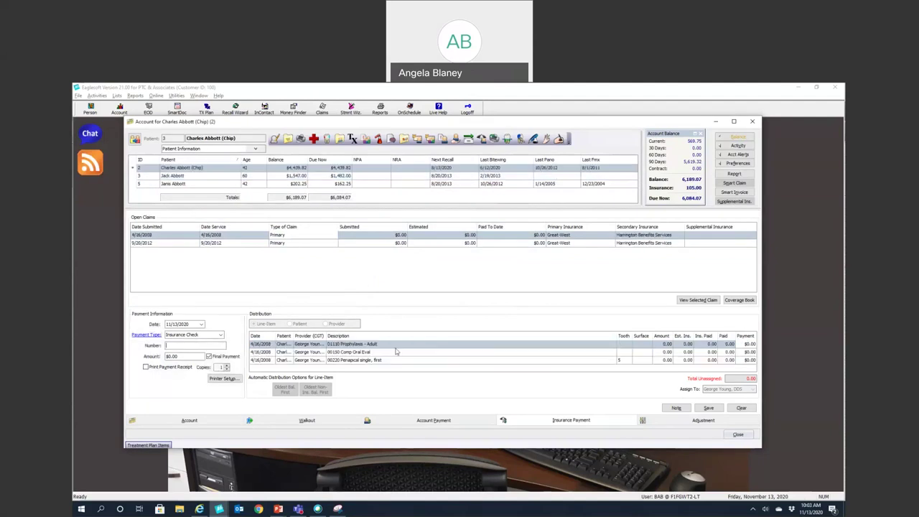
left_click(214, 246)
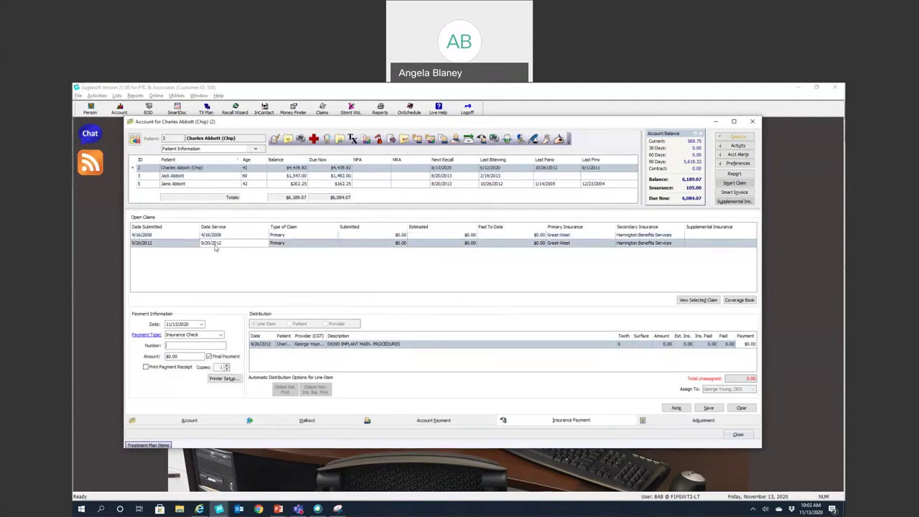
left_click(200, 177)
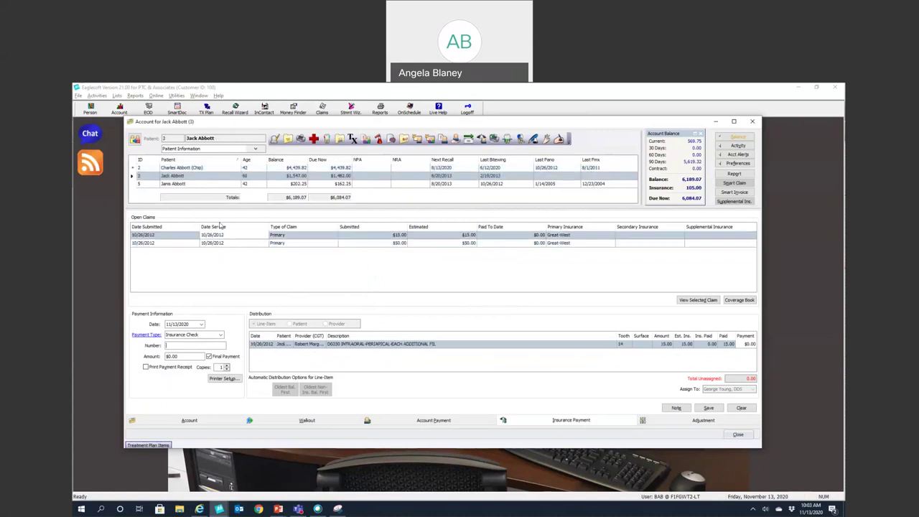
Step: Record a $40.00 insurance check payment numbered 345345 against the open claim of the family member with ID 5
left_click(194, 185)
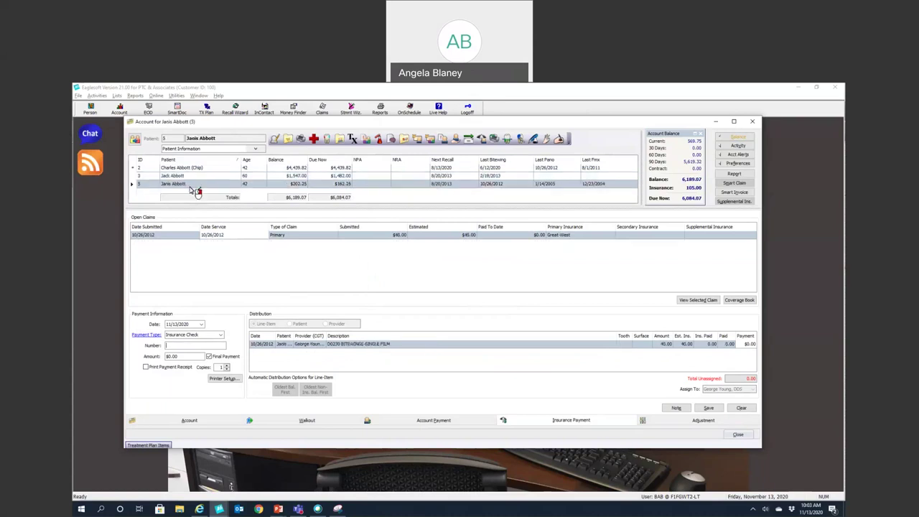
left_click(180, 344)
type("345345")
key("Tab")
type("40.00")
left_click(711, 408)
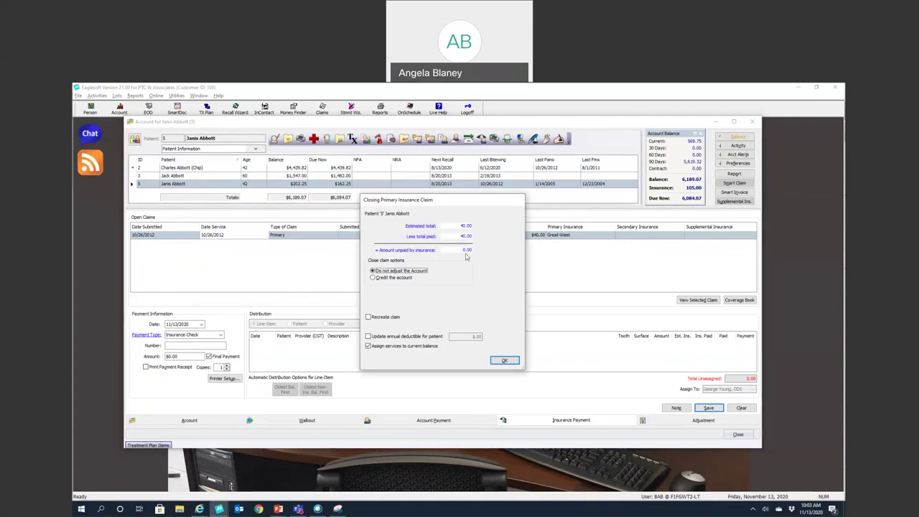
Step: Close the primary insurance claim without adjusting the account and display the account ledger
left_click(373, 277)
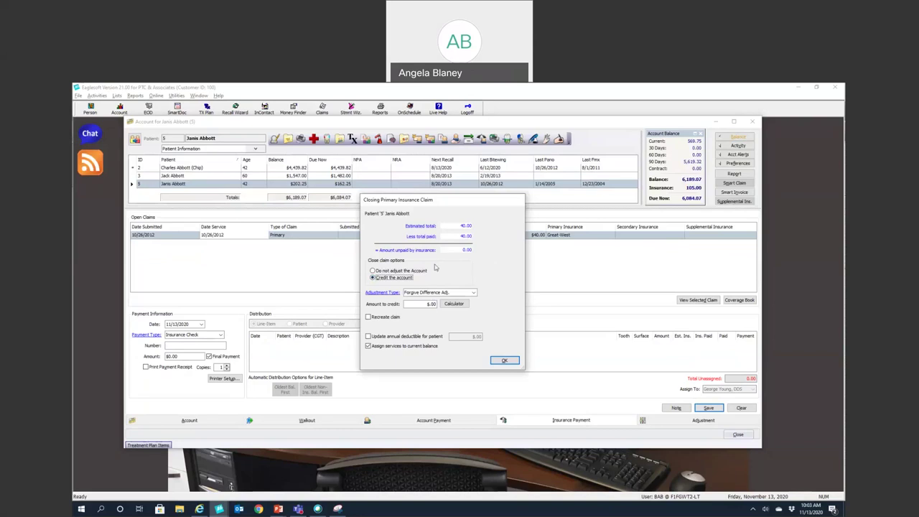
left_click(372, 277)
left_click(373, 272)
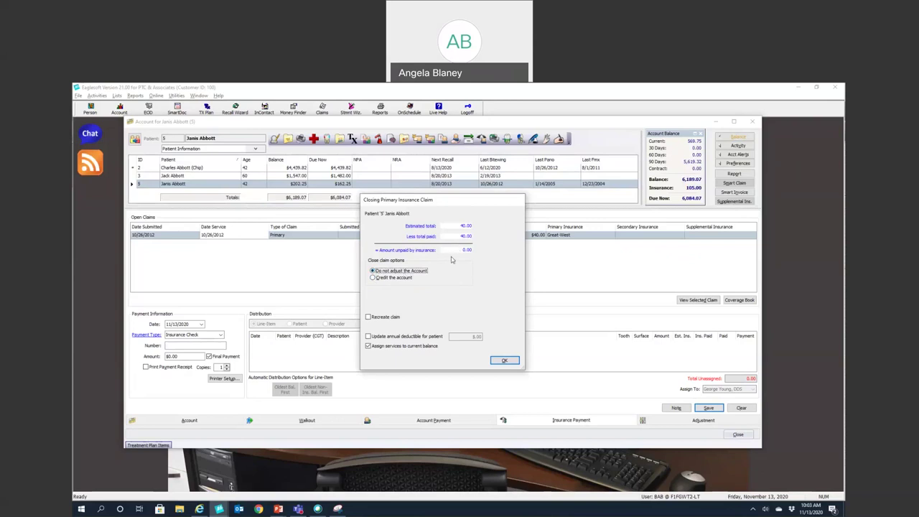
left_click(496, 361)
left_click(182, 423)
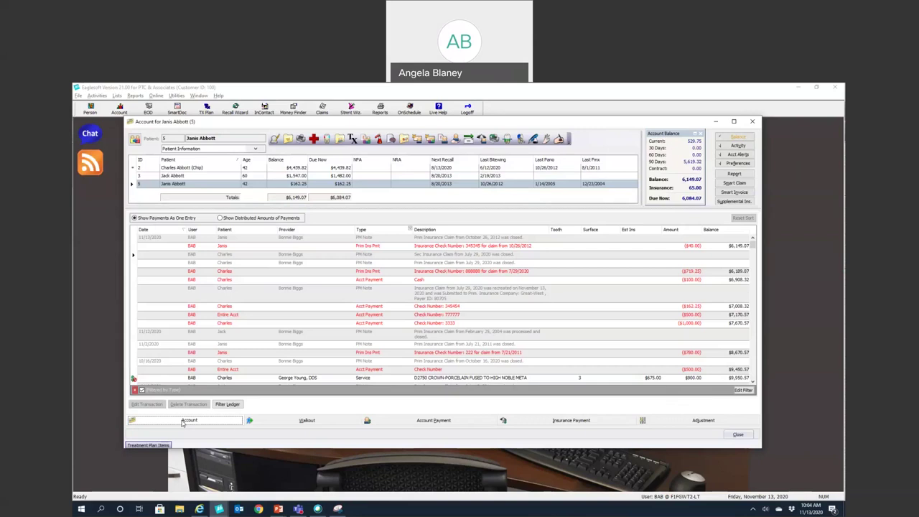
Step: Close the patient account and open the Bulk Insurance Payment window
left_click(749, 123)
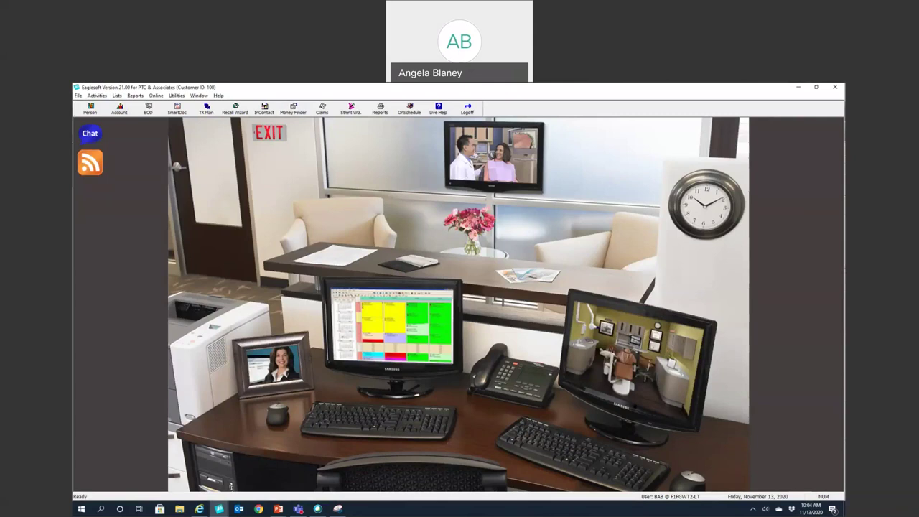
left_click(100, 96)
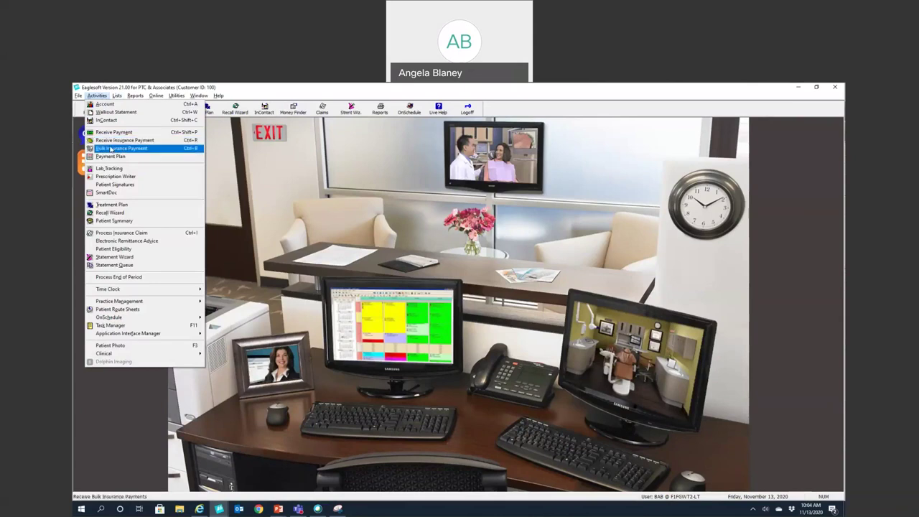
left_click(112, 149)
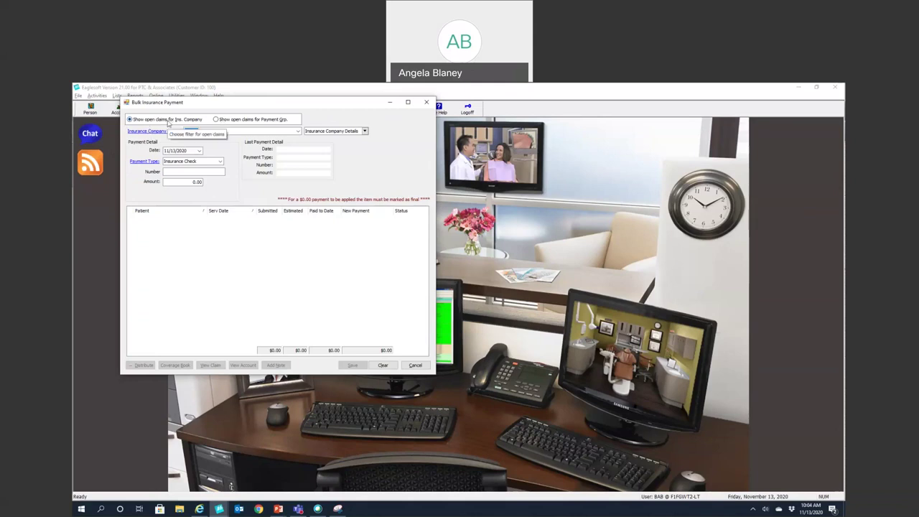
Step: Examine the insurance companies available for filtering the open claims
left_click(216, 120)
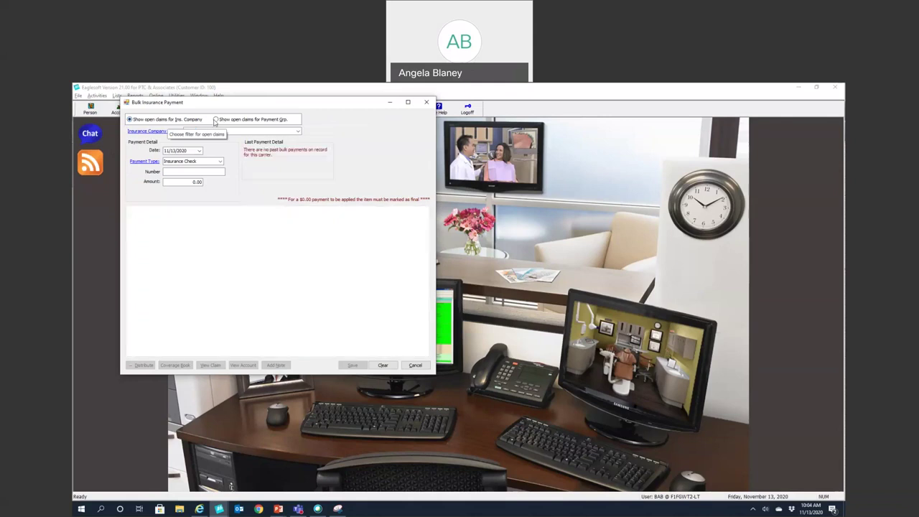
left_click(130, 119)
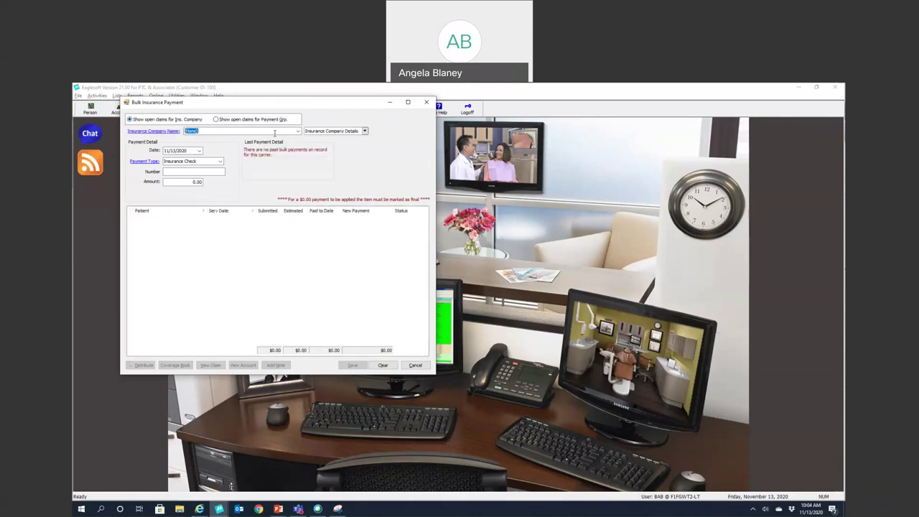
left_click(298, 132)
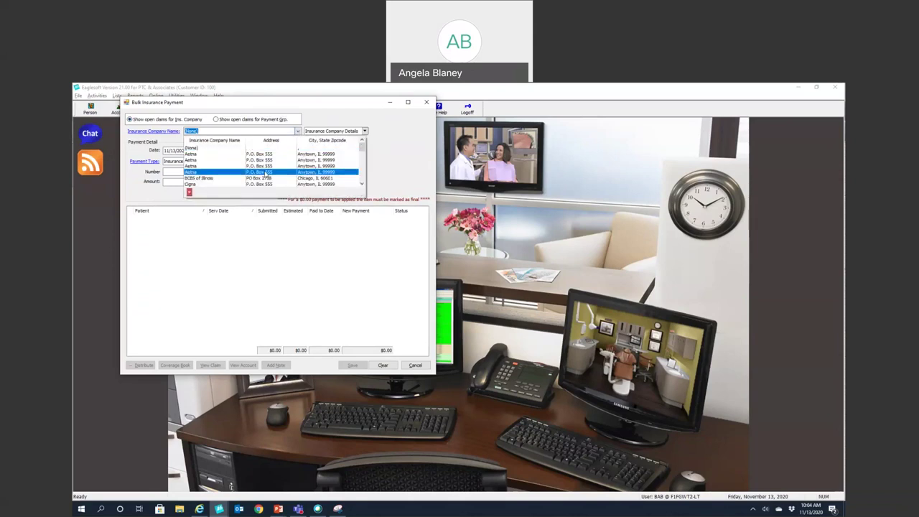
scroll(257, 165, "down", 5)
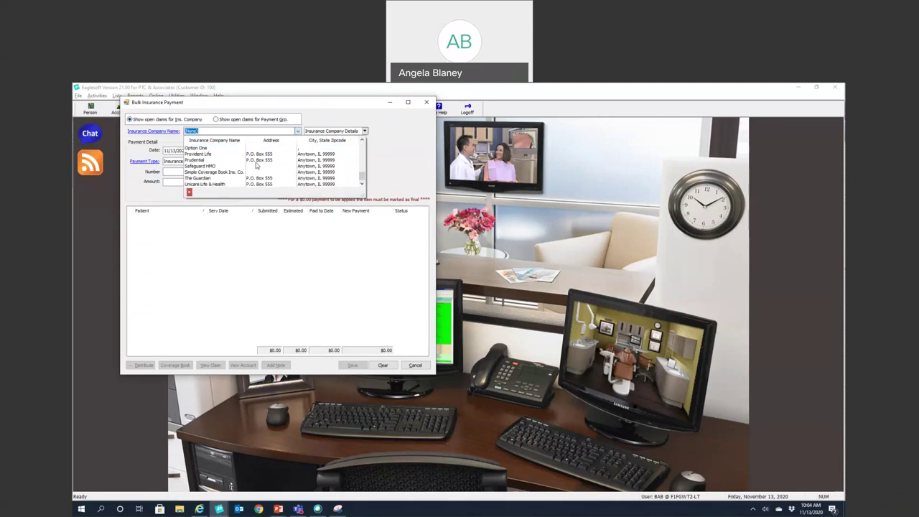
scroll(257, 165, "up", 5)
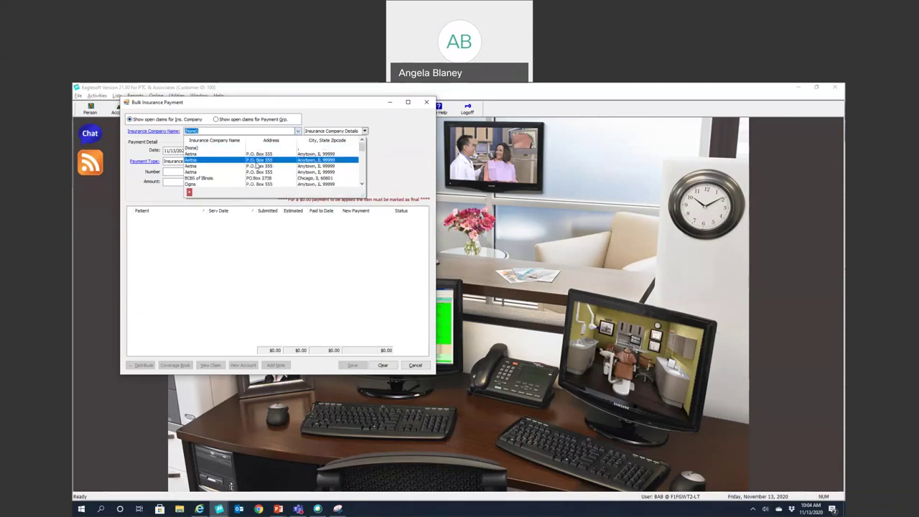
left_click(229, 133)
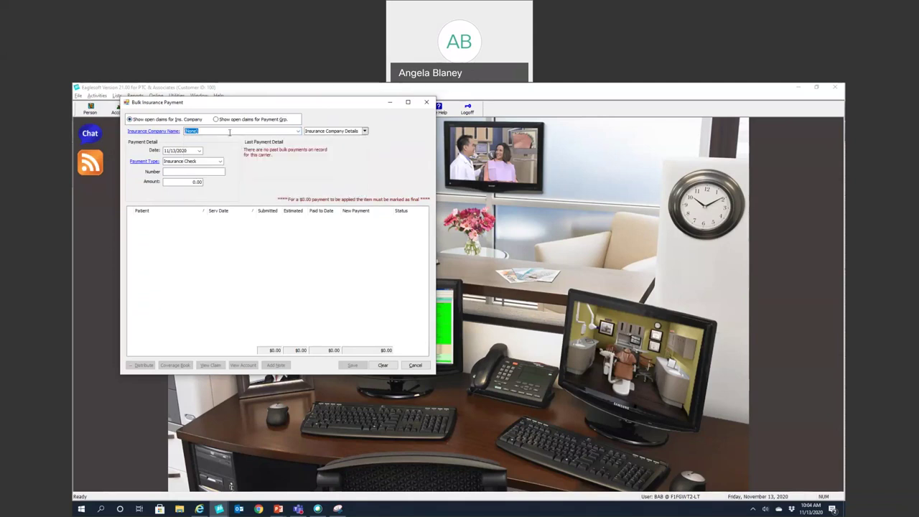
Step: Filter the open claims by payment group and examine the available groups
left_click(217, 119)
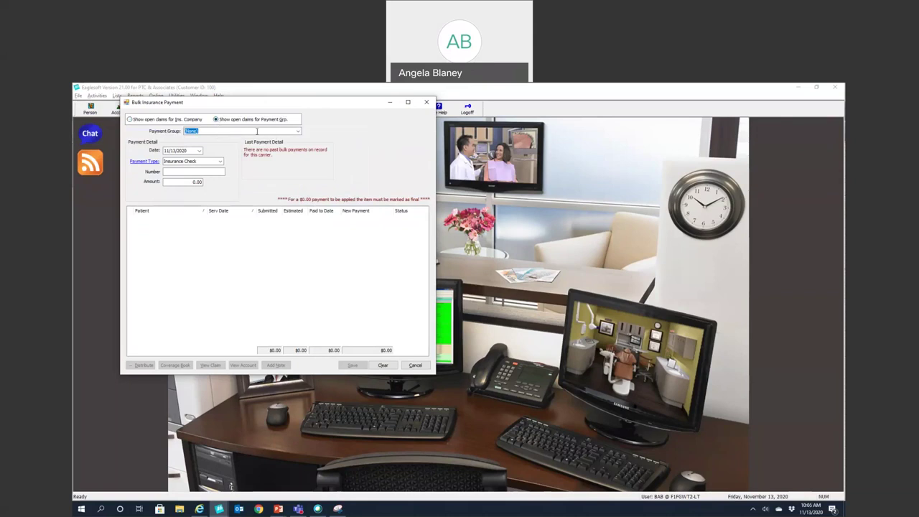
left_click(297, 132)
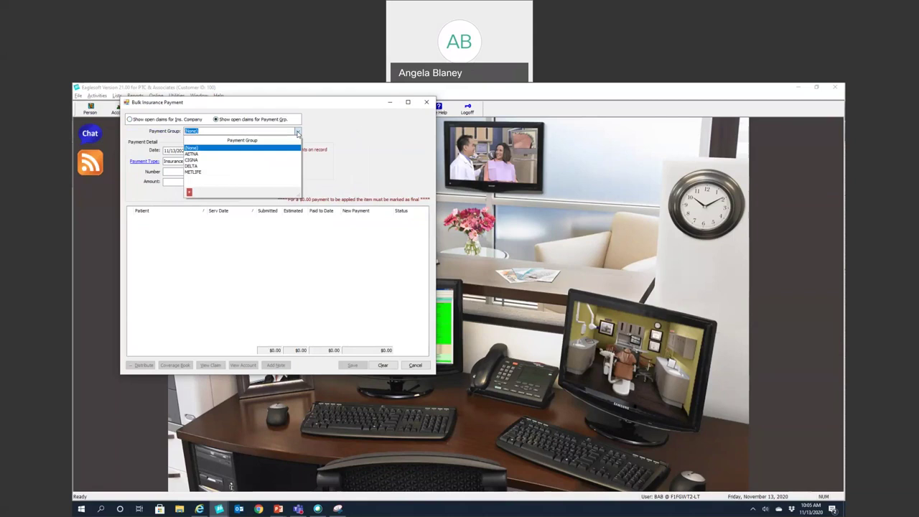
left_click(323, 130)
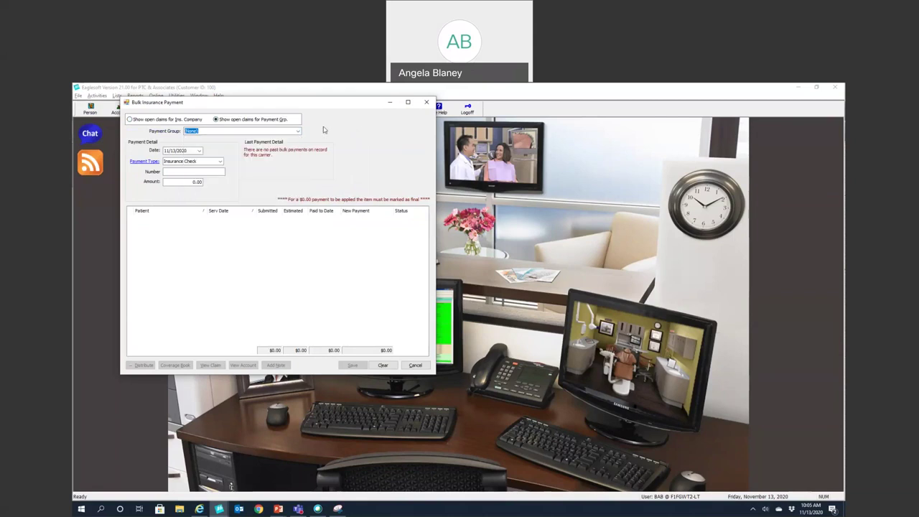
left_click(297, 131)
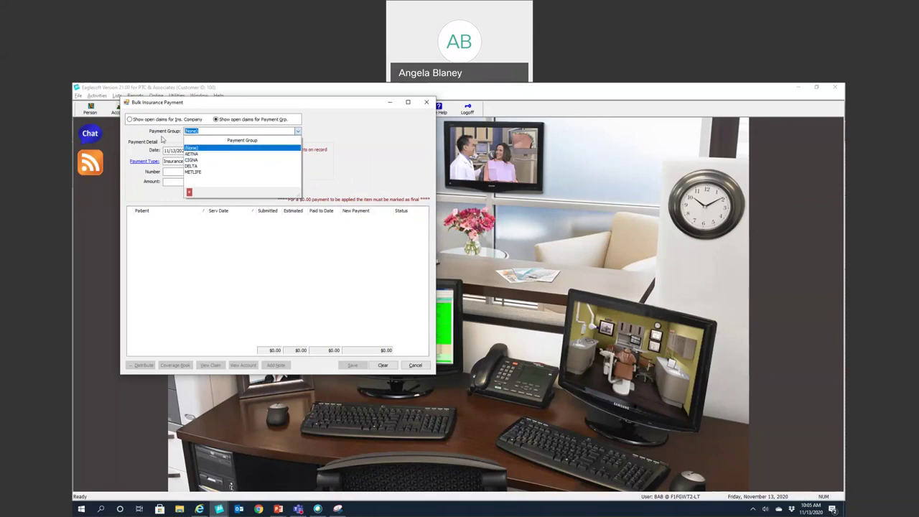
Step: Return the open claims filter to insurance company and review the company choices, keeping (None) selected
left_click(130, 119)
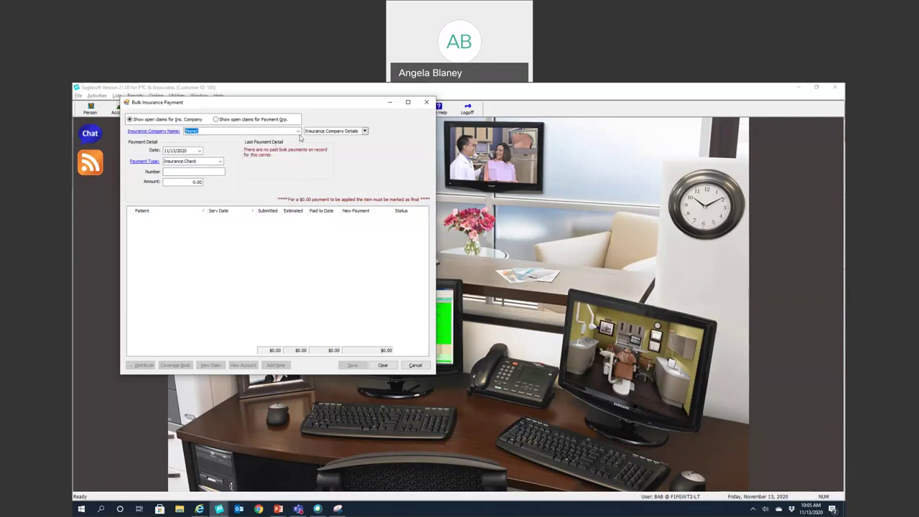
left_click(298, 132)
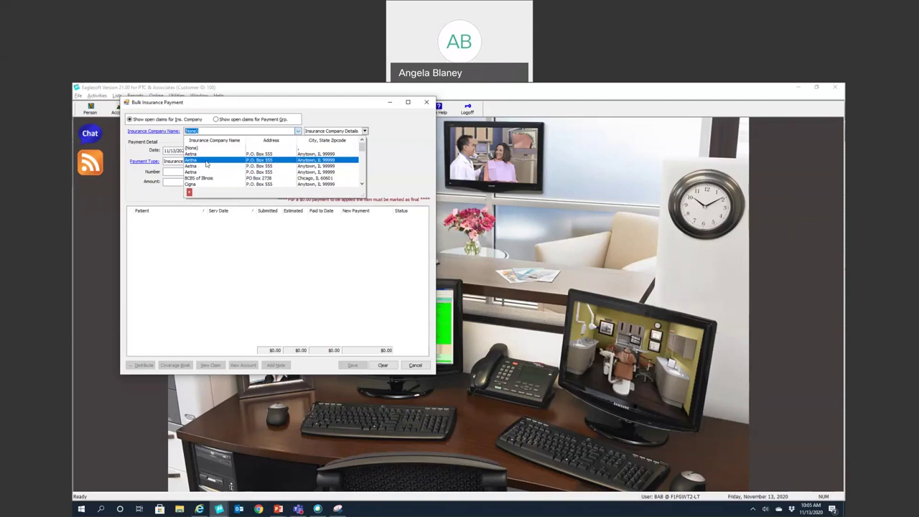
left_click(193, 148)
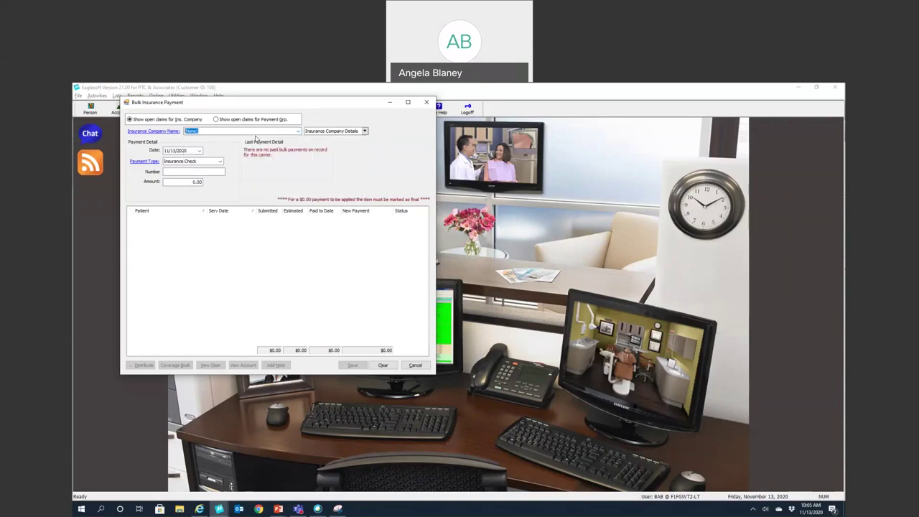
Step: Examine the payment group and claim payer ID of the first Aetna entry in the Insurance Companies List
left_click(161, 131)
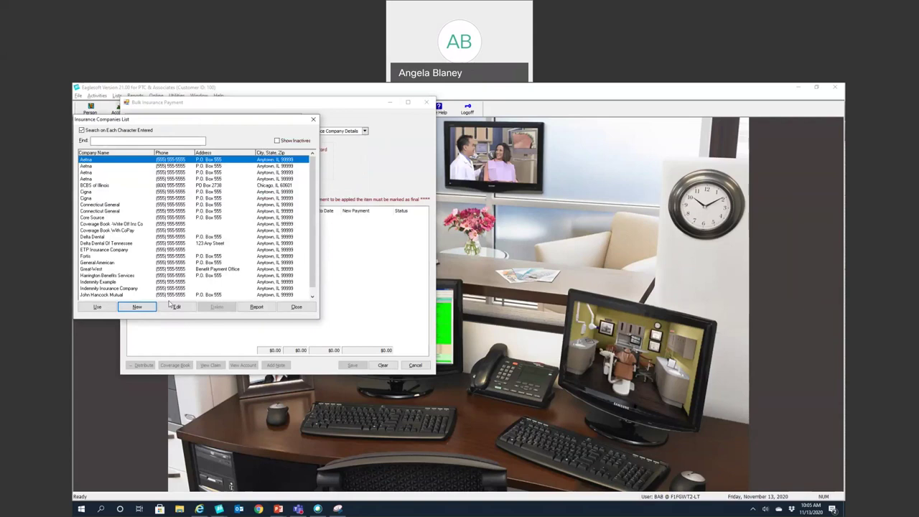
left_click(172, 306)
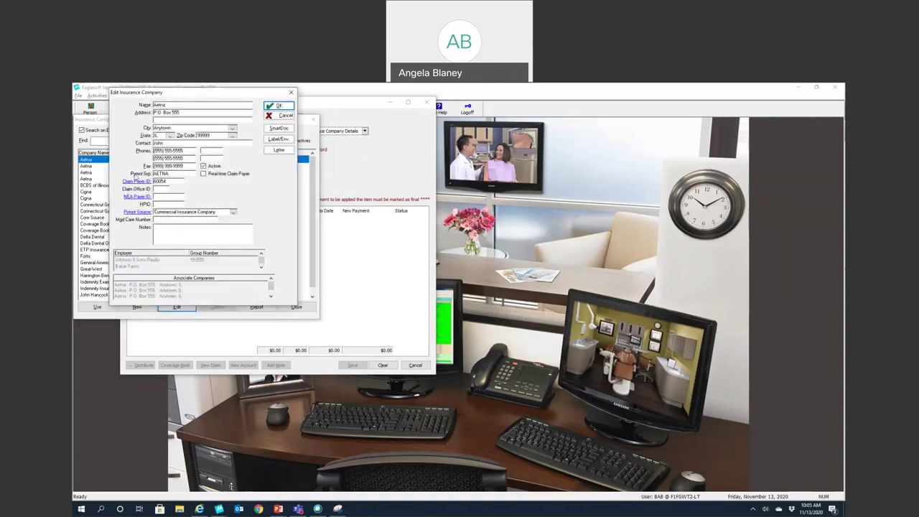
double_click(162, 173)
left_click(180, 179)
left_click(279, 116)
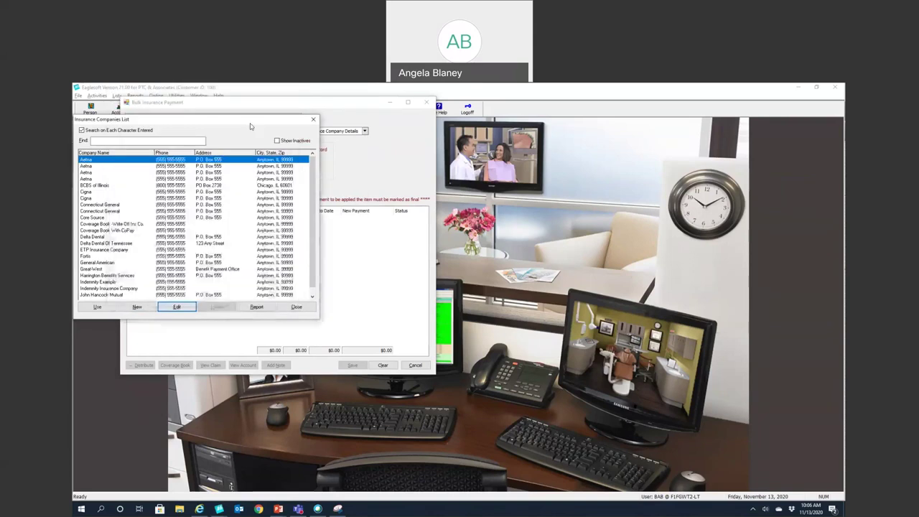
Step: Check the payment groups of the second and fourth Aetna entries and close the Insurance Companies List
left_click(108, 165)
left_click(168, 306)
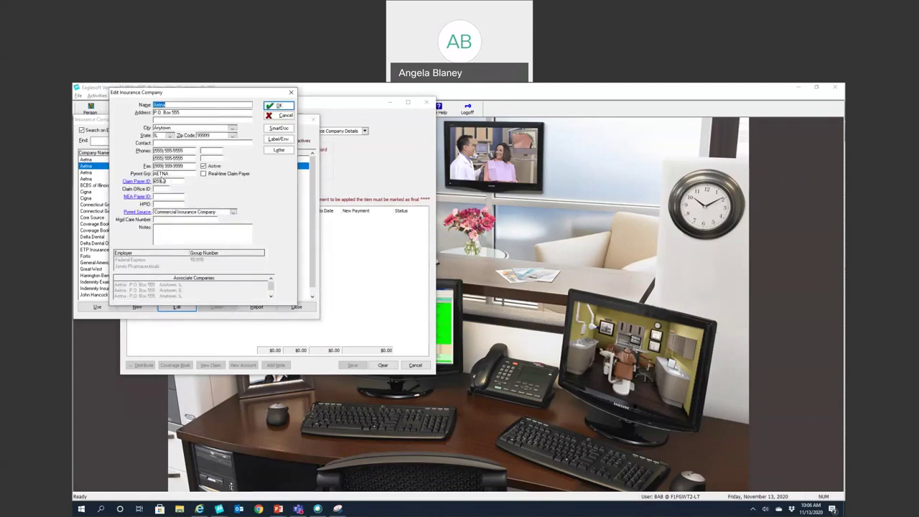
left_click(270, 116)
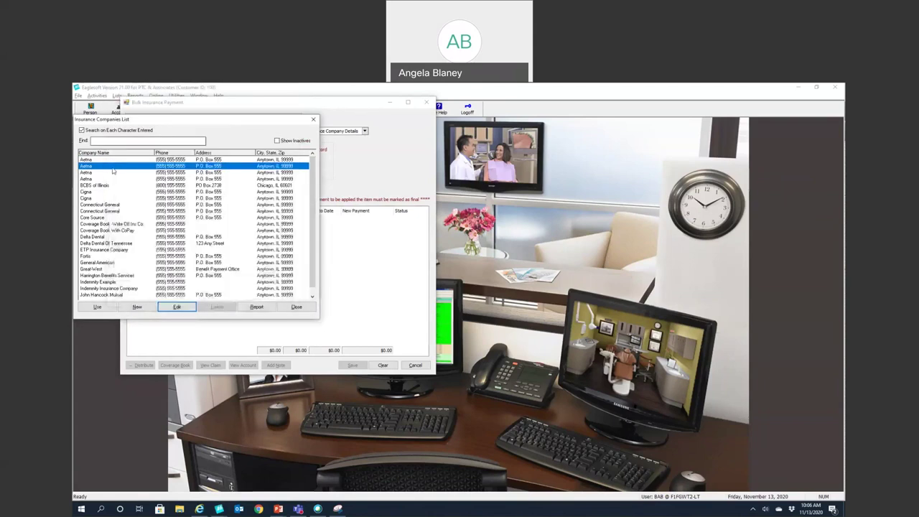
left_click(104, 179)
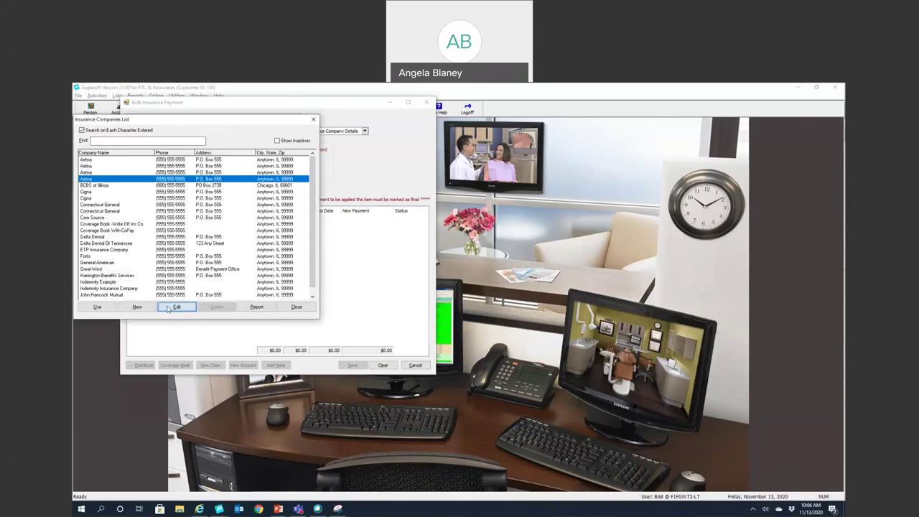
left_click(165, 308)
left_click(165, 182)
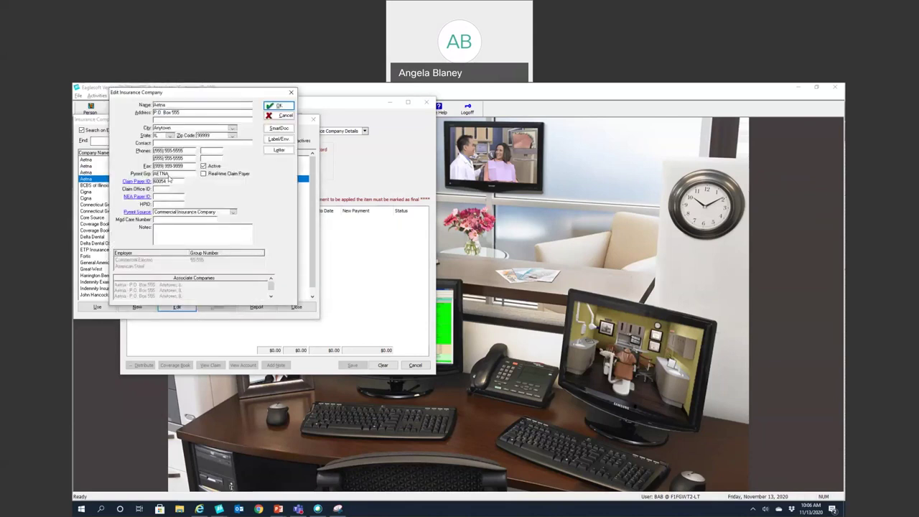
left_click(279, 116)
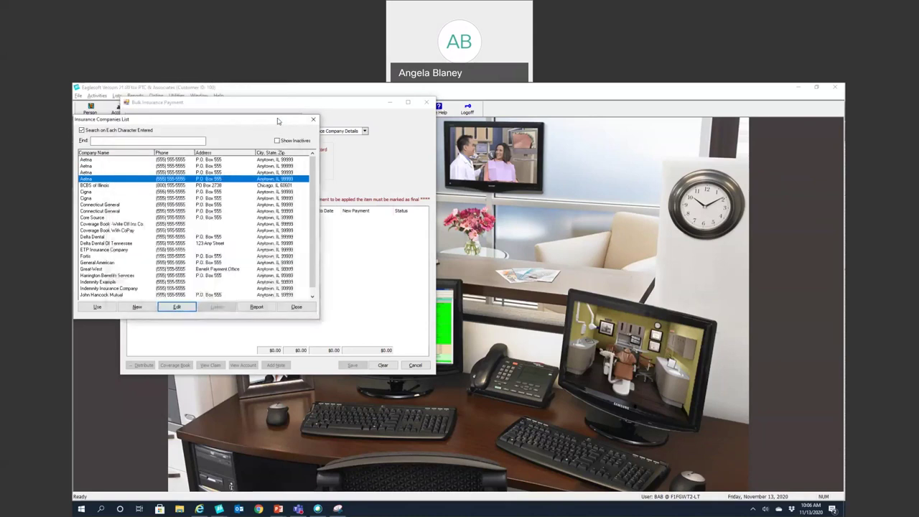
left_click(313, 120)
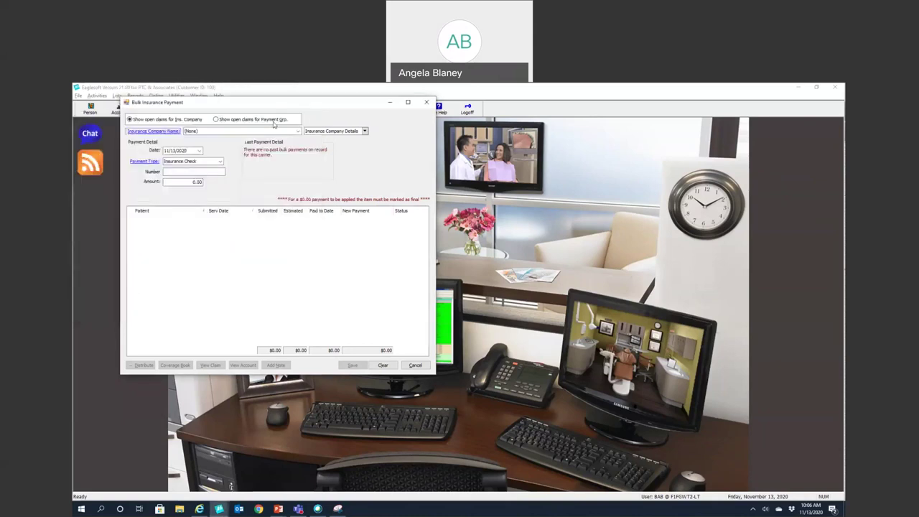
Step: Show the open claims for the AETNA payment group
left_click(217, 120)
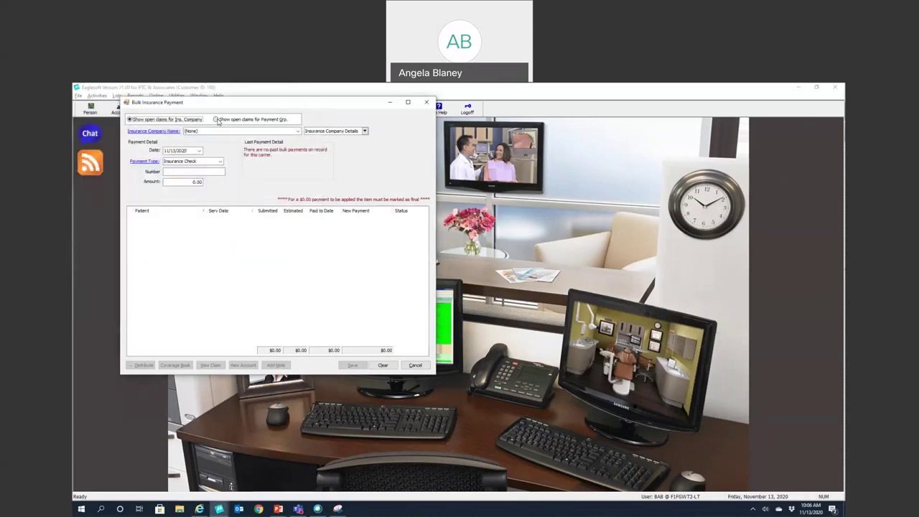
left_click(297, 130)
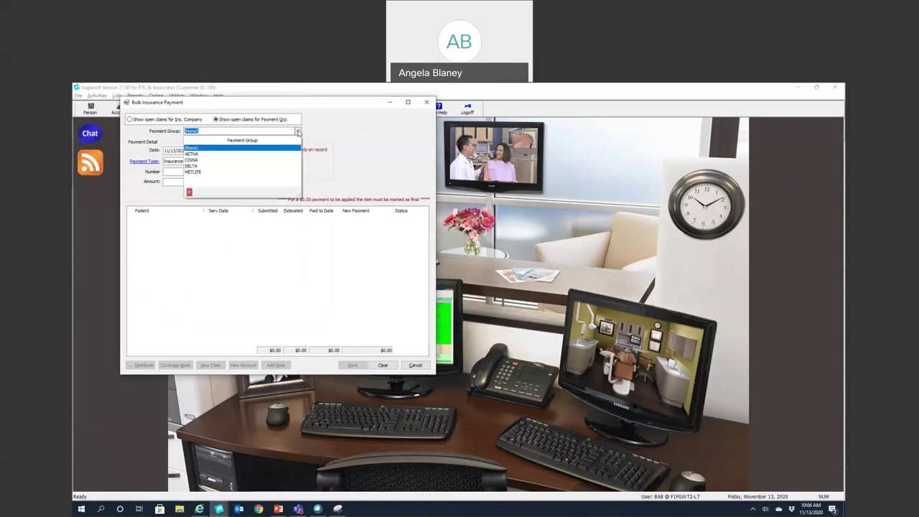
left_click(230, 154)
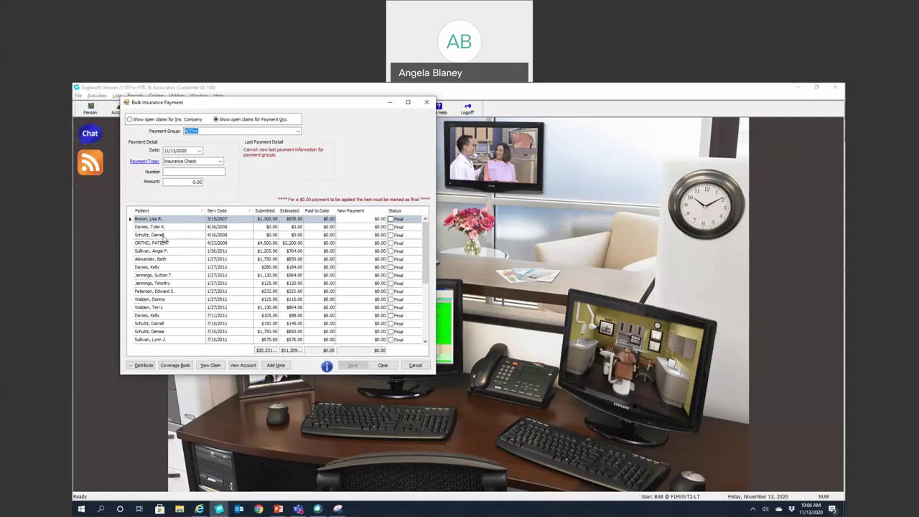
Step: Enter check number 54644 and an amount of 1000 for the bulk insurance payment
left_click(175, 173)
type("54644")
key("Tab")
type("1000.")
key("BackSpace")
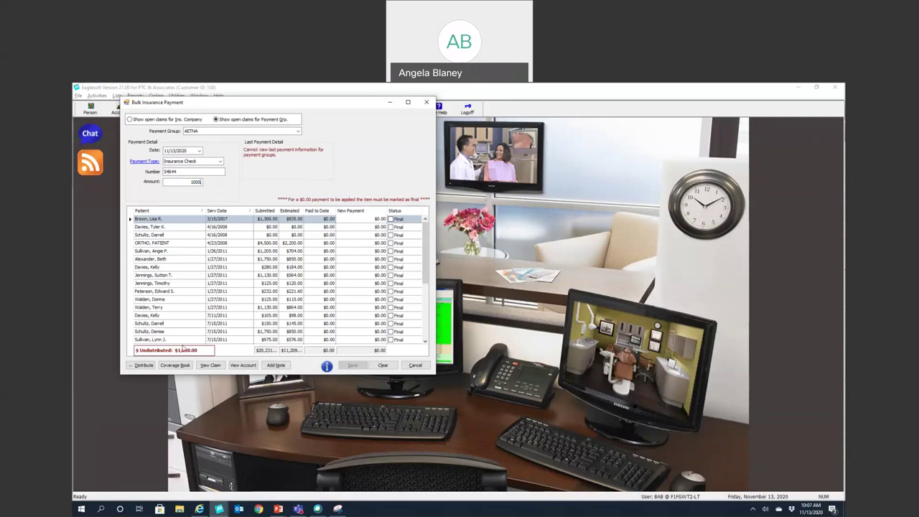
Step: Enter a new payment of $564.00 on the 1/27/2011 claim that has $1,130.00 submitted and $564.00 estimated
left_click(379, 219)
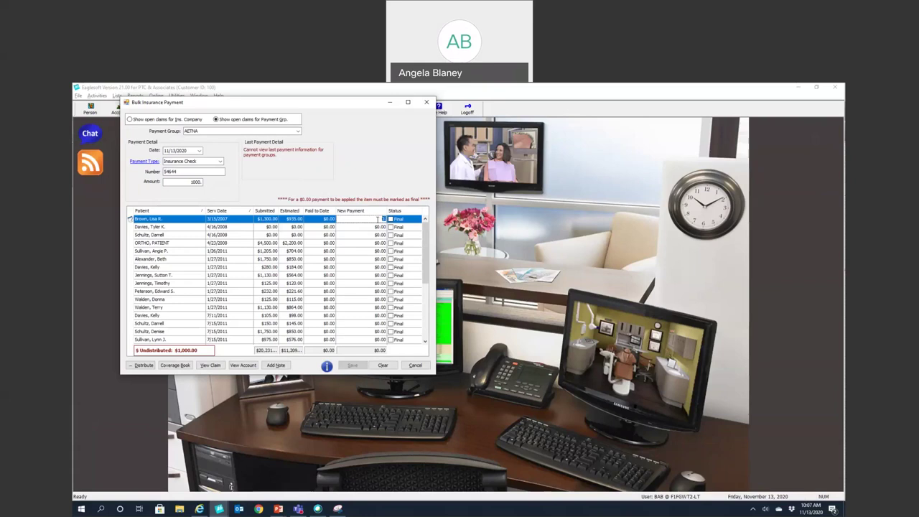
left_click(375, 276)
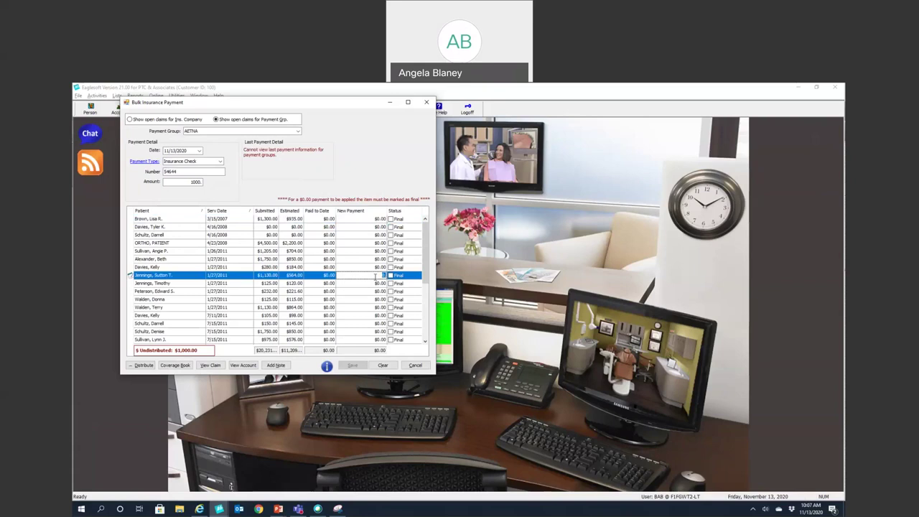
type("164.")
type("00")
Step: Review how the $564.00 payment is distributed across the claim's line items, then collapse the distribution details
left_click(143, 365)
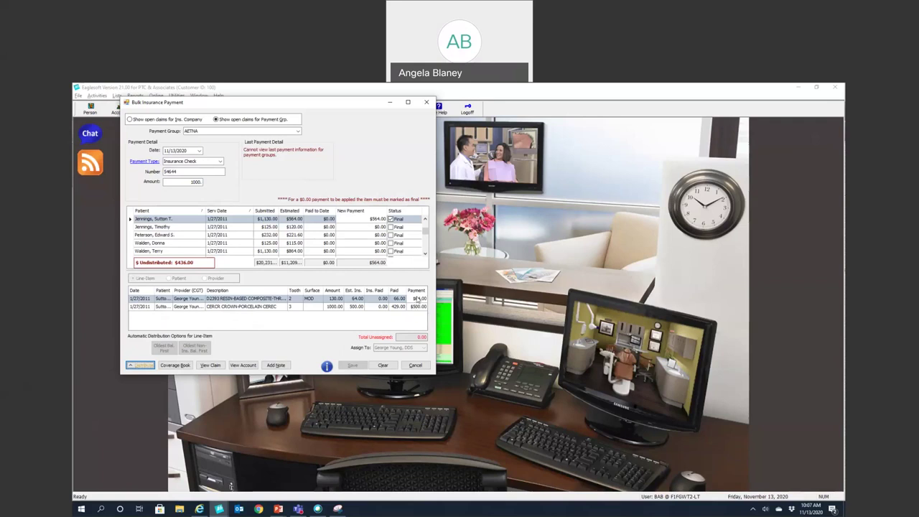
left_click(418, 298)
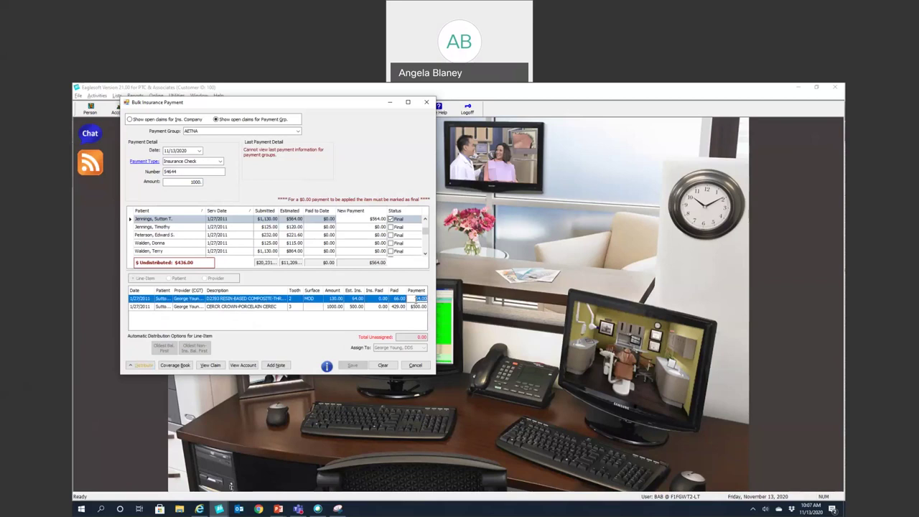
left_click(138, 366)
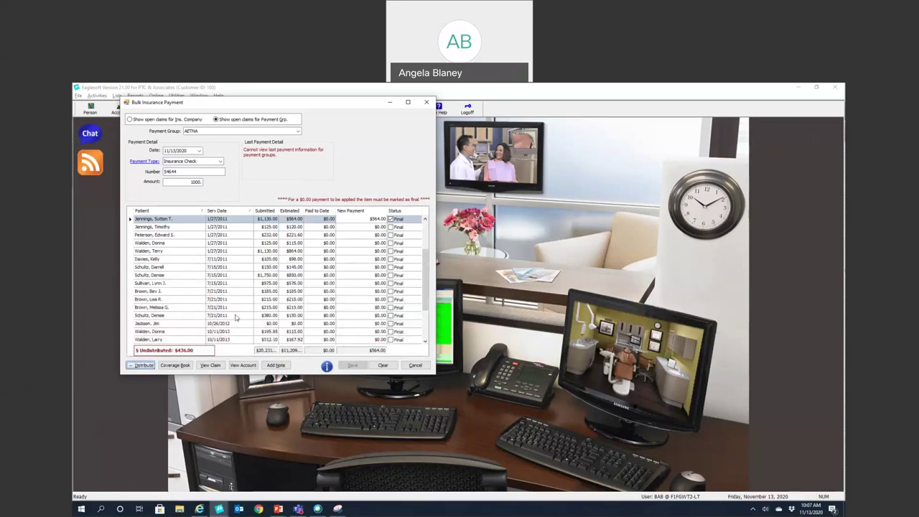
Step: Enter a new payment of $221.60 on the 1/27/2011 claim with $232.00 submitted
left_click(390, 219)
left_click(374, 235)
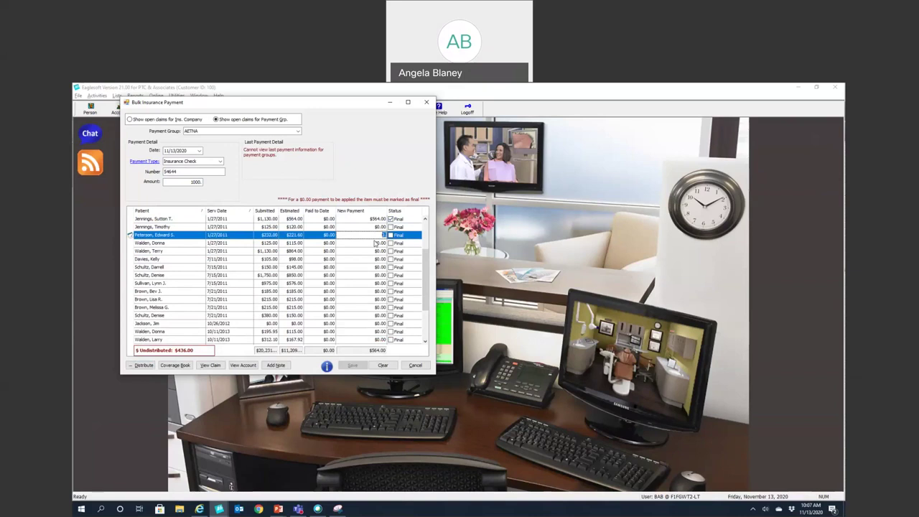
type("221.60")
Step: View the account window and the individual claim details for the $221.60 payment's patient, closing each
left_click(243, 365)
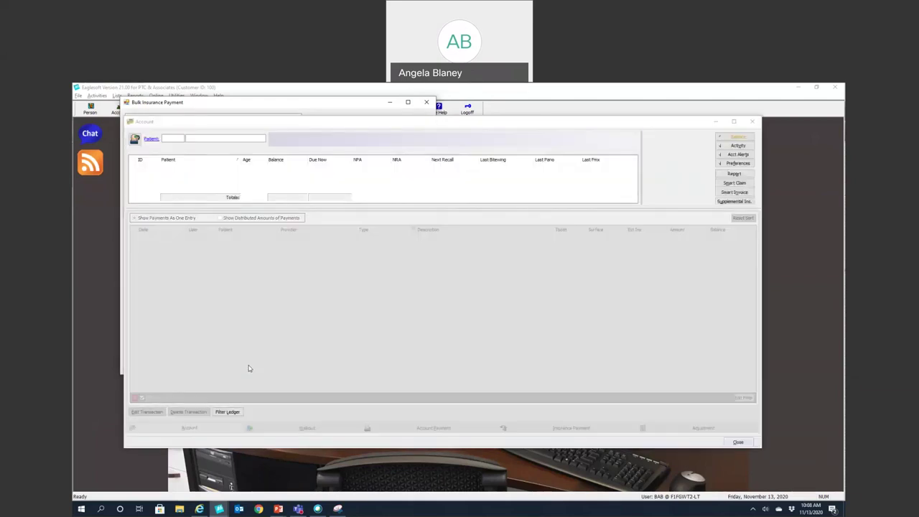
left_click(752, 121)
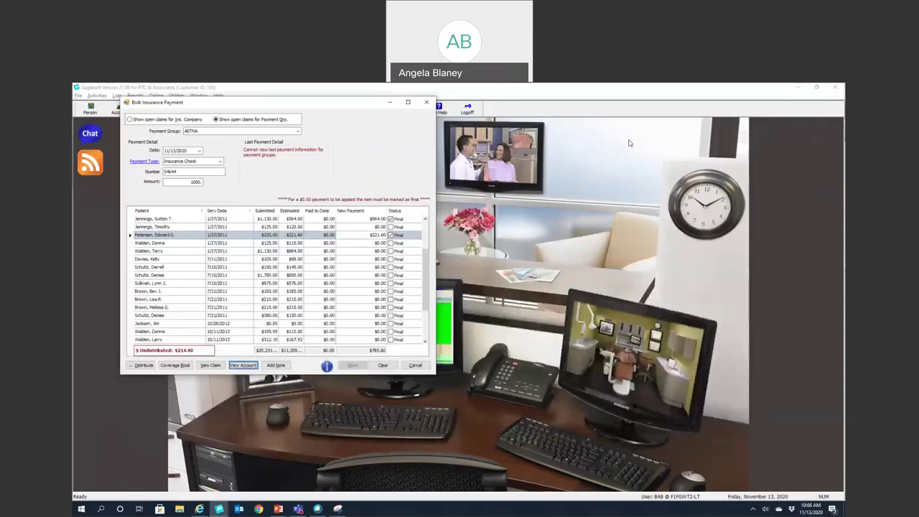
left_click(205, 366)
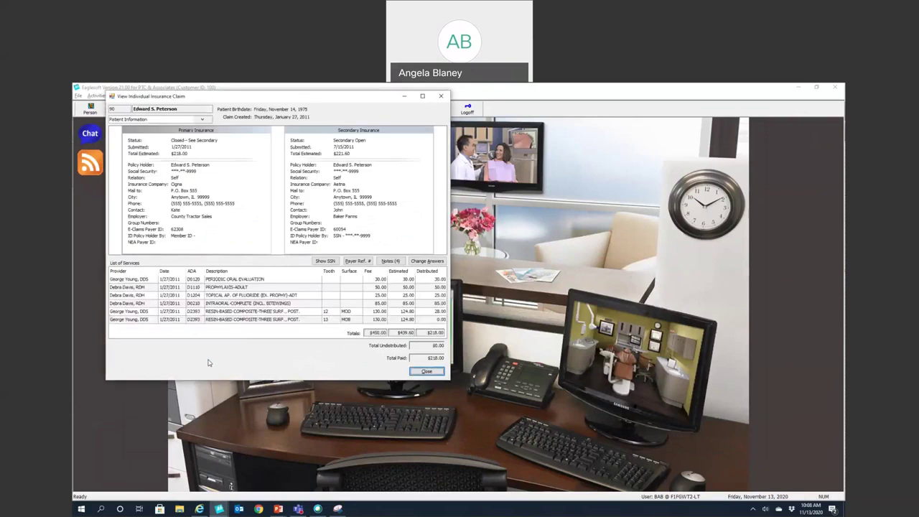
left_click(413, 374)
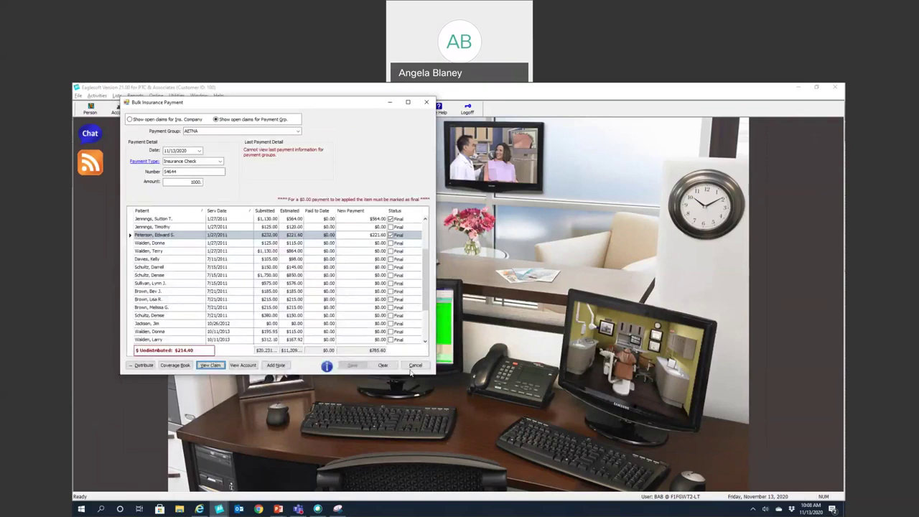
Step: Draft an account note for the selected claim's patient reading "Claim denied due to maxing out benefits"
left_click(276, 366)
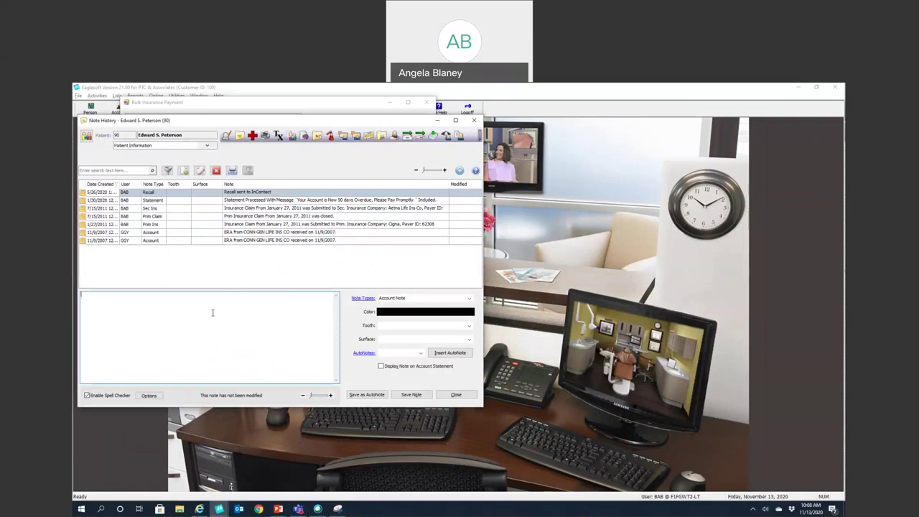
type("Claim denied due to maxxing")
key("BackSpace")
key("BackSpace")
key("BackSpace")
key("BackSpace")
key("BackSpace")
type("ing out benef")
Step: Toggle the note's display on the account statement on and off, and close the note history discarding the note
left_click(382, 367)
left_click(381, 366)
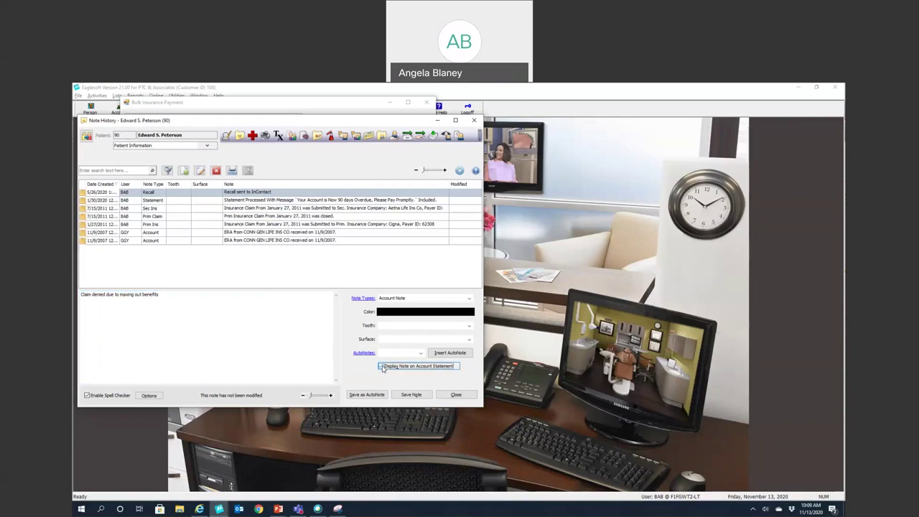
left_click(381, 367)
left_click(414, 397)
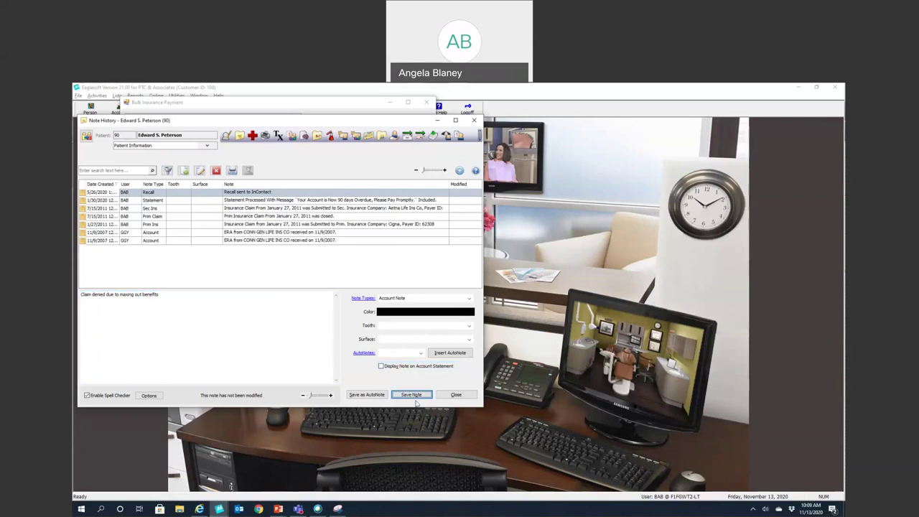
left_click(449, 397)
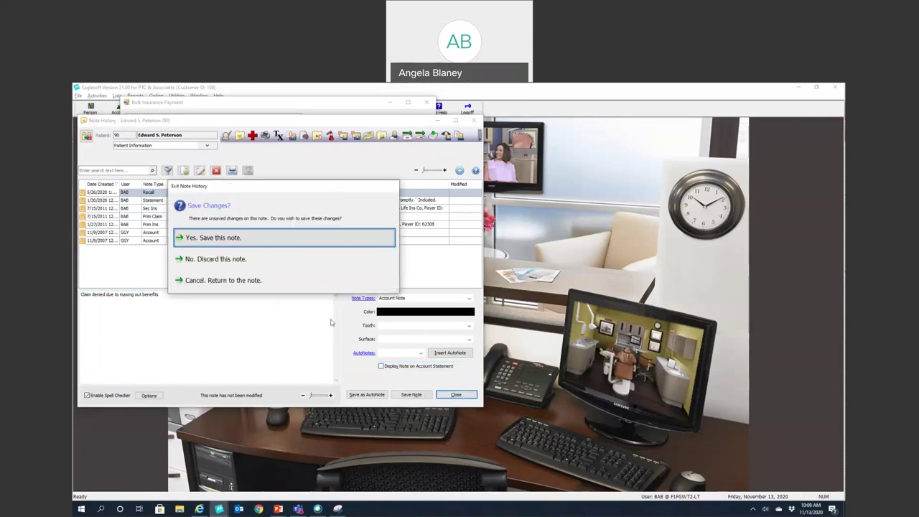
left_click(215, 258)
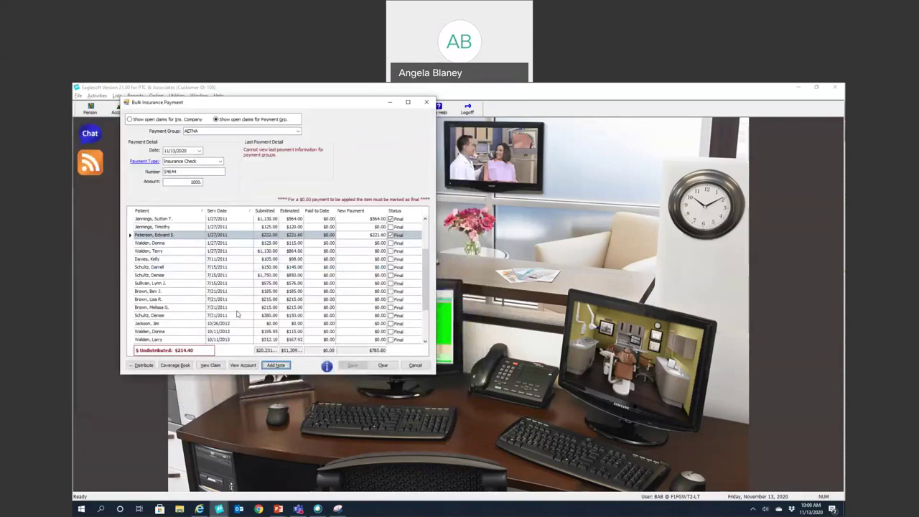
Step: Check the selected claim's coverage book without assigning one, and close the bulk insurance payment without saving
left_click(175, 366)
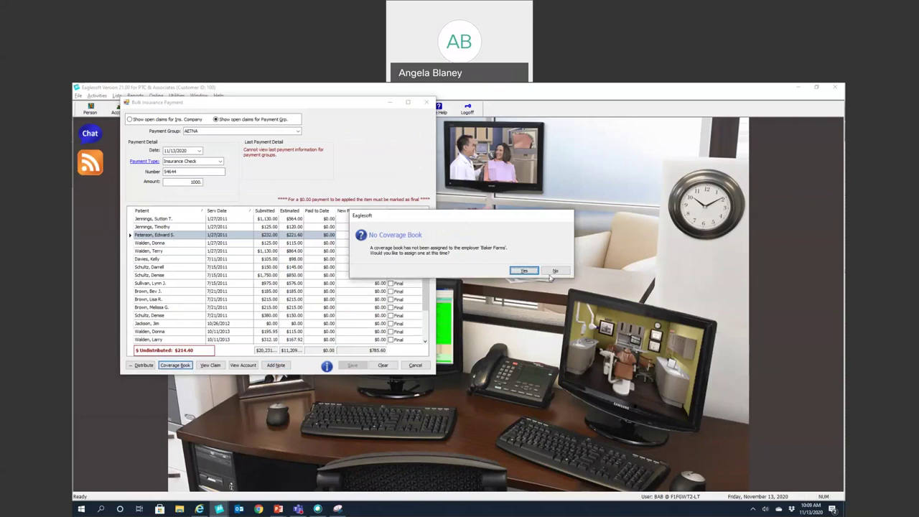
left_click(555, 271)
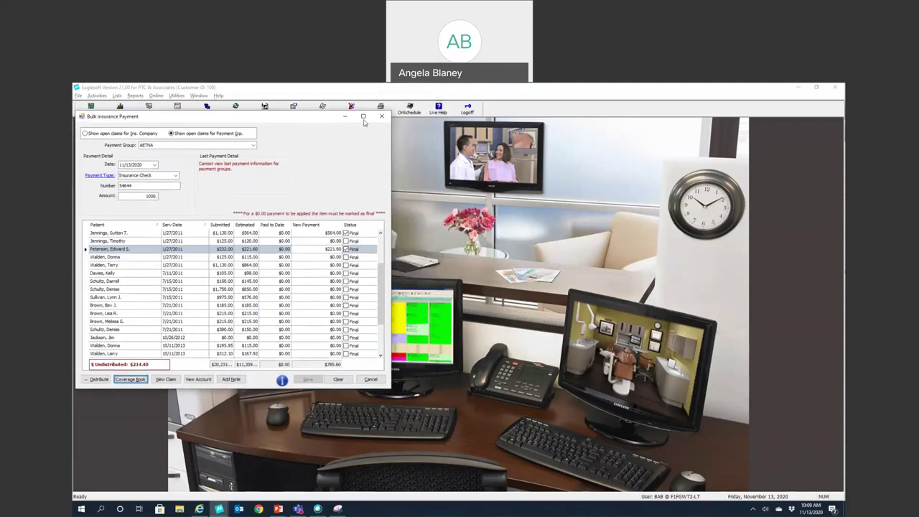
left_click(383, 120)
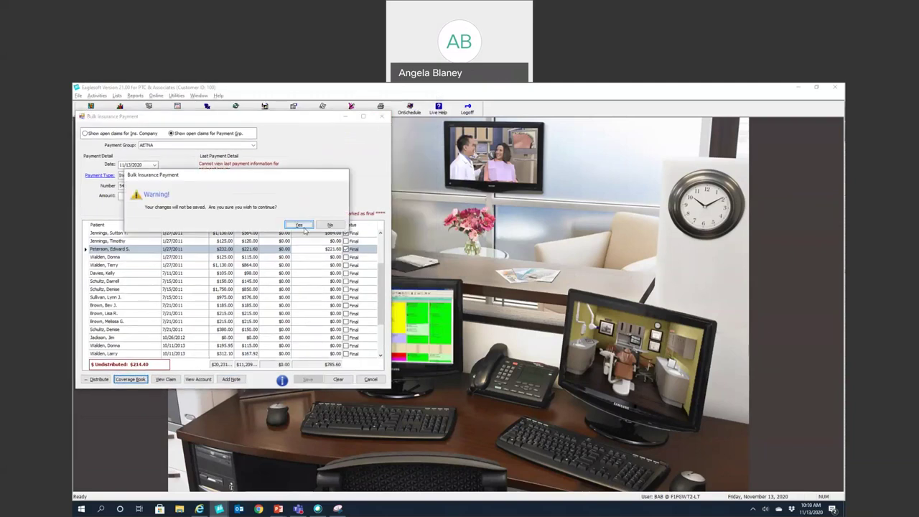
left_click(299, 225)
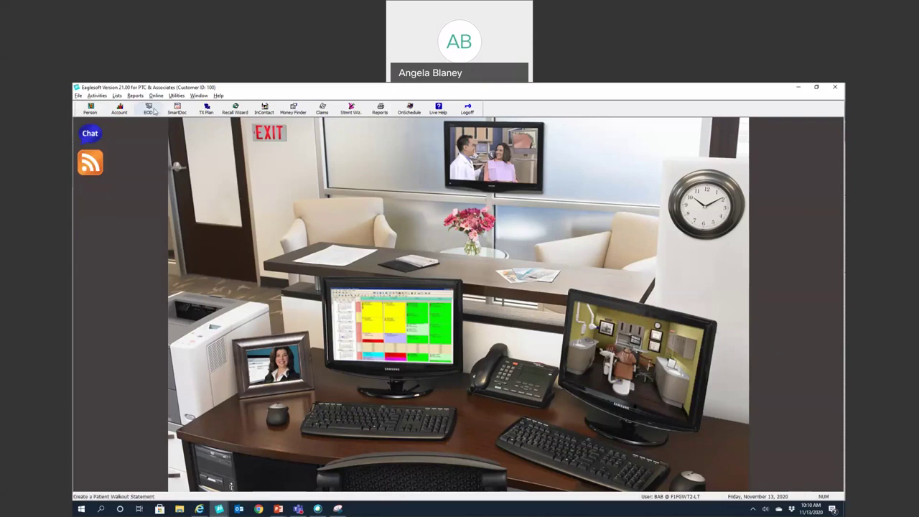
Step: Search accounts by the patient's last name and open the second match without applying the unassigned credits
left_click(121, 108)
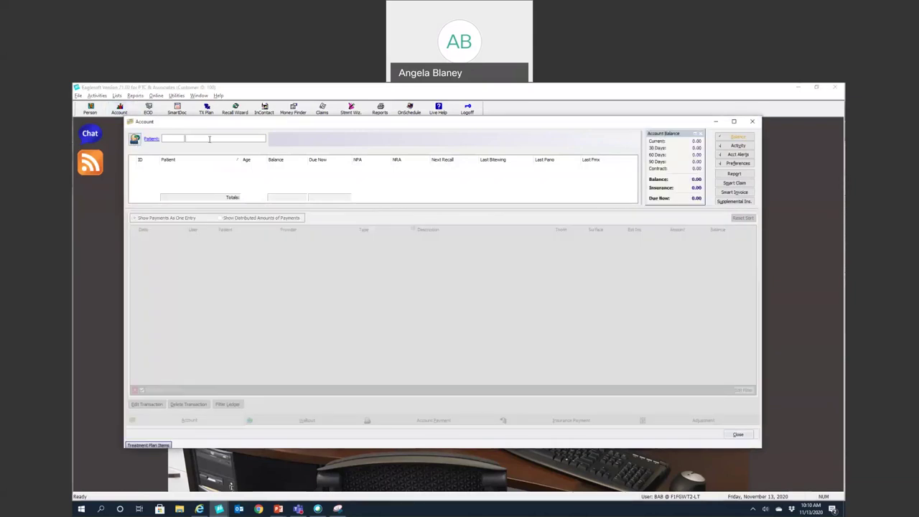
type("black")
key("Return")
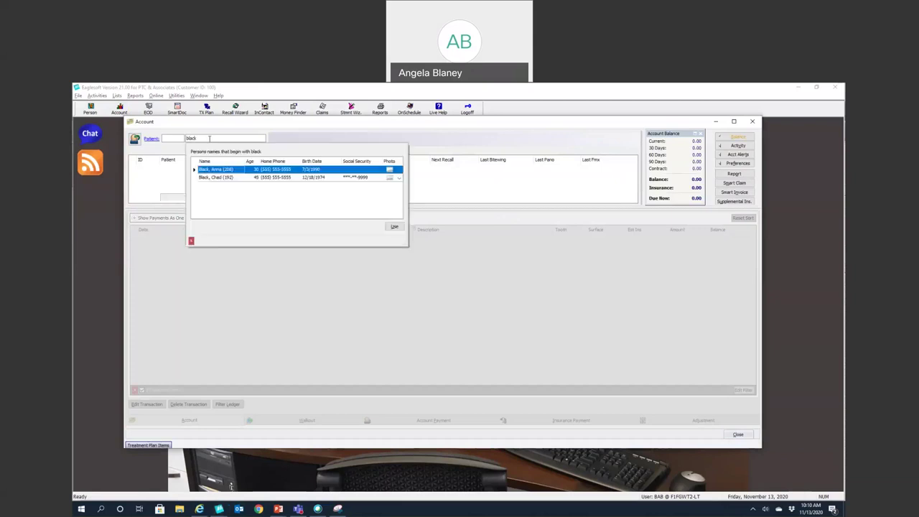
double_click(230, 181)
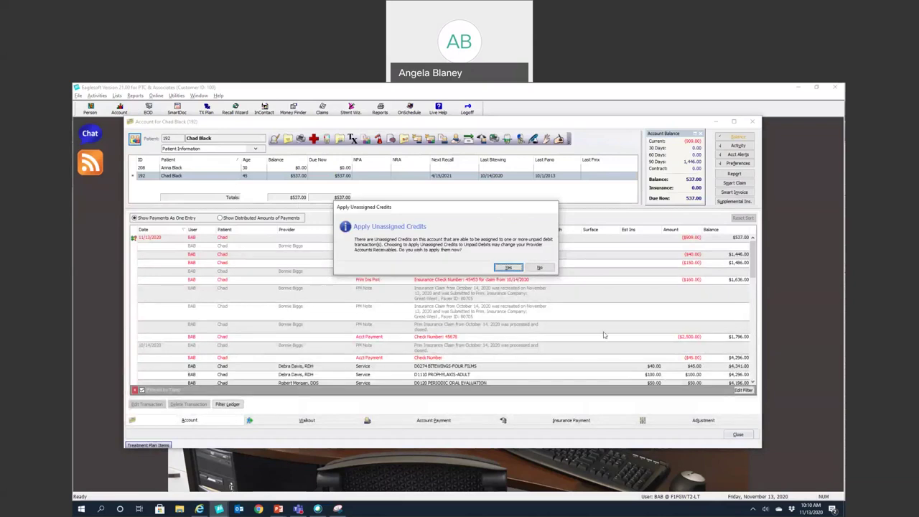
left_click(540, 267)
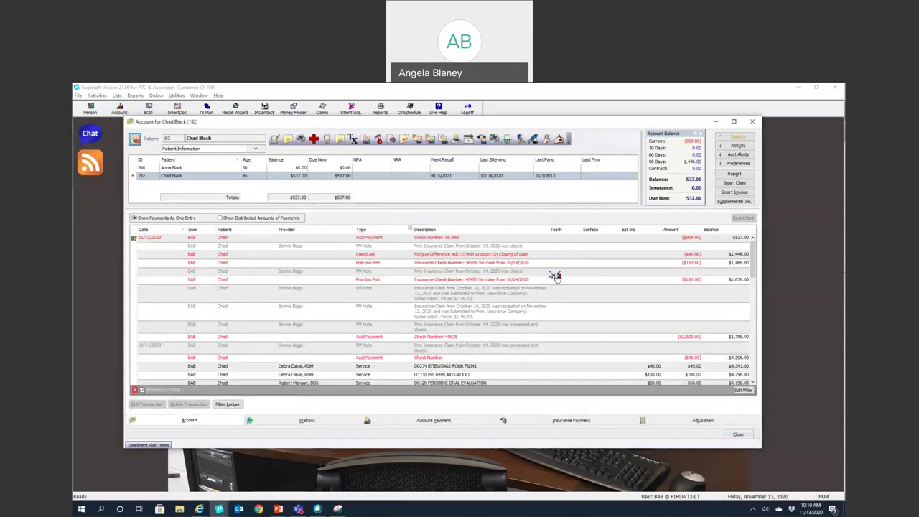
Step: Start an account adjustment and check the productivity impact of the Aetna Adjustment type in the Adjustment Type List
left_click(702, 422)
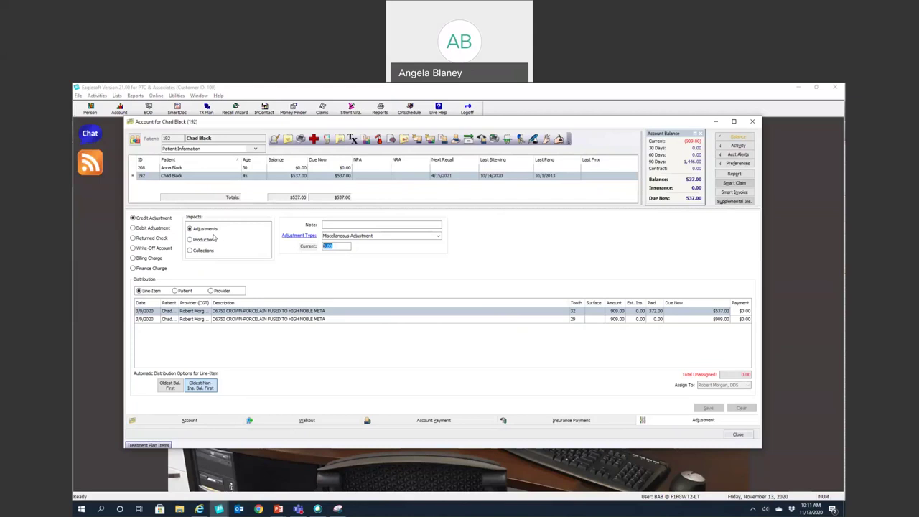
left_click(294, 236)
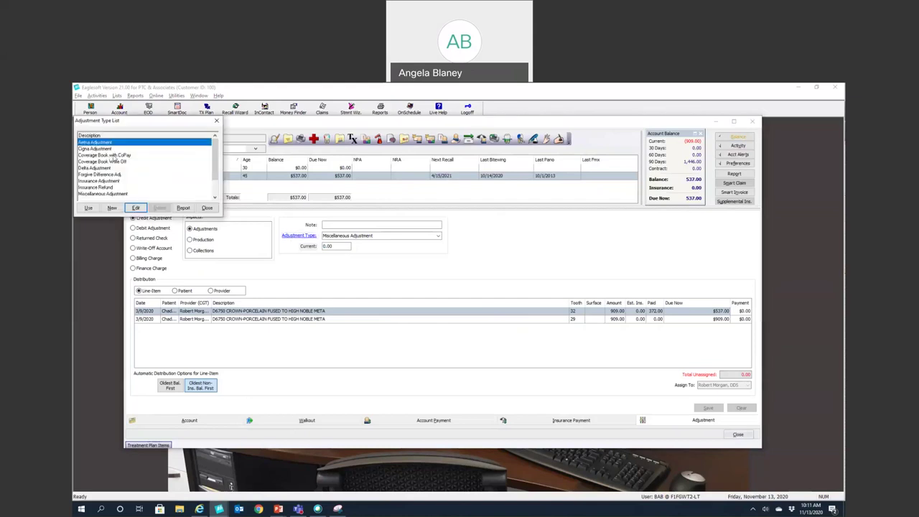
left_click(136, 208)
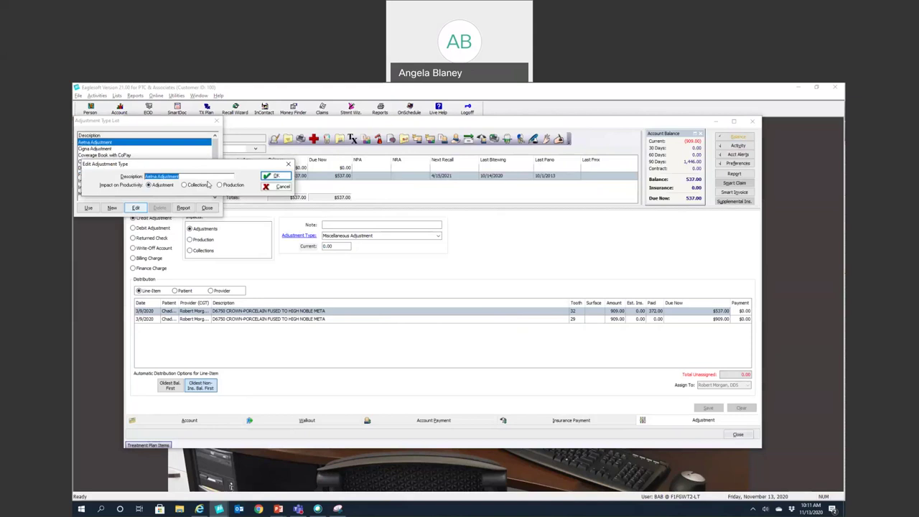
left_click(272, 175)
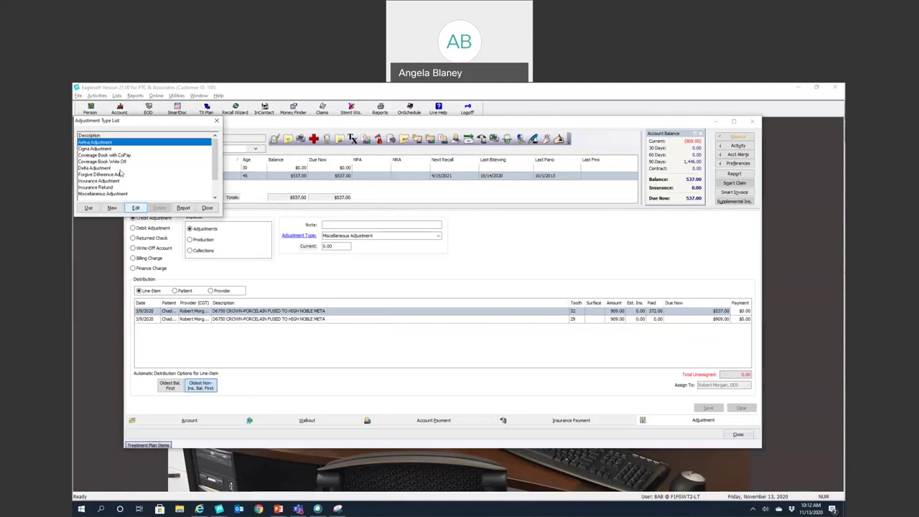
Step: Check the productivity impact of the Professional Courtesy adjustment type
scroll(119, 168, "down", 1)
left_click(107, 188)
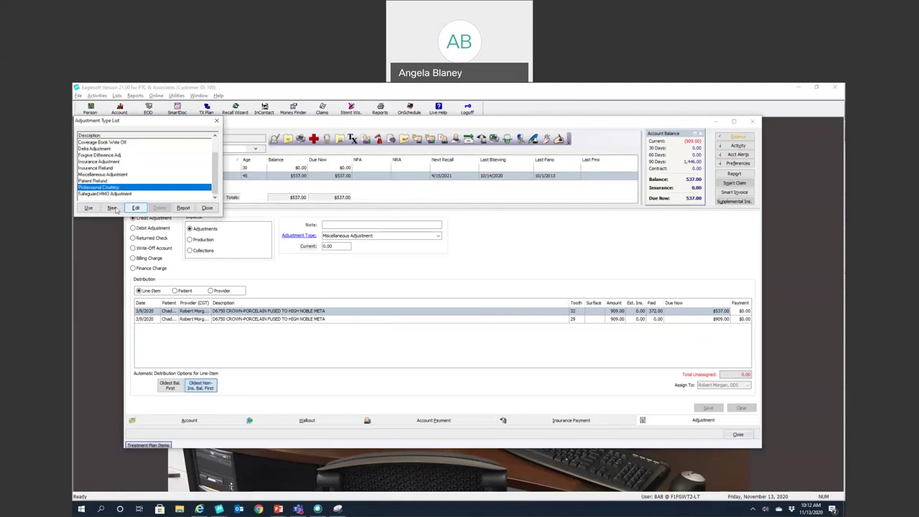
left_click(131, 210)
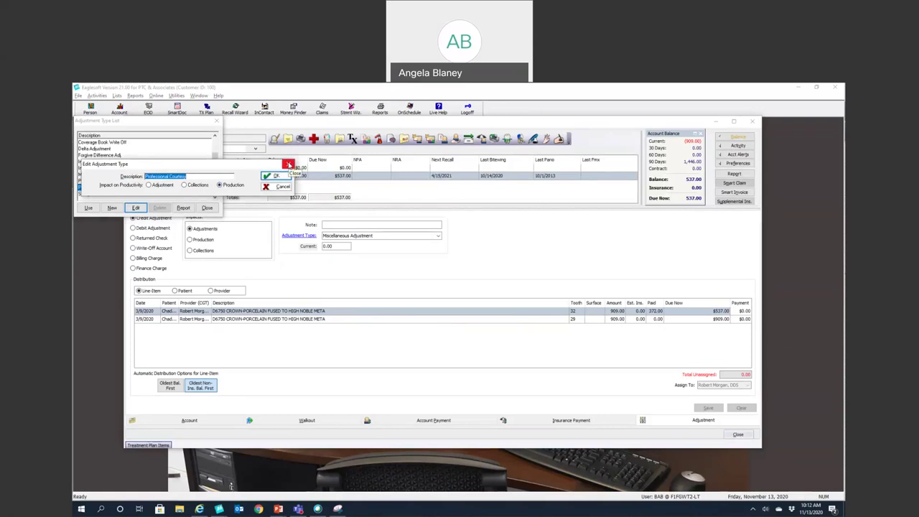
left_click(289, 165)
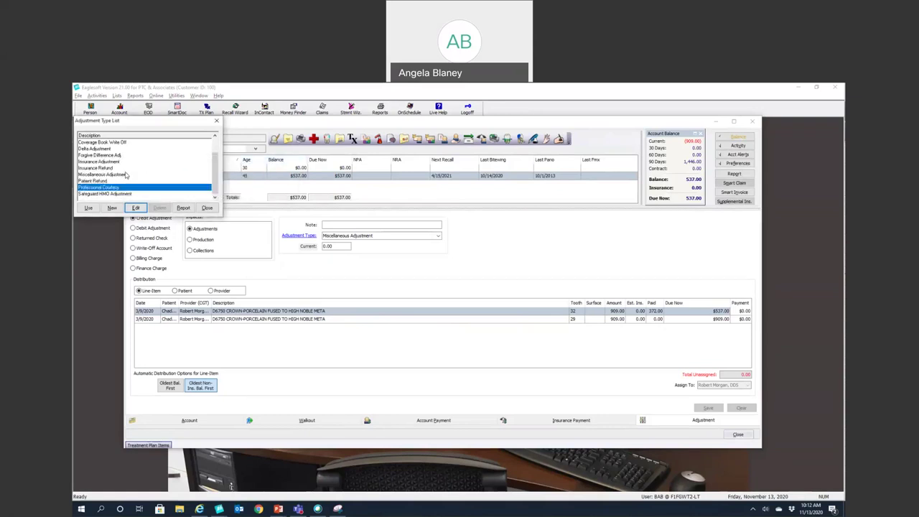
Step: Check the productivity impact of the Patient Refund and Insurance Refund adjustment types
scroll(126, 174, "up", 1)
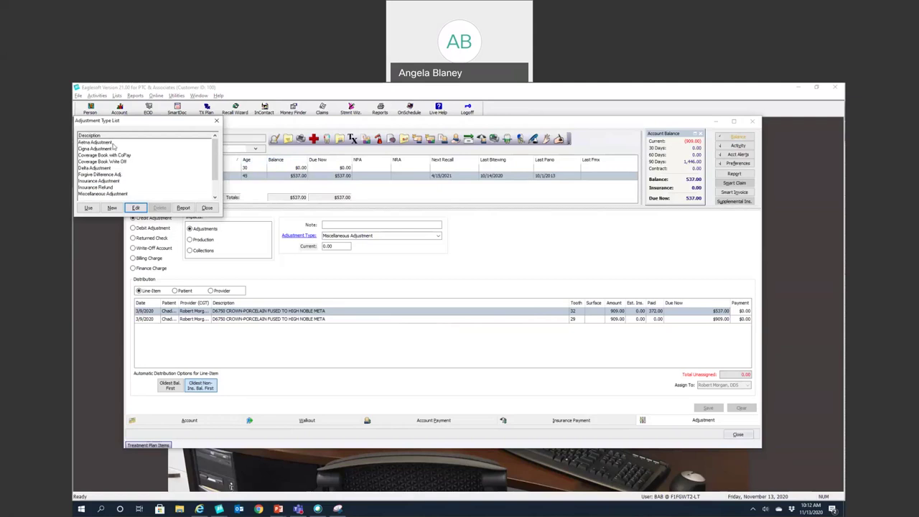
key("p")
key("p")
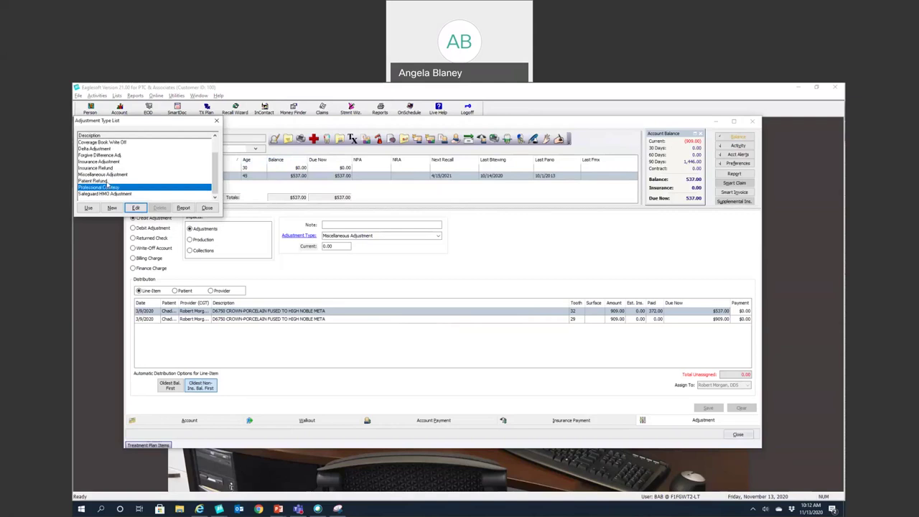
left_click(106, 181)
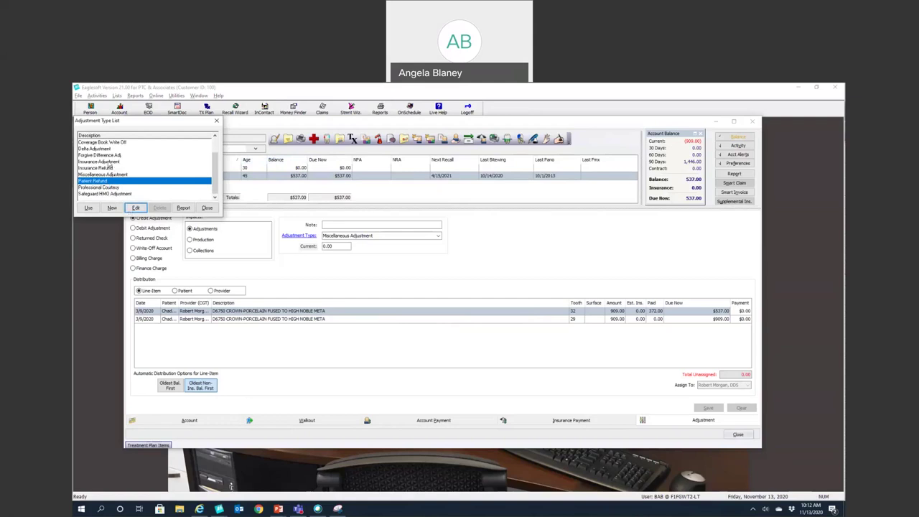
left_click(136, 207)
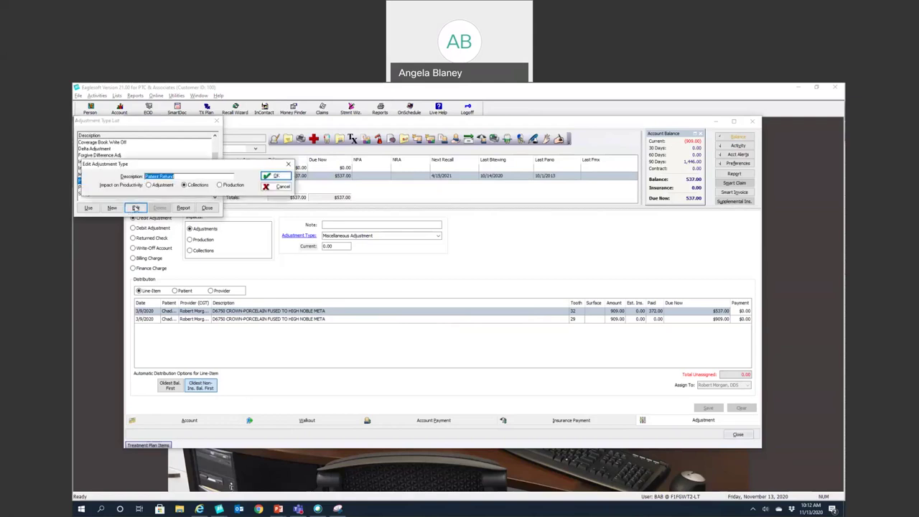
left_click(287, 166)
left_click(114, 168)
left_click(134, 207)
left_click(288, 164)
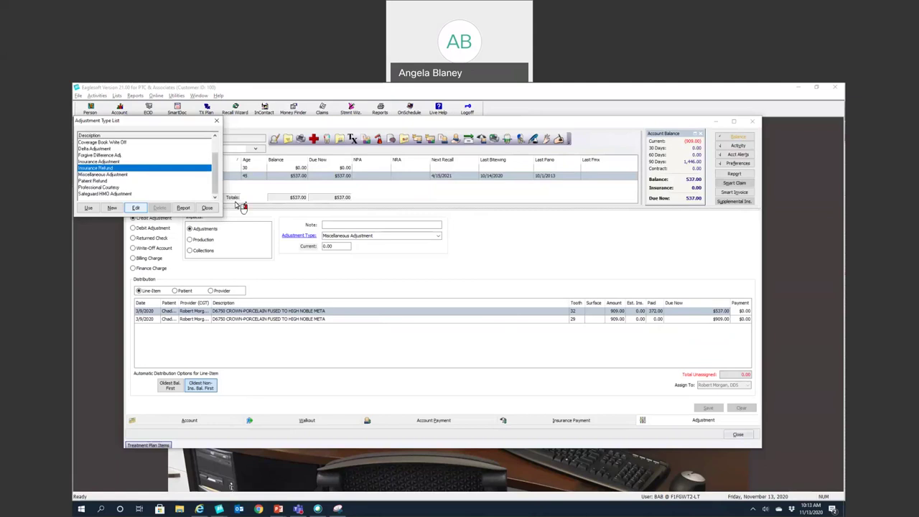
Step: Close the adjustment type list and set the credit adjustment to Professional Courtesy with its impact on Production
left_click(207, 207)
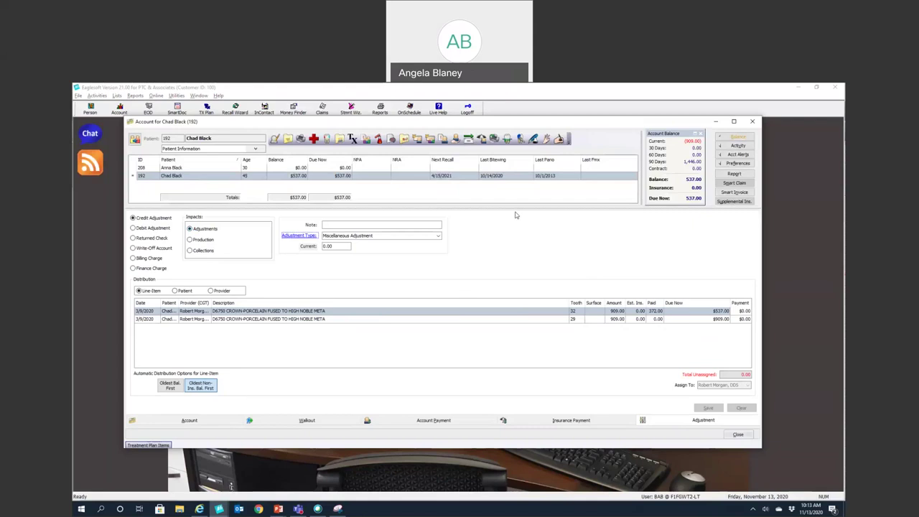
key("alt+Tab")
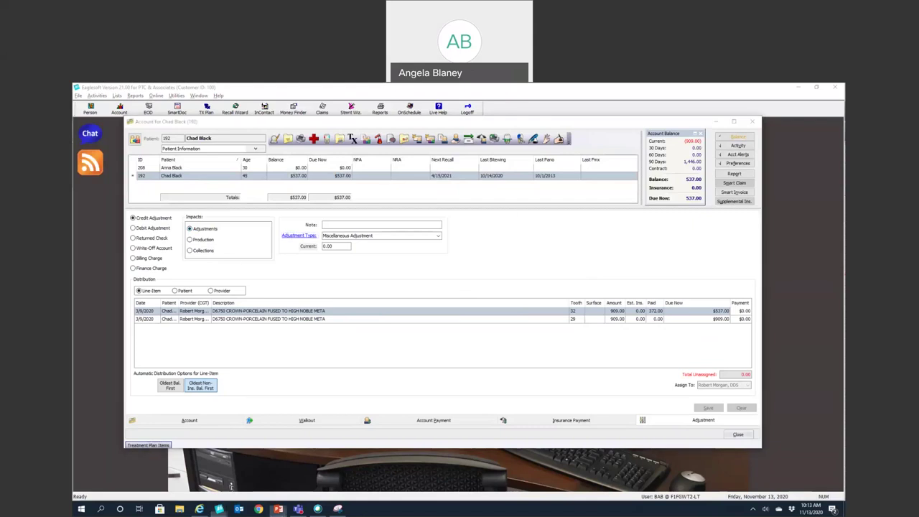
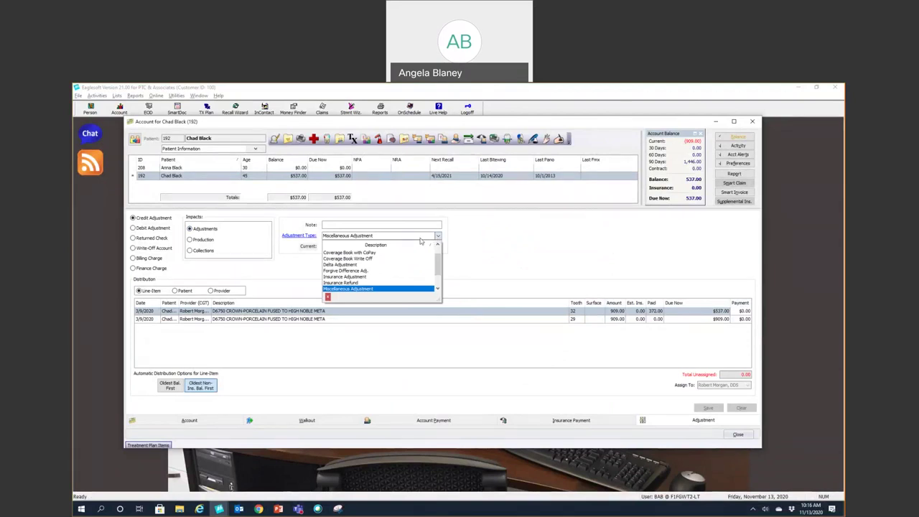
scroll(366, 277, "down", 1)
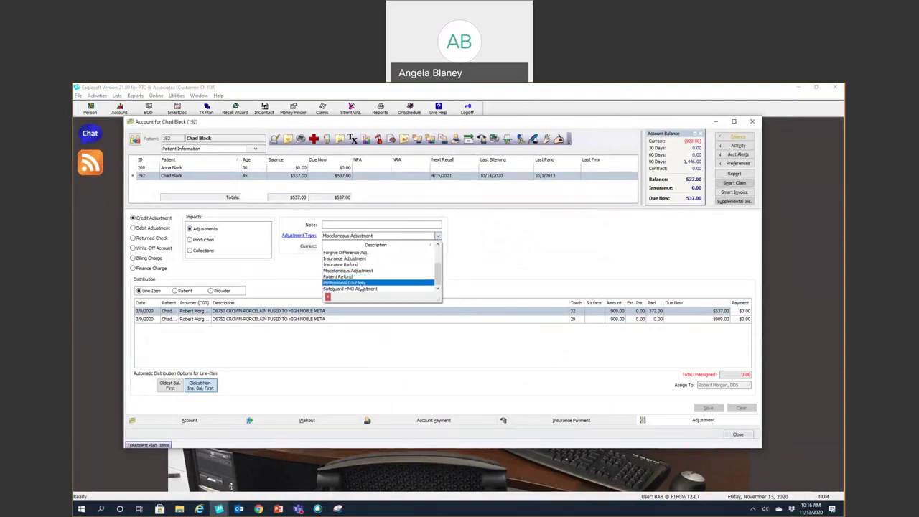
left_click(361, 282)
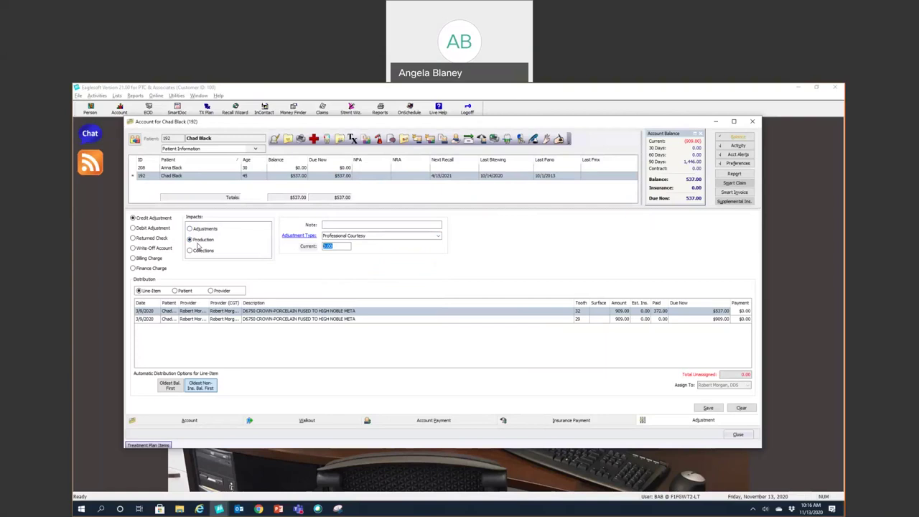
left_click(190, 249)
left_click(190, 241)
Step: Set the Professional Courtesy amount to 50.00 and apply it to the tooth 32 crown line item
left_click(341, 245)
type("50")
left_click(737, 310)
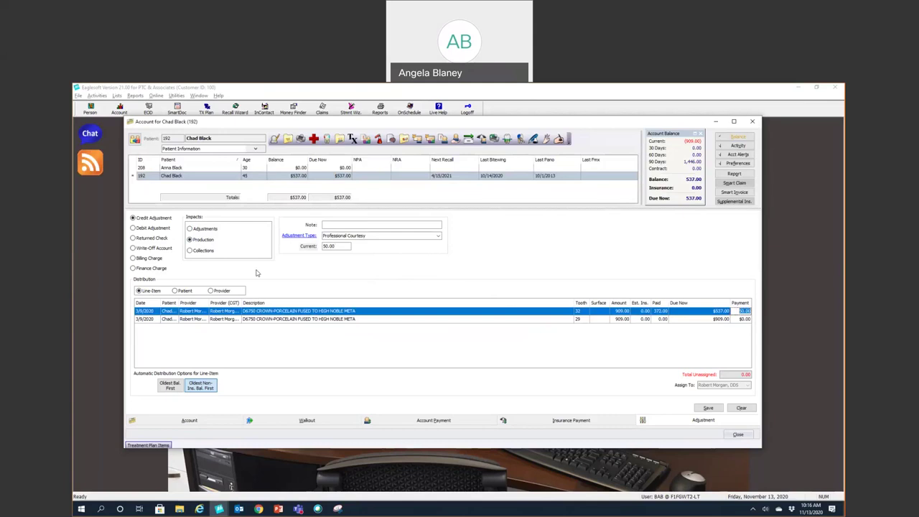
left_click(352, 236)
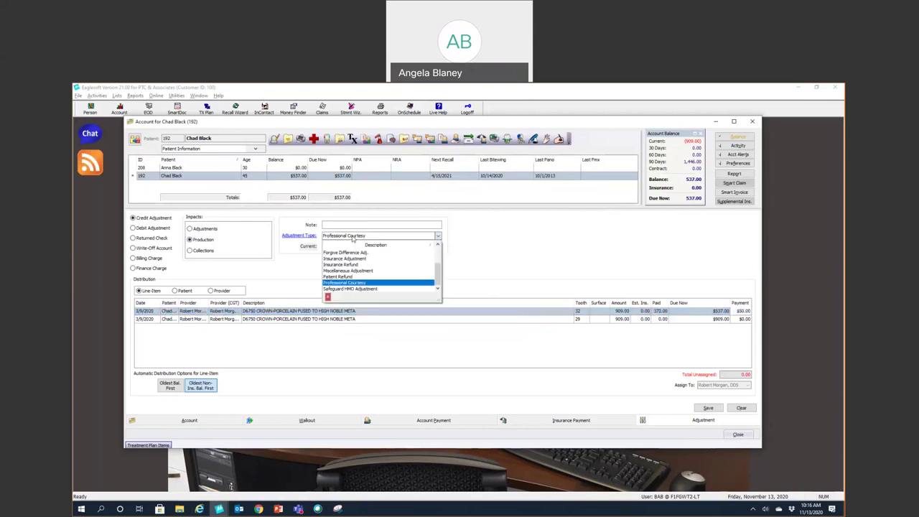
key("Tab")
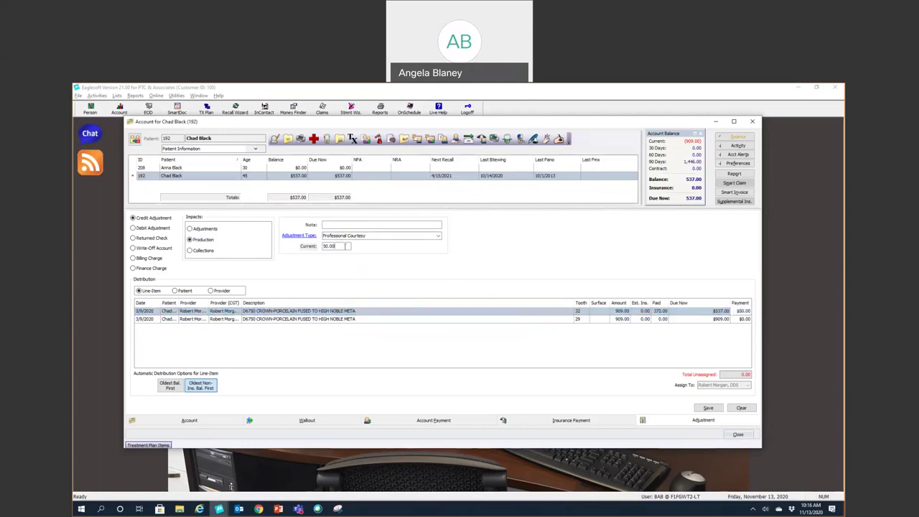
Step: Check which impact the Patient Refund type applies, and view the Write-Off Account adjustment options
left_click(438, 237)
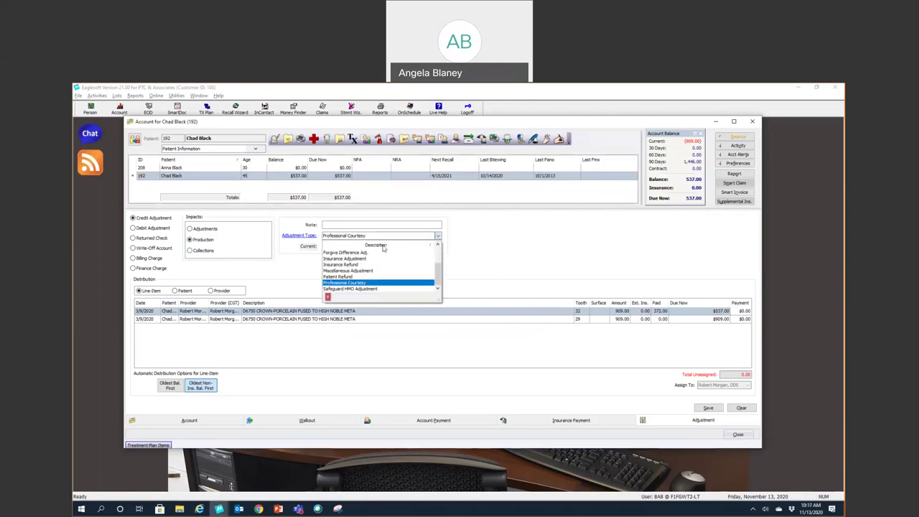
left_click(349, 277)
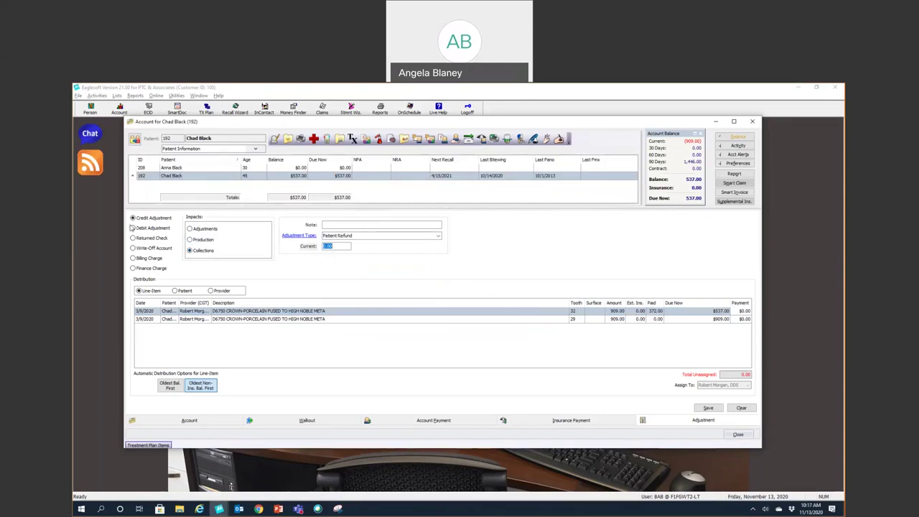
left_click(133, 248)
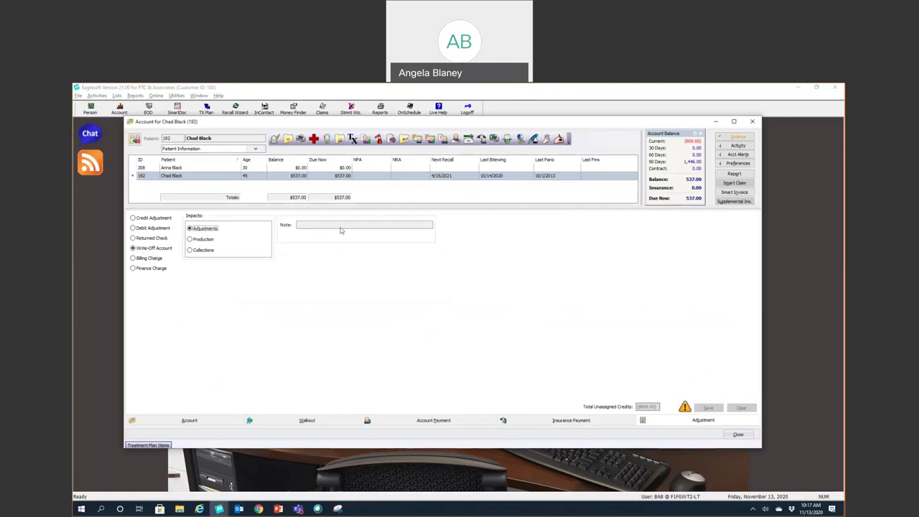
Step: Start a Returned Check adjustment and select the 150.00 primary insurance check dated 11/13/2020 from the account's check payments
left_click(133, 238)
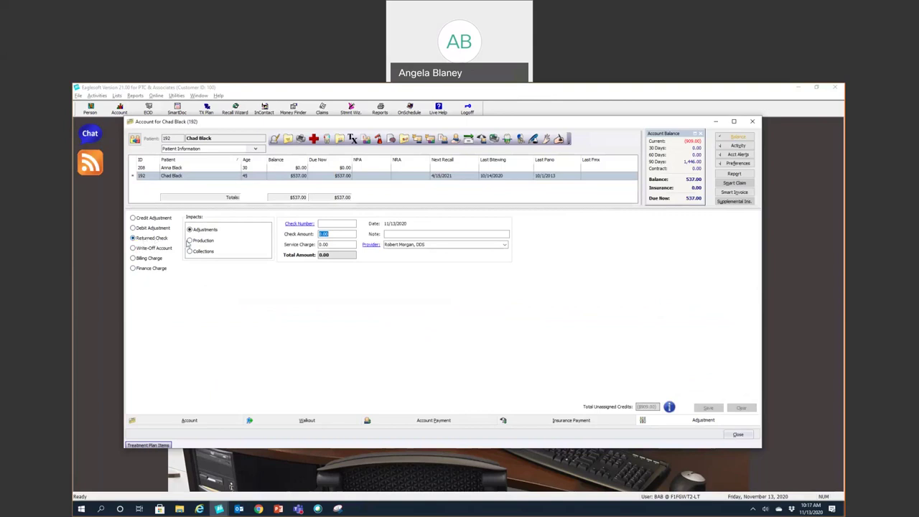
left_click(296, 224)
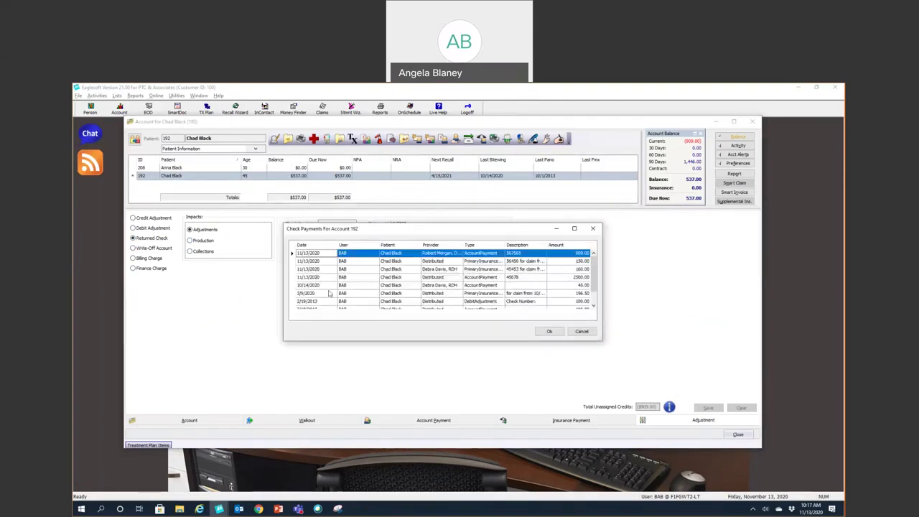
left_click(318, 262)
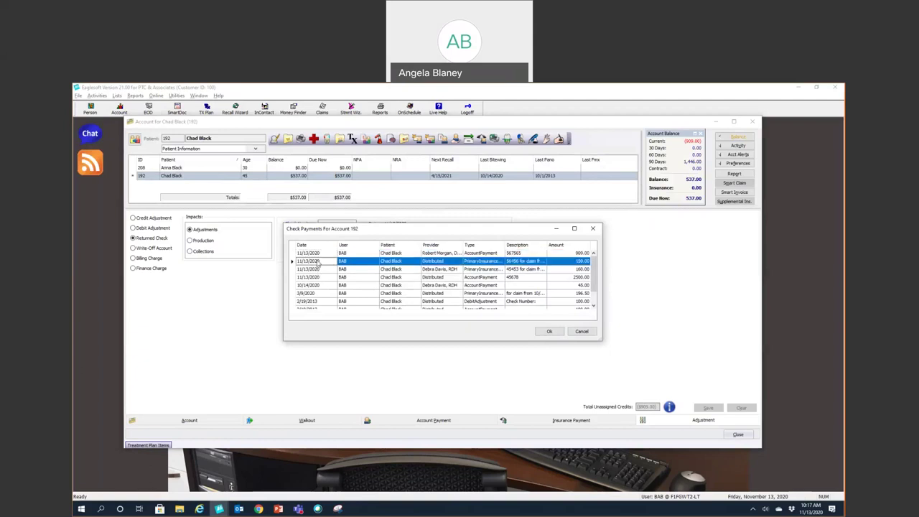
left_click(549, 331)
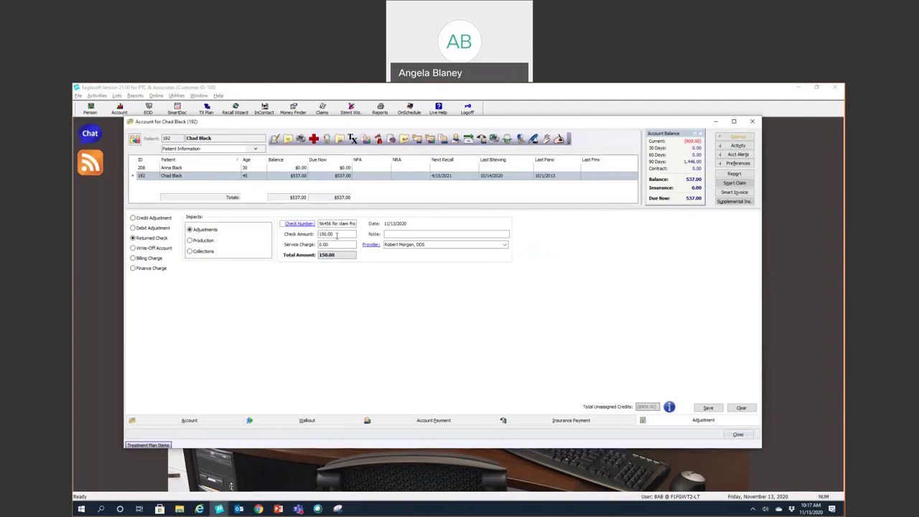
Step: Add a 50.00 service charge, keep the current provider, save the returned check and view it in the account ledger
left_click(336, 244)
type("50")
left_click(447, 244)
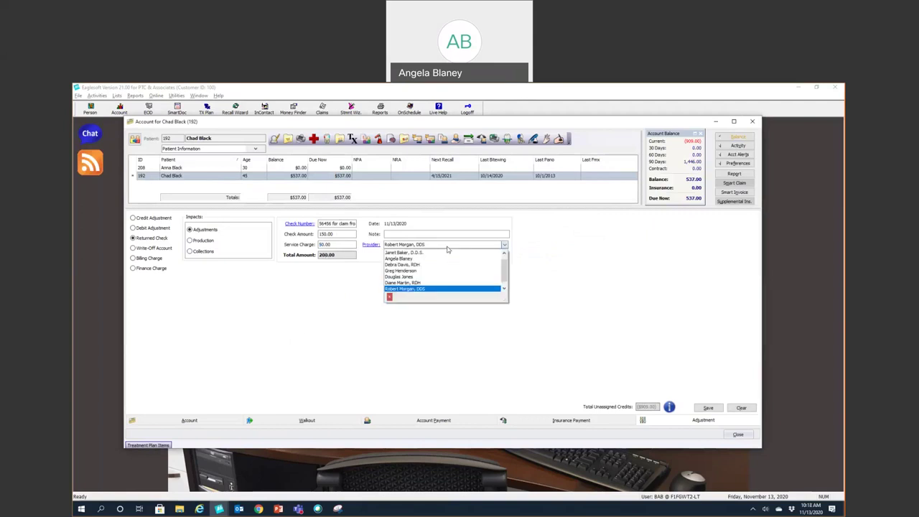
left_click(447, 247)
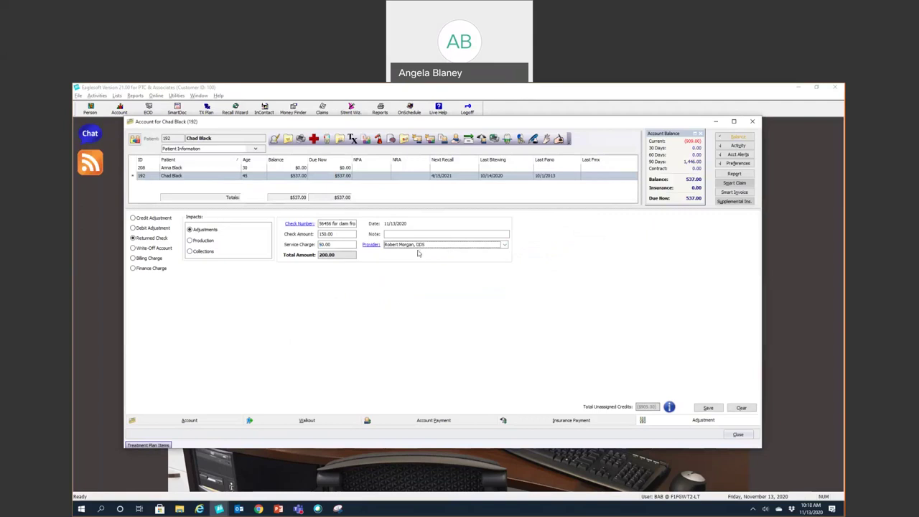
left_click(715, 408)
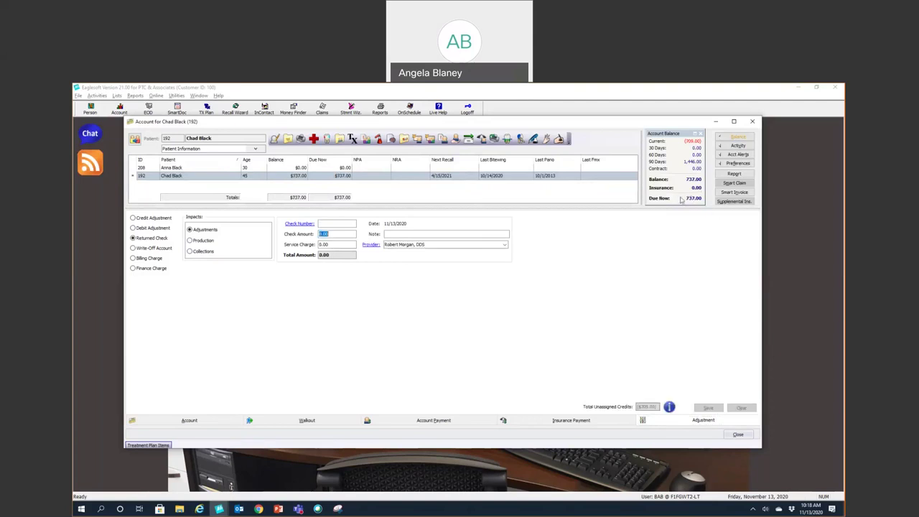
left_click(193, 423)
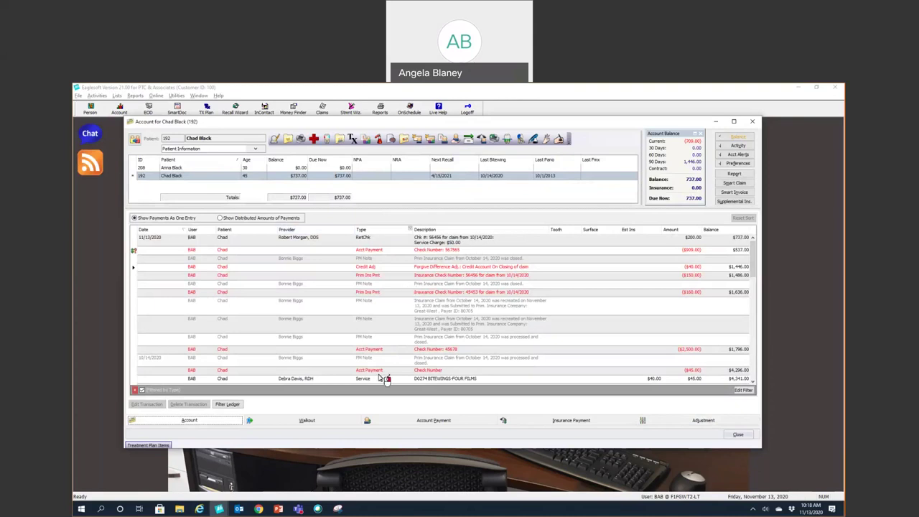
Step: Return to adjustments, choose Debit Adjustment and look through its available adjustment types, keeping Miscellaneous Adjustment
left_click(703, 421)
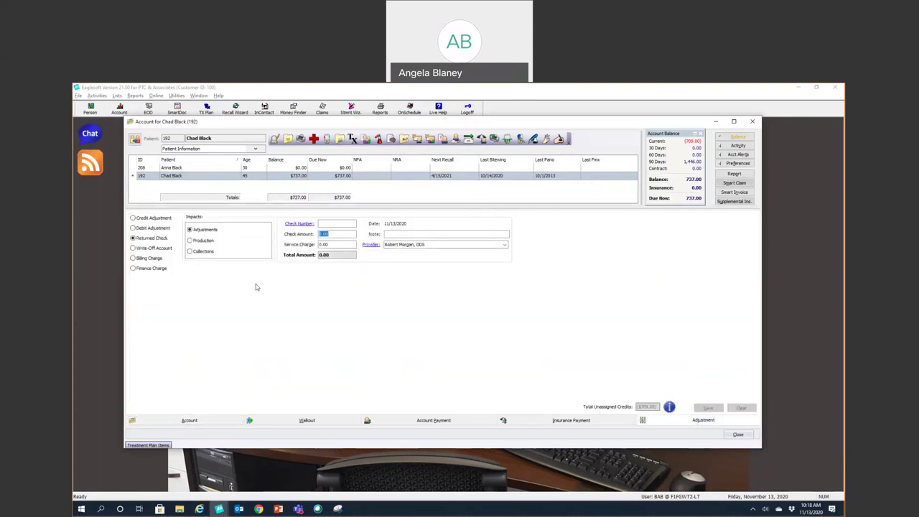
left_click(135, 229)
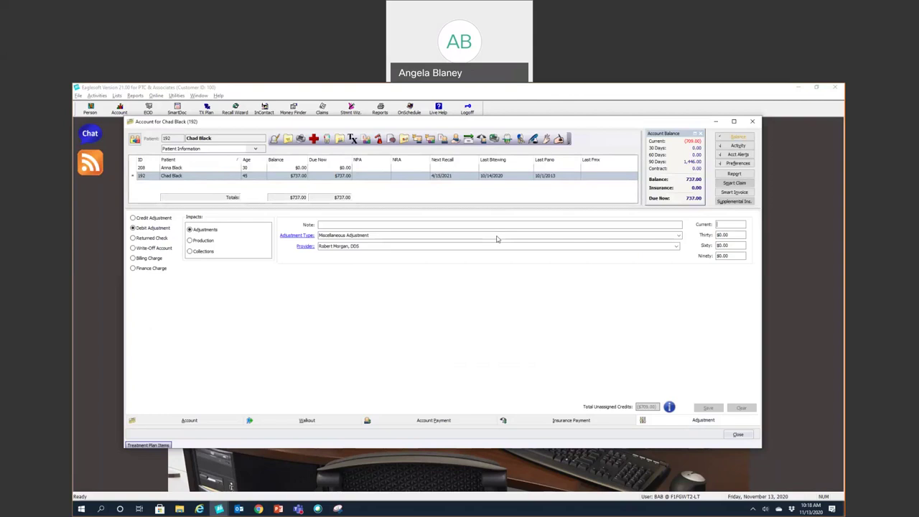
left_click(497, 235)
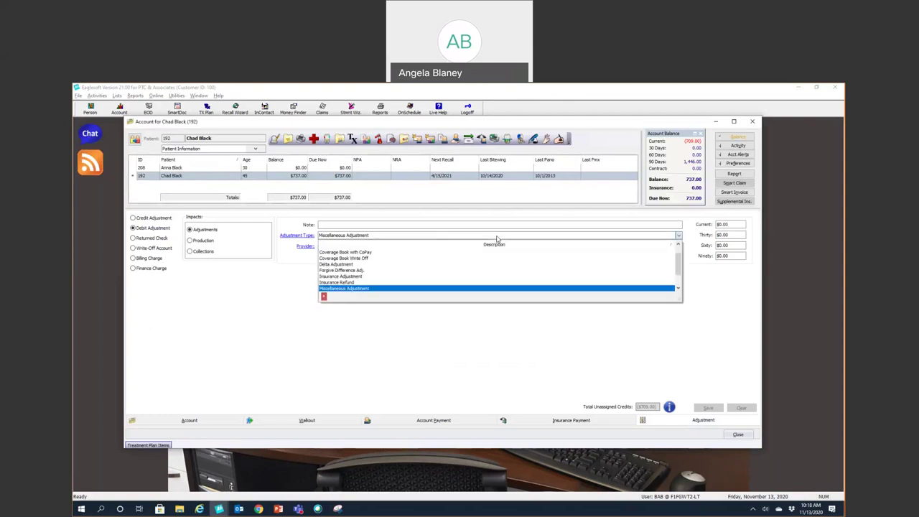
scroll(460, 262, "down", 1)
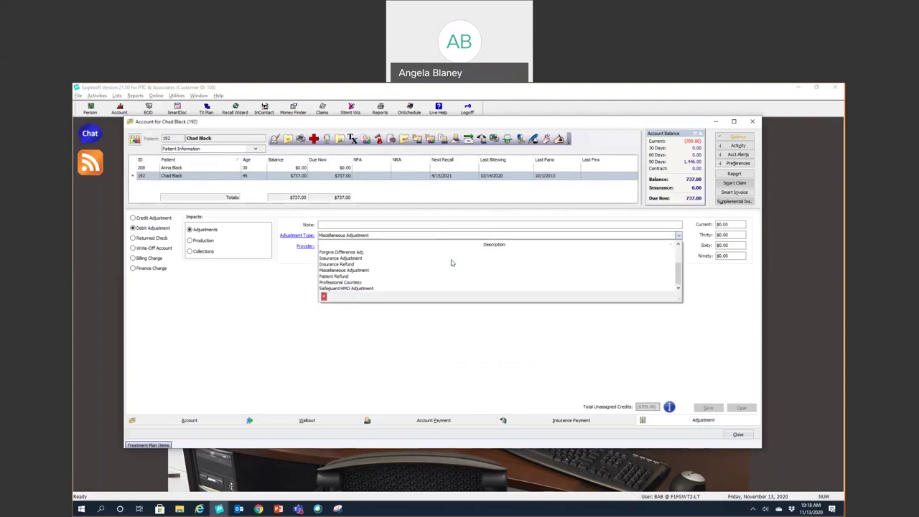
scroll(451, 263, "up", 2)
scroll(452, 263, "down", 2)
scroll(418, 269, "up", 2)
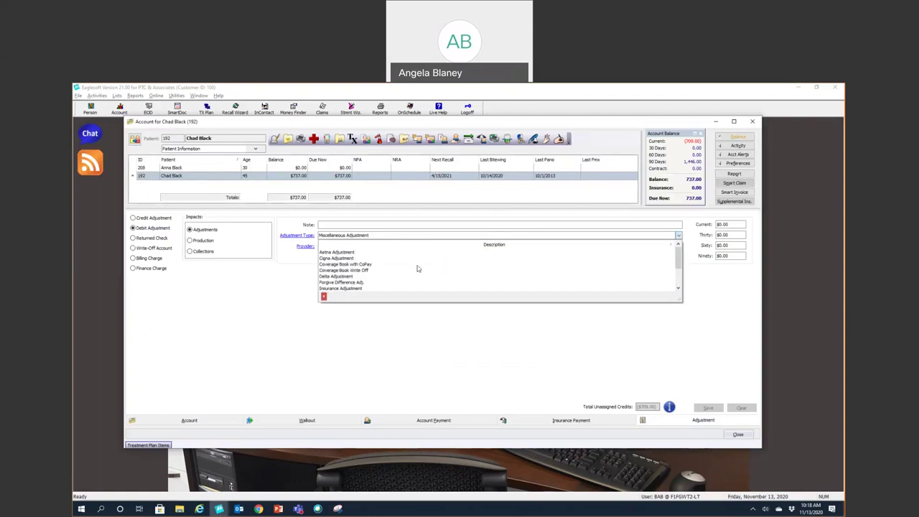
left_click(406, 236)
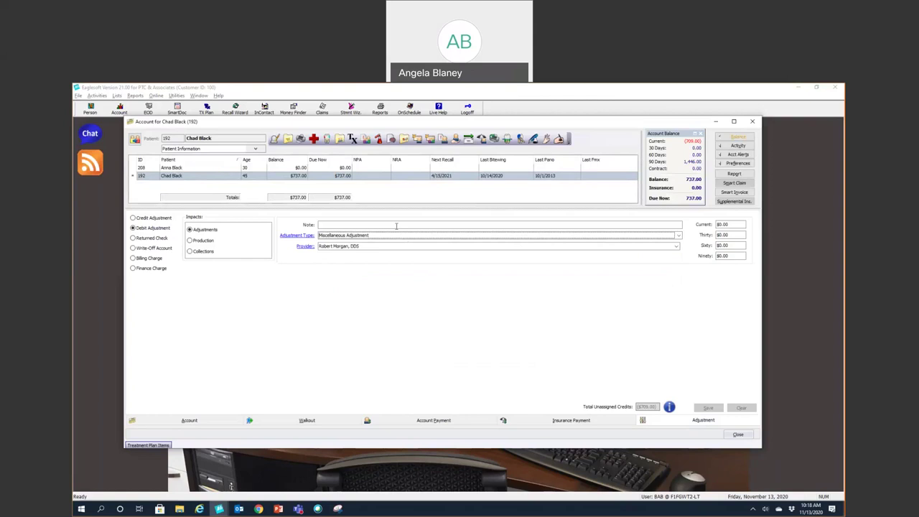
Step: Review the debit adjustment's note, current amount and provider fields without changing them
left_click(395, 224)
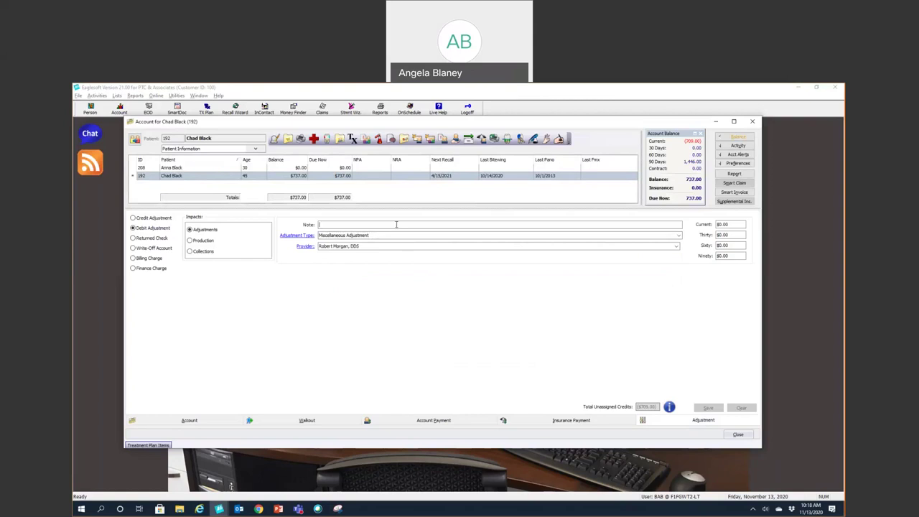
left_click(727, 224)
left_click(451, 247)
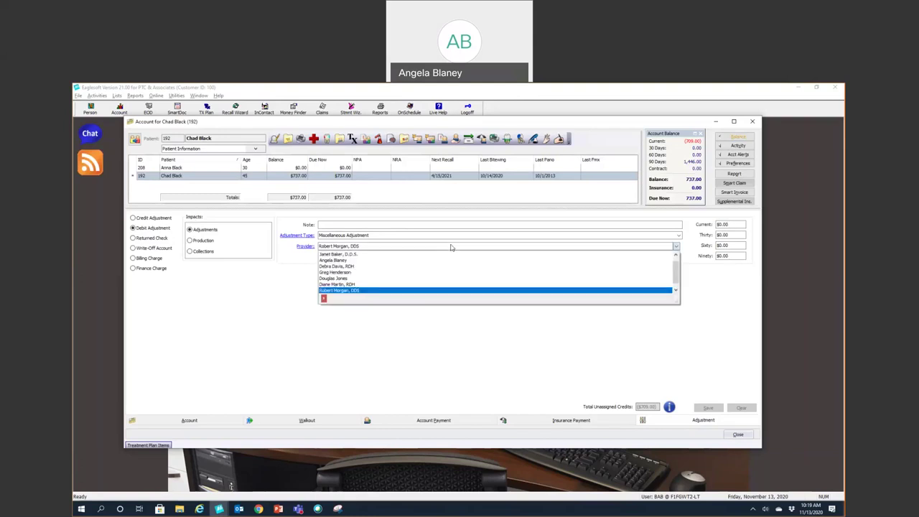
left_click(413, 249)
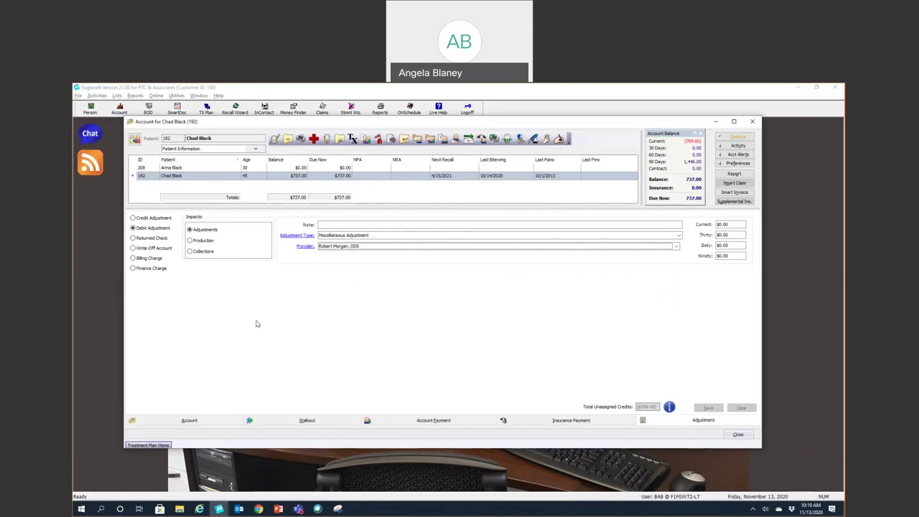
Step: View the entry fields for the Billing Charge and Finance Charge adjustments
left_click(133, 259)
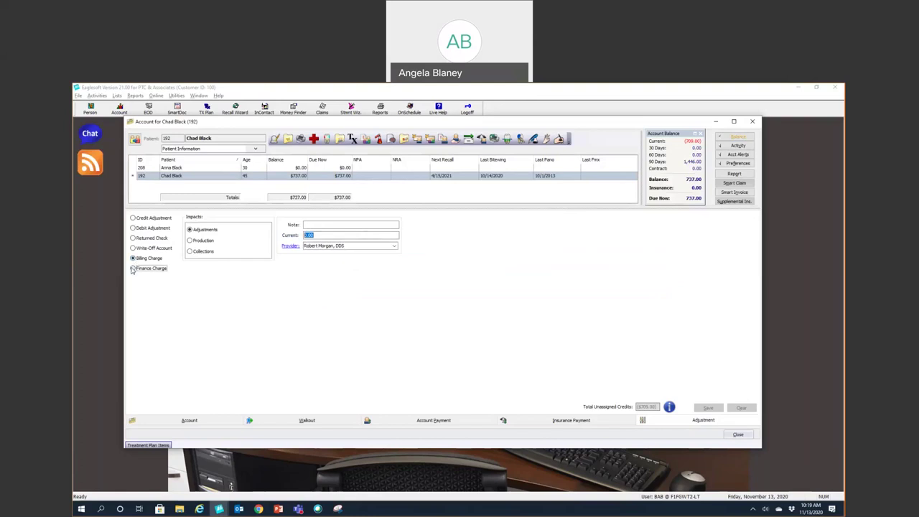
left_click(133, 267)
key("Up")
left_click(135, 269)
Step: Go back to Credit Adjustment and review the payment distribution fields of the tooth 29 and tooth 32 crown line items
left_click(132, 219)
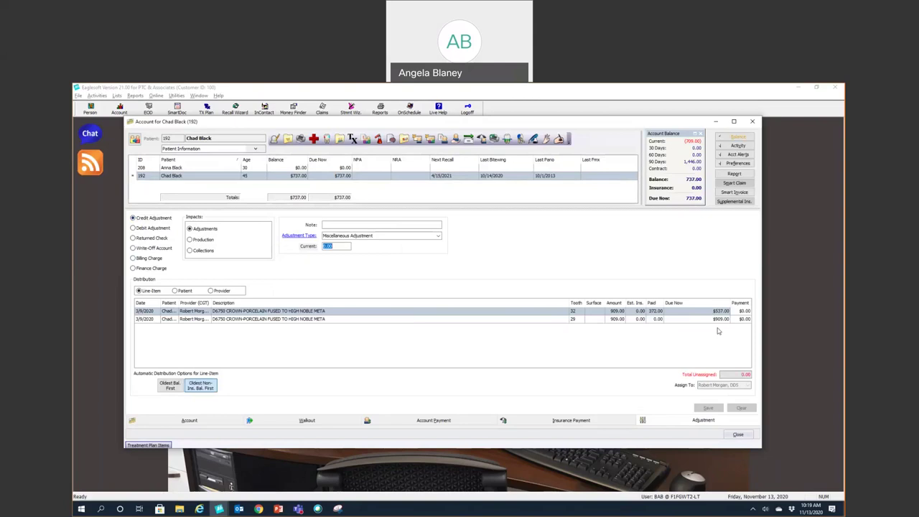
left_click(739, 319)
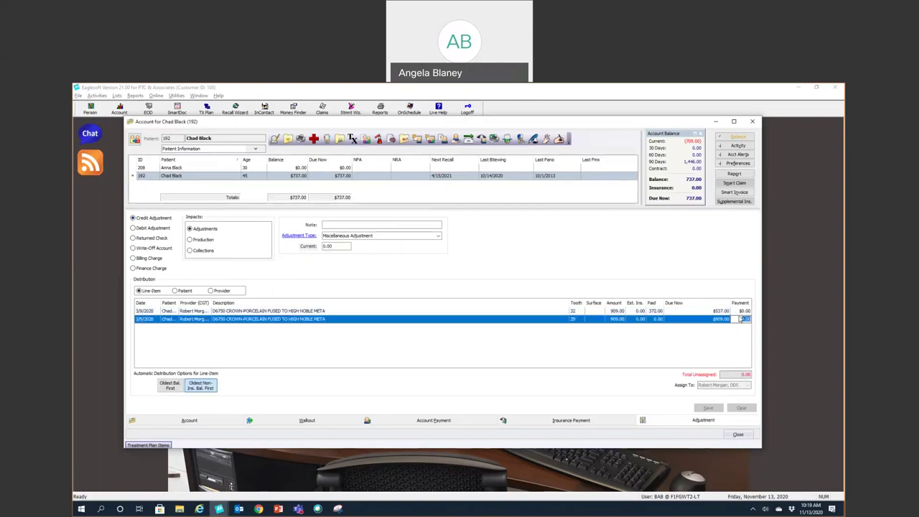
left_click(739, 315)
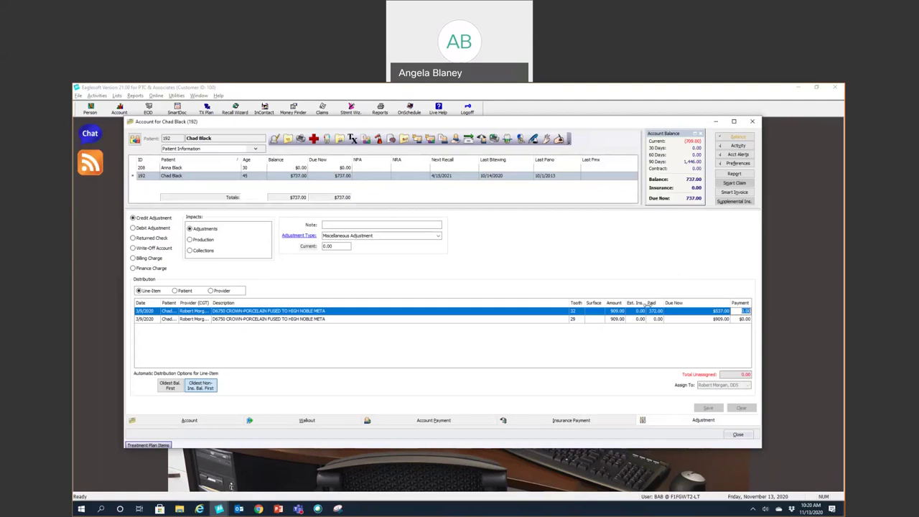
Step: Close the patient's account and open the appointment schedule
left_click(739, 436)
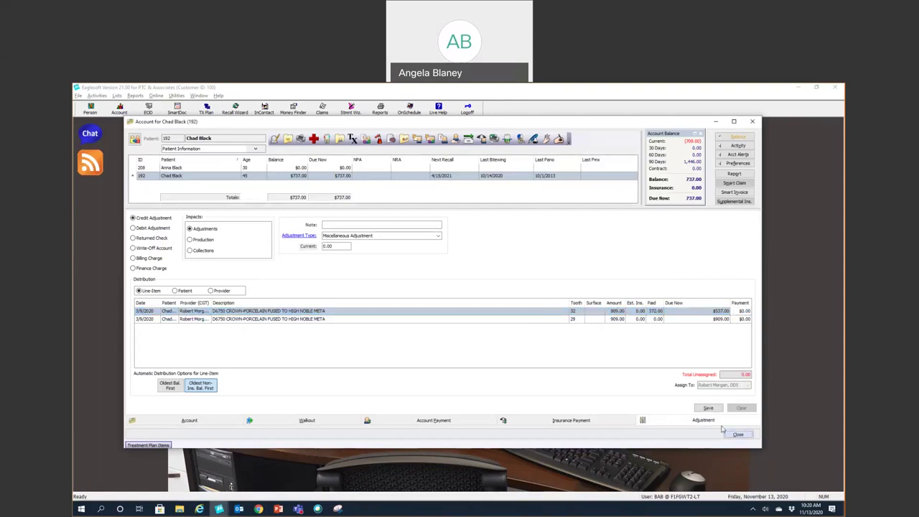
left_click(414, 282)
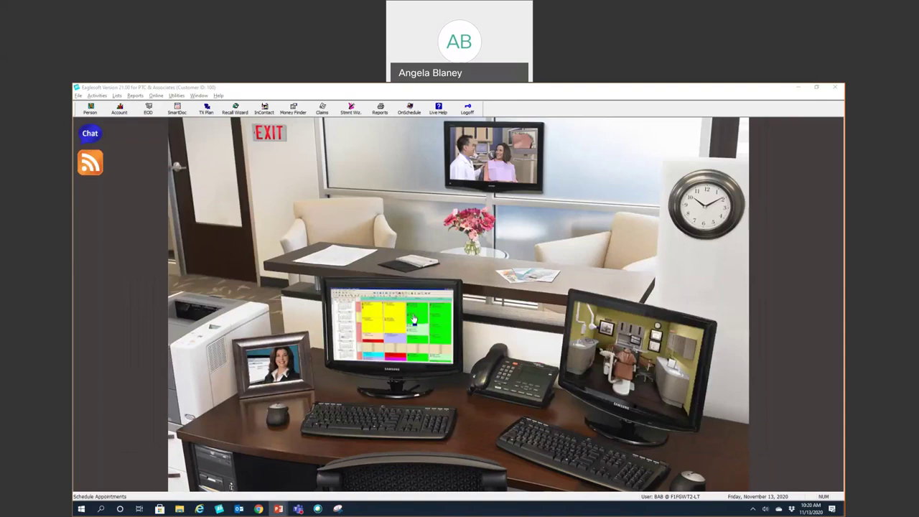
left_click(414, 319)
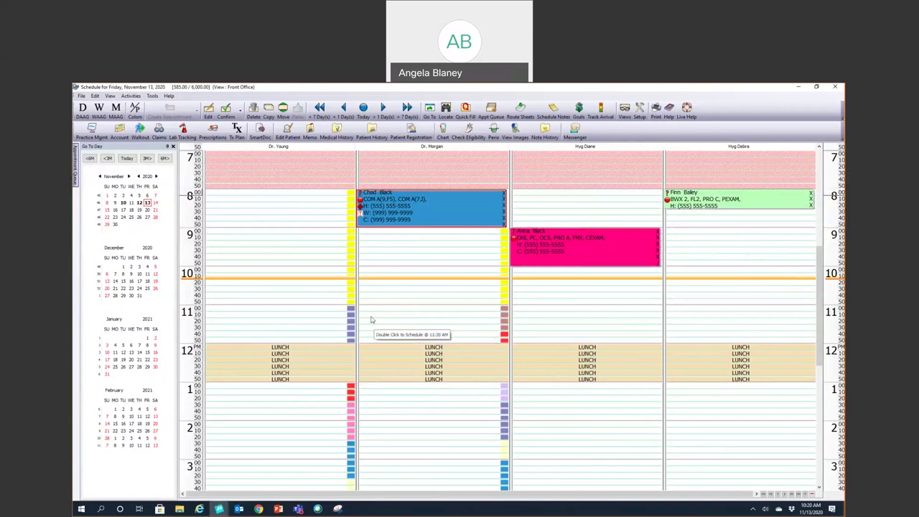
Step: Send the 8:00 AM restorative appointment to walkout, review its two anterior resin services, and discard the walkout
mouse_move(426, 223)
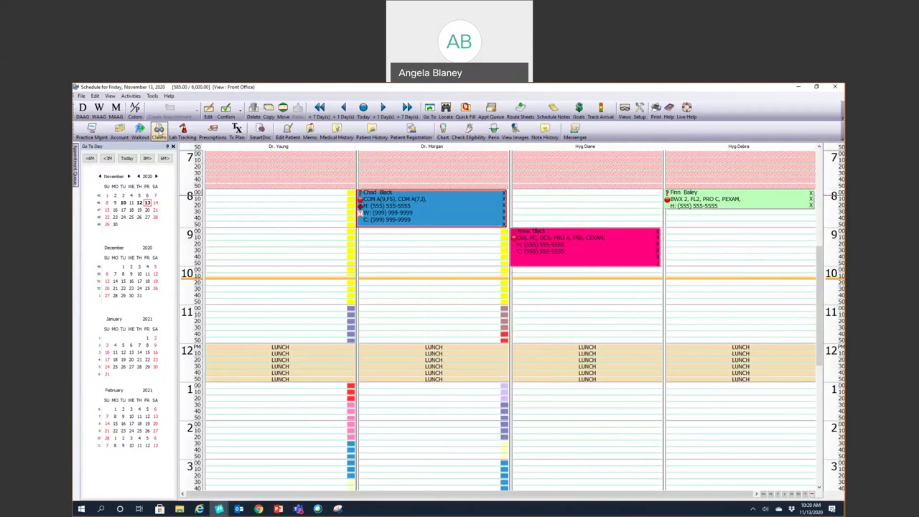
left_click(140, 130)
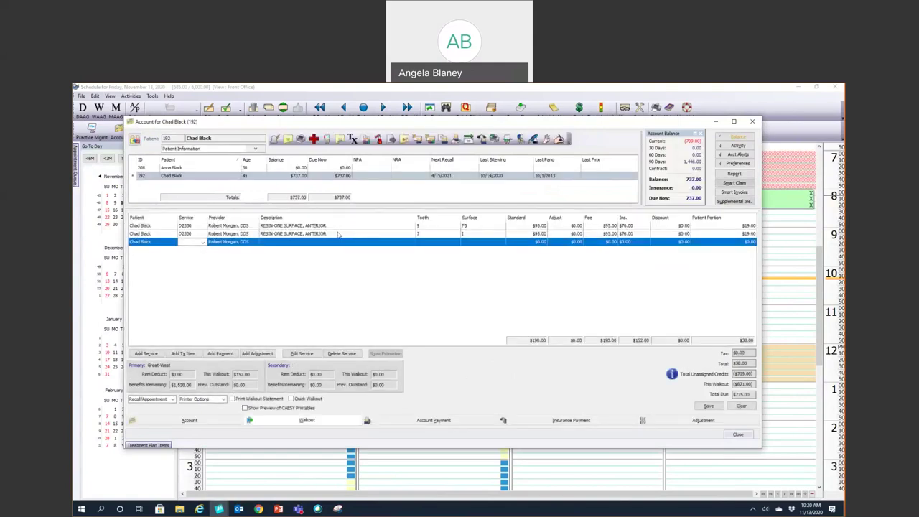
left_click(752, 122)
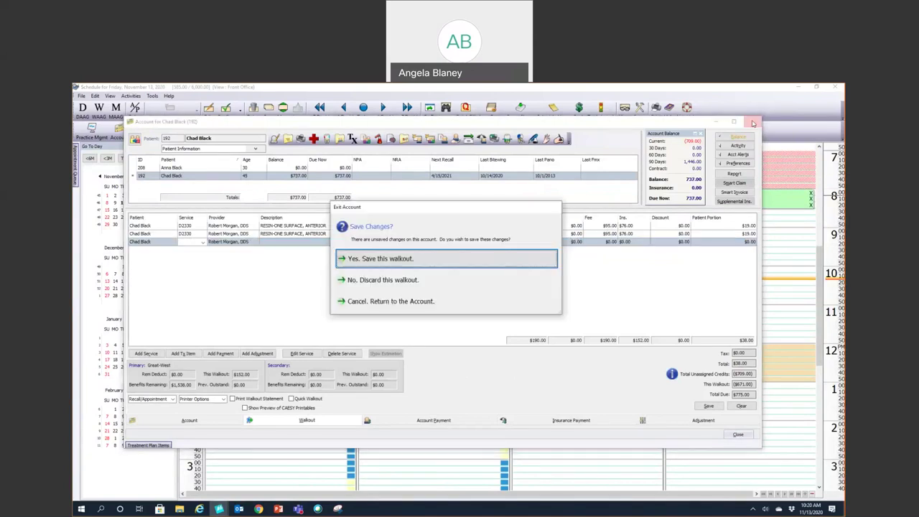
left_click(403, 280)
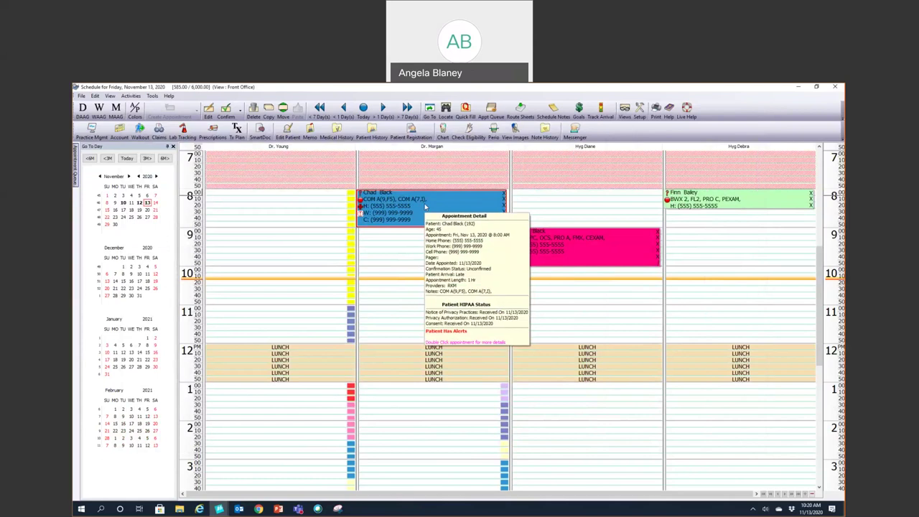
Step: View the 8:00 AM restorative appointment's details and the patient's chart, closing both without changes
double_click(426, 207)
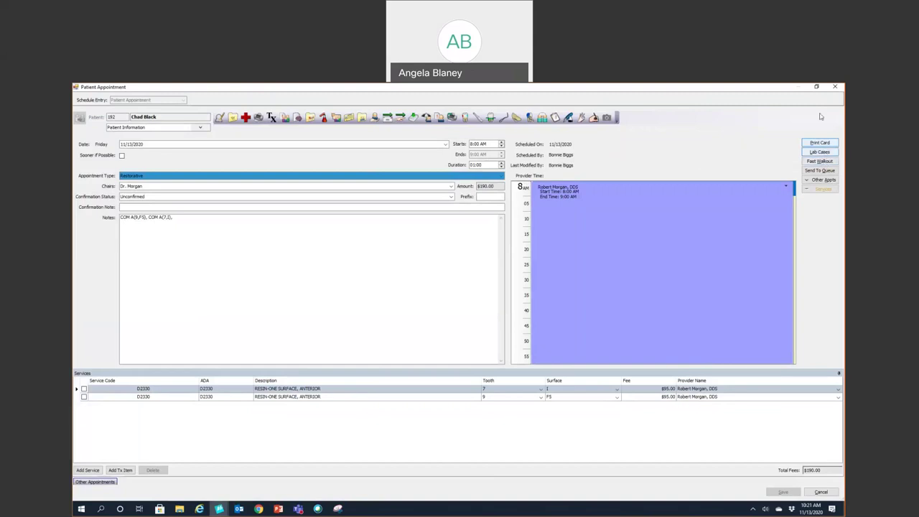
left_click(834, 88)
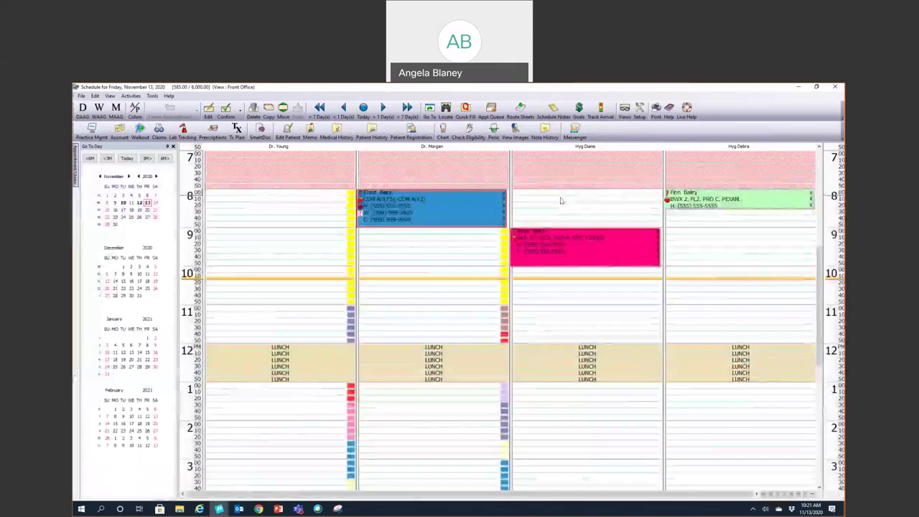
mouse_move(462, 213)
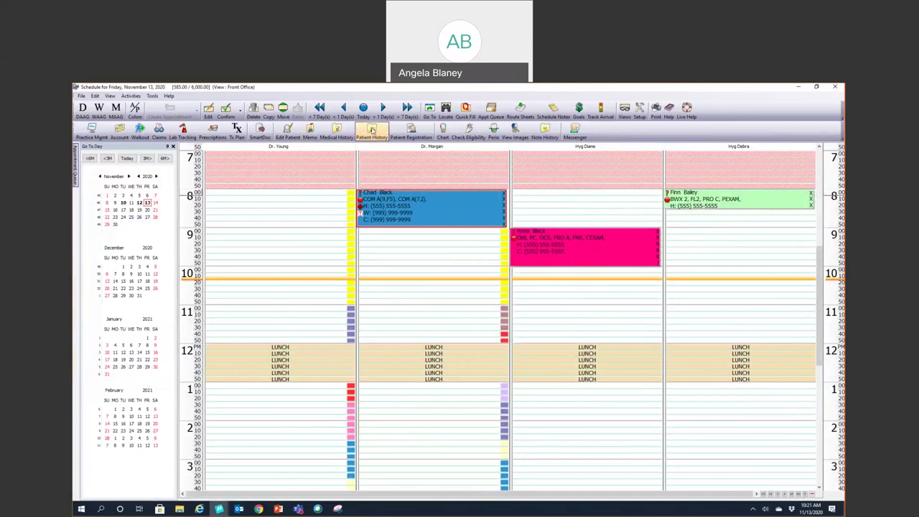
left_click(443, 129)
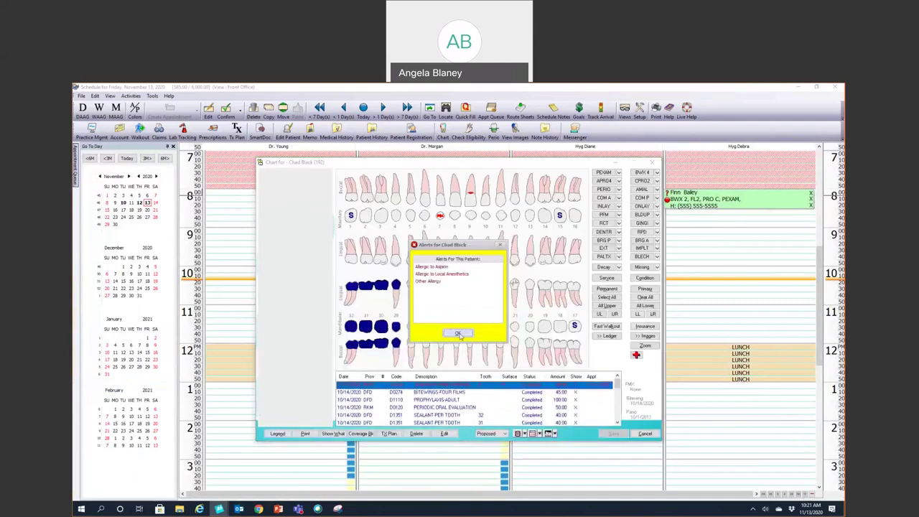
left_click(470, 332)
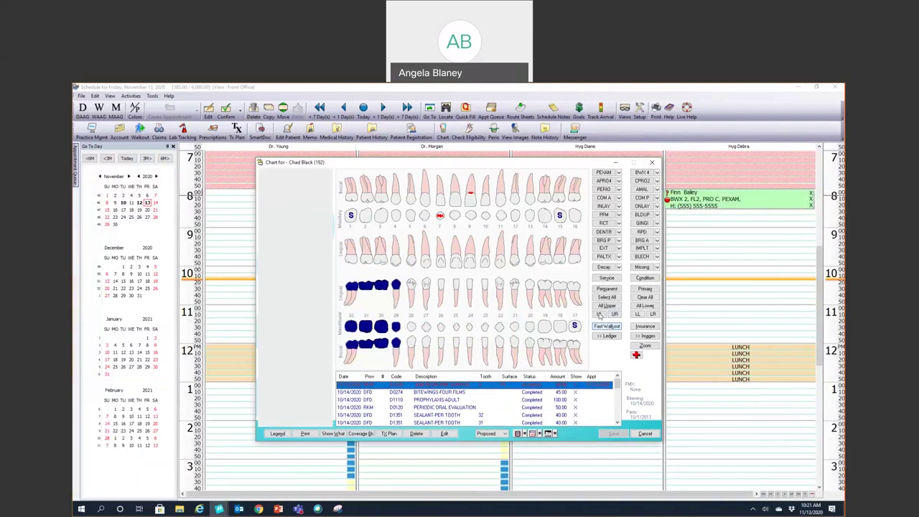
left_click(652, 163)
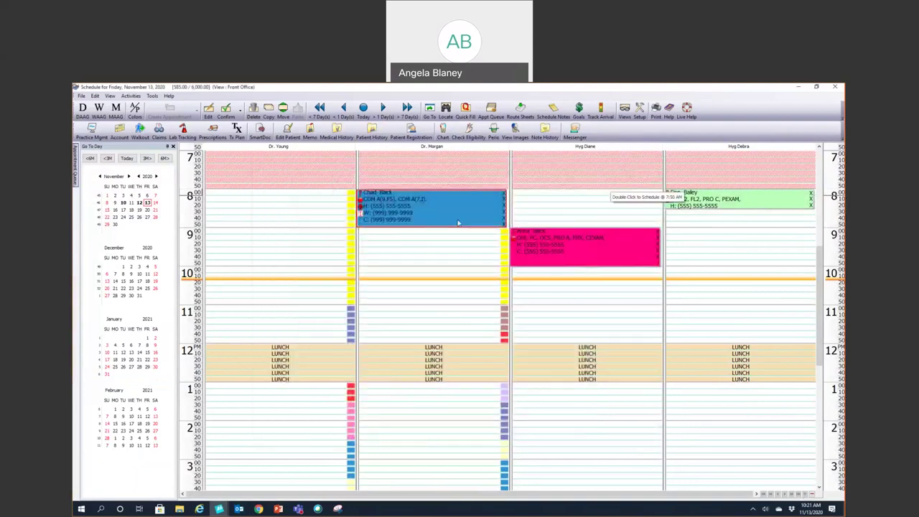
Step: Start a walkout from the patient's account to view the treatment plan items, and close it without using any
mouse_move(458, 223)
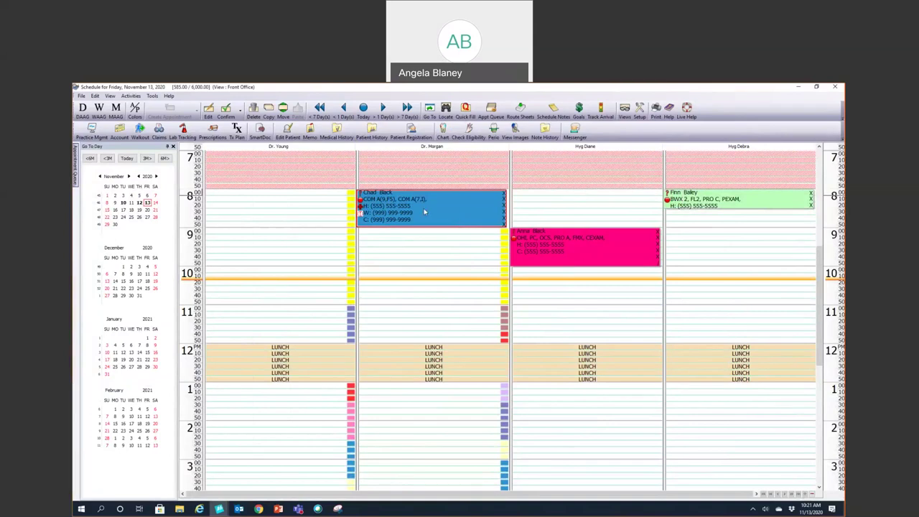
mouse_move(378, 200)
left_click(120, 133)
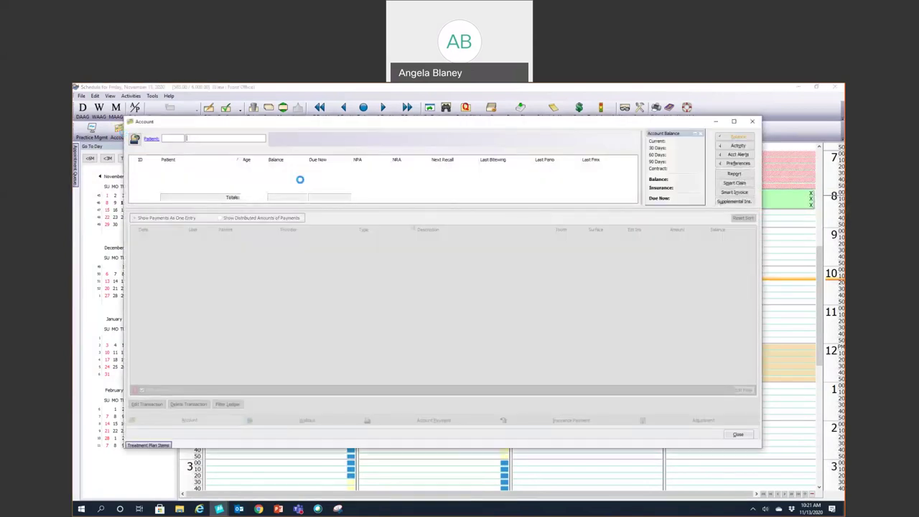
left_click(551, 268)
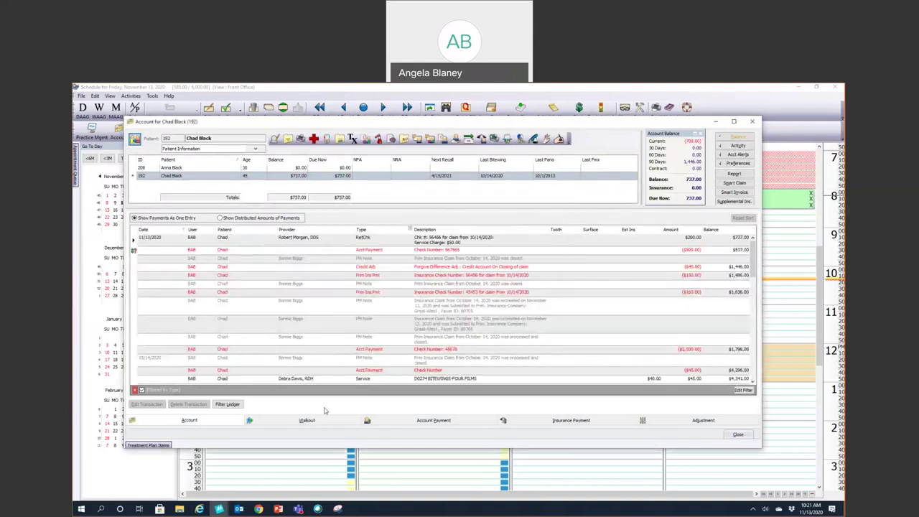
left_click(305, 422)
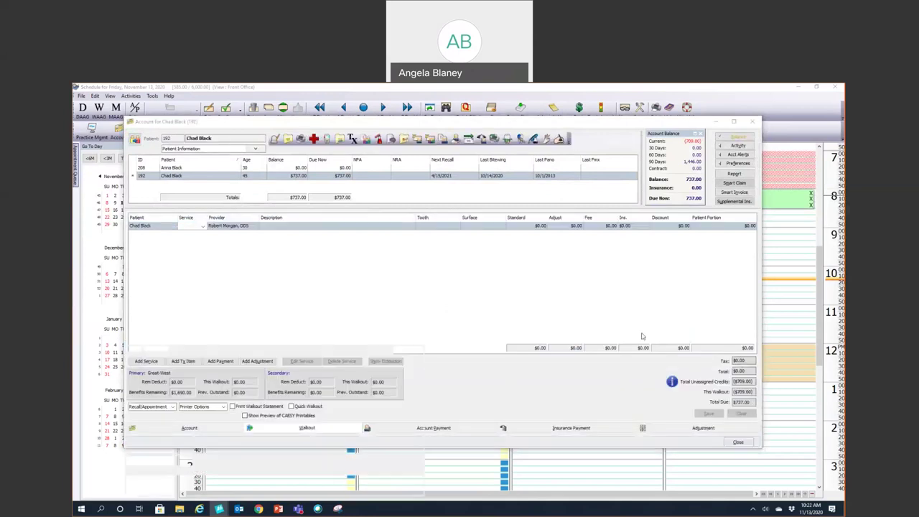
left_click_drag(605, 335, 567, 302)
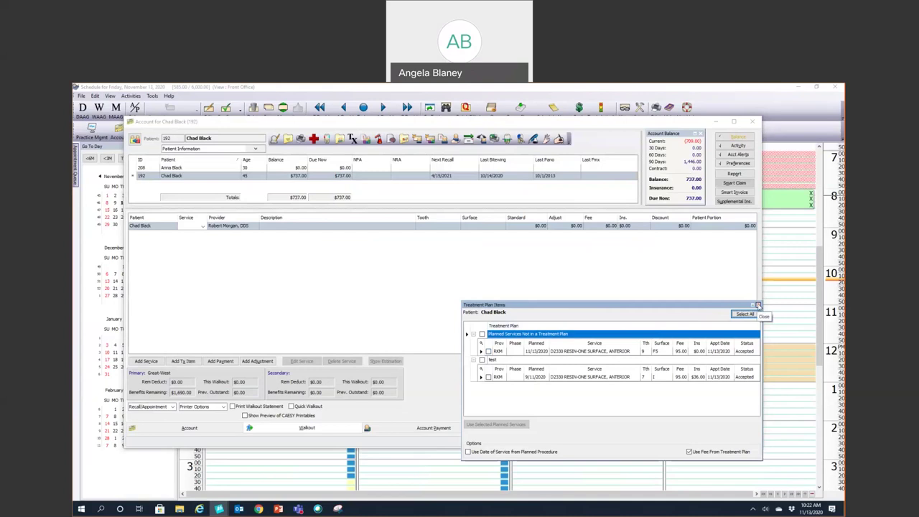
left_click(758, 306)
left_click(751, 121)
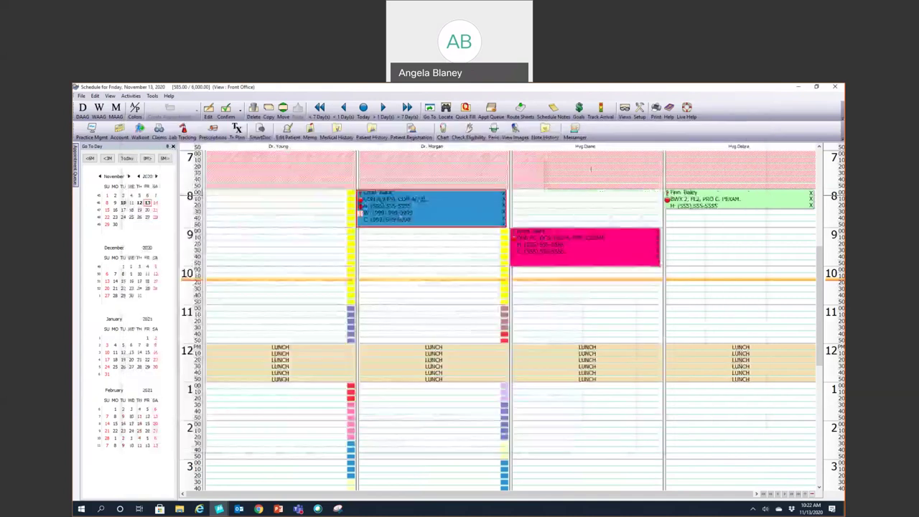
Step: Reopen the 8:00 AM restorative appointment to review its options, and return to the schedule
double_click(399, 215)
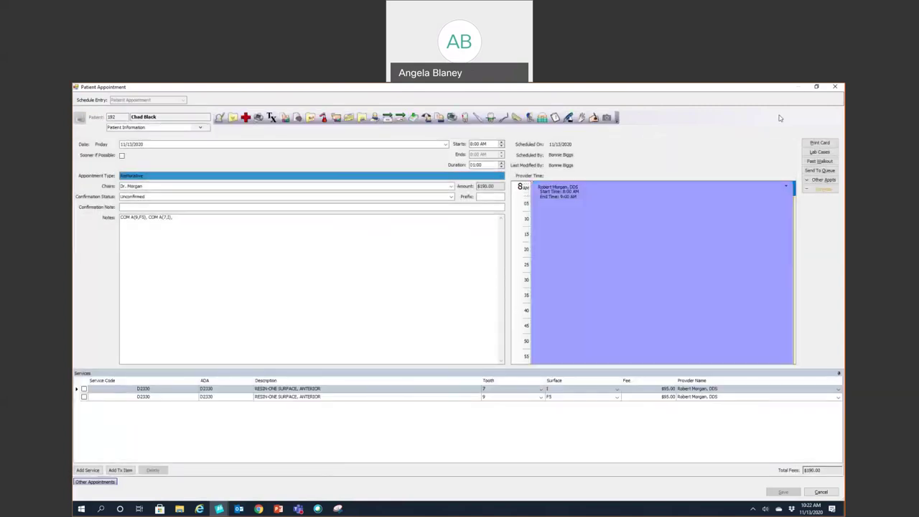
left_click(835, 86)
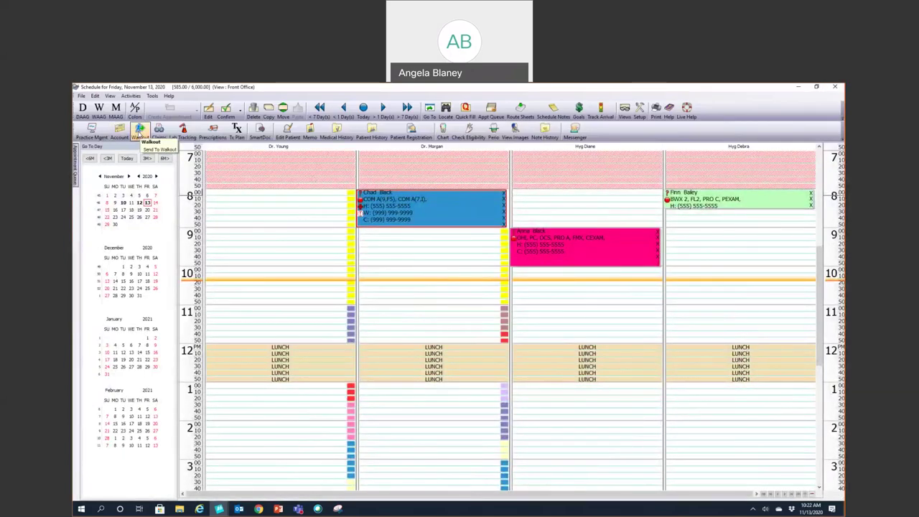
mouse_move(400, 206)
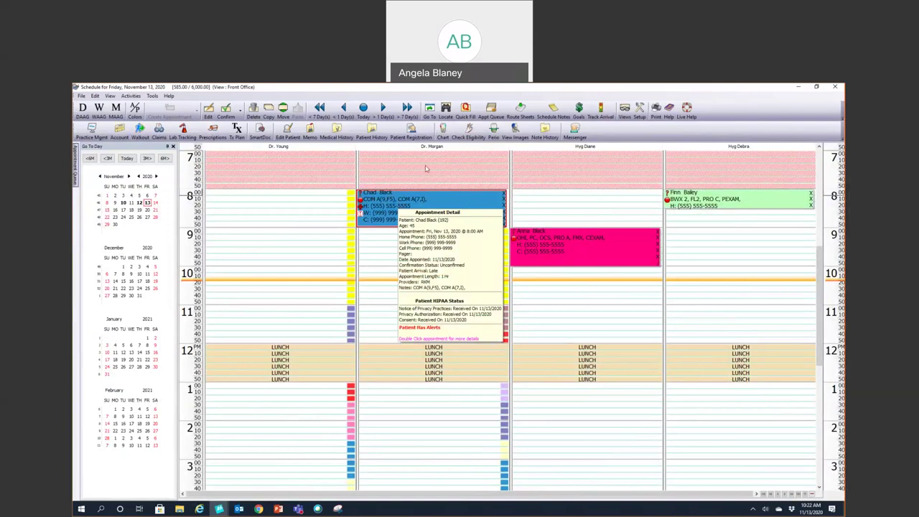
Step: Post the planned one-surface anterior resin on tooth 9 to walkout in the patient's chart, and save the chart
left_click(443, 130)
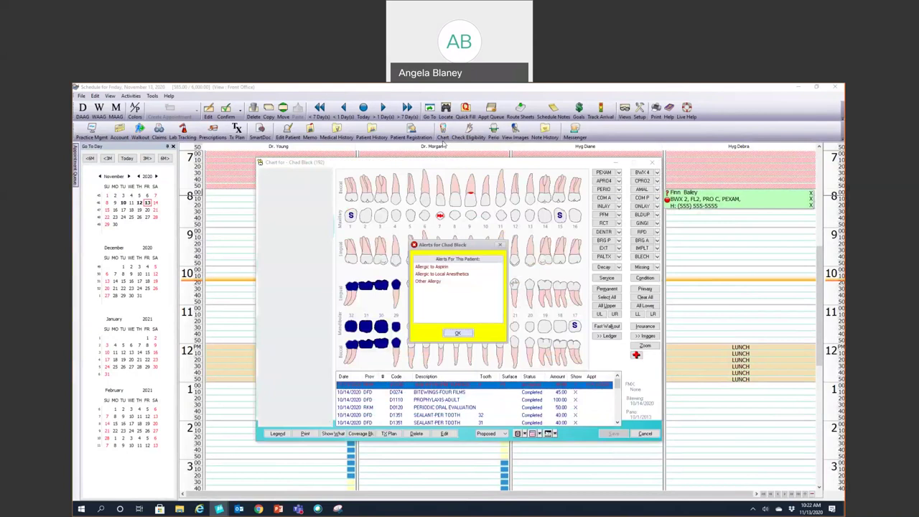
left_click(449, 333)
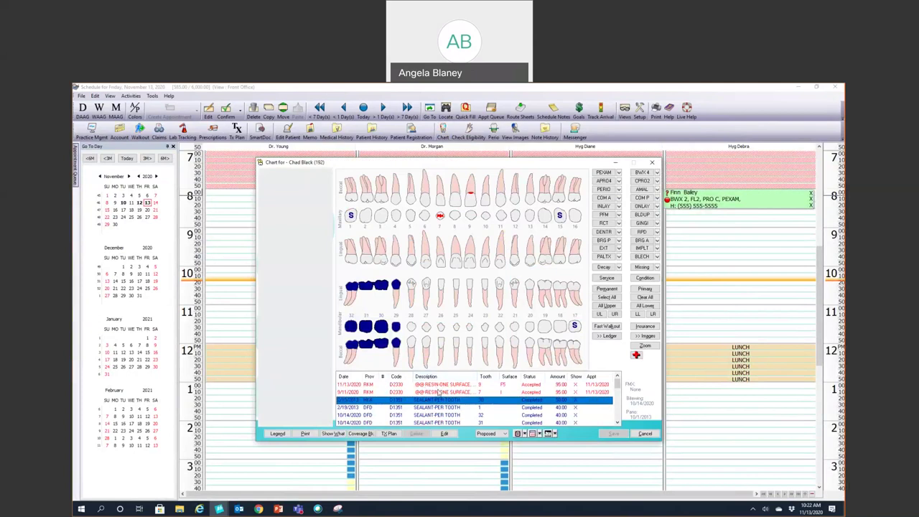
left_click(440, 386)
right_click(441, 387)
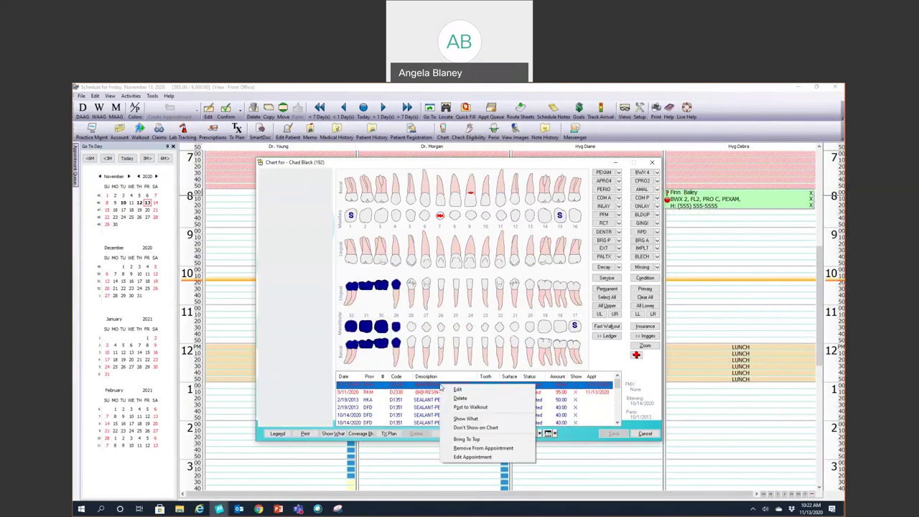
left_click(470, 407)
left_click(449, 401)
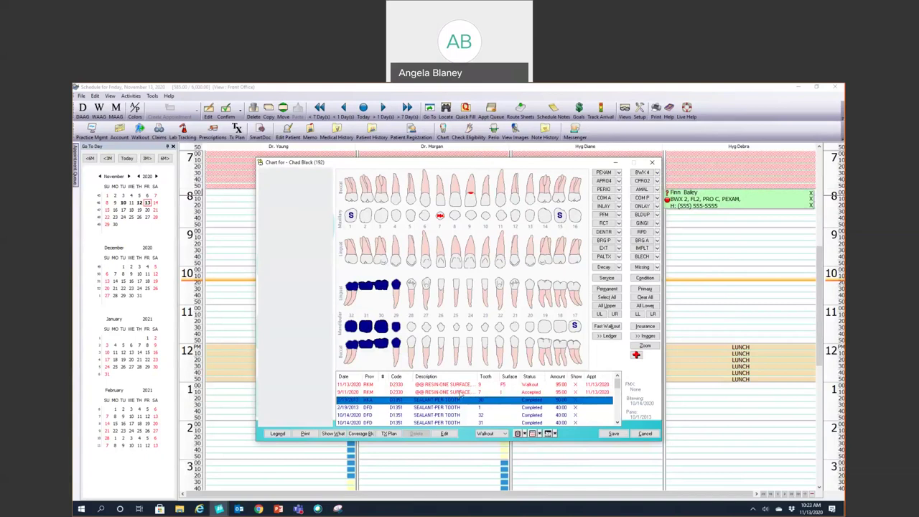
left_click(607, 433)
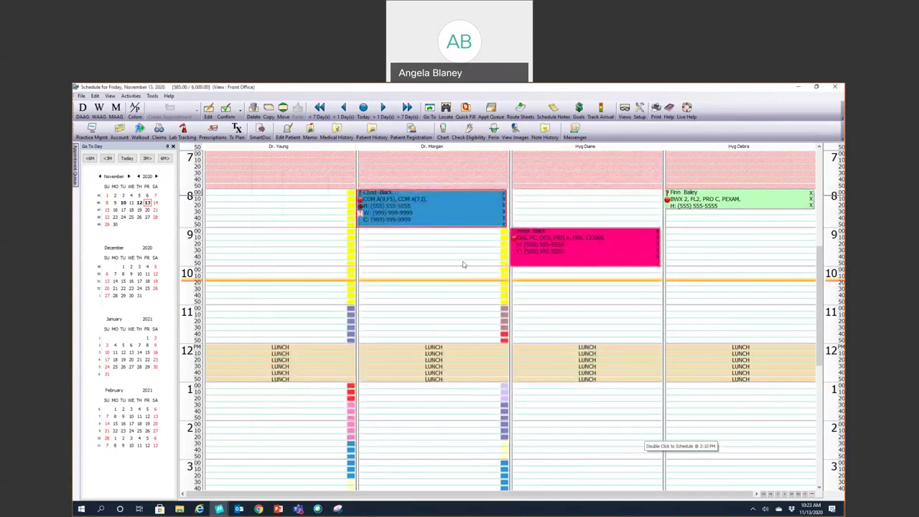
Step: Send the restorative appointment to walkout again, compare its listed services, and discard the walkout
mouse_move(452, 224)
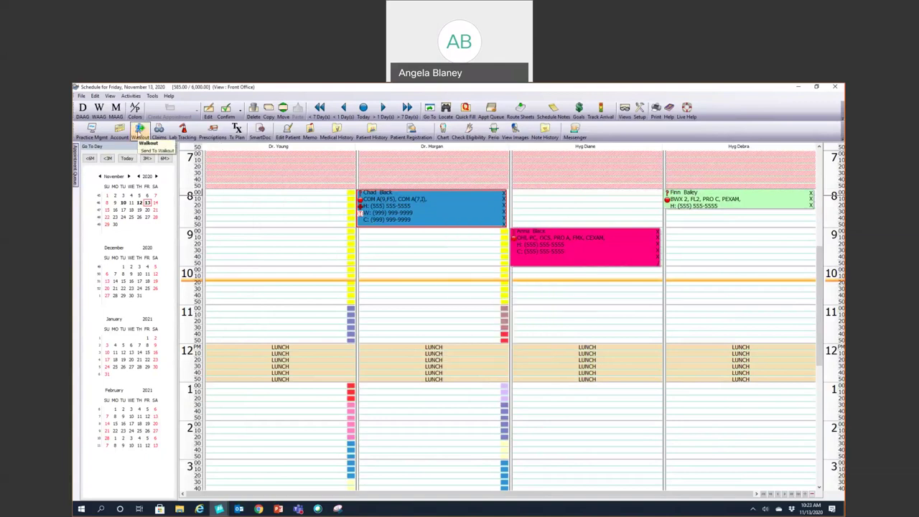
left_click(139, 131)
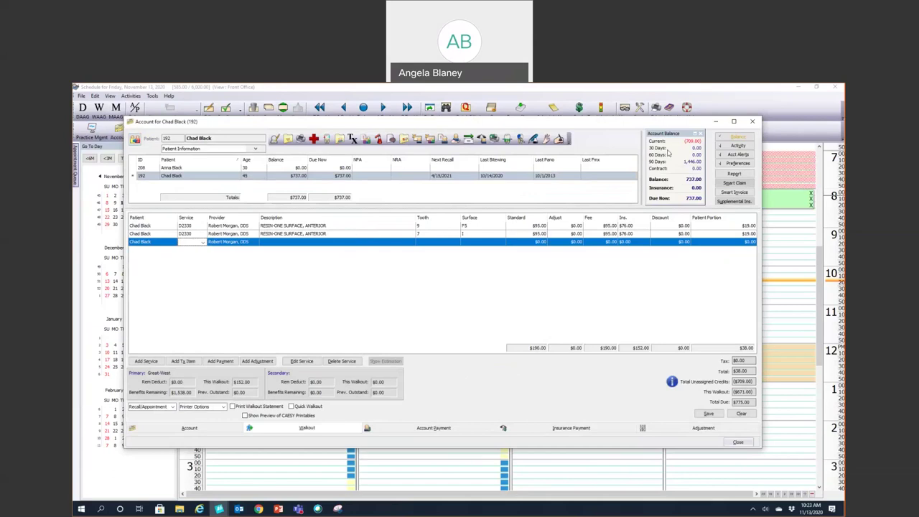
left_click(750, 124)
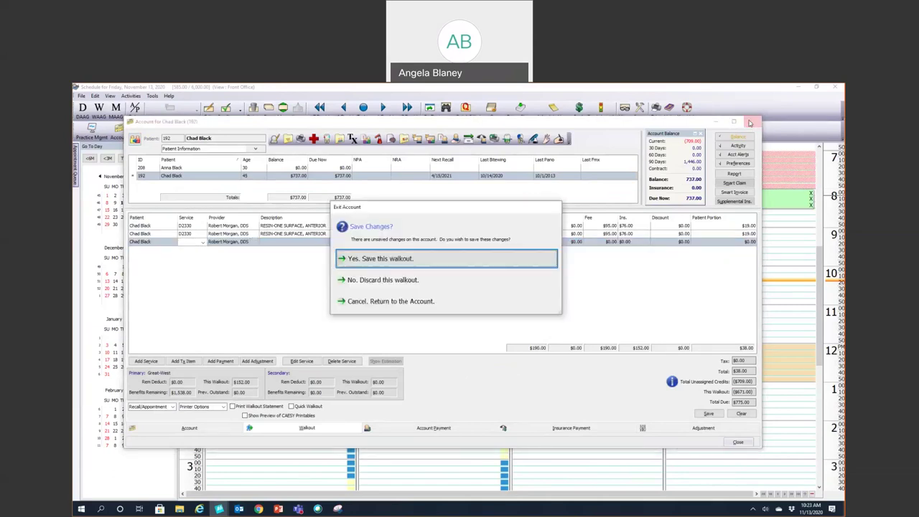
left_click(481, 290)
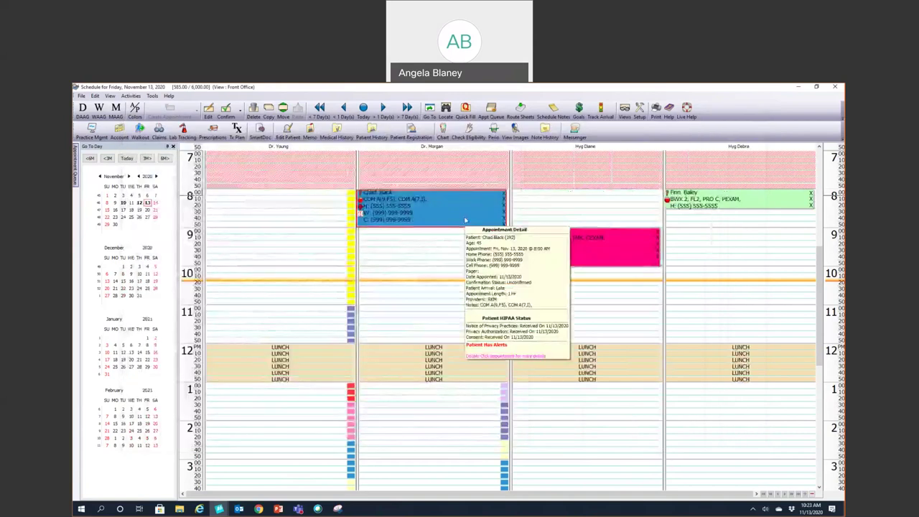
Step: Reopen the patient's chart, sort the services by description to check the tooth 9 resin, and cancel out
left_click(441, 128)
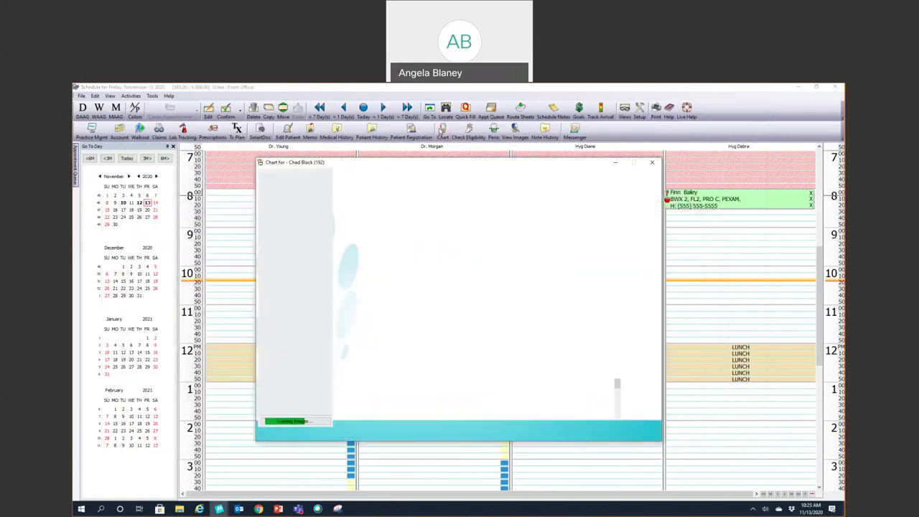
left_click(457, 334)
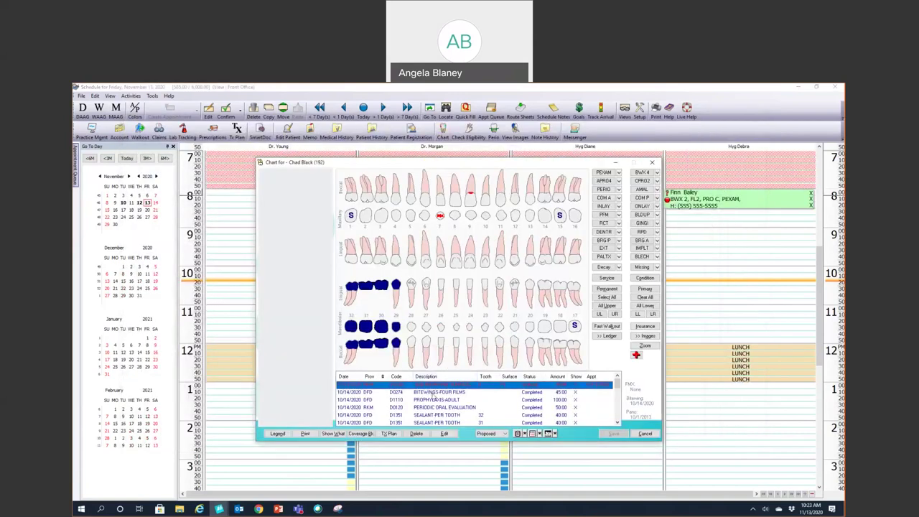
left_click(433, 377)
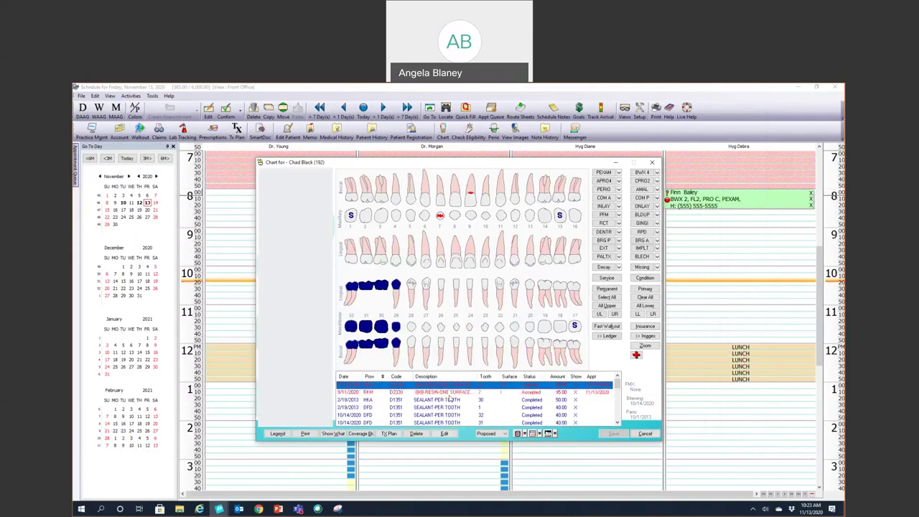
left_click(645, 433)
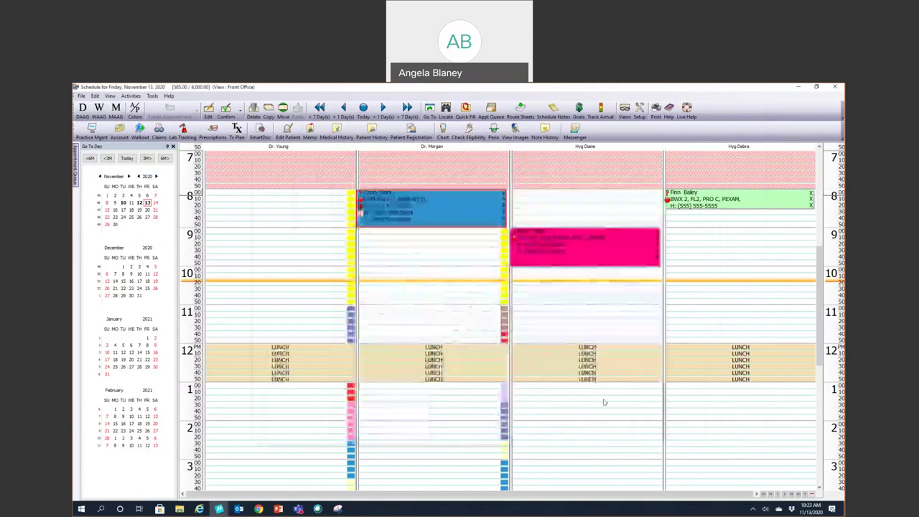
Step: Open the patient's account and start a walkout, bringing up the treatment plan items for the posted tooth 9 resin
left_click(123, 134)
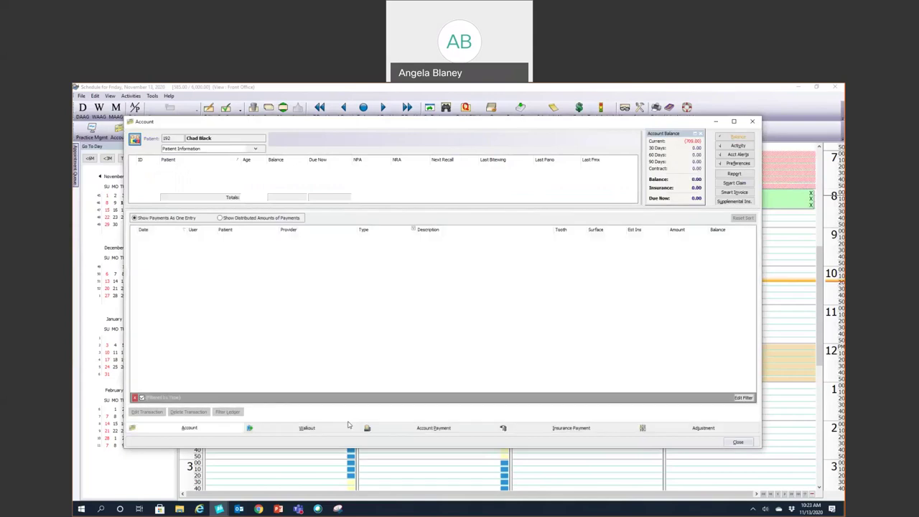
key("Return")
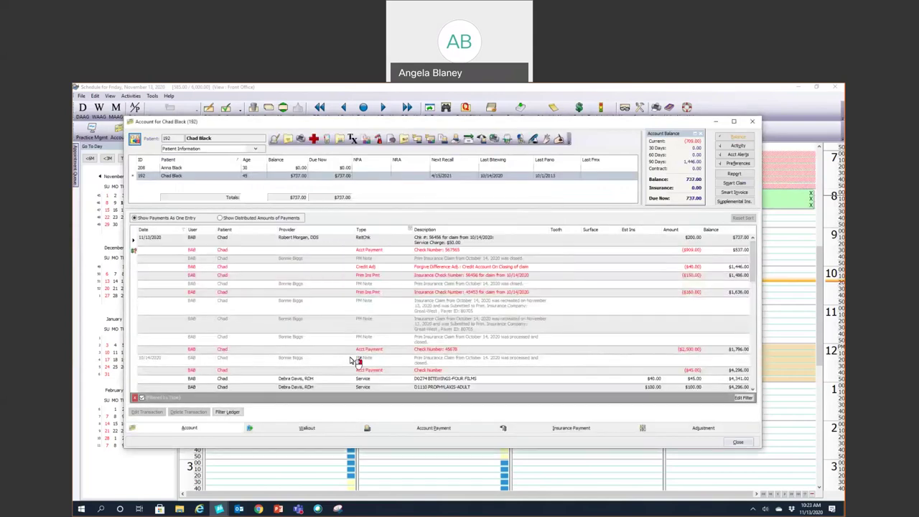
left_click(299, 429)
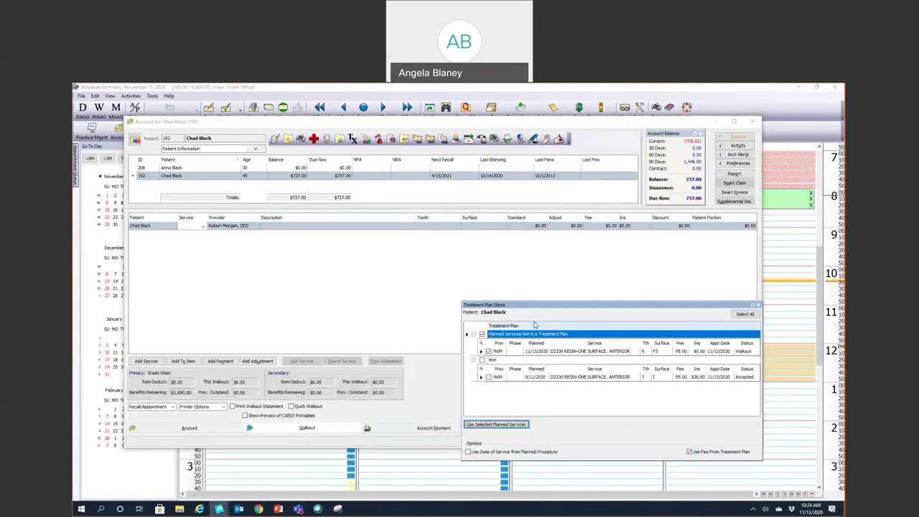
Step: Add the selected planned one-surface anterior resin on tooth 9 to the patient's walkout
left_click_drag(573, 300, 677, 267)
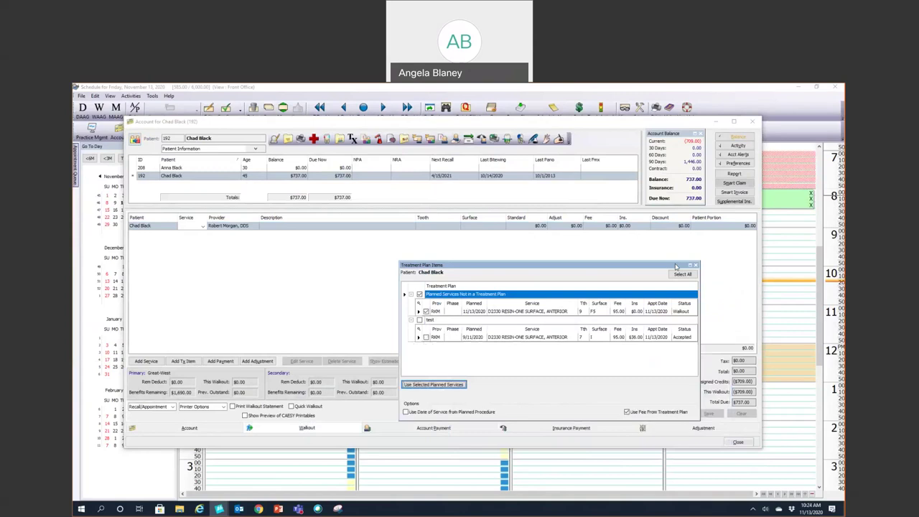
double_click(688, 267)
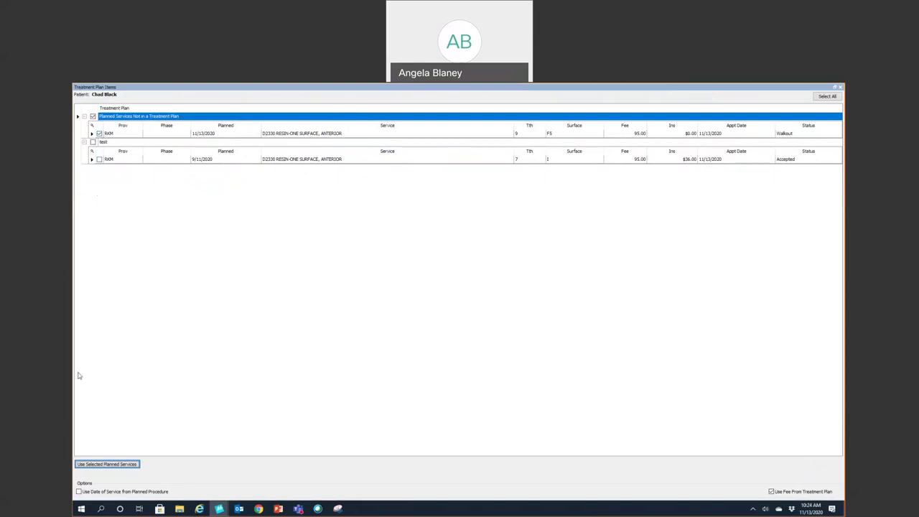
left_click(106, 465)
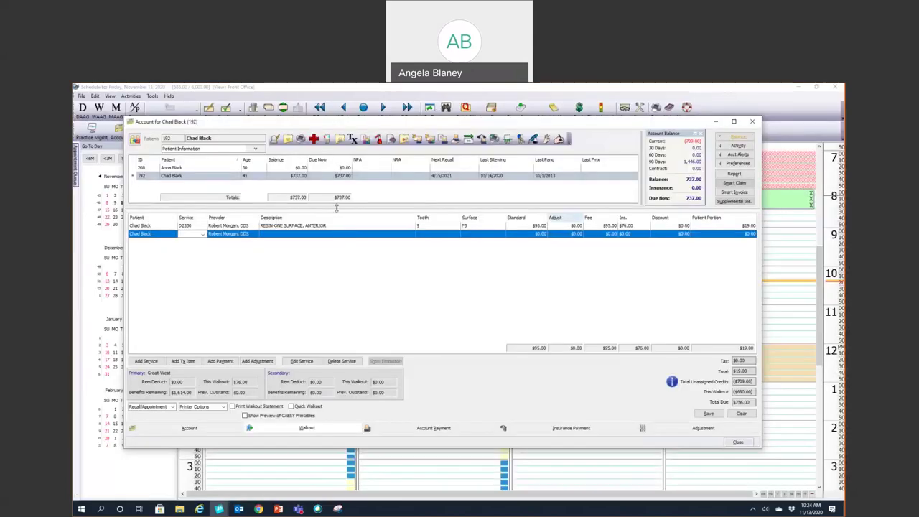
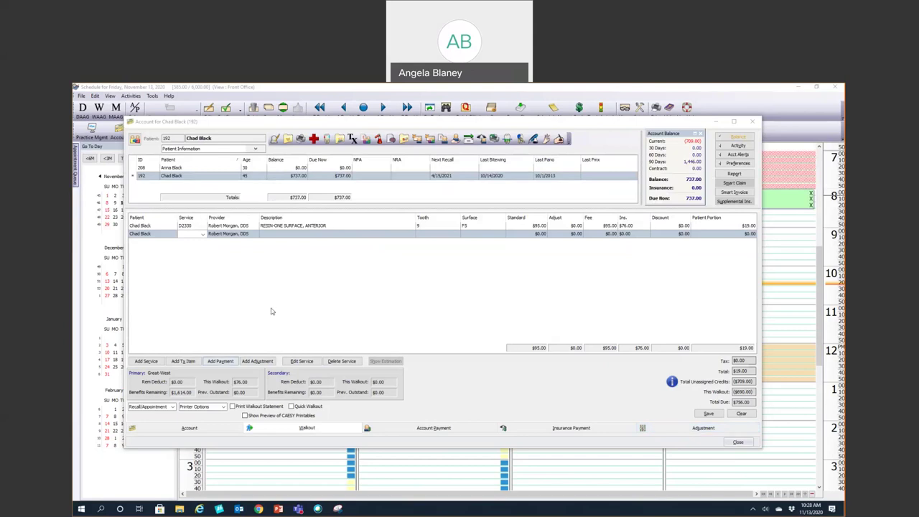
Step: Add a Professional Courtesy credit adjustment of 1.90 to the walkout
left_click(259, 361)
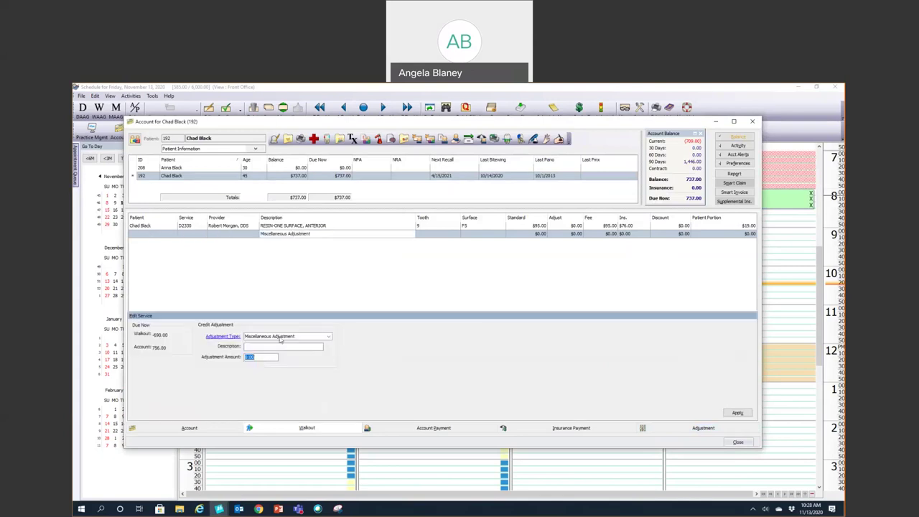
left_click(281, 337)
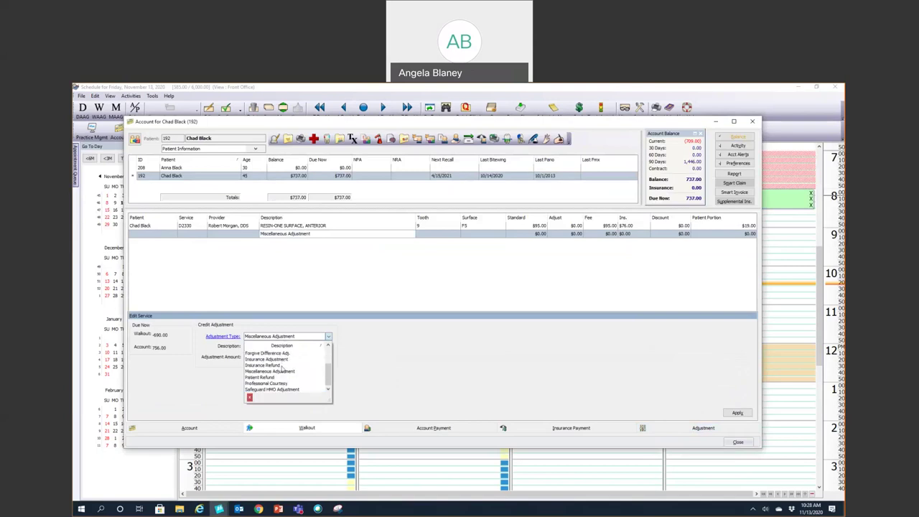
left_click(281, 388)
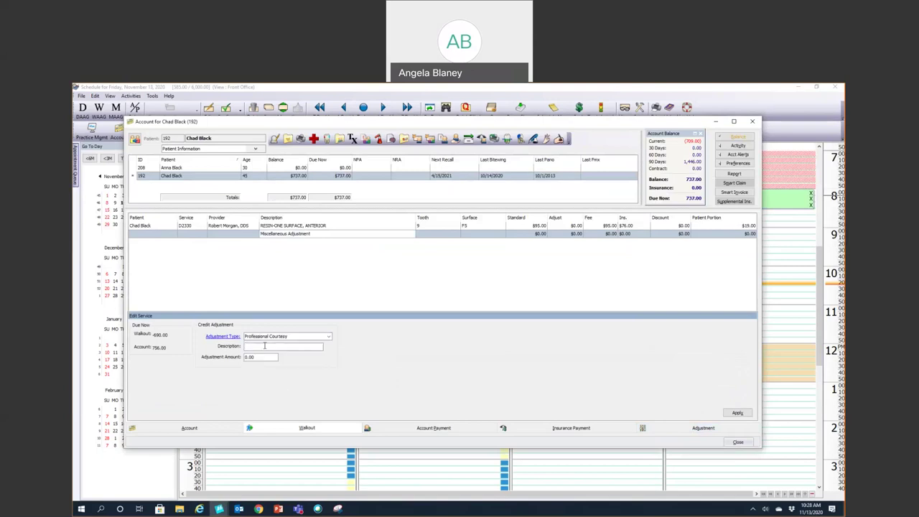
left_click(265, 357)
type("1.90")
left_click(729, 414)
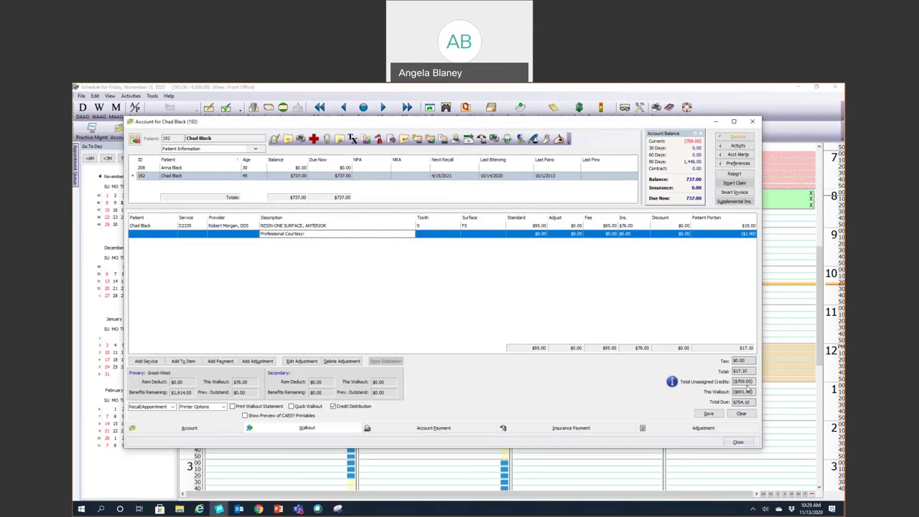
Step: Review the account's unassigned credits and exclude the check payment credit from this walkout
left_click(672, 382)
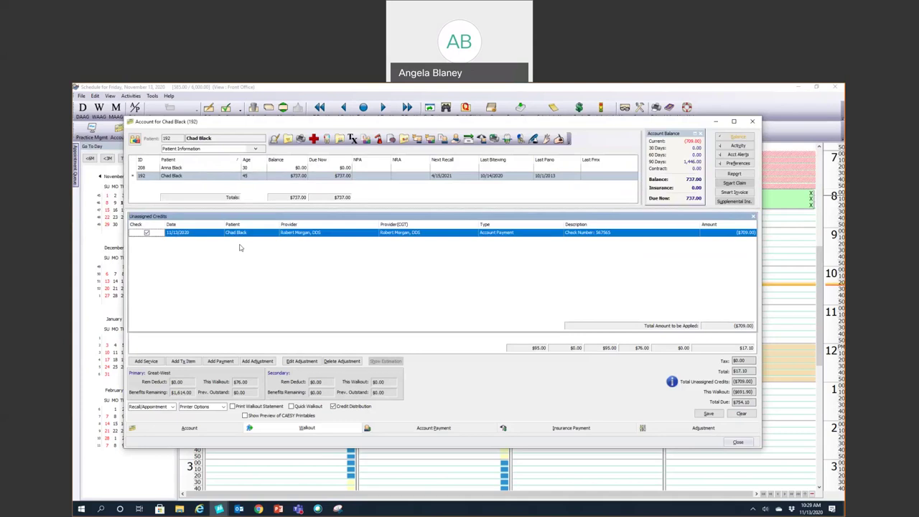
left_click(147, 233)
left_click(146, 234)
left_click(753, 216)
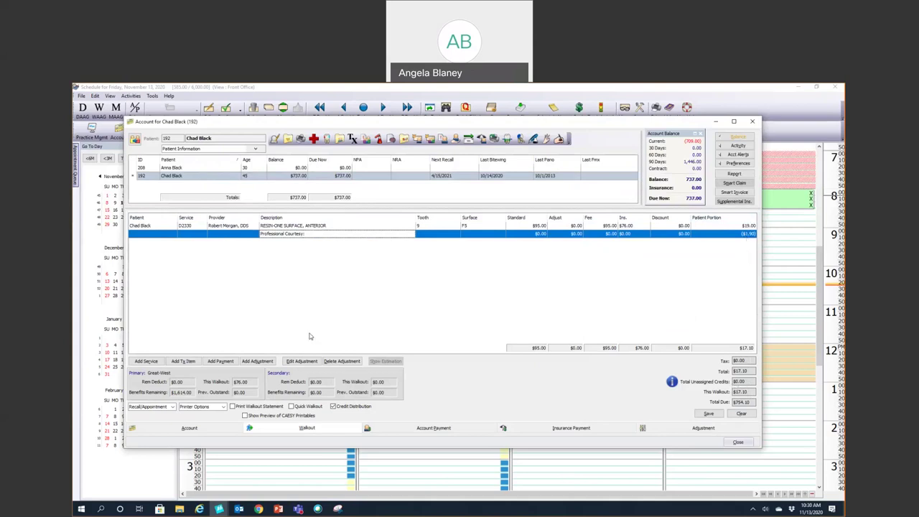
Step: Add a cash payment of 17.10 to the walkout, covering the remaining walkout amount
left_click(220, 361)
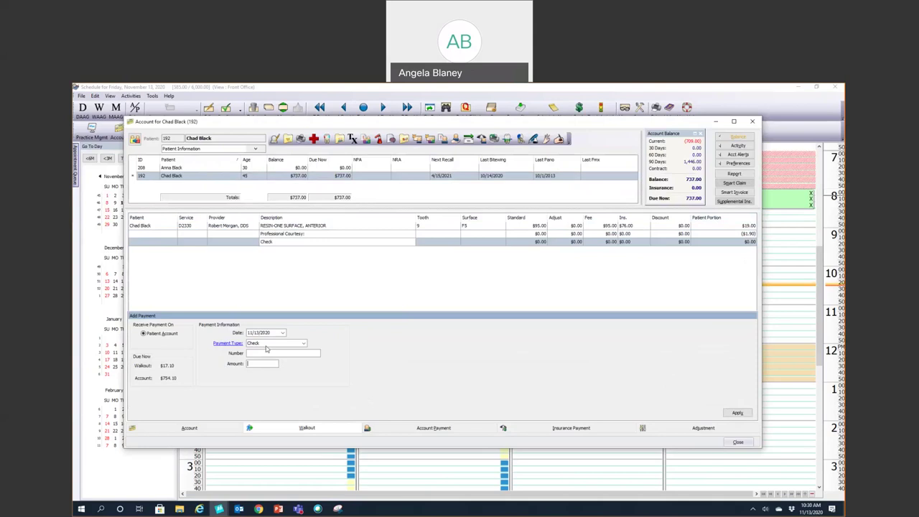
left_click(267, 344)
left_click(260, 370)
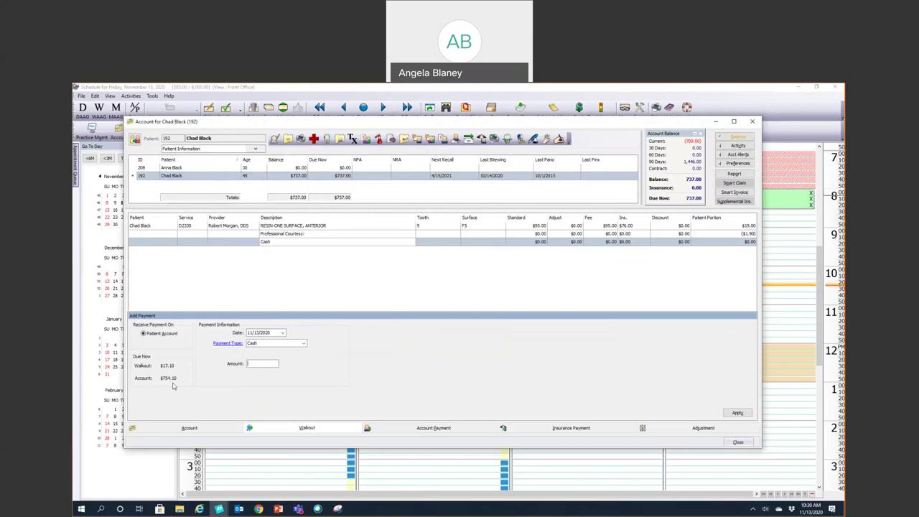
type("7.")
left_click(737, 413)
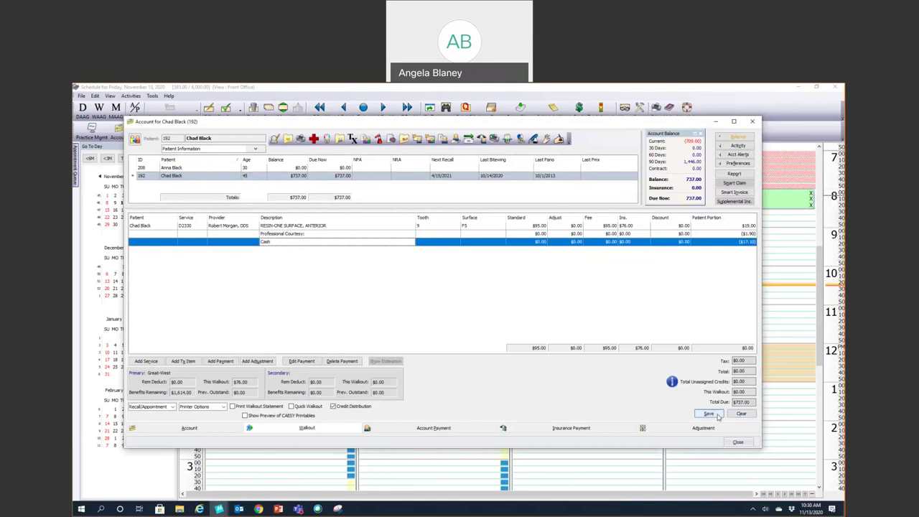
Step: Save and process the walkout, applying the courtesy adjustment and the cash payment to the tooth 9 resin
left_click(715, 415)
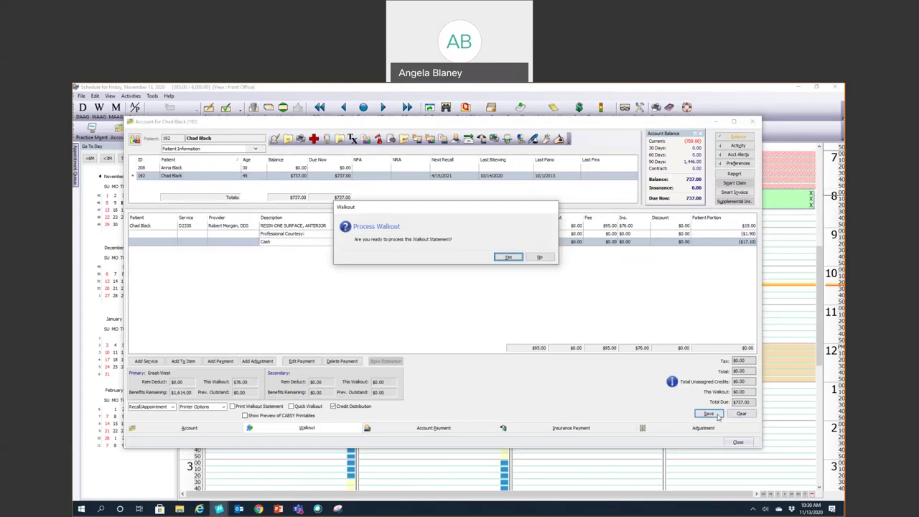
left_click(508, 257)
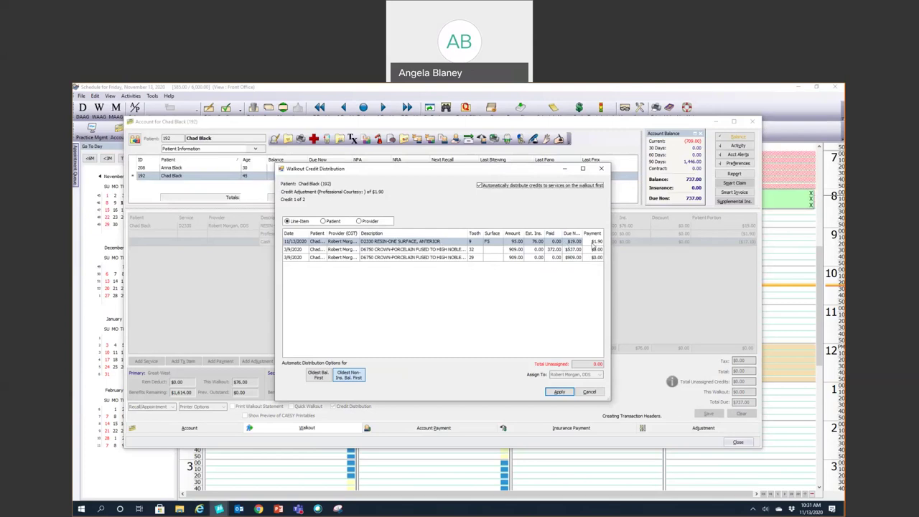
left_click(592, 244)
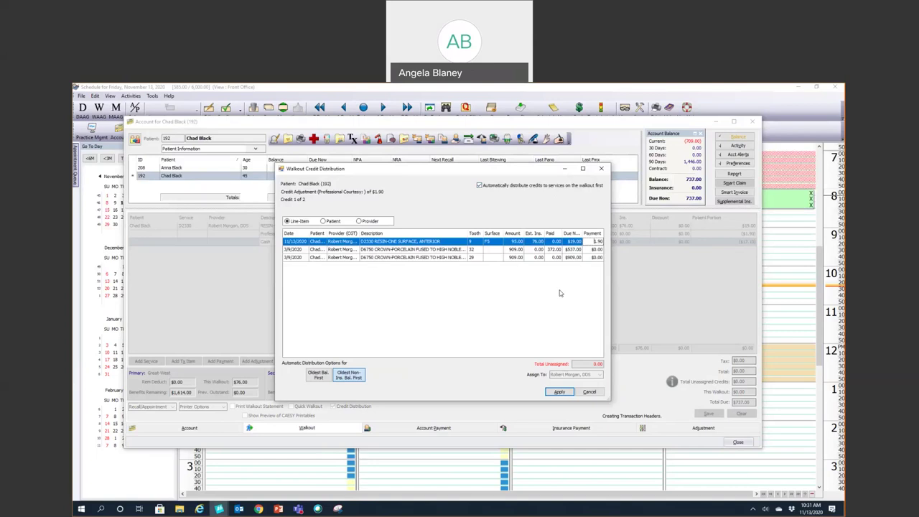
left_click(560, 392)
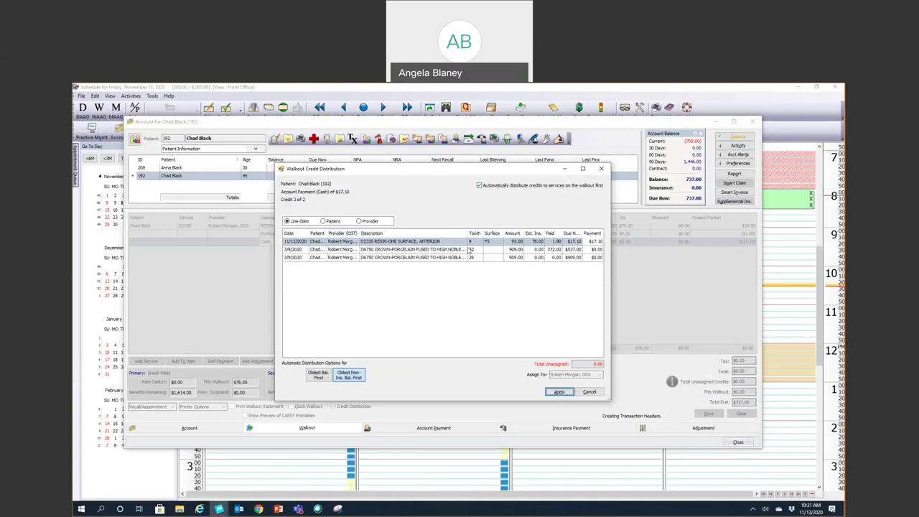
left_click(559, 392)
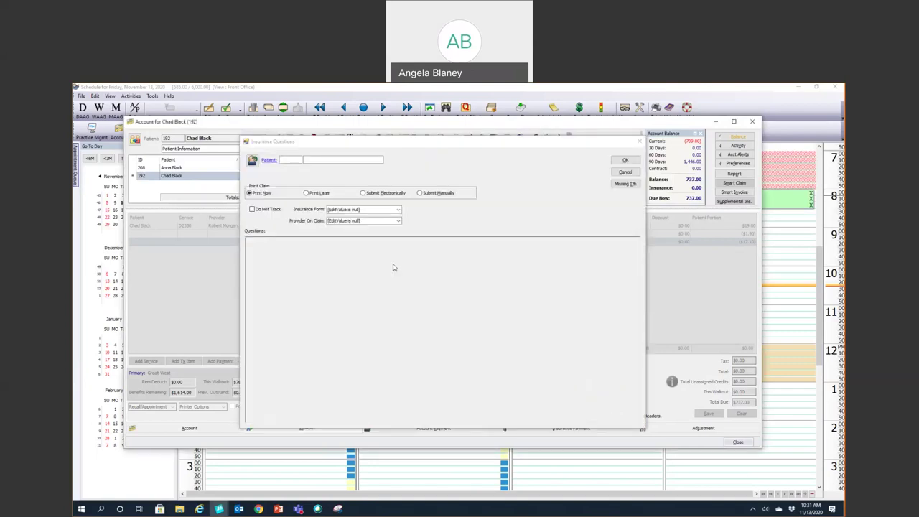
Step: Set the insurance claim to be submitted manually, accept the insurance questions, and close the patient's account
left_click(421, 194)
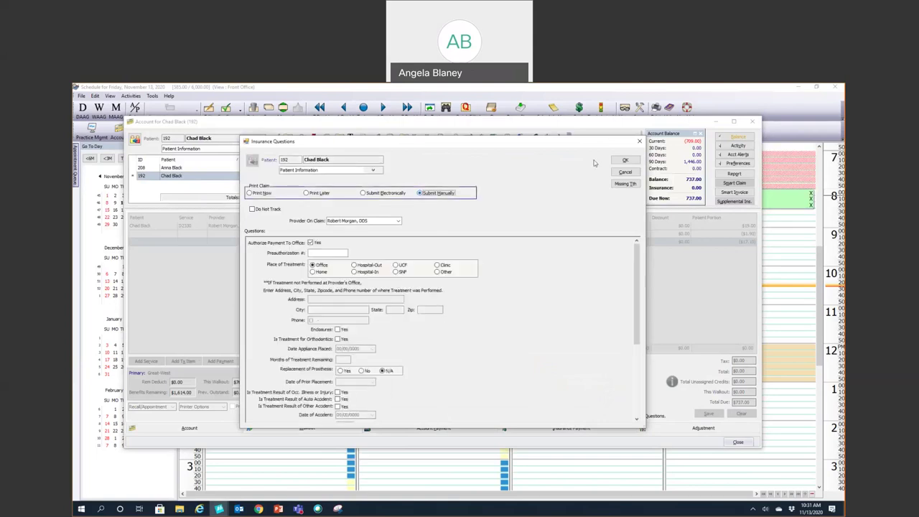
left_click(617, 162)
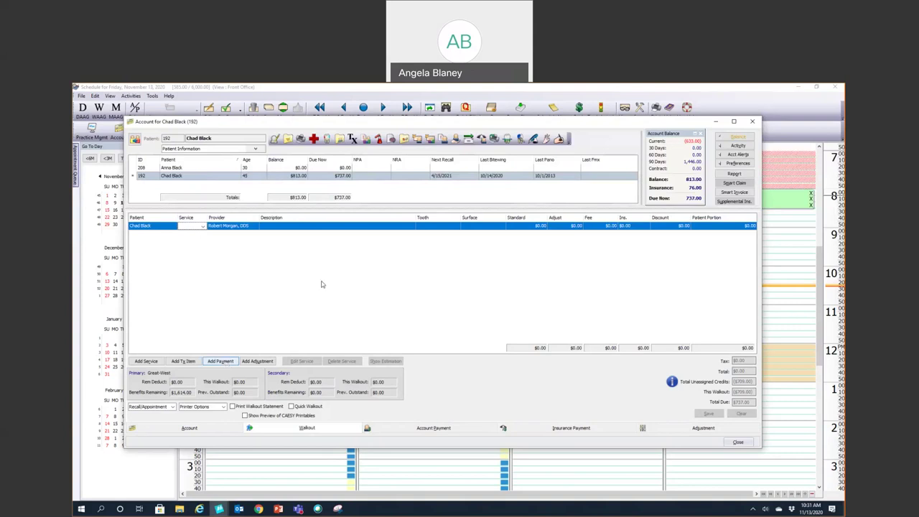
left_click(751, 123)
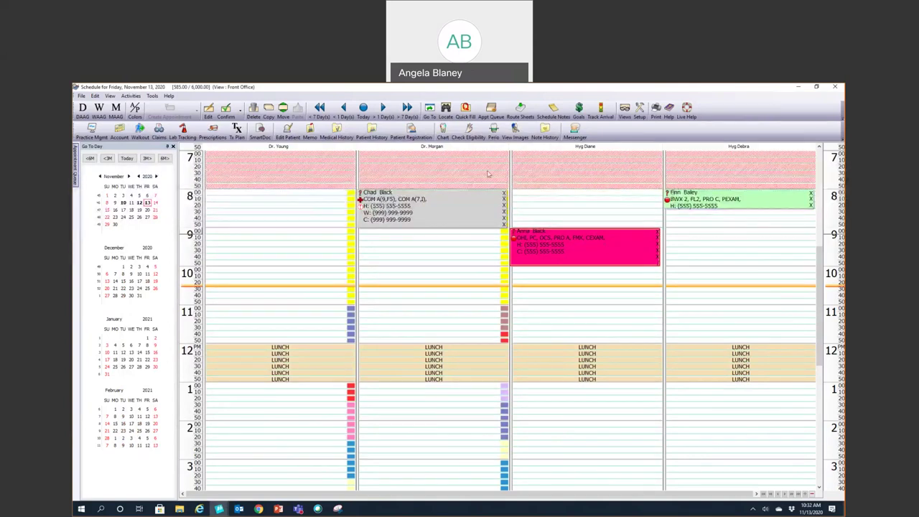
Step: Open the 9:00 hygiene patient's chart, check the options for posting the planned services to walkout, and cancel out
left_click(447, 130)
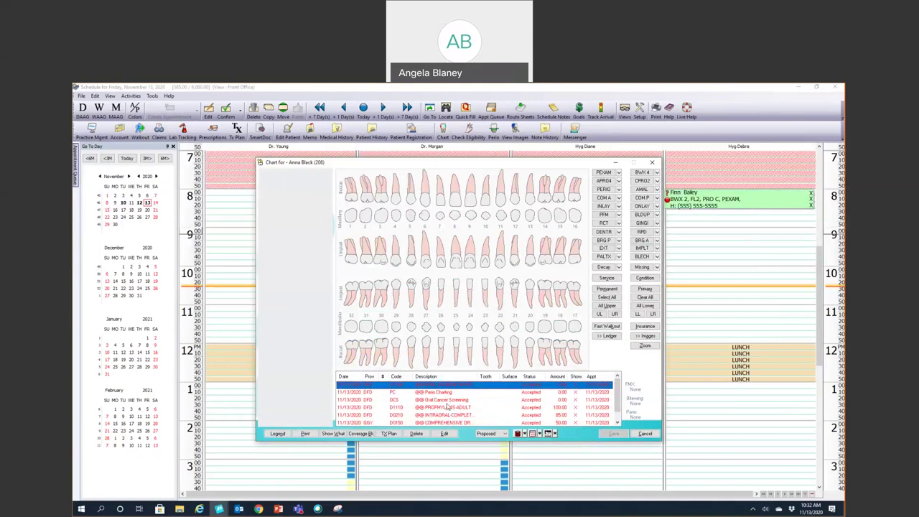
left_click(446, 406)
left_click(444, 388)
right_click(443, 387)
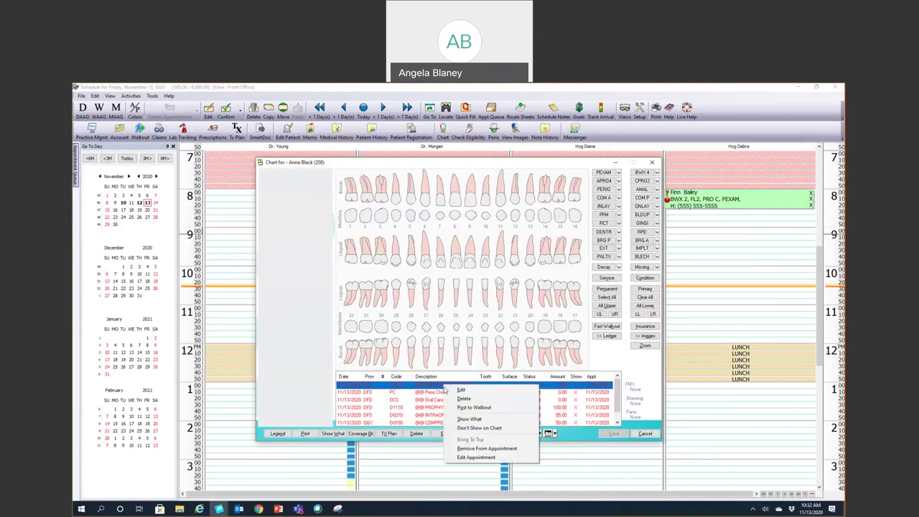
left_click(439, 387)
left_click(642, 435)
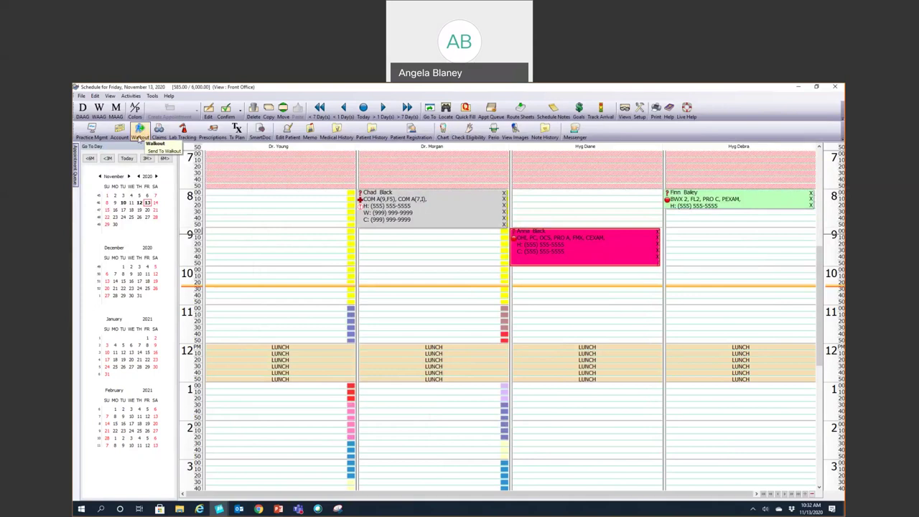
Step: Open the hygiene patient's account and start a walkout with all planned services not in a treatment plan
left_click(119, 132)
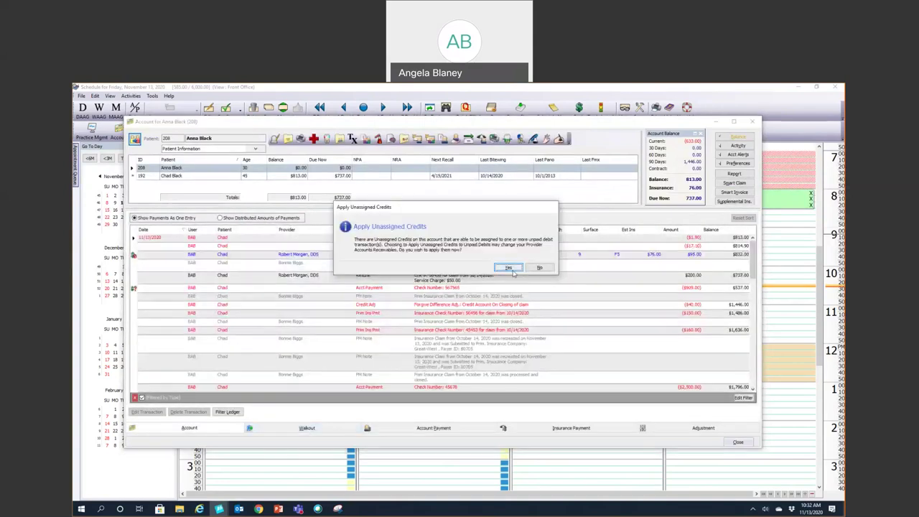
left_click(511, 270)
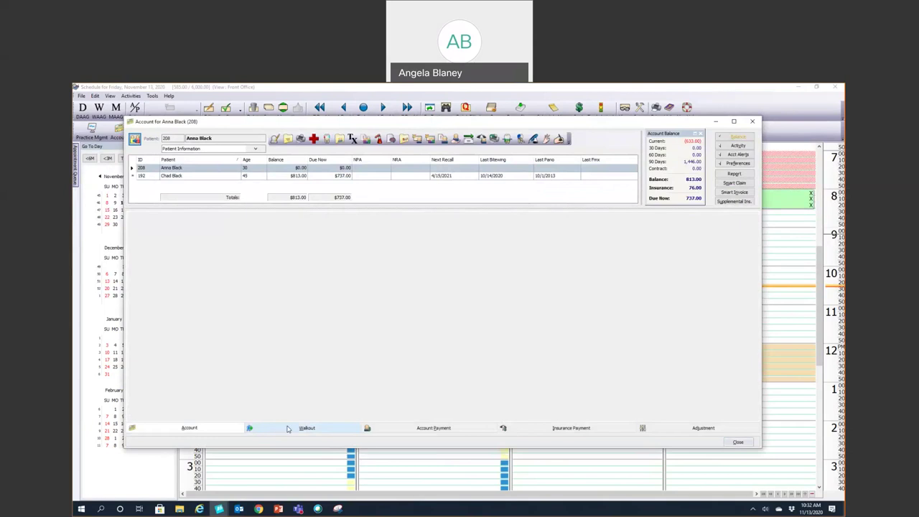
left_click(287, 428)
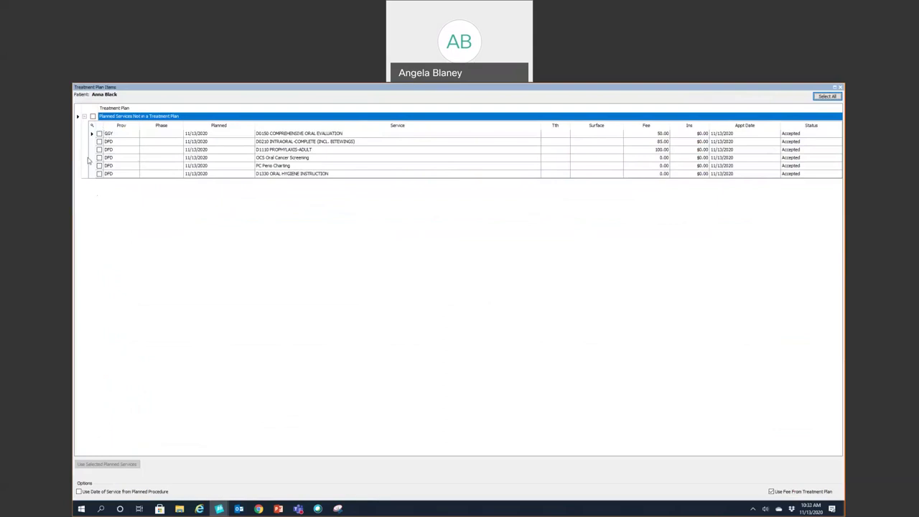
left_click(93, 116)
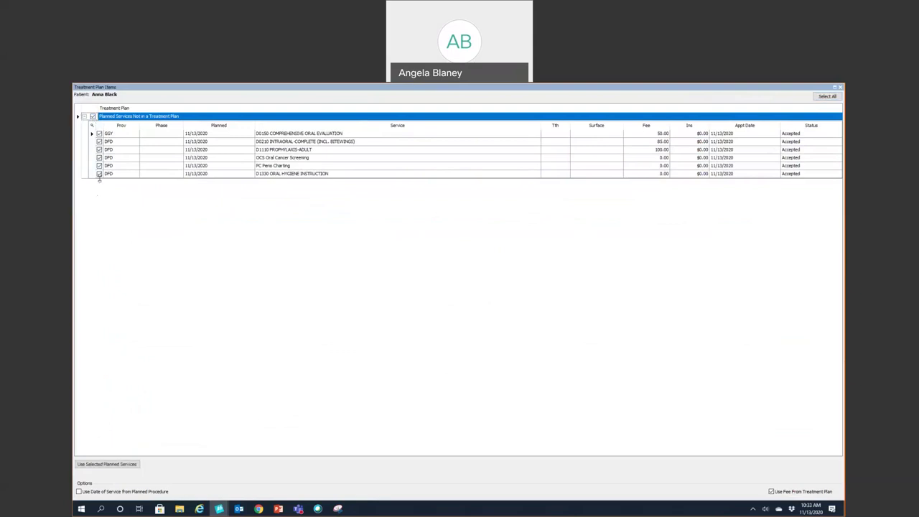
left_click(95, 466)
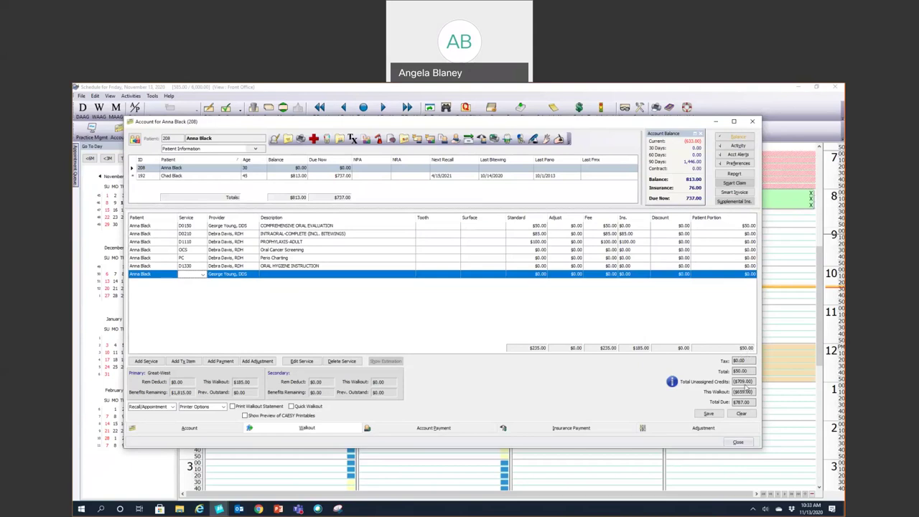
Step: Exclude the family member's unassigned check payment credit from the hygiene patient's walkout
left_click(672, 383)
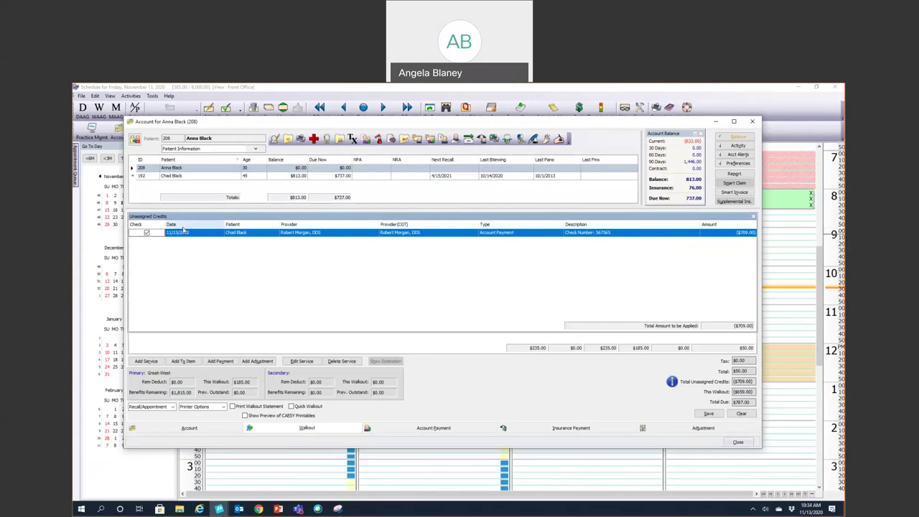
left_click(146, 233)
left_click(753, 216)
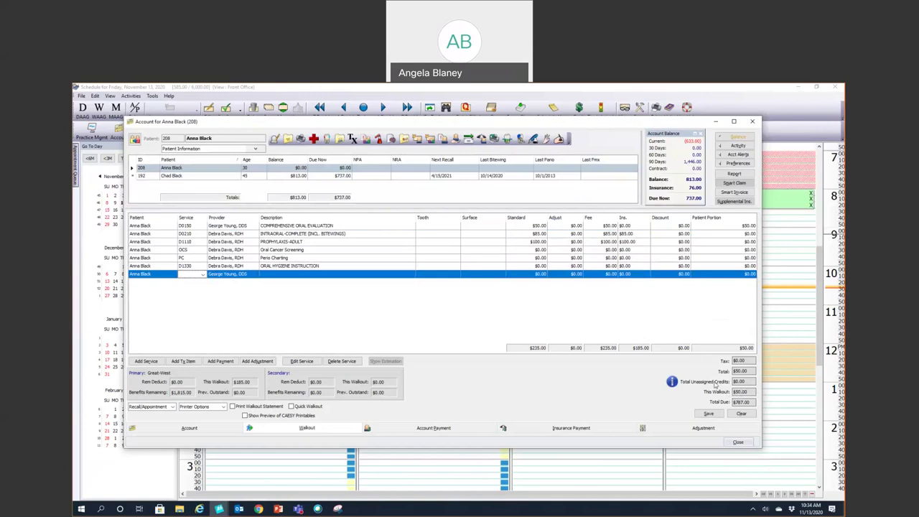
Step: Add a check payment of 250 with check number 3454 to the hygiene patient's walkout
left_click(221, 361)
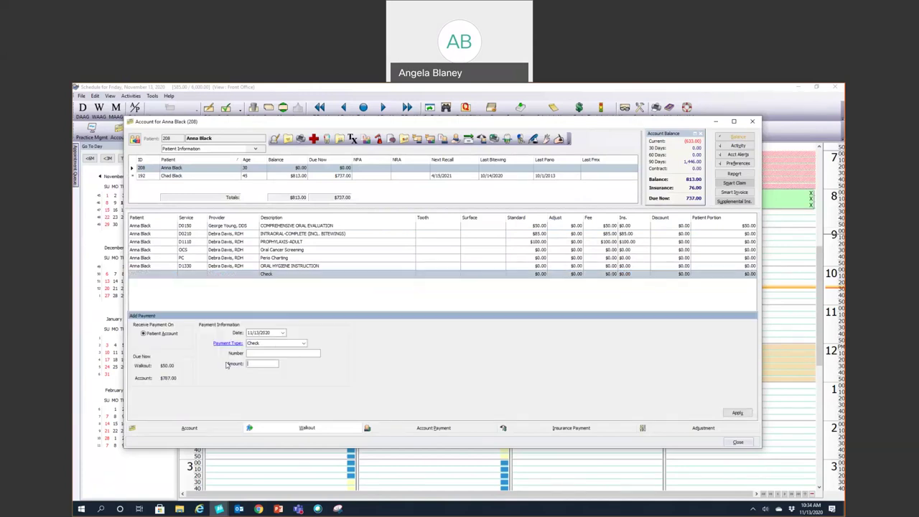
left_click(278, 353)
type("3454")
left_click(273, 364)
type("250")
left_click(740, 413)
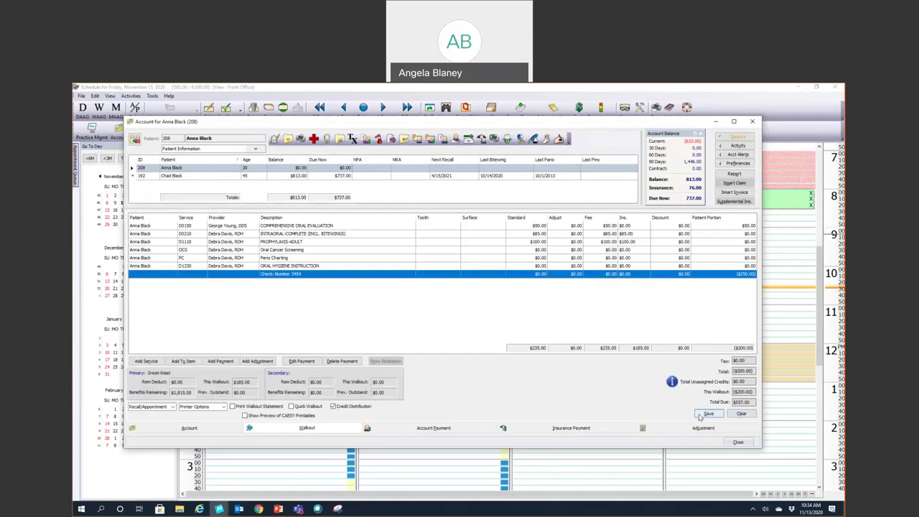
Step: Save the hygiene patient's walkout and distribute 100 of the check credit to each of the family member's crowns on teeth 32 and 29
left_click(707, 414)
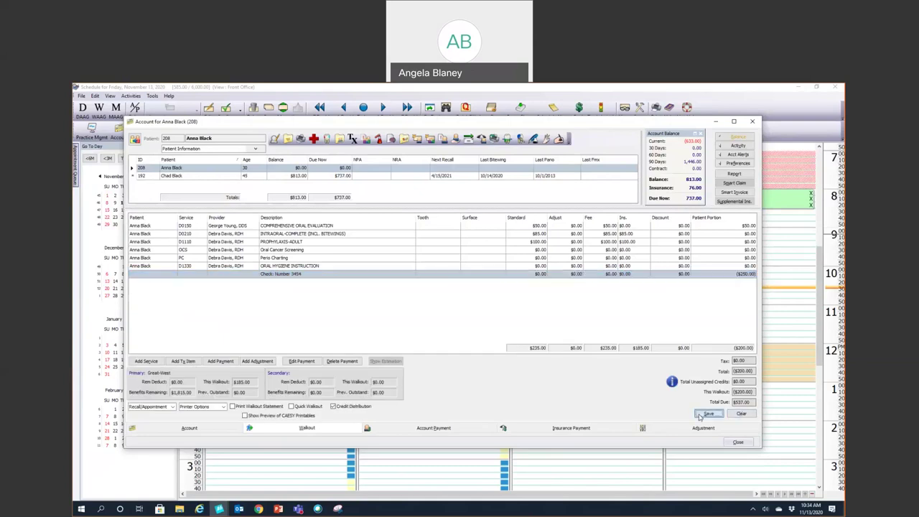
left_click(514, 258)
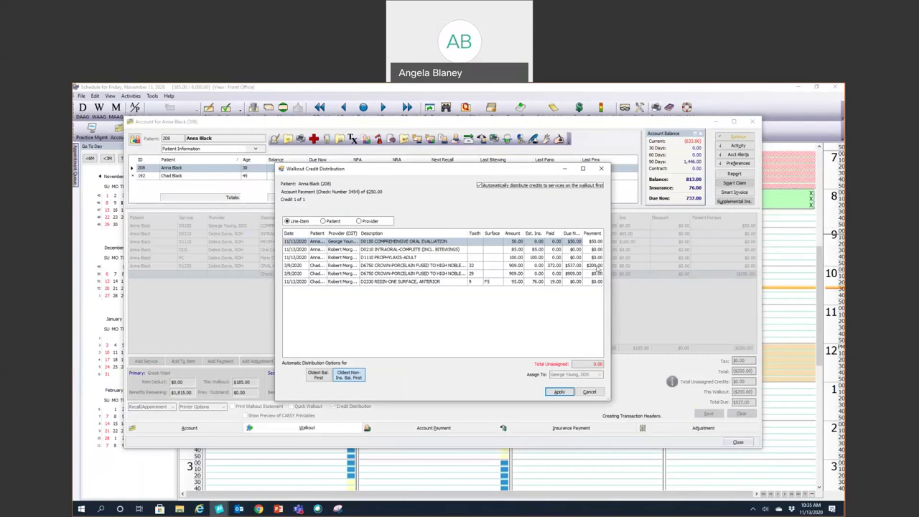
left_click(353, 378)
left_click(587, 266)
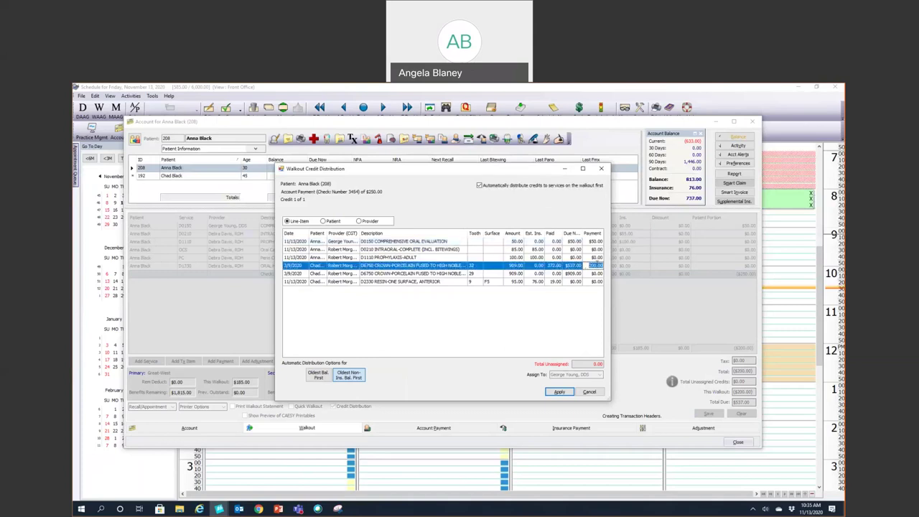
left_click(597, 265)
left_click(593, 274)
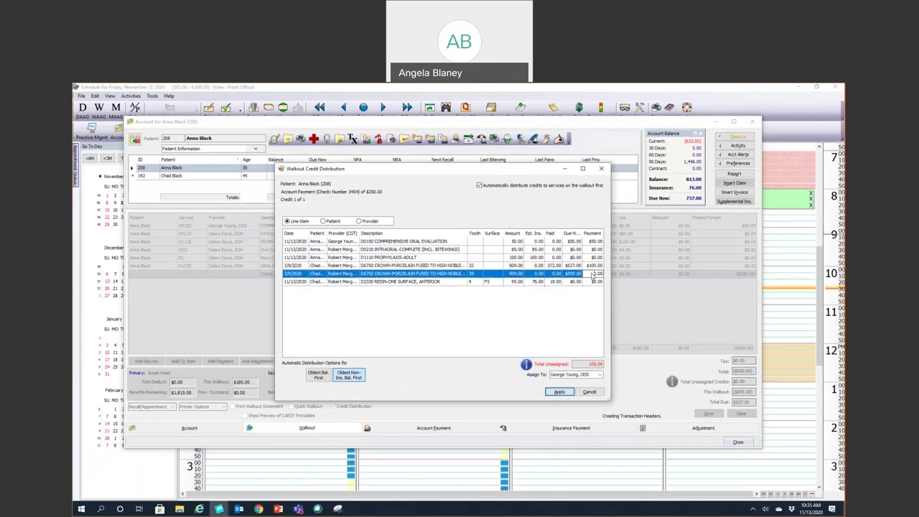
type("100")
left_click(575, 305)
Step: Apply the credit distribution and complete the walkout with the insurance claim set to Submit Manually
left_click(559, 392)
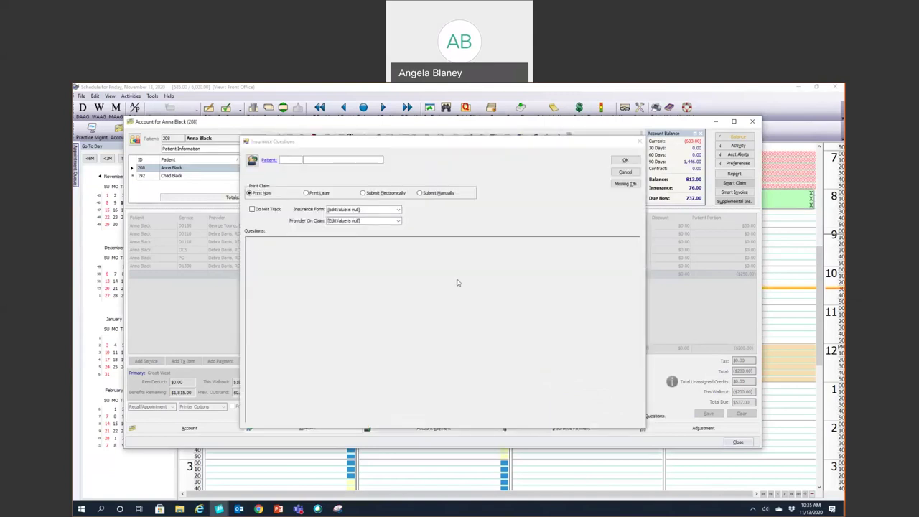
left_click(419, 193)
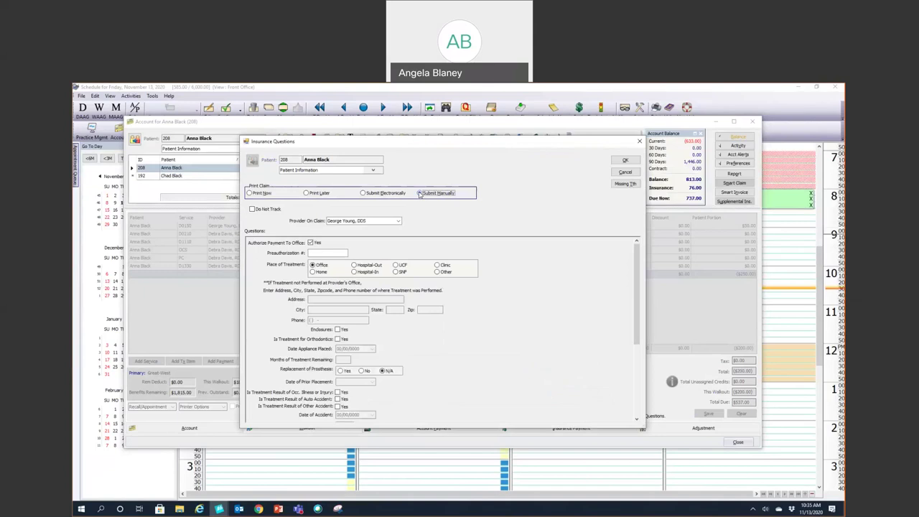
left_click(635, 163)
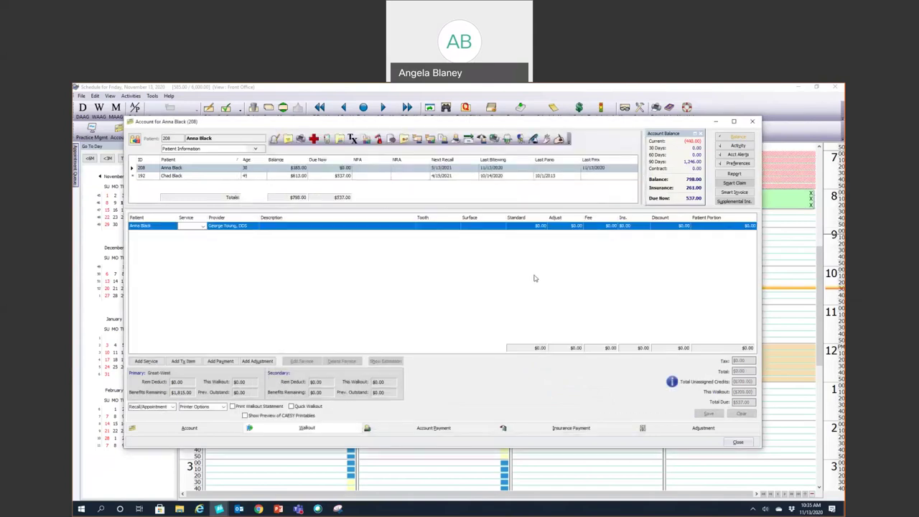
Step: Post an account payment by check for 100 with check number 1111
left_click(443, 431)
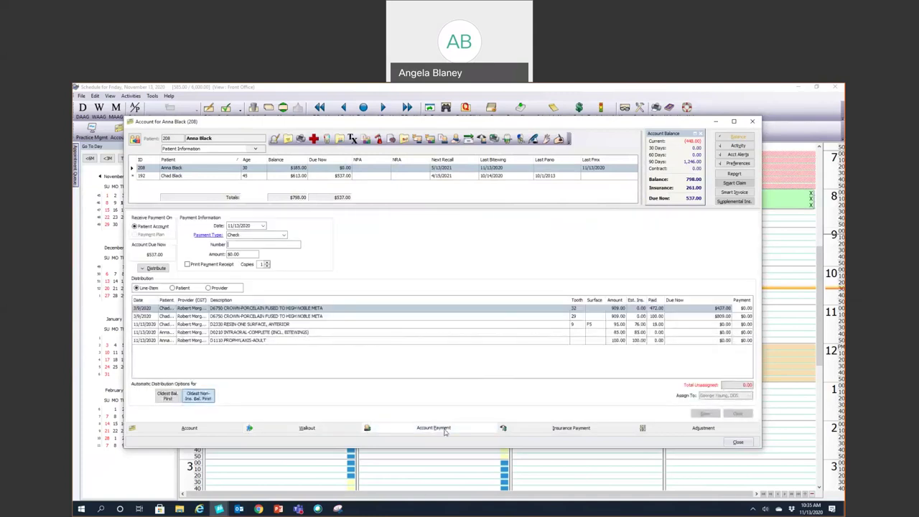
left_click(284, 238)
left_click(256, 253)
left_click(256, 245)
type("1111")
left_click(255, 254)
type("100")
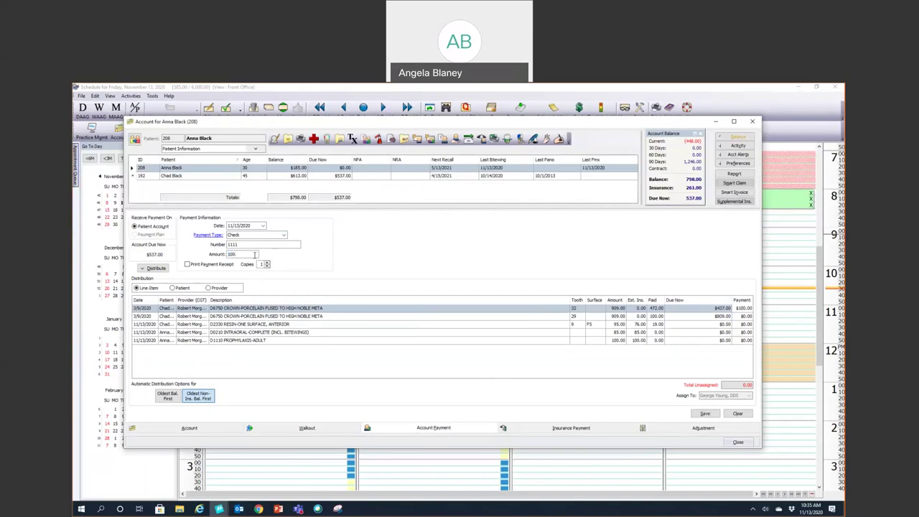
left_click(705, 413)
Step: Post an account payment of 50.00 in cash
left_click(284, 234)
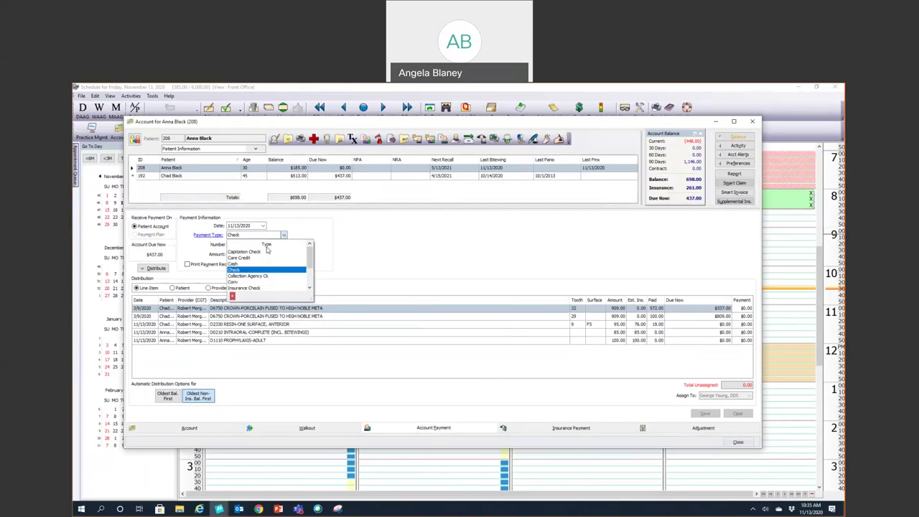
left_click(254, 261)
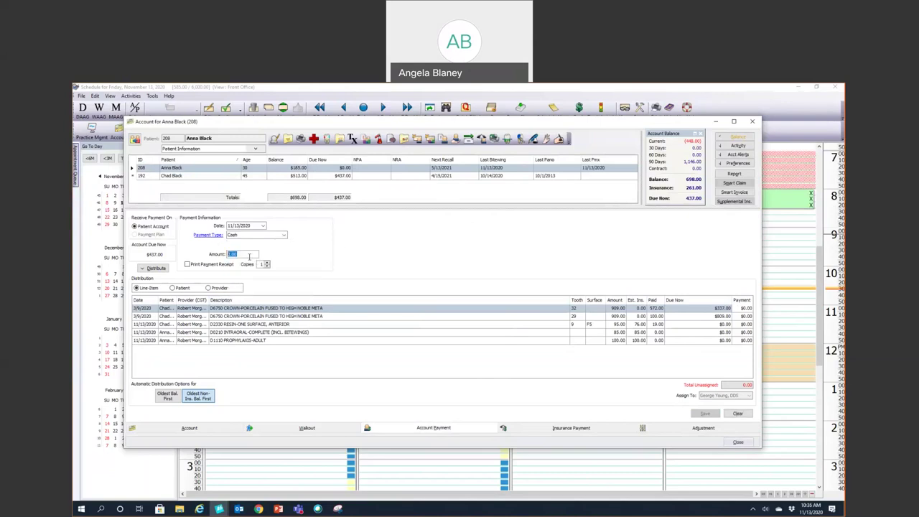
type("50.0")
type("0")
left_click(700, 415)
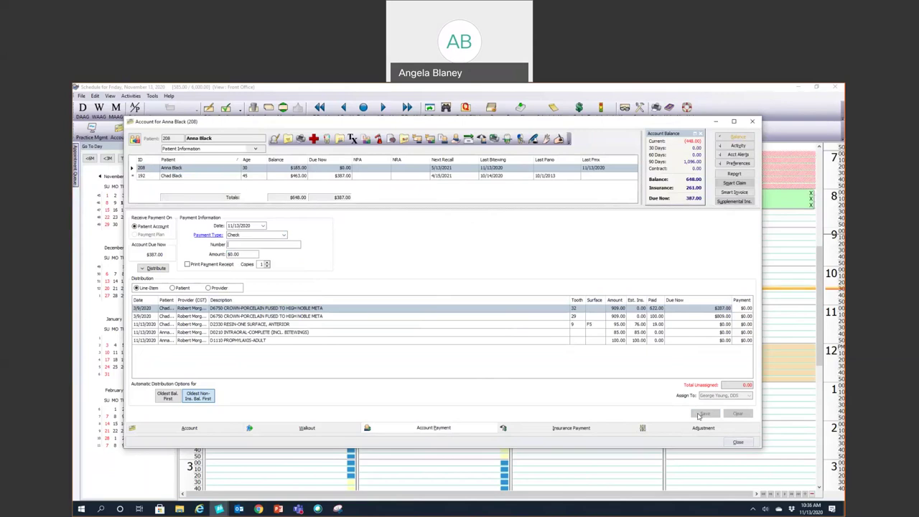
Step: From the account ledger, apply the unassigned credit of the 909.00 check payment to the tooth 32 crown (287.00) and tooth 29 crown (422.00)
left_click(204, 429)
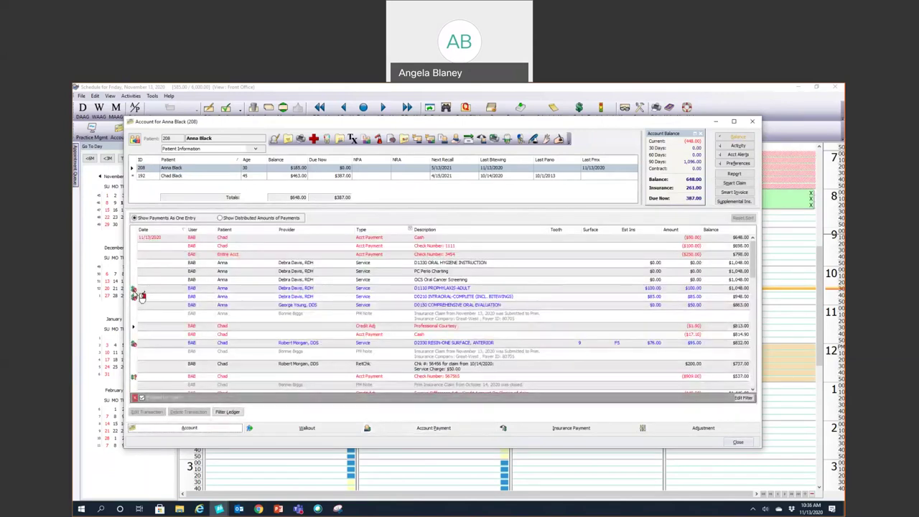
left_click(139, 379)
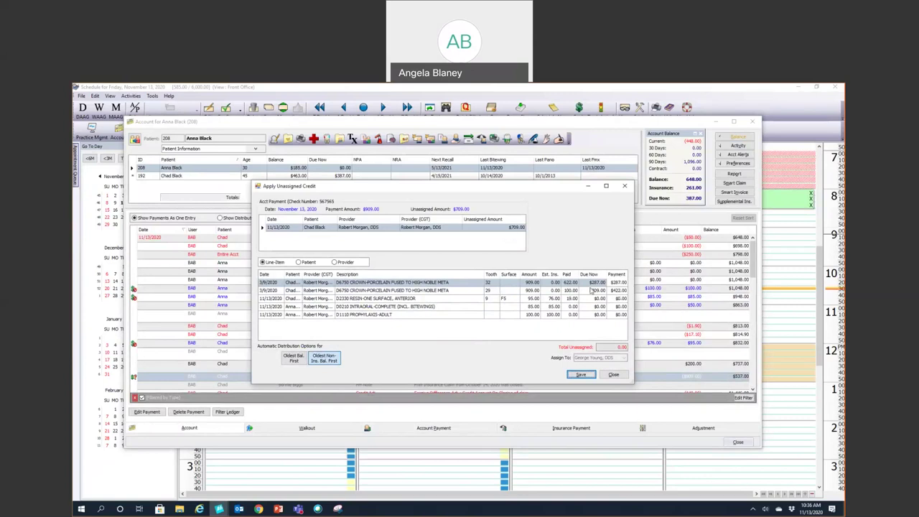
left_click(590, 376)
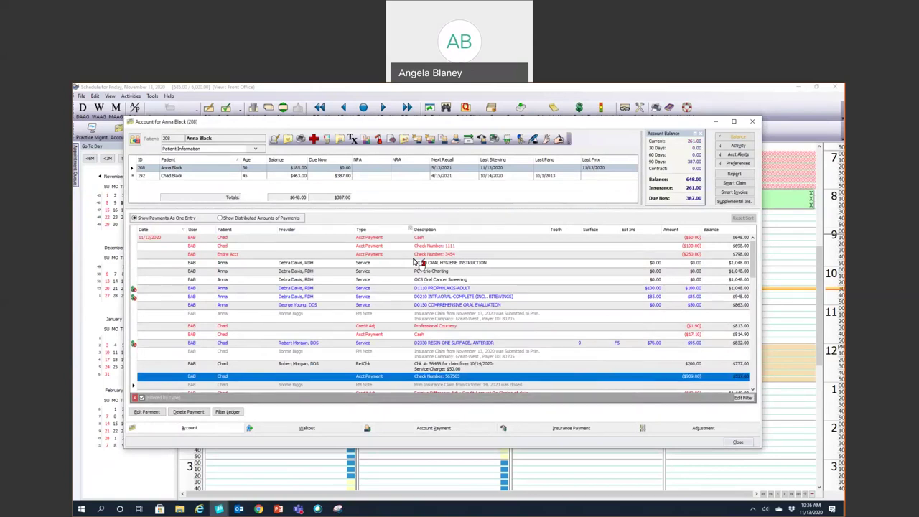
Step: Prepare a credit adjustment of type Forgive Difference Adj. for 387.00, distributed to the tooth 29 crown
left_click(332, 429)
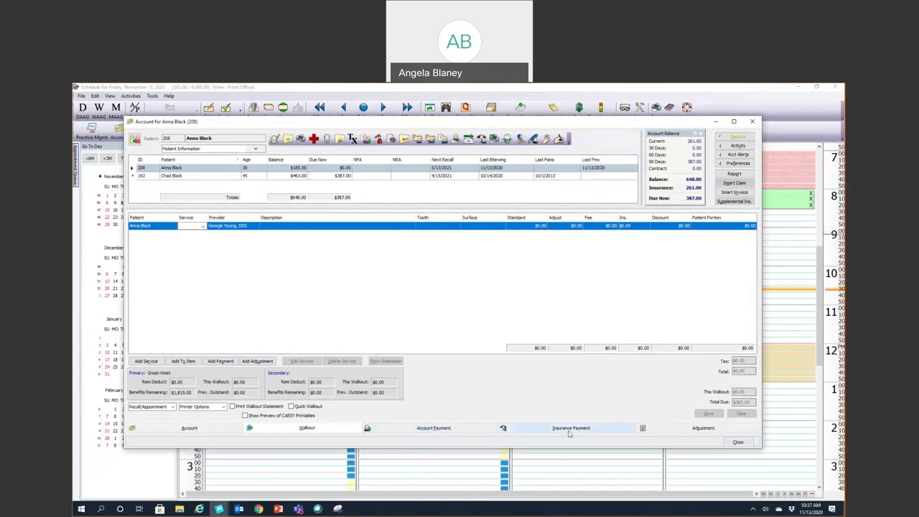
left_click(671, 433)
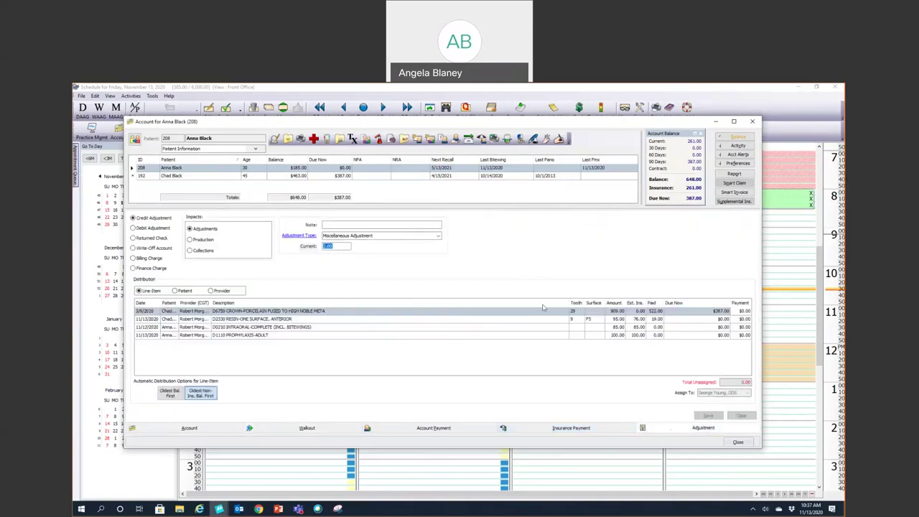
left_click(395, 242)
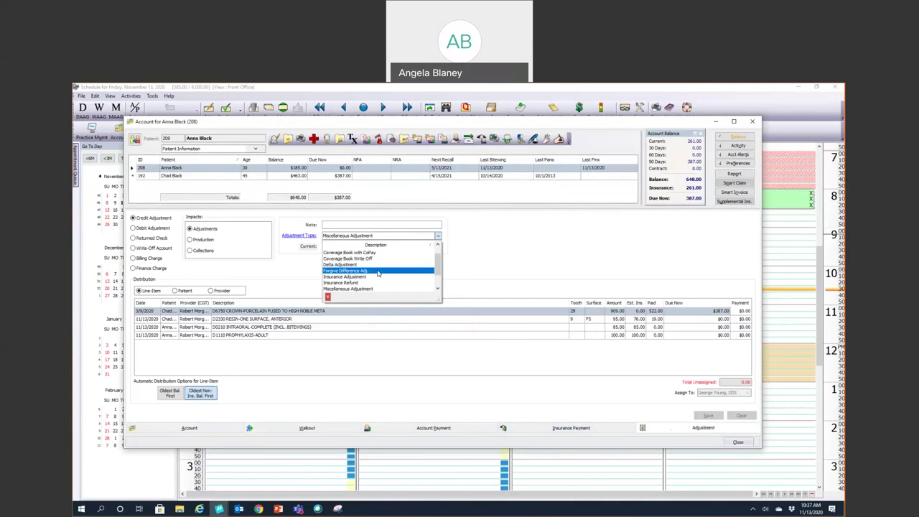
left_click(377, 273)
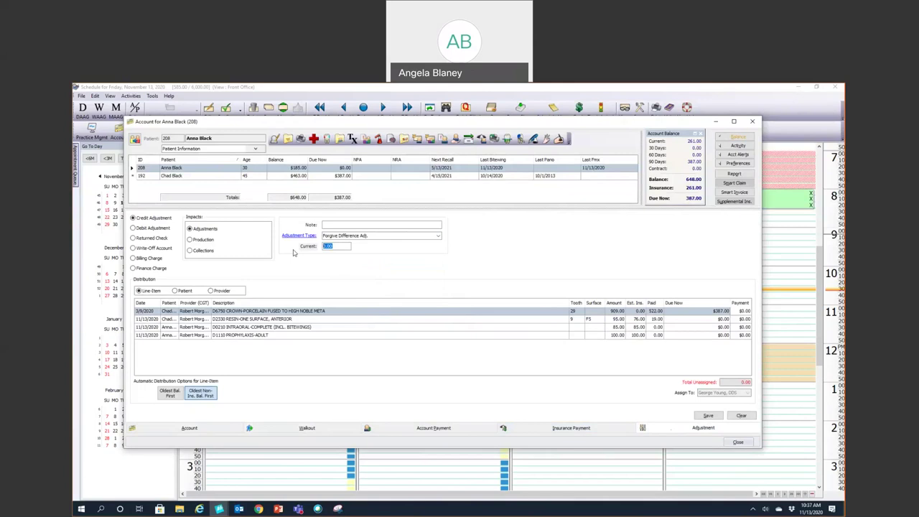
type("1")
type("87")
left_click(740, 312)
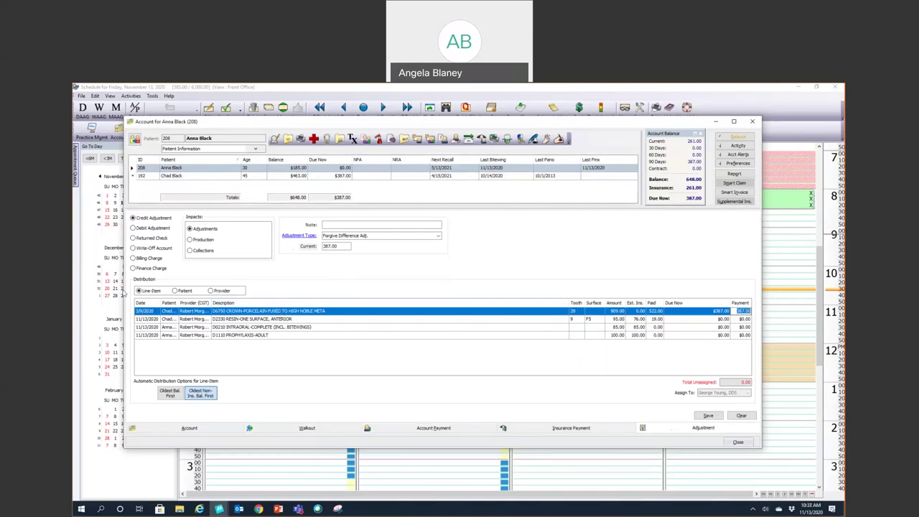
Step: Examine the adjustment's distribution by patient and by provider, and return to the line-item view
left_click(175, 291)
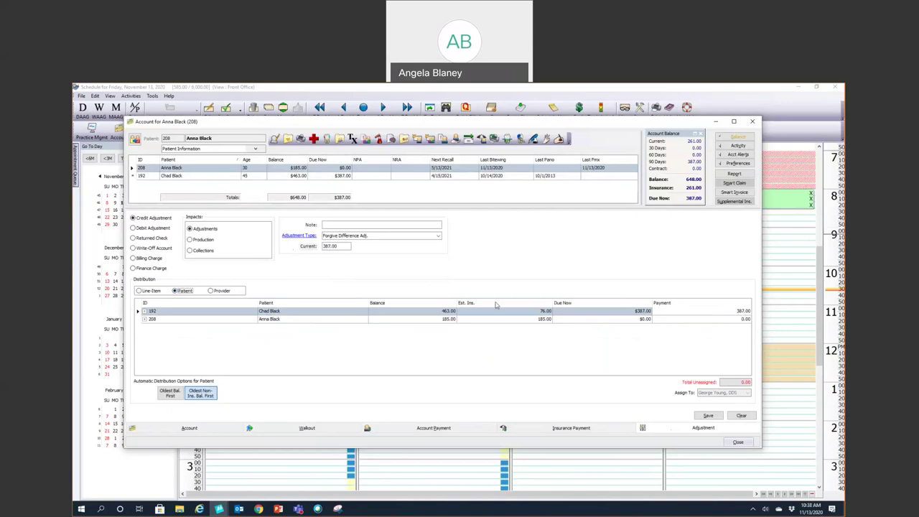
left_click(213, 292)
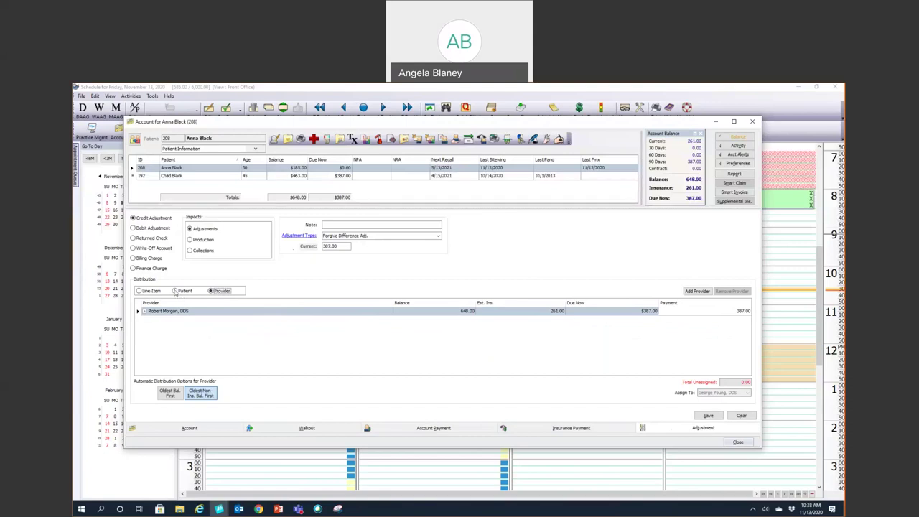
left_click(140, 291)
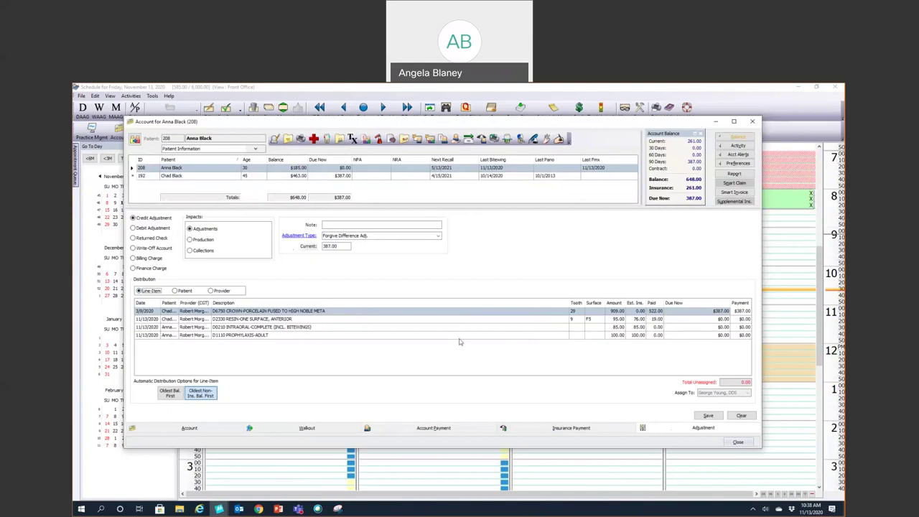
Step: Close the account and discard the unsaved adjustment
left_click(322, 428)
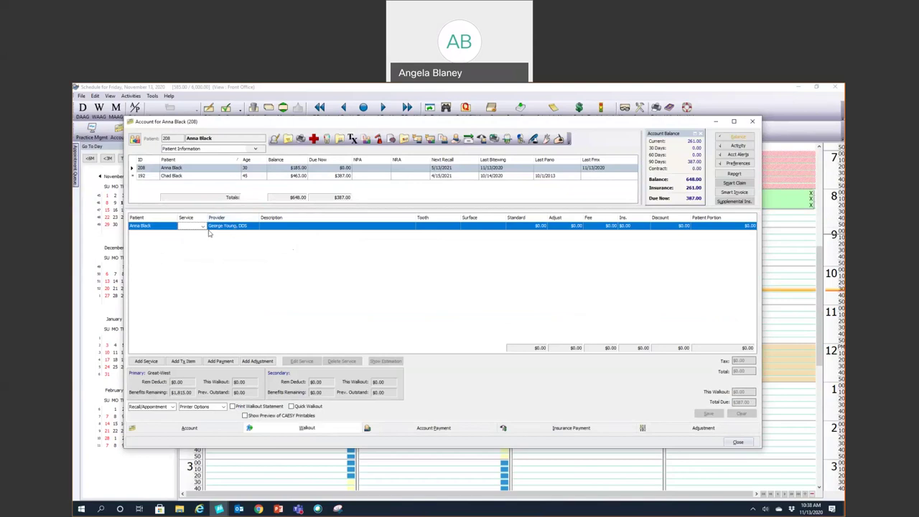
left_click(752, 121)
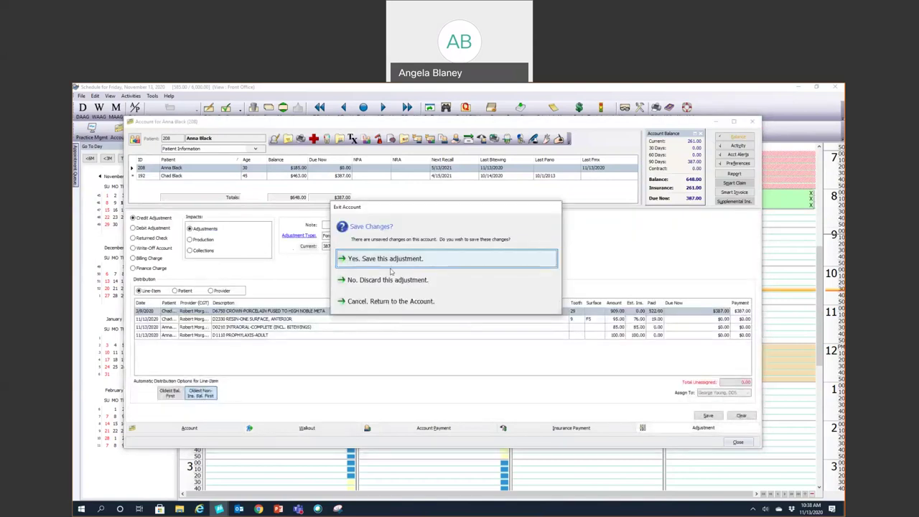
left_click(386, 280)
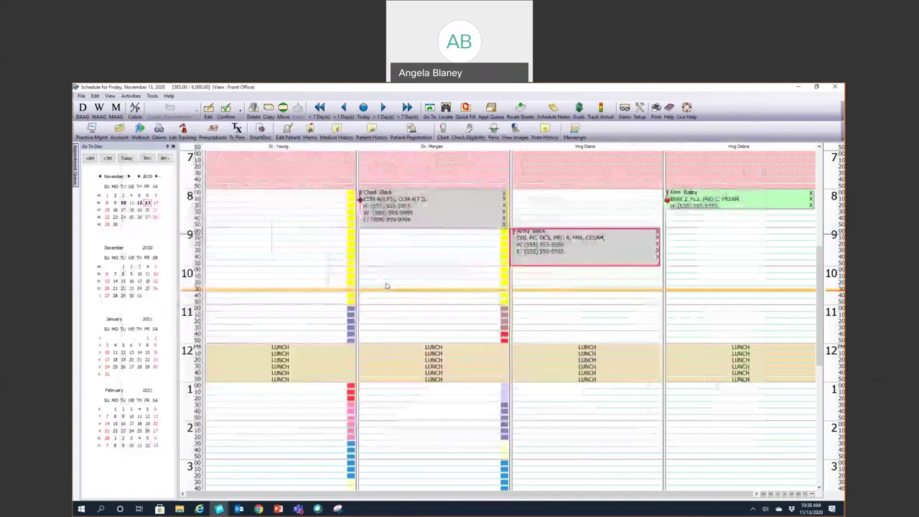
Step: Open the account of the 8:00 patient under Hyg Debra and start a walkout with all planned services not in a treatment plan
left_click(736, 196)
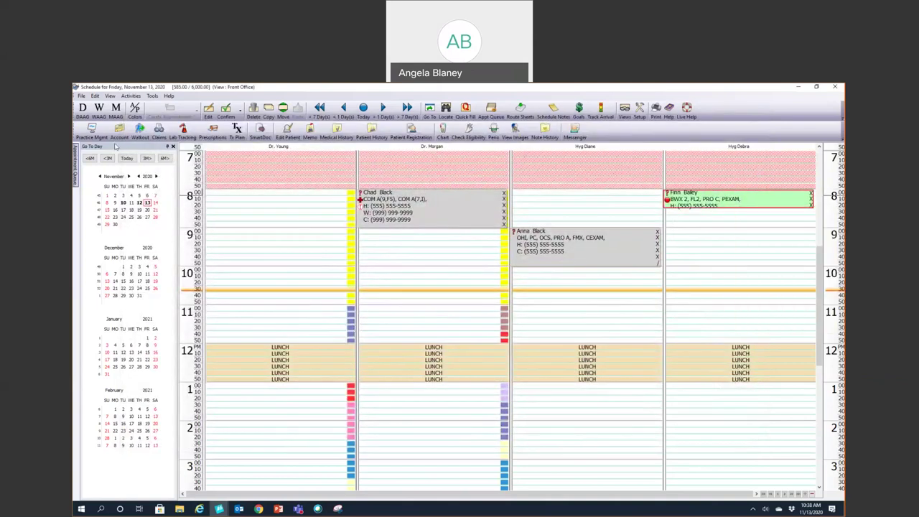
left_click(118, 135)
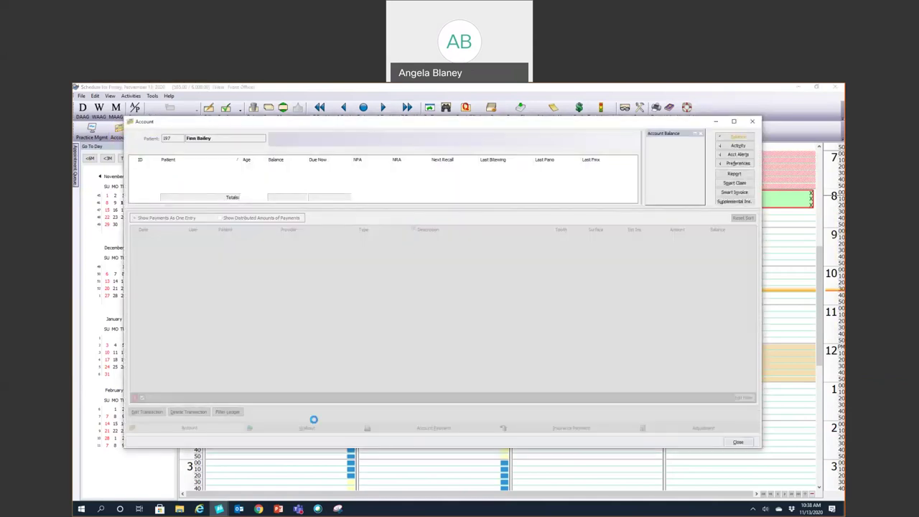
left_click(308, 428)
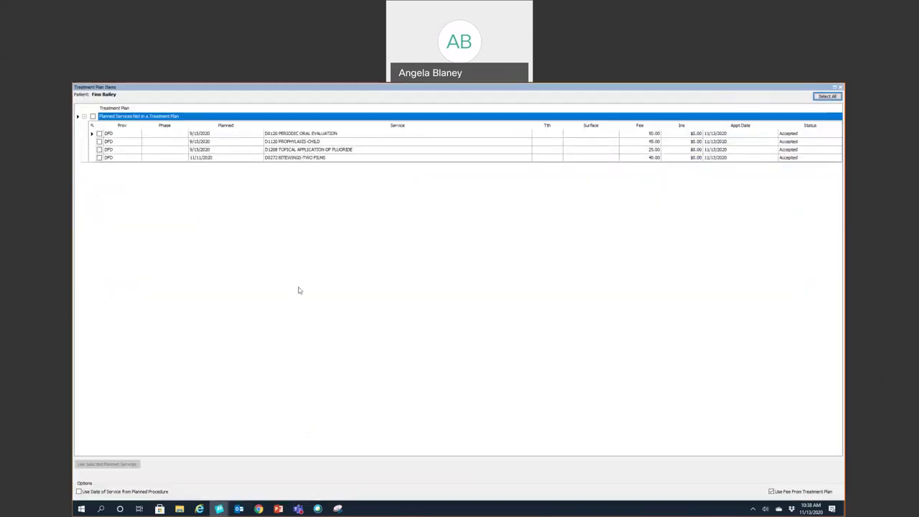
left_click(93, 115)
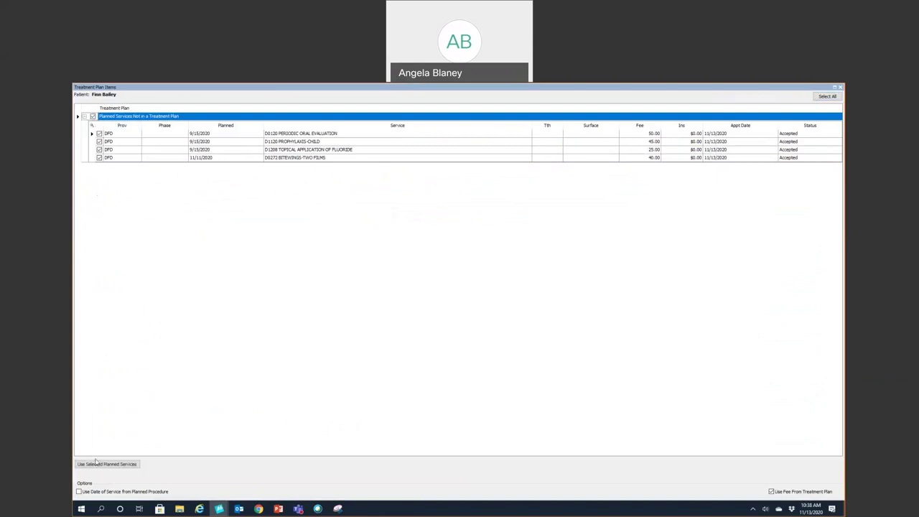
left_click(97, 464)
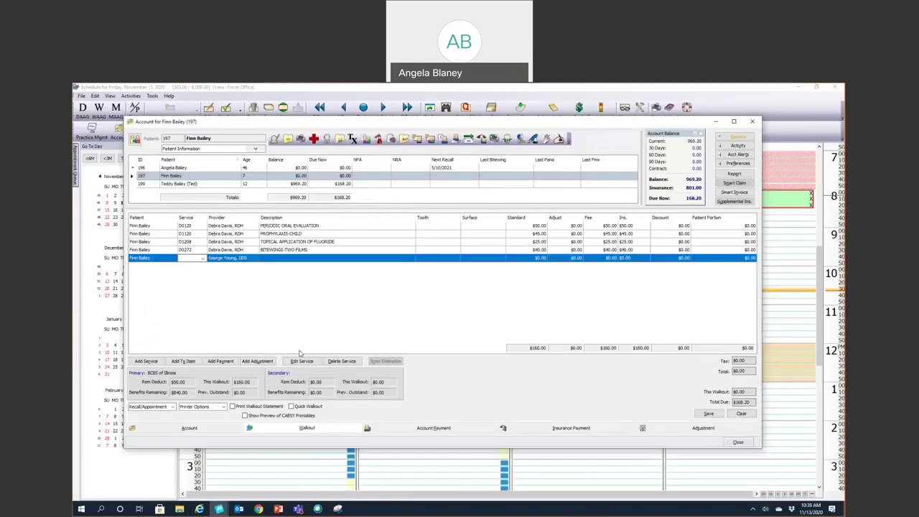
Step: Review the periodic evaluation and child prophylaxis lines in the walkout, and check the patient's insurance information
left_click(311, 227)
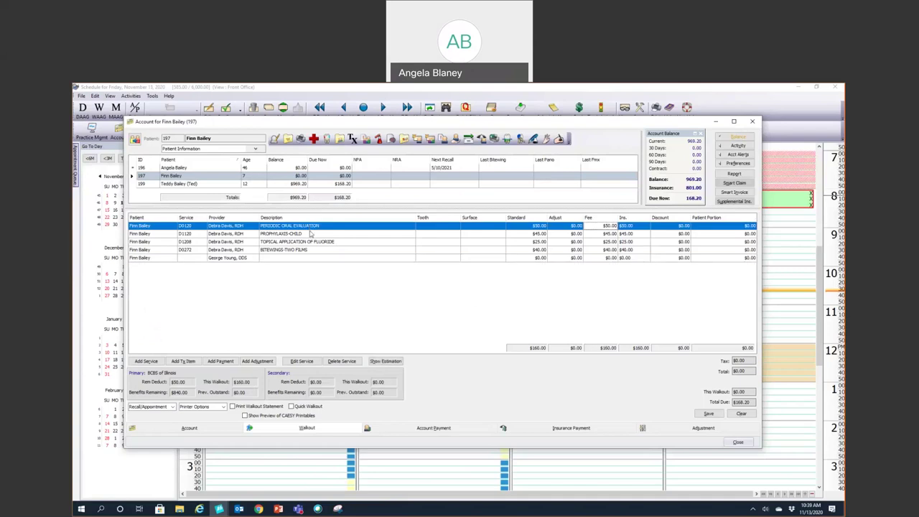
left_click(311, 234)
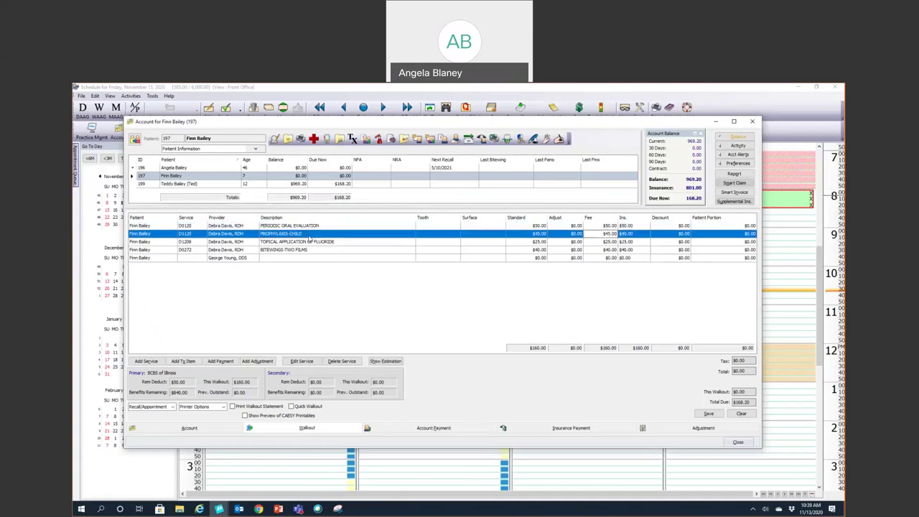
left_click(254, 148)
left_click(222, 161)
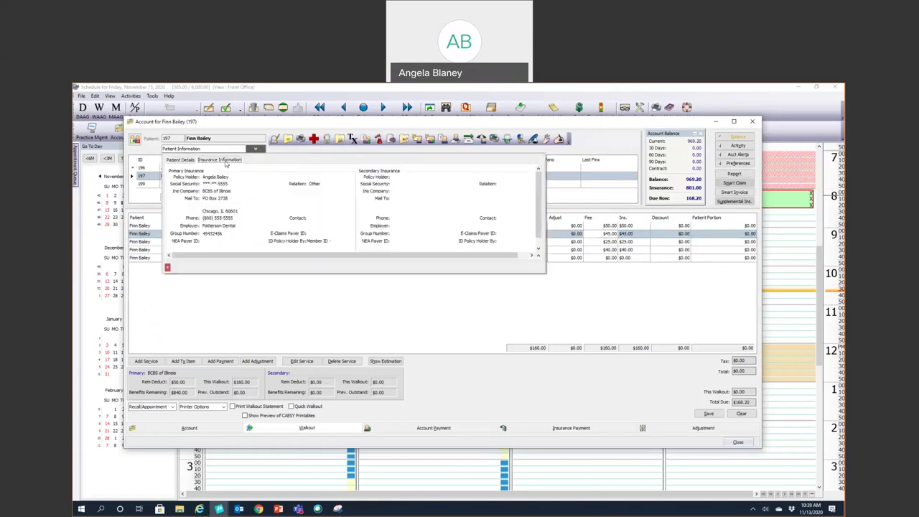
left_click(280, 153)
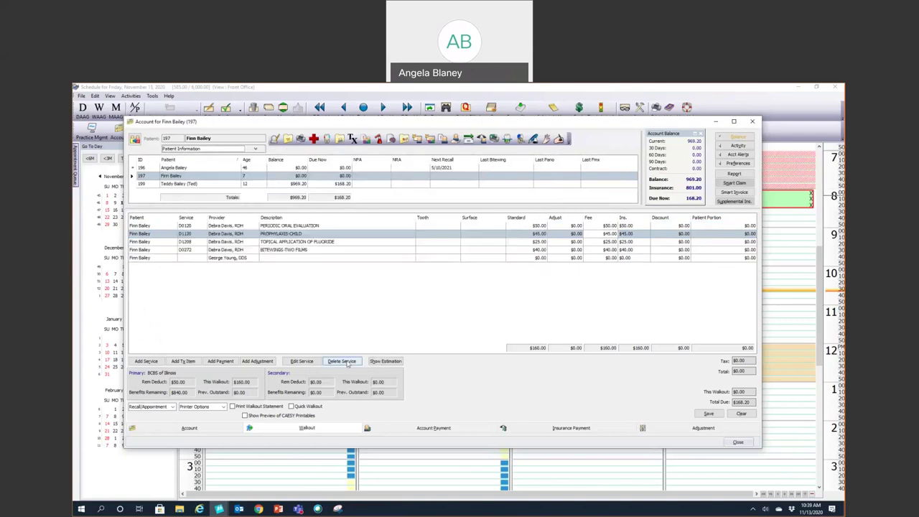
Step: Review the evaluation, fluoride and child prophylaxis lines in the walkout, and check the insurance estimation for the prophylaxis
left_click(292, 226)
left_click(292, 242)
left_click(293, 234)
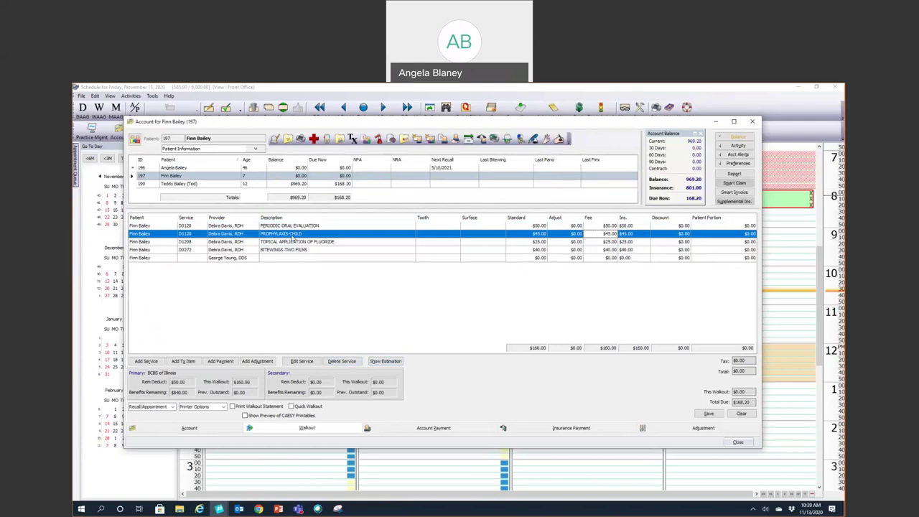
left_click(384, 362)
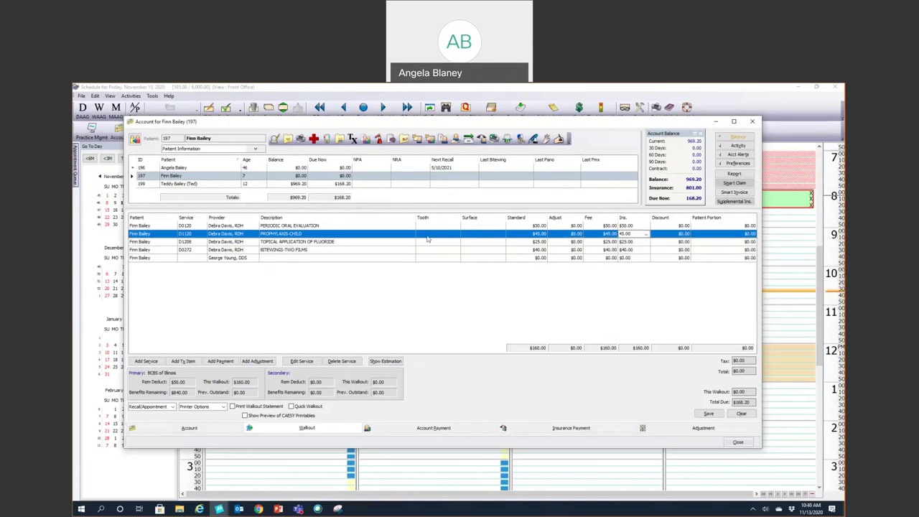
key("Return")
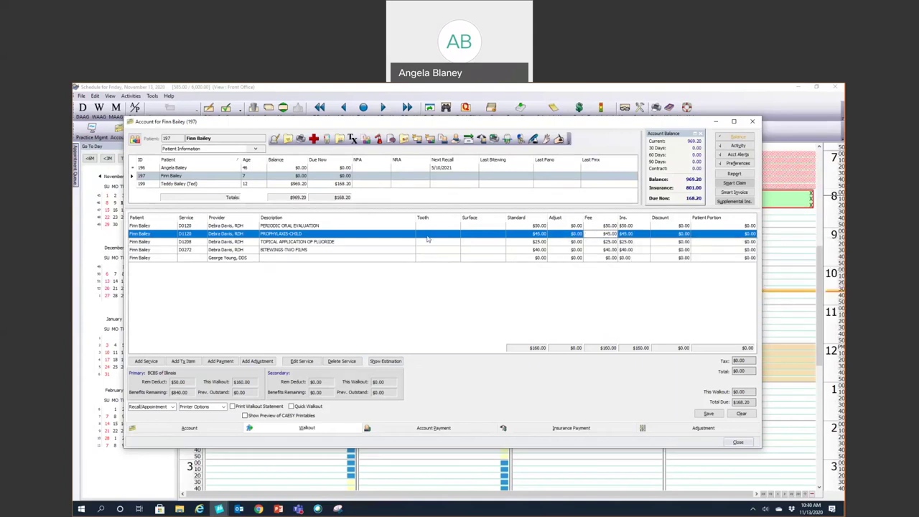
Step: Examine the insurance calculation details for the periodic oral evaluation line, and close the details
left_click(377, 243)
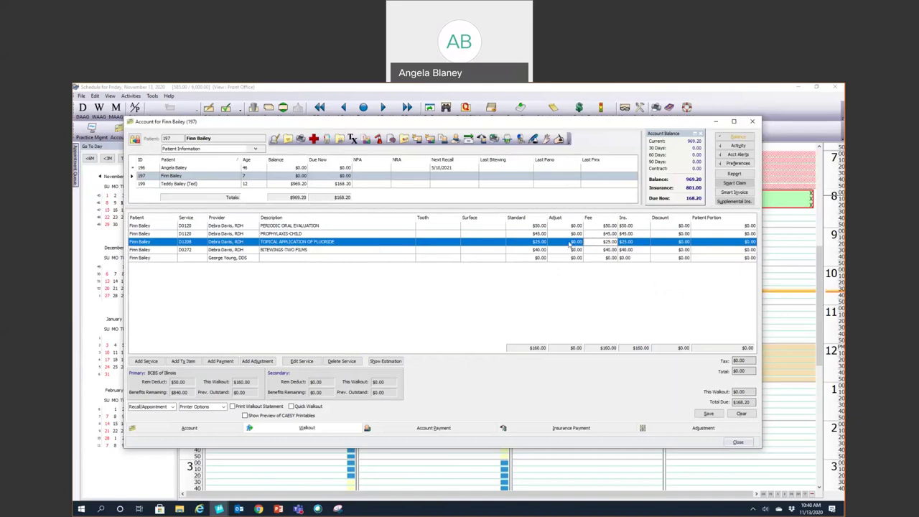
left_click(585, 227)
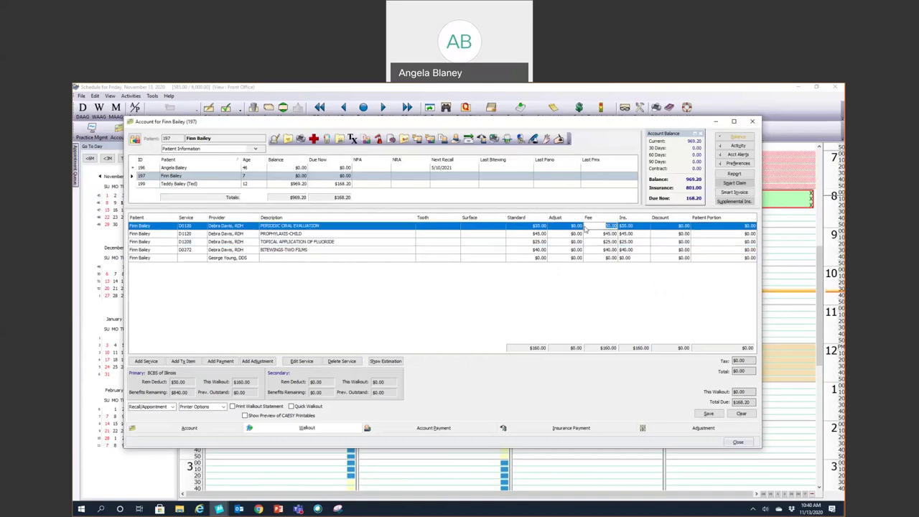
left_click(630, 227)
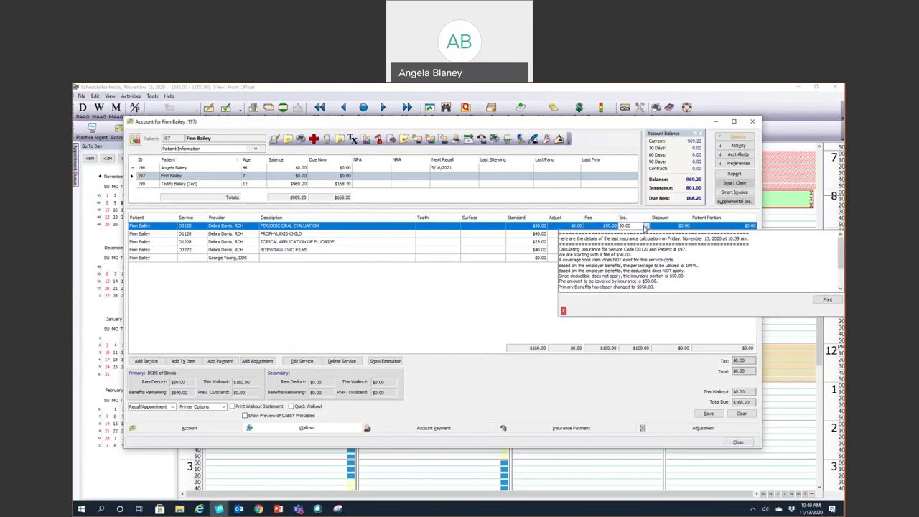
left_click(563, 312)
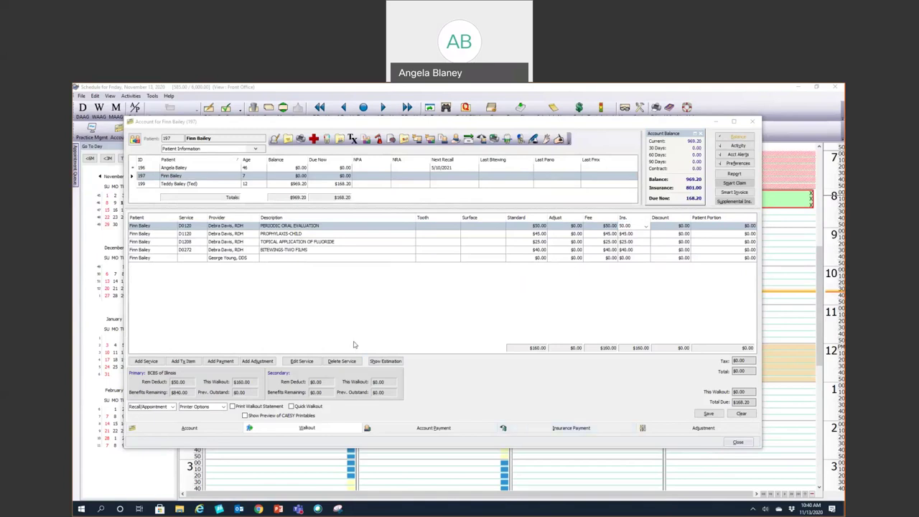
Step: Clear all information from the current walkout statement and confirm
left_click(735, 415)
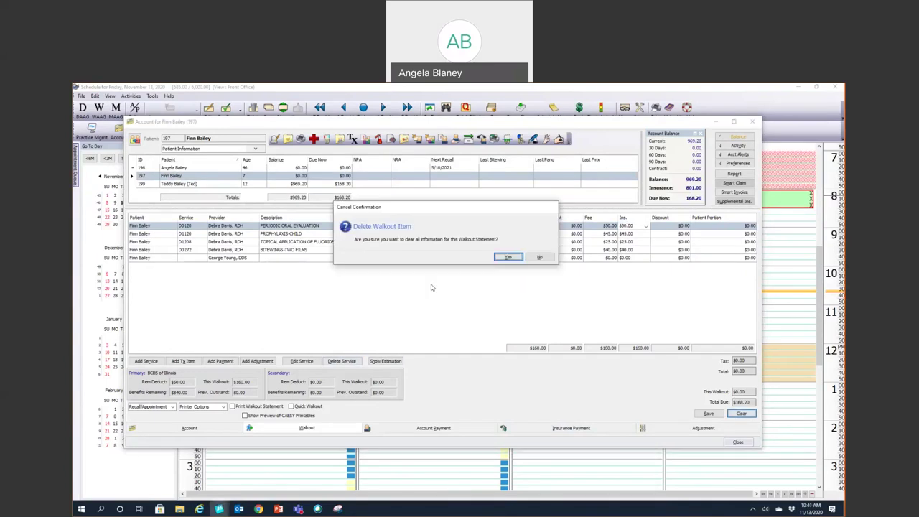
left_click(509, 262)
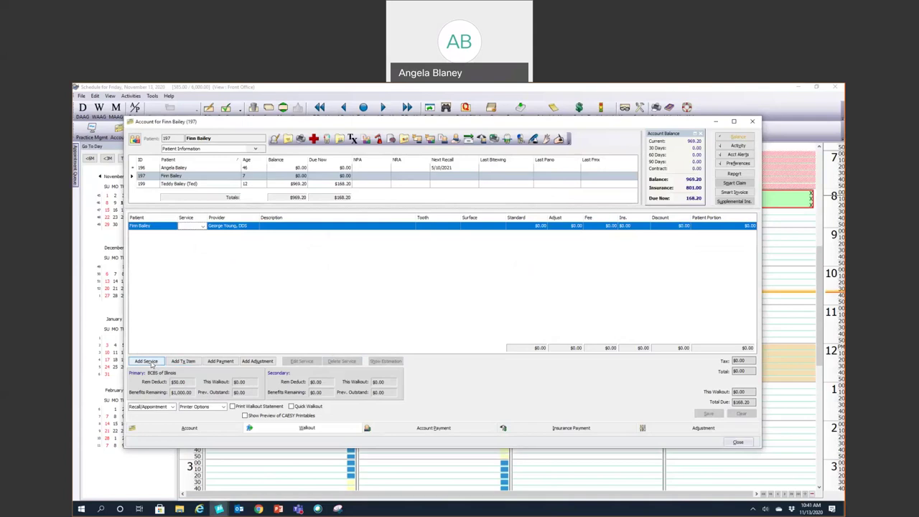
Step: Browse the list of service codes available for a new walkout line, from the office codes through the ADA codes
left_click(203, 226)
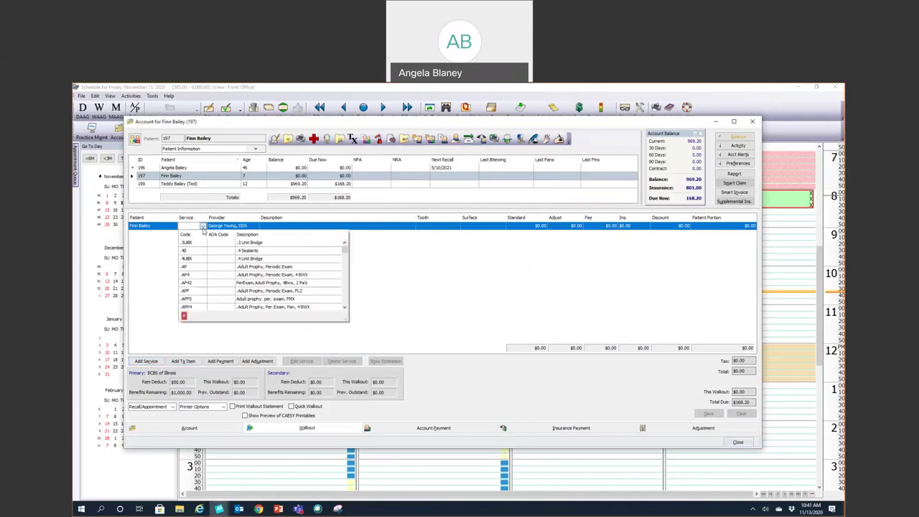
scroll(207, 274, "up", 10)
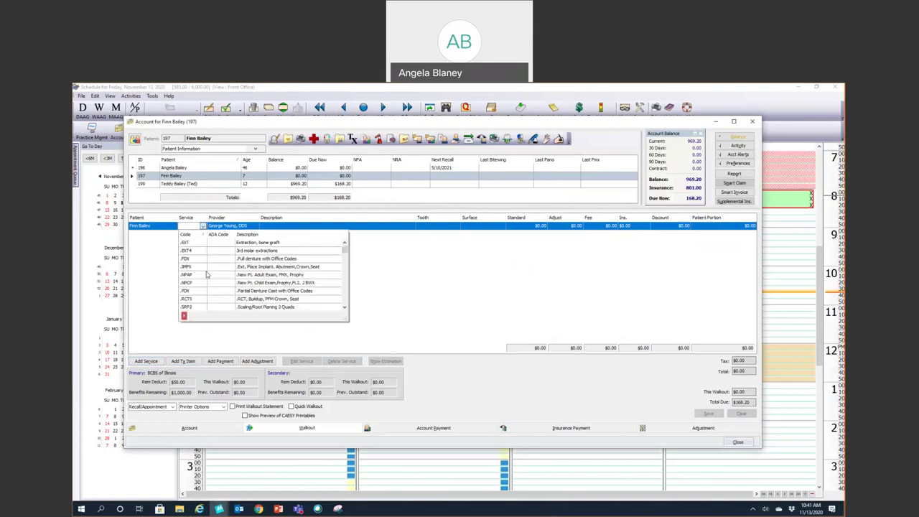
scroll(207, 274, "down", 3)
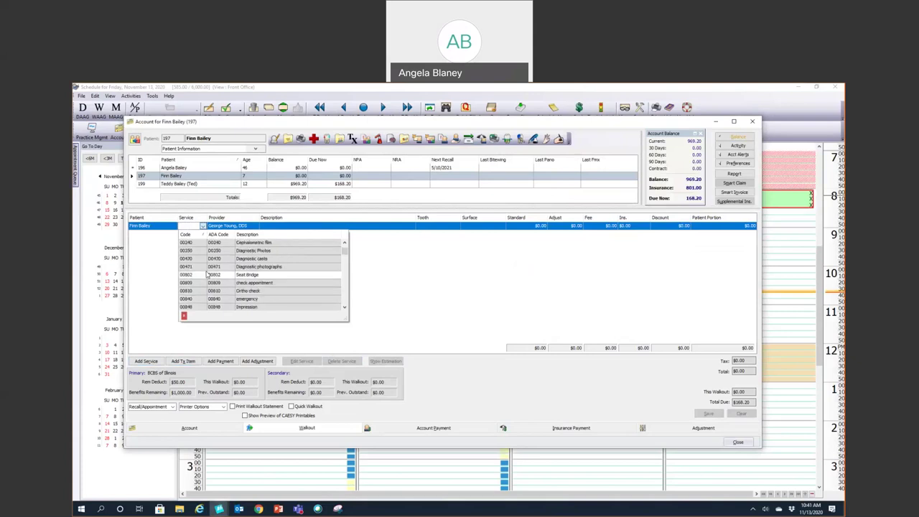
scroll(207, 274, "down", 3)
scroll(207, 275, "down", 4)
scroll(207, 274, "down", 5)
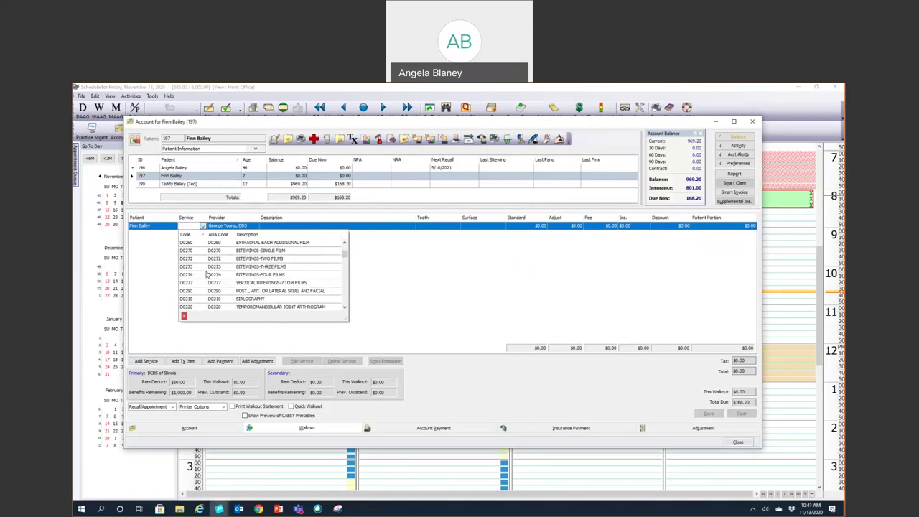
scroll(207, 275, "down", 5)
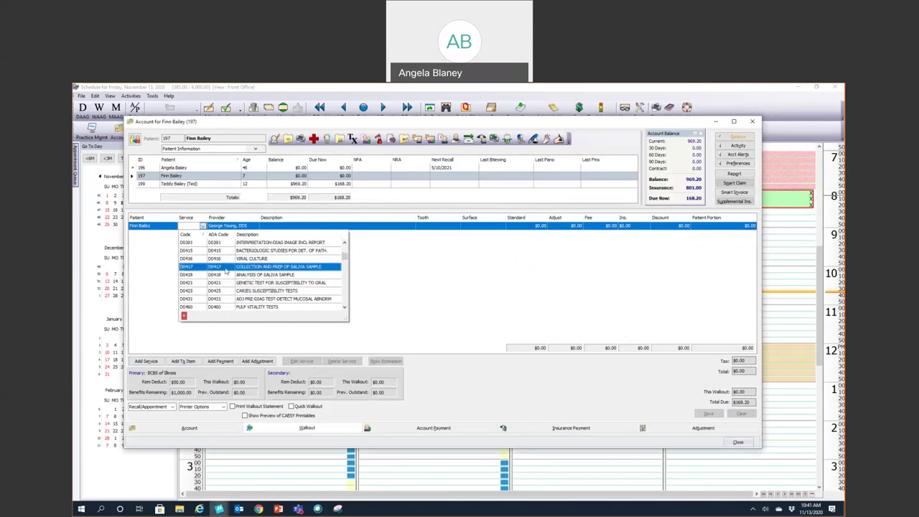
scroll(222, 270, "down", 3)
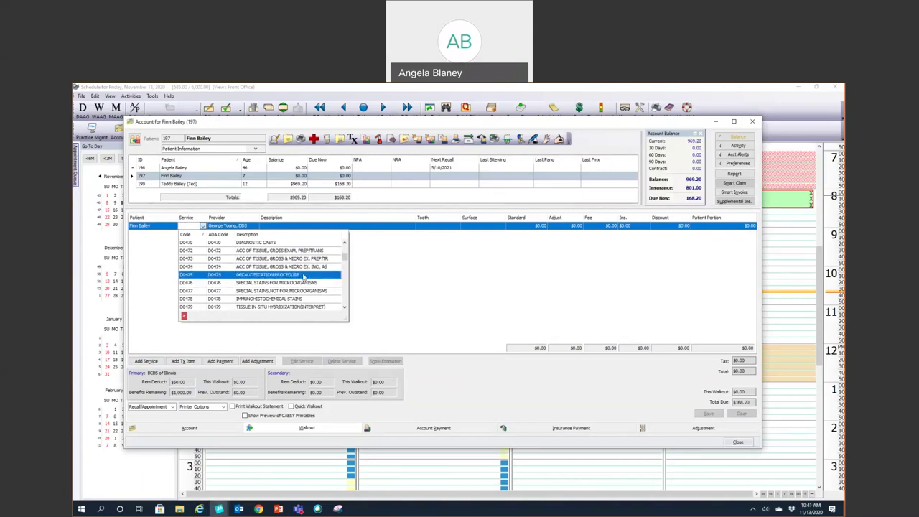
scroll(303, 278, "up", 10)
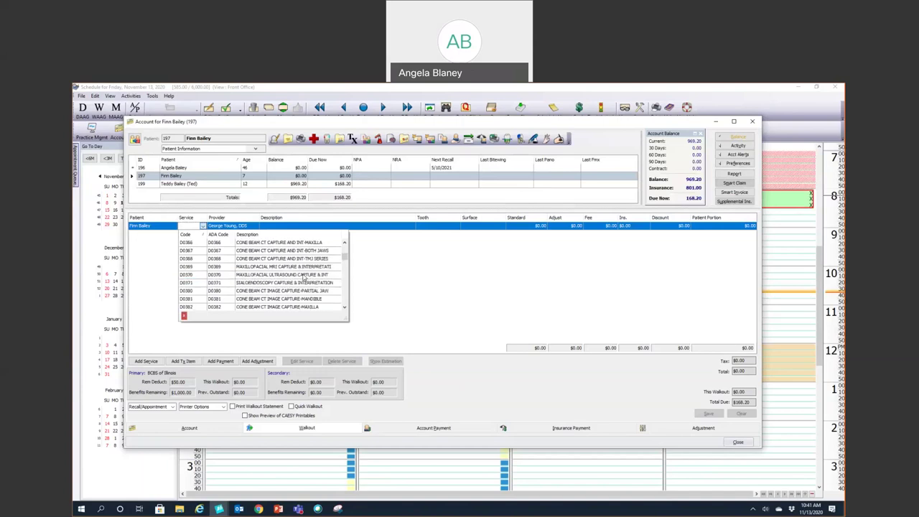
left_click(375, 259)
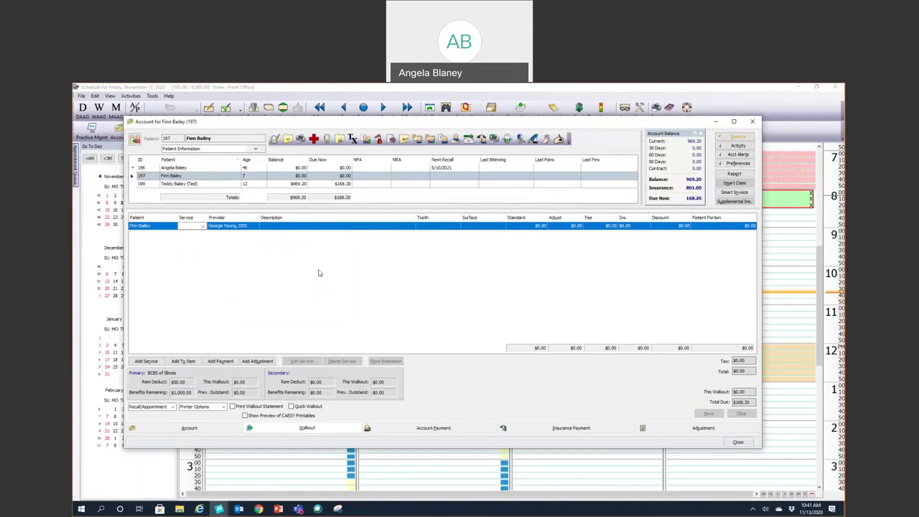
left_click(203, 227)
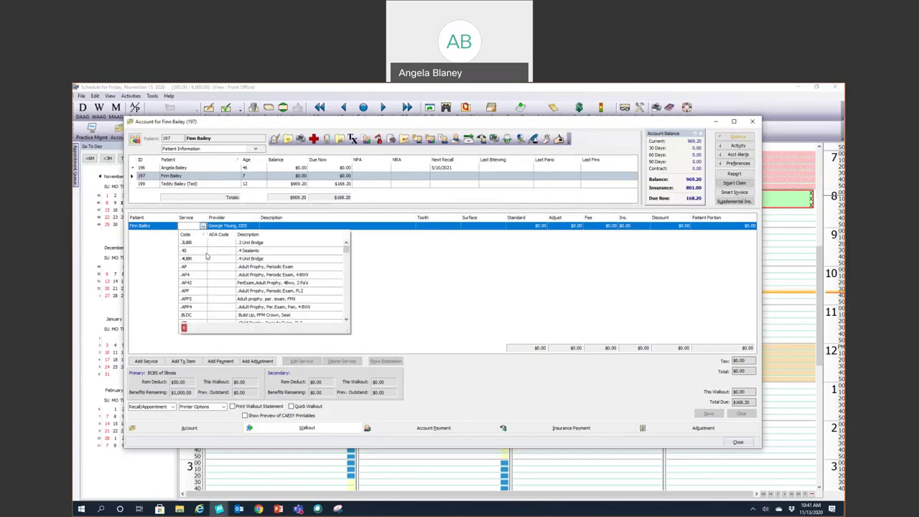
scroll(216, 280, "down", 1)
scroll(219, 295, "down", 10)
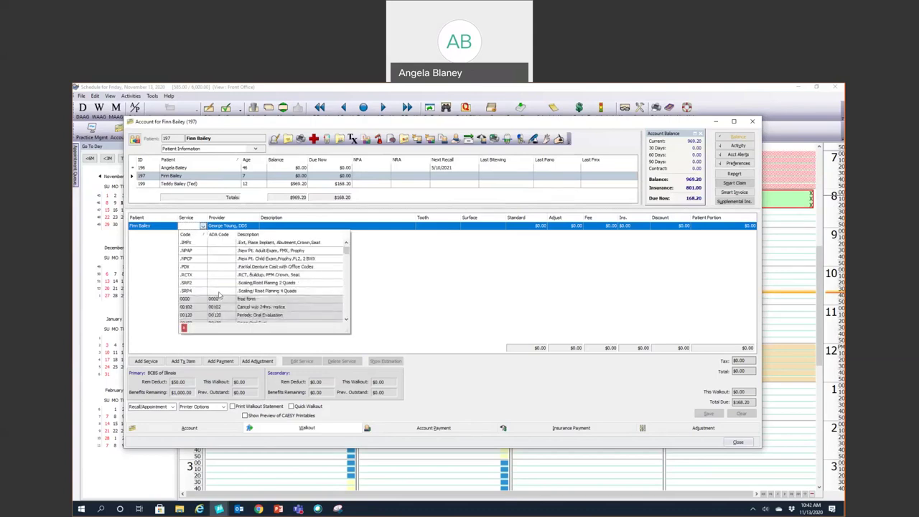
scroll(219, 294, "down", 5)
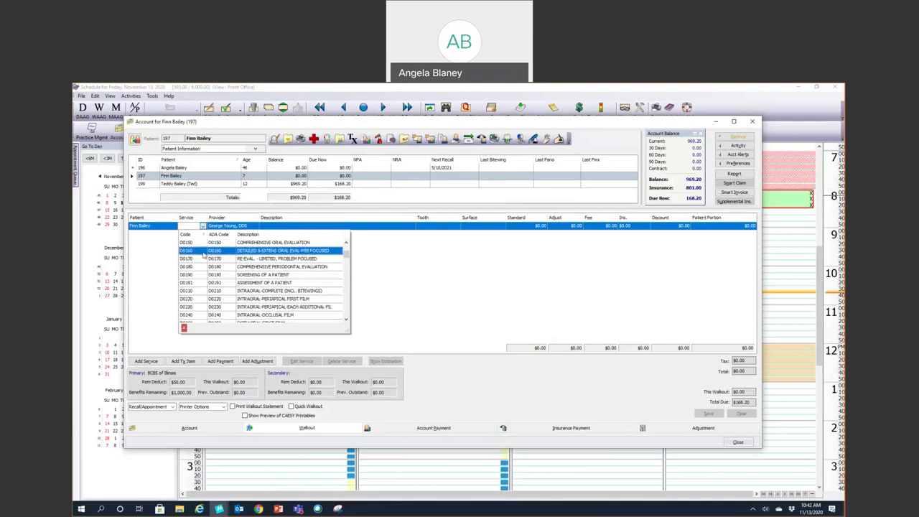
Step: Look up service codes D0120 and D0274 on the blank walkout line, and cancel the entry
left_click(195, 226)
type("D0120")
key("BackSpace")
key("BackSpace")
key("BackSpace")
type("274")
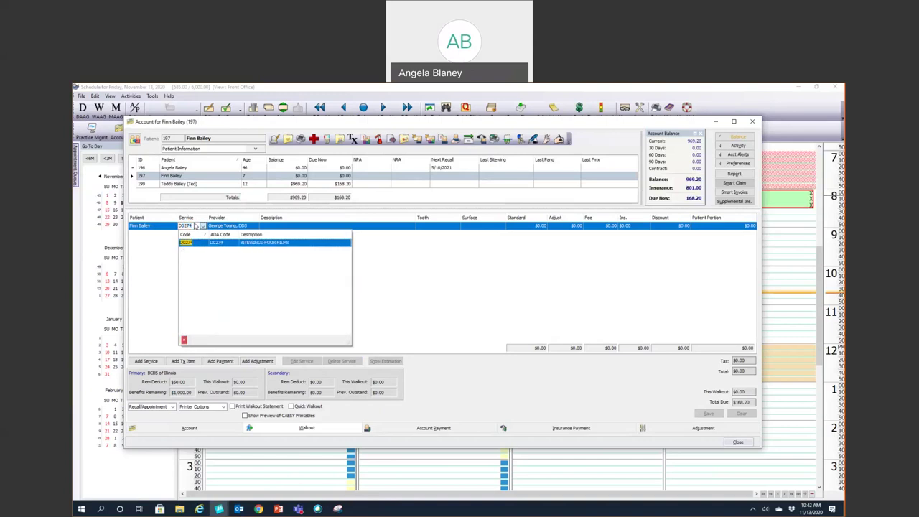
key("Escape")
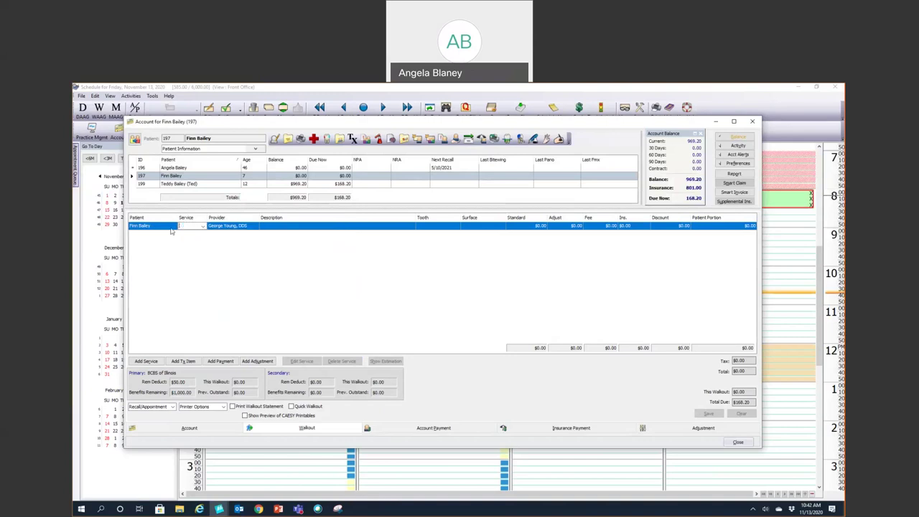
Step: Add service D2740, porcelain/ceramic substrate crown, to the walkout for tooth 3
type("D2740")
key("Return")
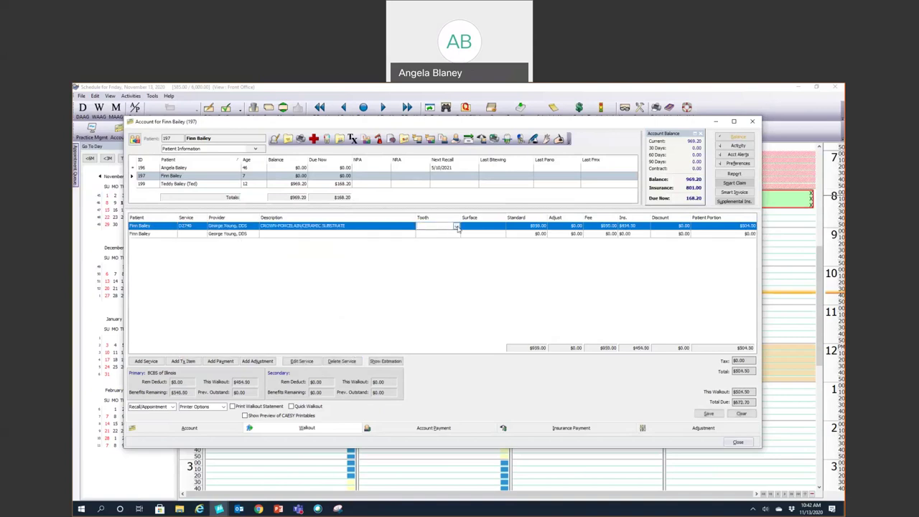
left_click(457, 227)
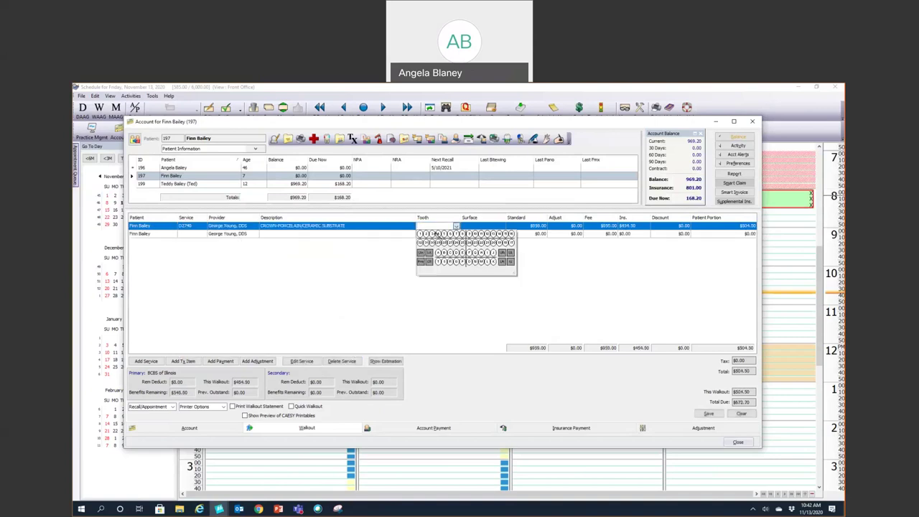
left_click(433, 234)
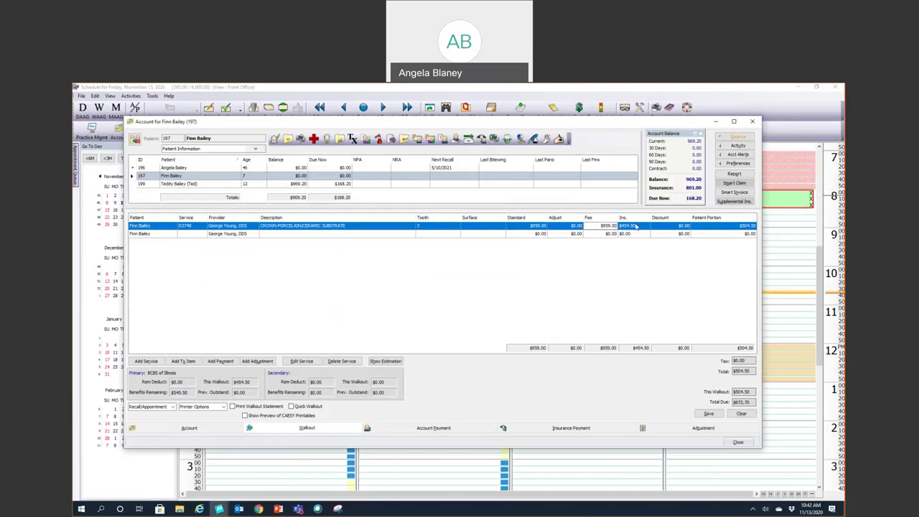
Step: Examine the crown's editable service details, including the fee, primary insurance estimate and Submit On Insurance option, and return to the walkout
left_click(303, 361)
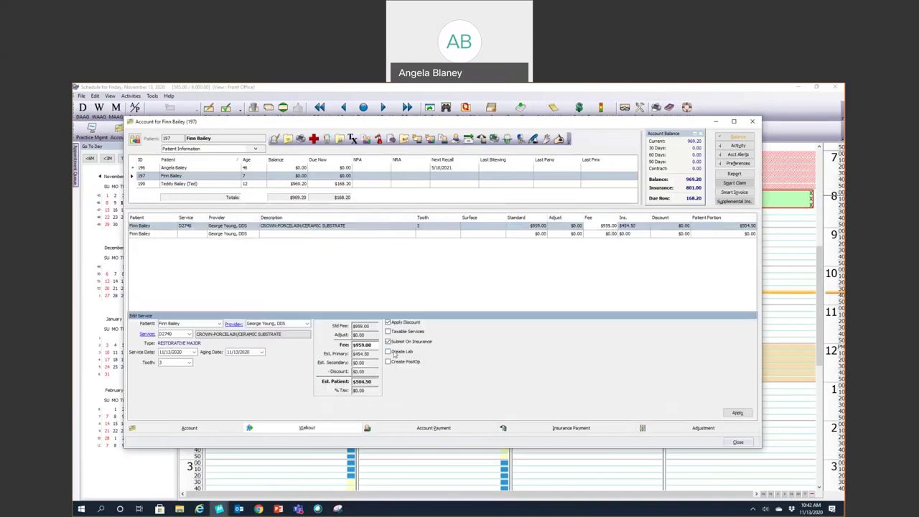
left_click(374, 344)
key("Return")
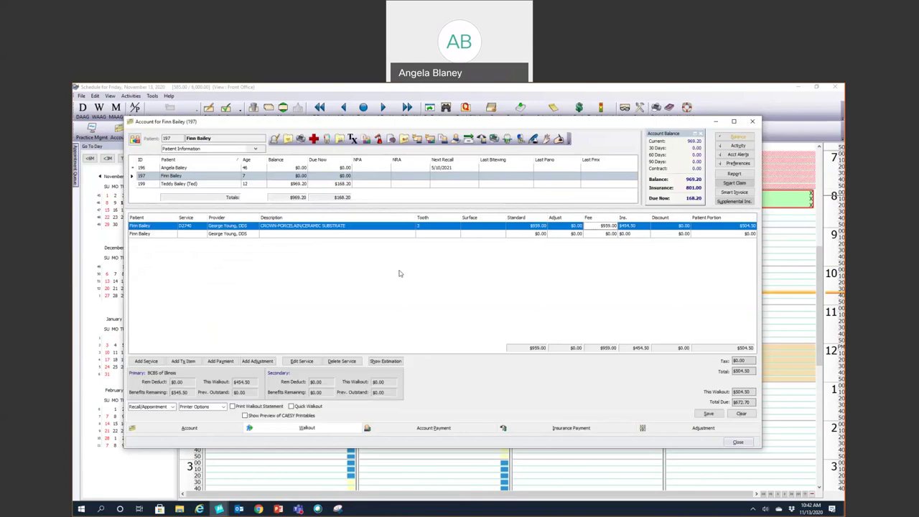
left_click(301, 362)
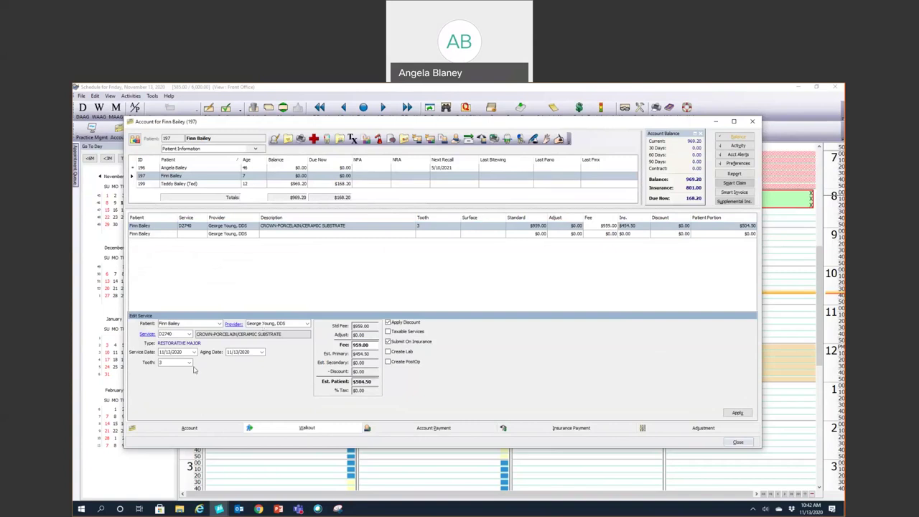
double_click(361, 346)
key("Tab")
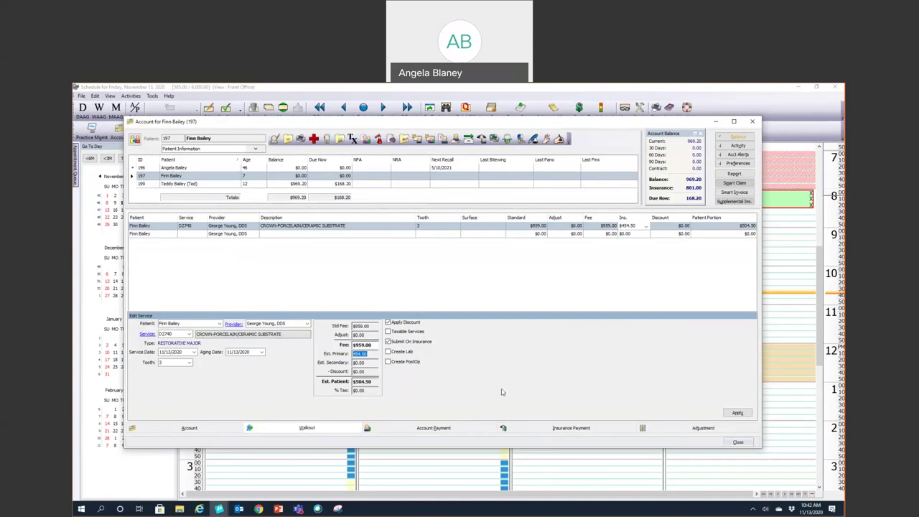
left_click(388, 343)
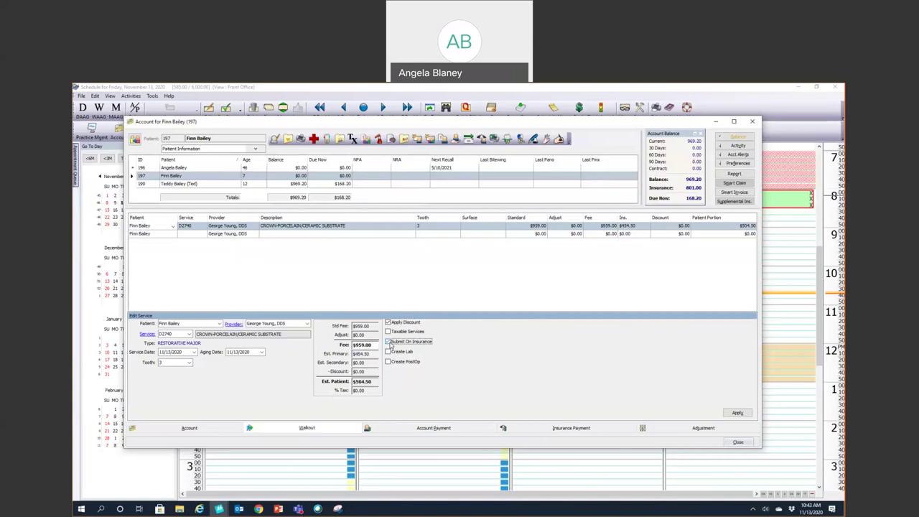
left_click(392, 296)
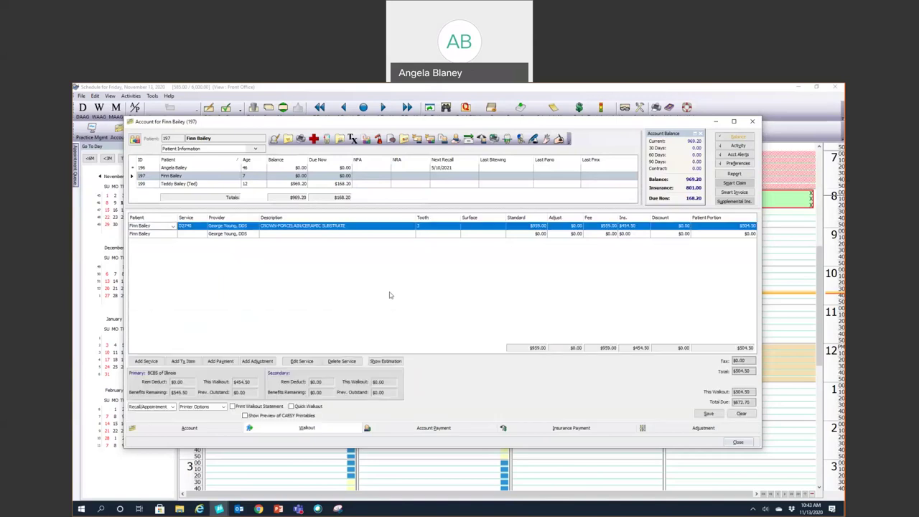
left_click(312, 362)
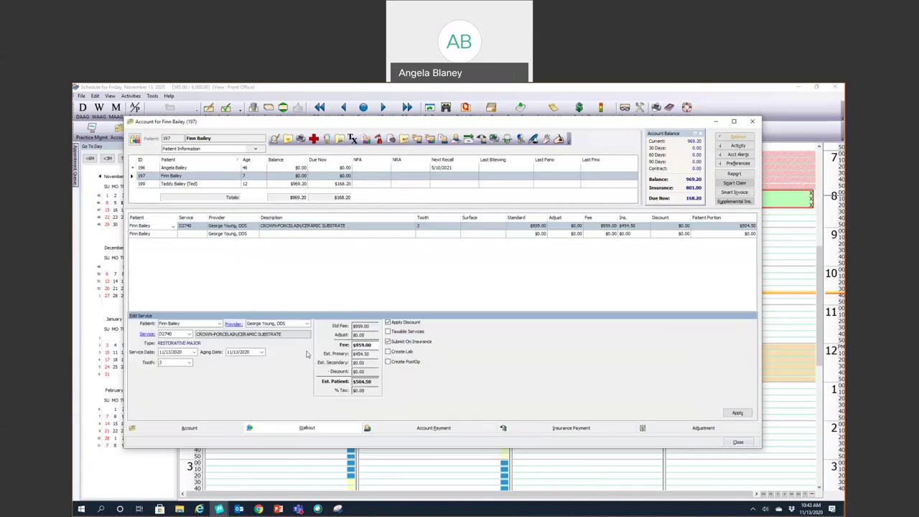
left_click(334, 281)
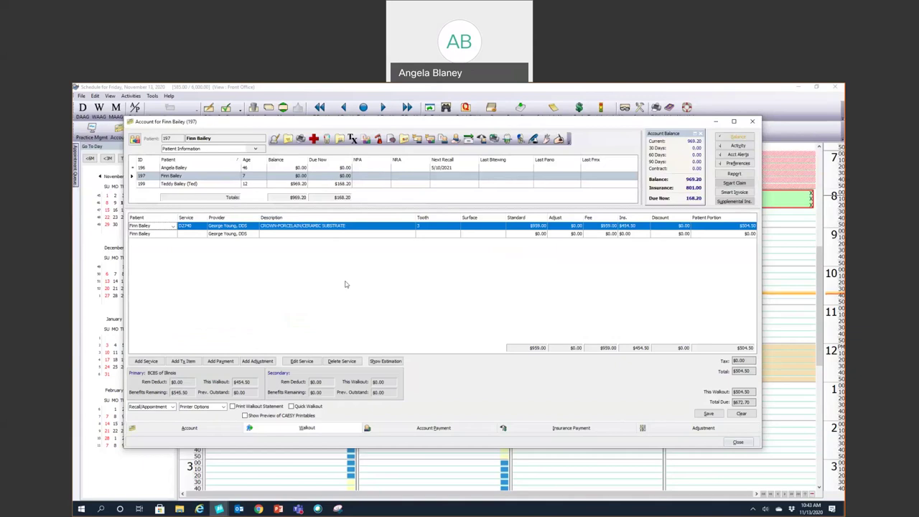
Step: Close the patient's account and discard the unsaved walkout
left_click(754, 122)
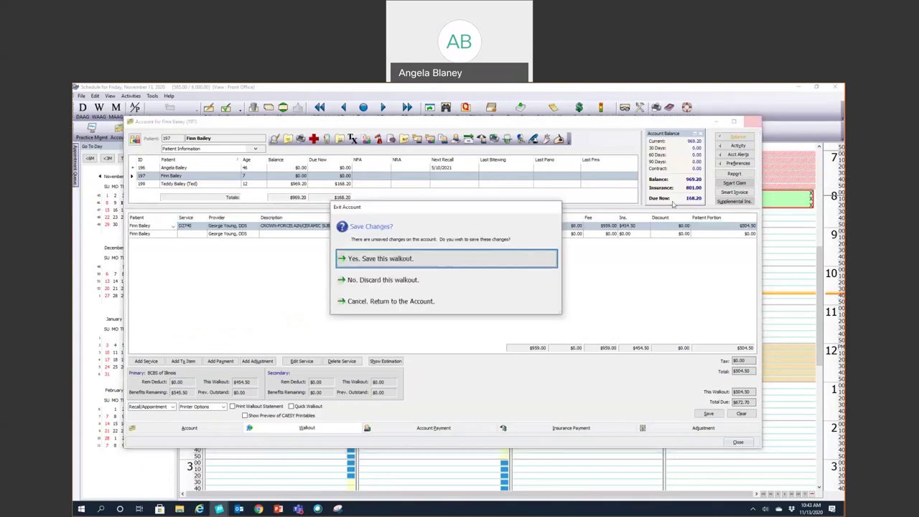
left_click(375, 286)
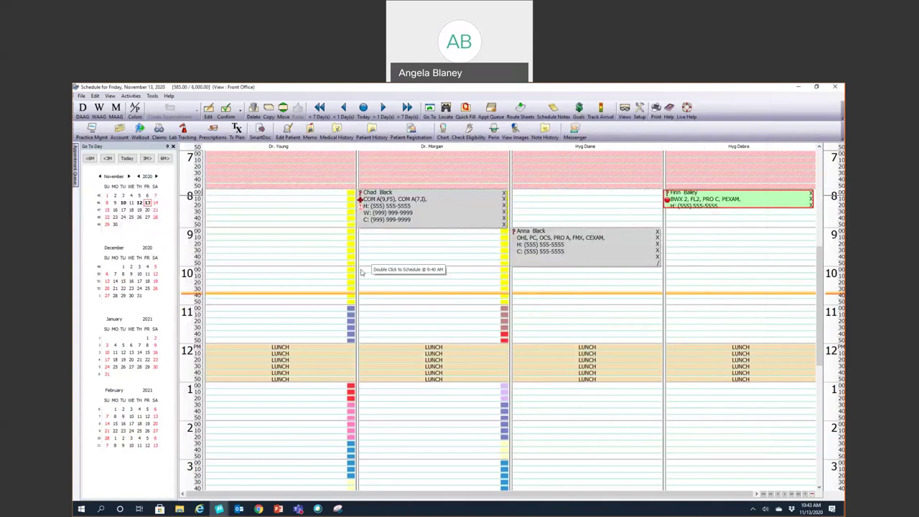
Step: Close the blank single-patient appointment and start a family appointment for the third patient in the surname search results
double_click(361, 272)
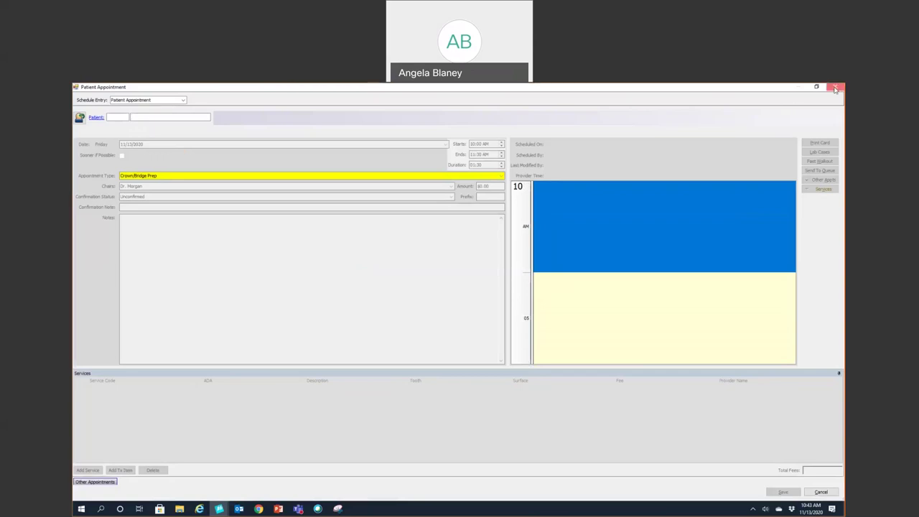
left_click(835, 88)
left_click(197, 114)
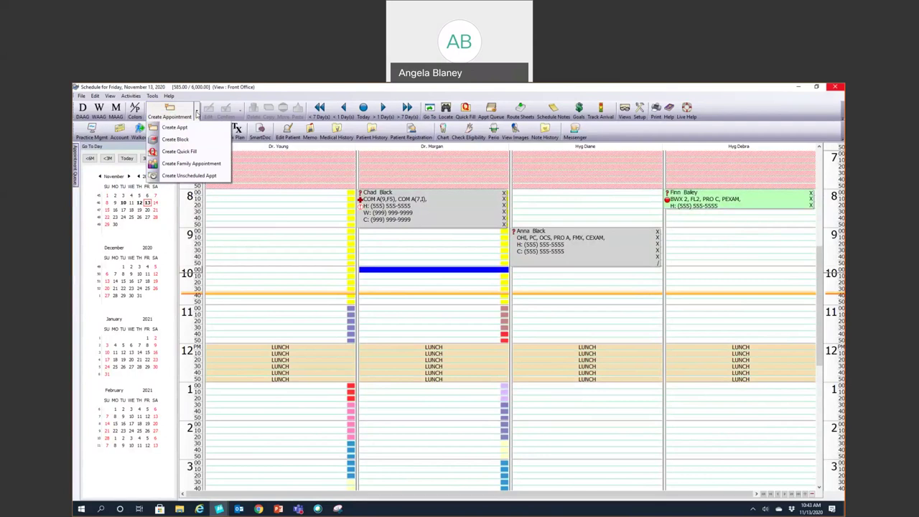
left_click(186, 165)
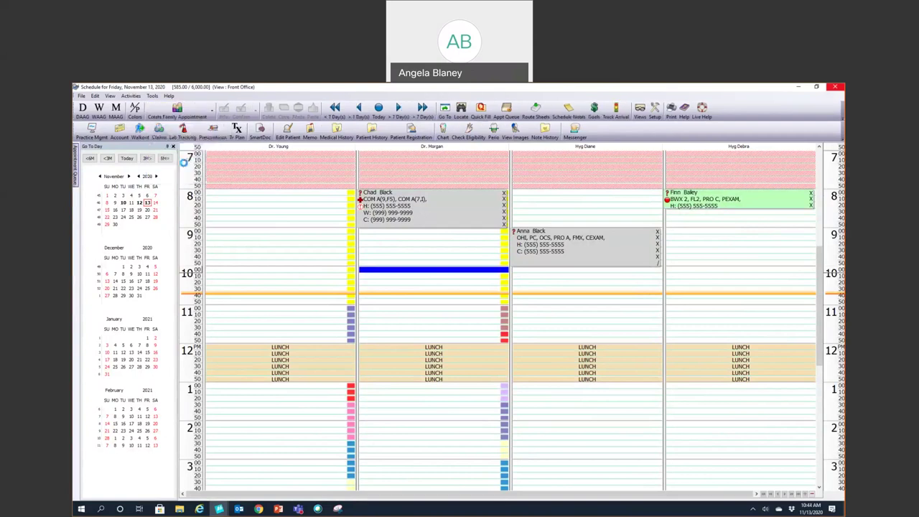
type("abbott")
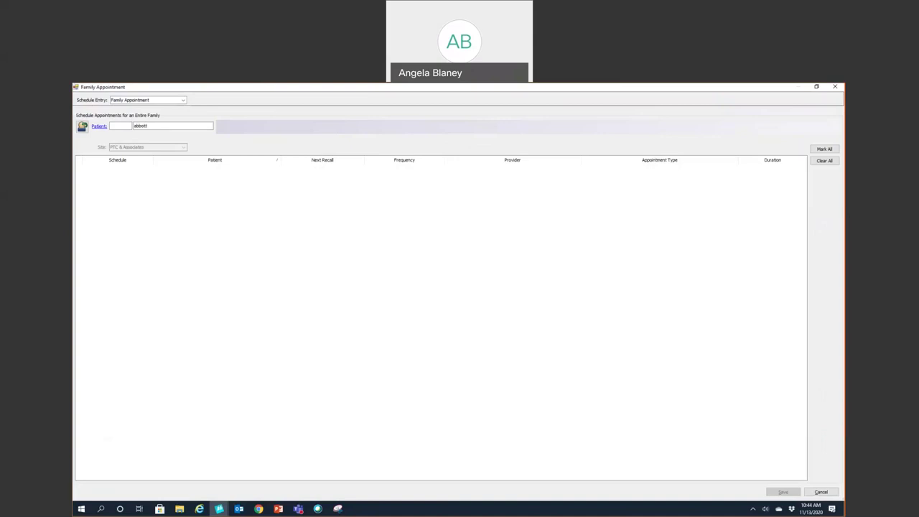
key("Return")
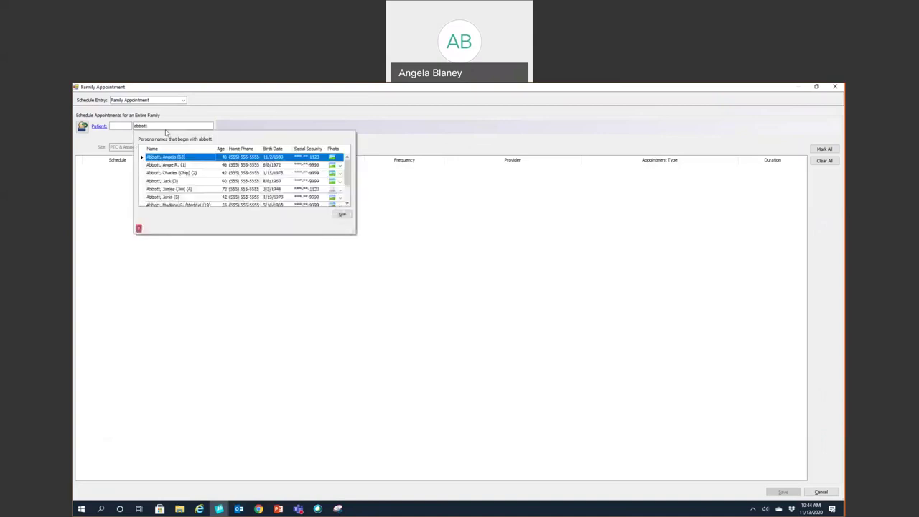
left_click(170, 173)
double_click(170, 173)
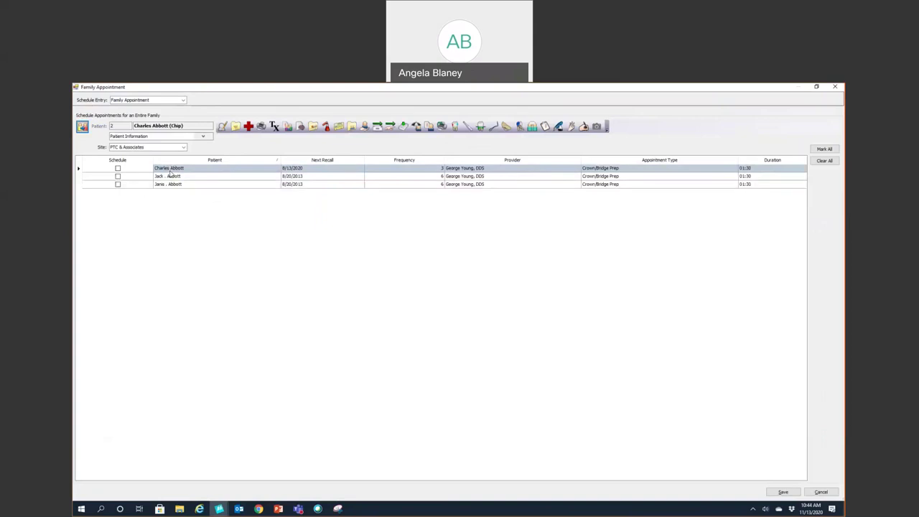
Step: Mark all three family members for scheduling and set the first member's appointment type to Prophy Adult
left_click(118, 168)
left_click(118, 175)
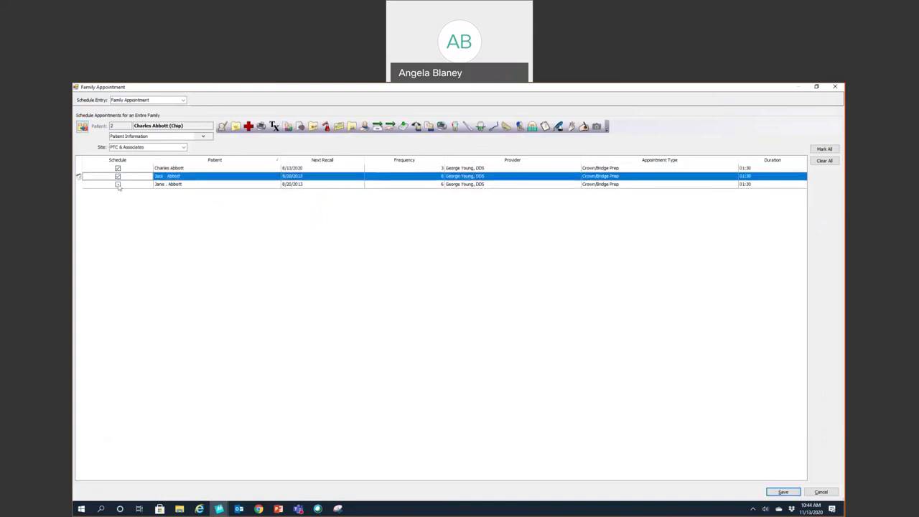
left_click(118, 184)
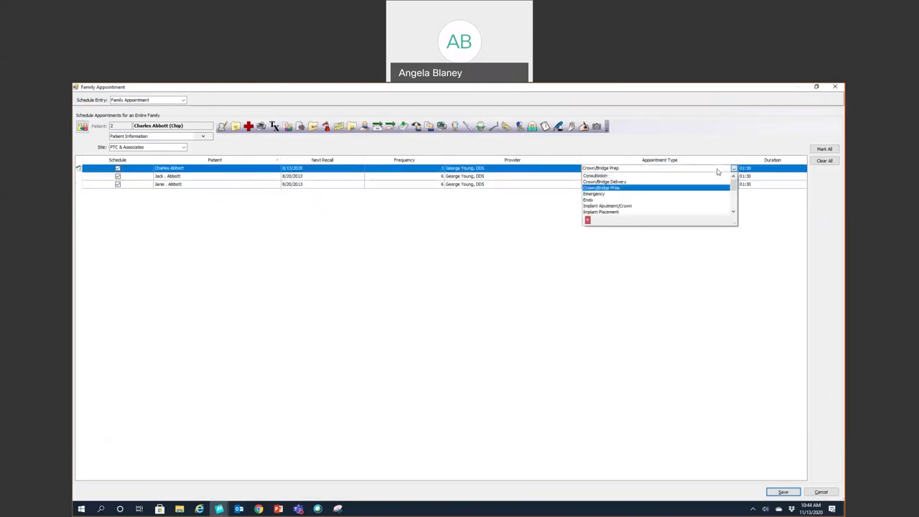
left_click(734, 211)
scroll(733, 211, "down", 3)
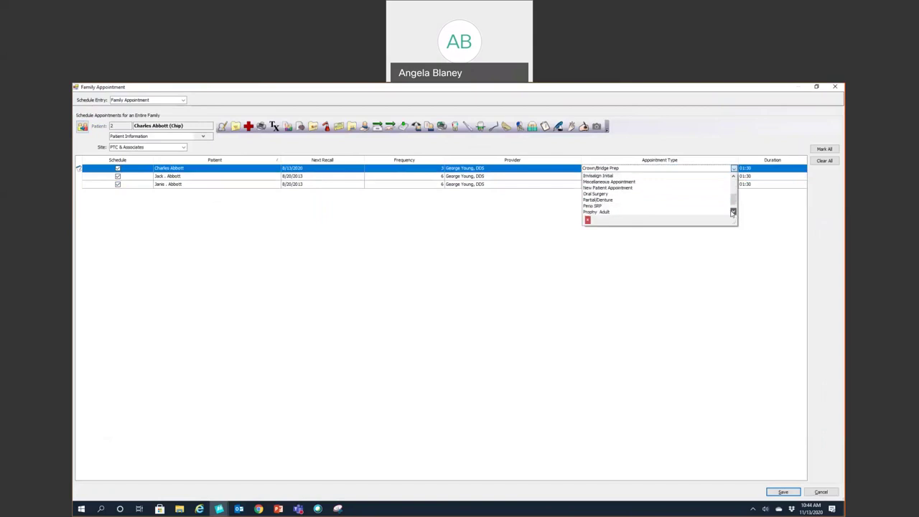
left_click(638, 206)
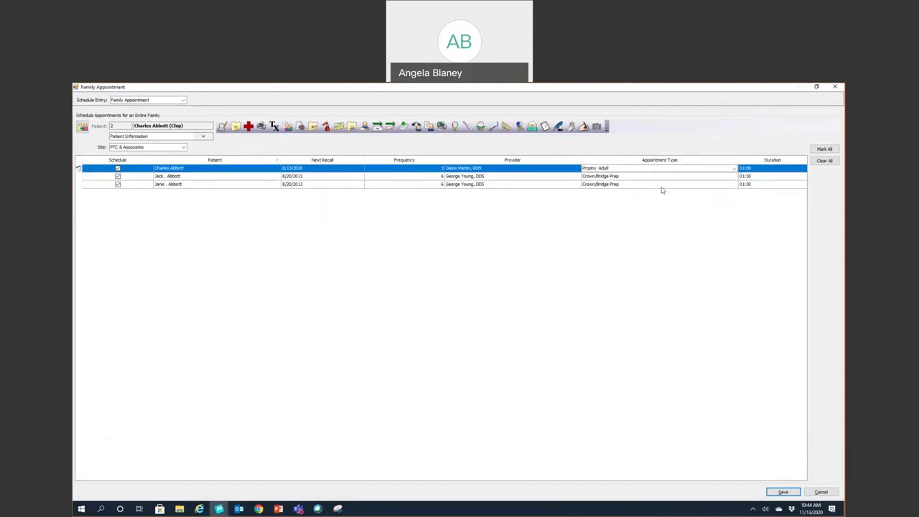
Step: Set the second family member's appointment type to Prophy Adult
left_click(665, 180)
left_click(733, 220)
left_click(733, 220)
left_click(733, 220)
left_click(733, 219)
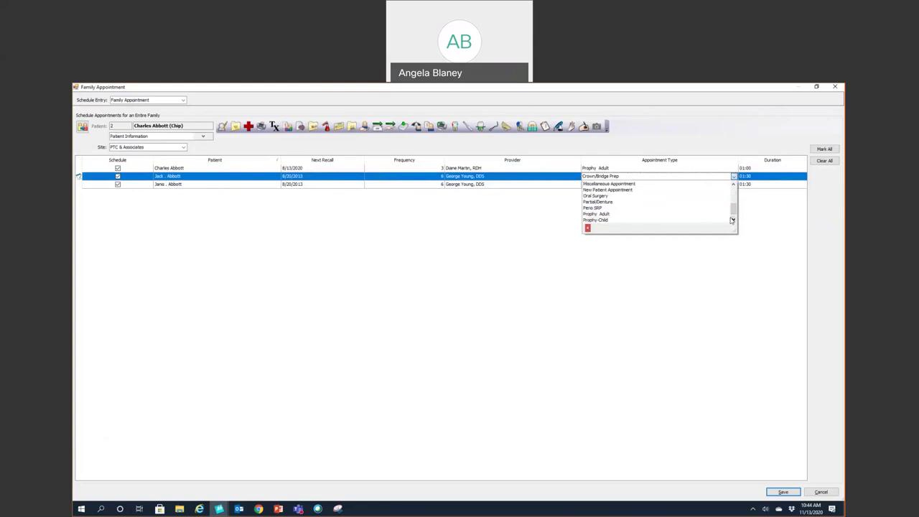
left_click(654, 213)
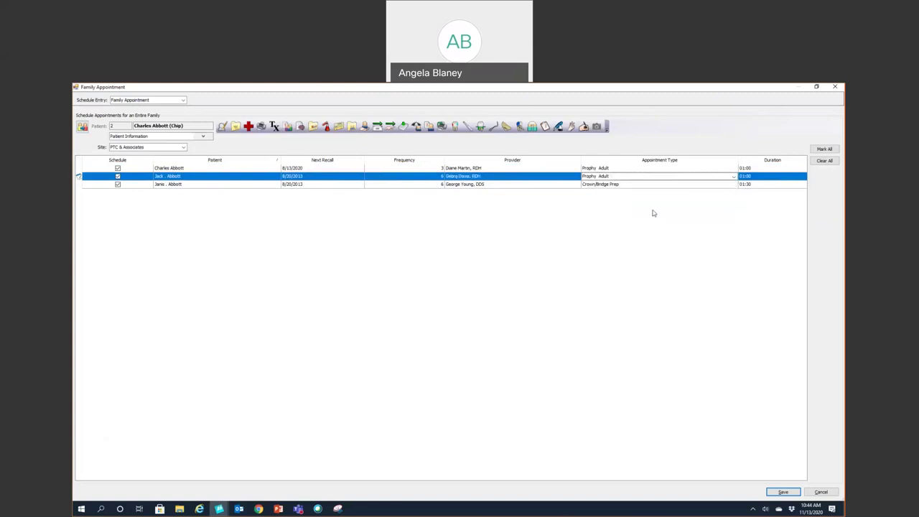
Step: Set the third family member's appointment type to Prophy Adult and save the family appointments
left_click(733, 184)
left_click(733, 185)
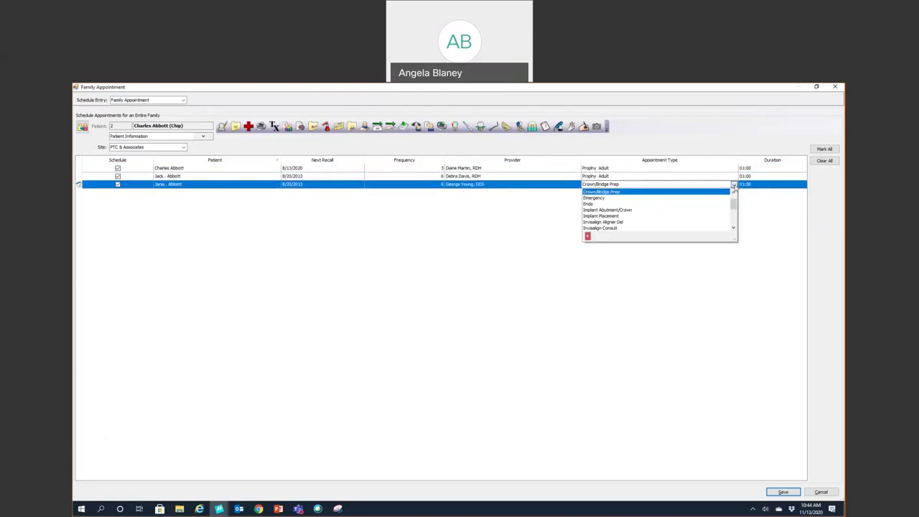
scroll(685, 215, "down", 2)
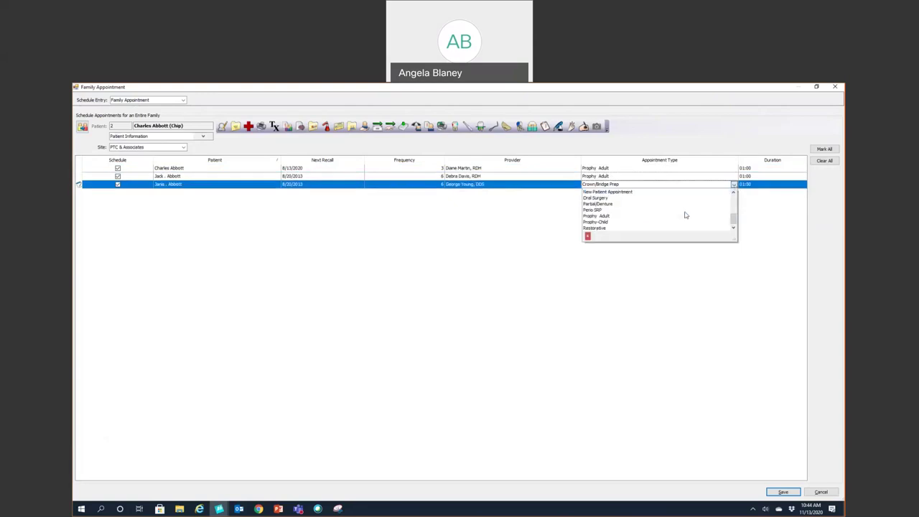
left_click(638, 216)
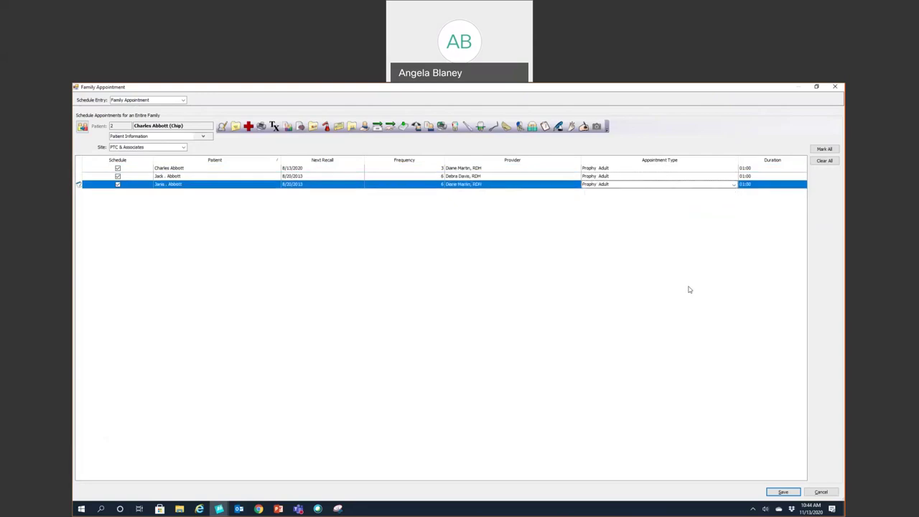
left_click(785, 493)
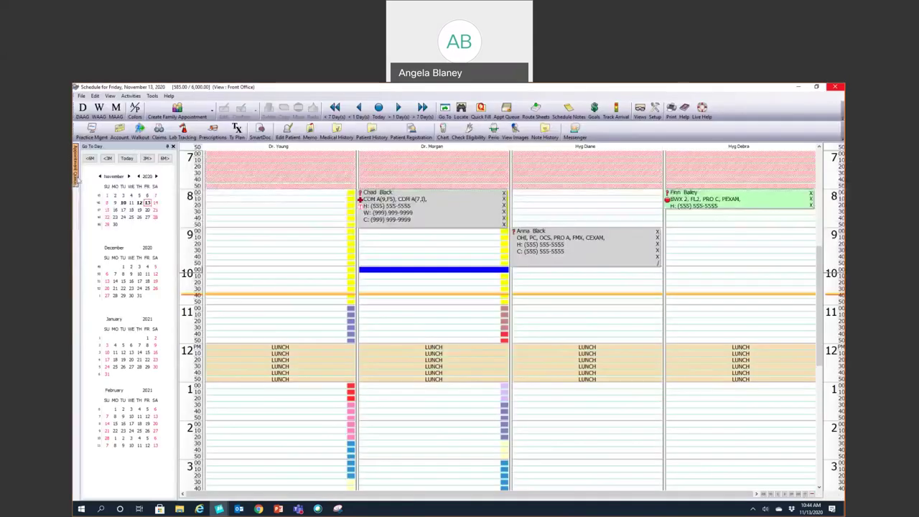
Step: Schedule the first queued family member in Hyg Debra at 9:00 AM, choosing Don't Prescribe for the premedication
left_click(75, 172)
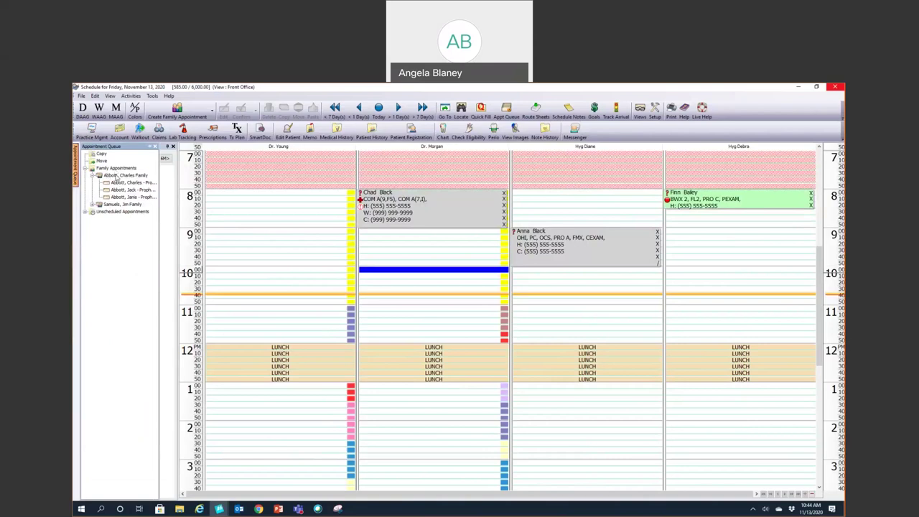
left_click_drag(130, 183, 673, 231)
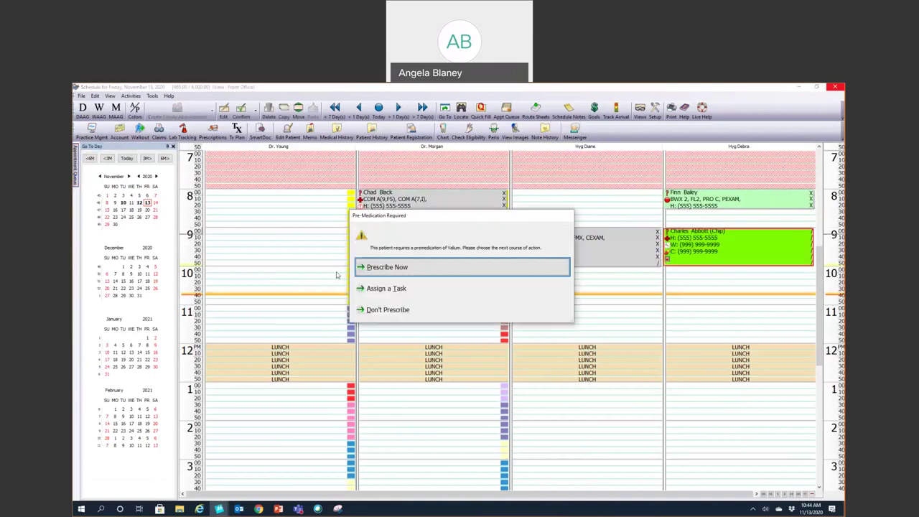
left_click(398, 310)
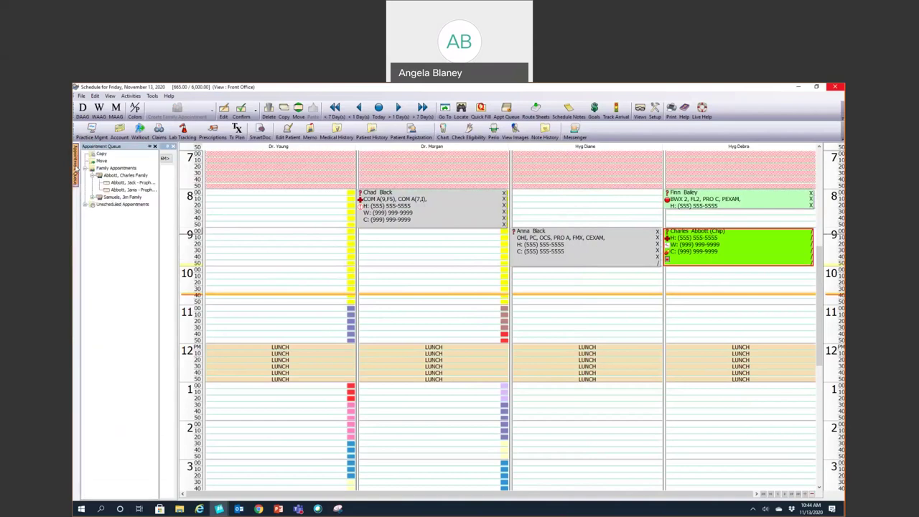
Step: Schedule the two remaining family members at 10:00 AM in Hyg Diane and Hyg Debra, choosing Don't Prescribe for the Hyg Debra patient's premedication
left_click_drag(509, 252, 550, 272)
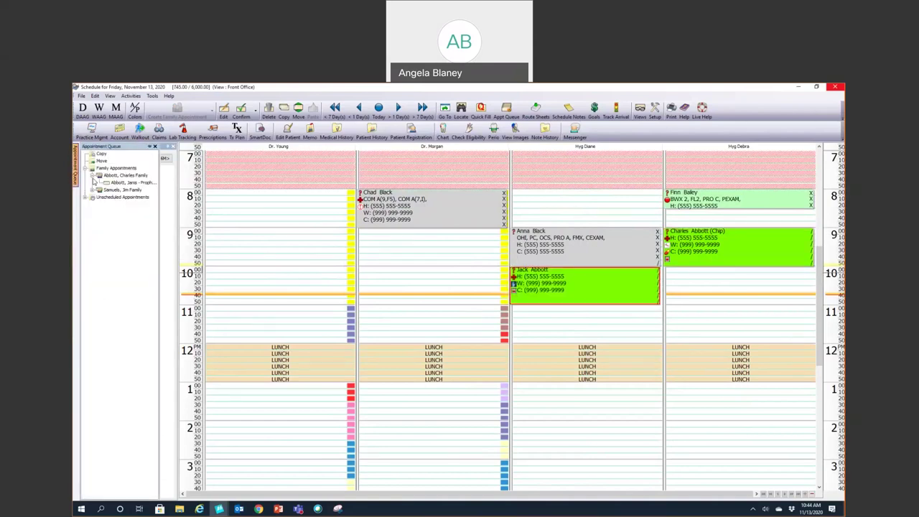
left_click_drag(693, 272, 693, 273)
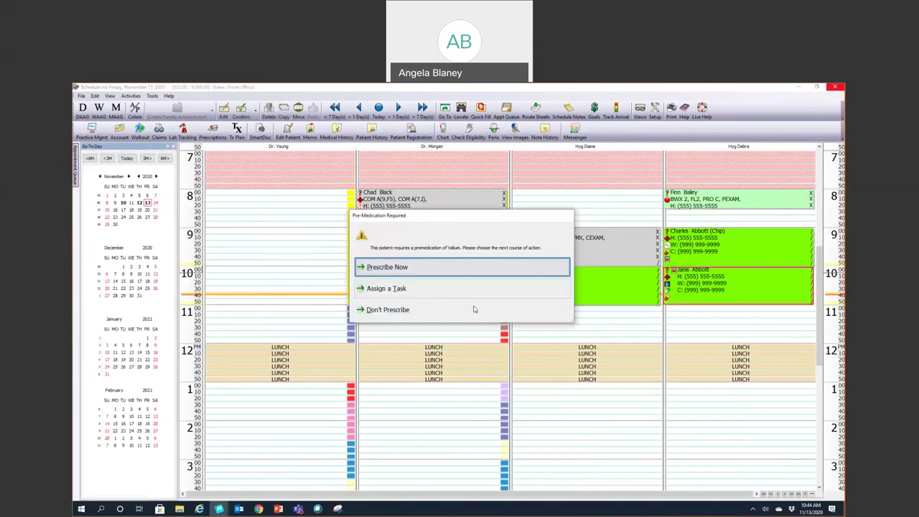
left_click(427, 313)
Step: Add service code .AP4, adult prophy, periodic exam and 4 BWX, to the 9:00 AM Hyg Debra appointment and save it
left_click(727, 251)
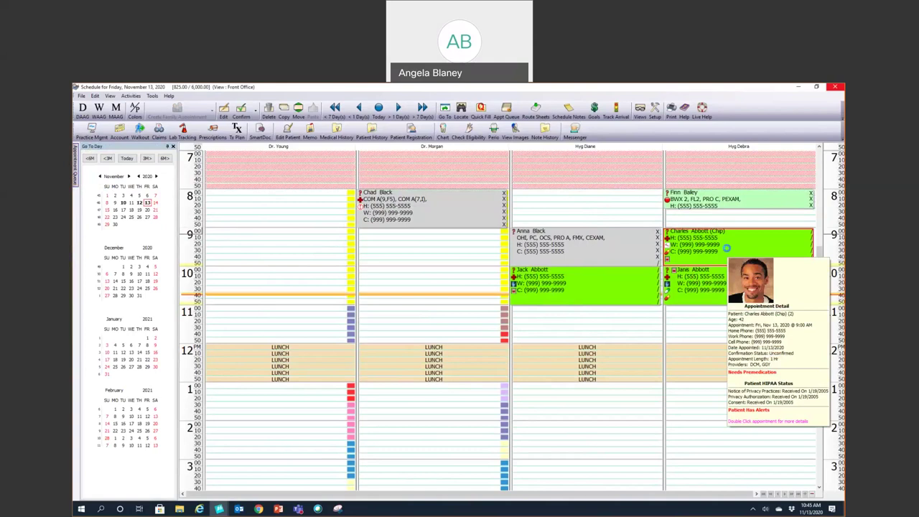
double_click(727, 252)
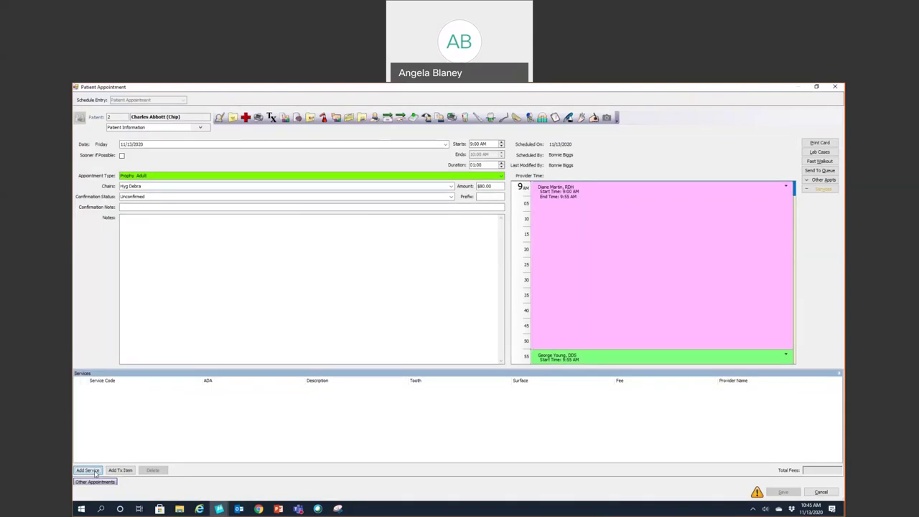
left_click(88, 470)
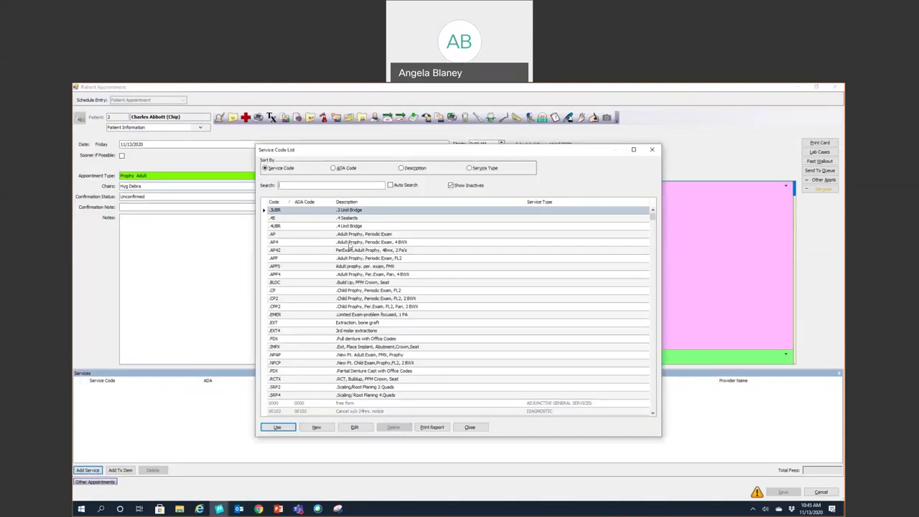
double_click(349, 243)
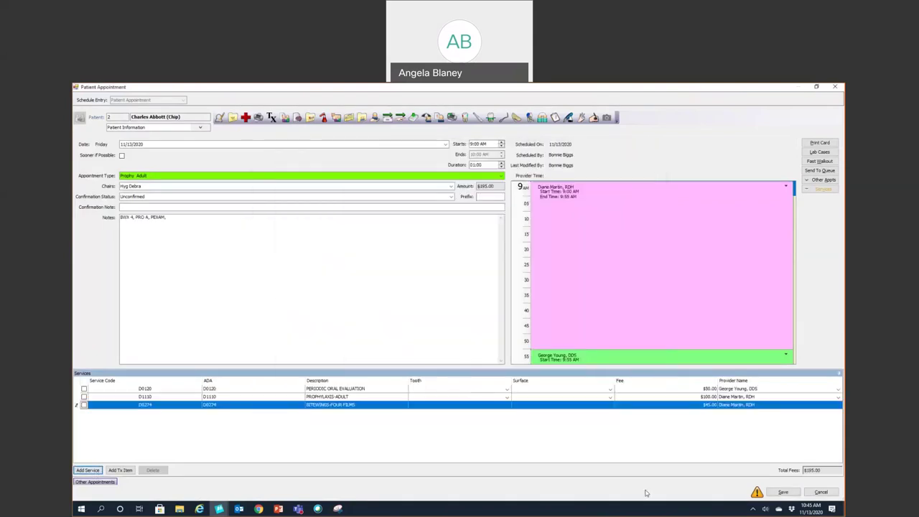
left_click(782, 492)
Step: Add service code .AP, adult prophy and periodic exam, to the 10:00 AM Hyg Diane appointment and save it
left_click(603, 291)
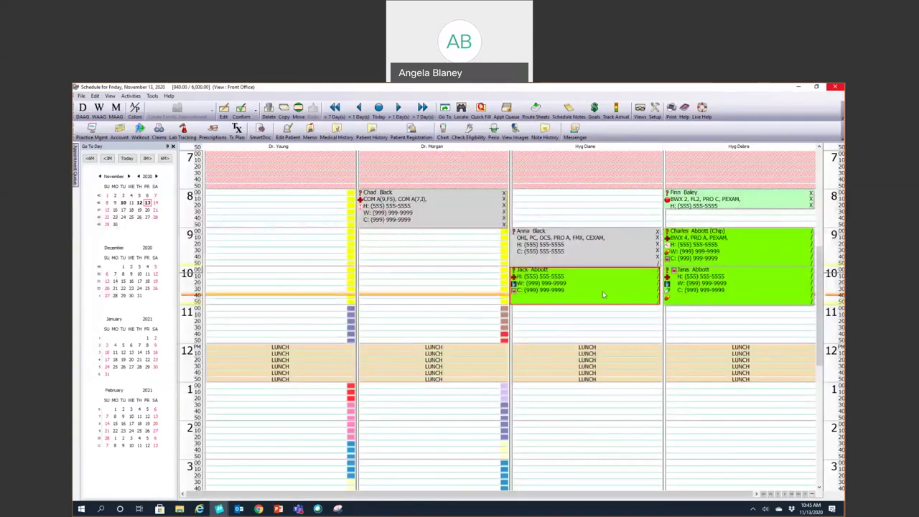
double_click(603, 291)
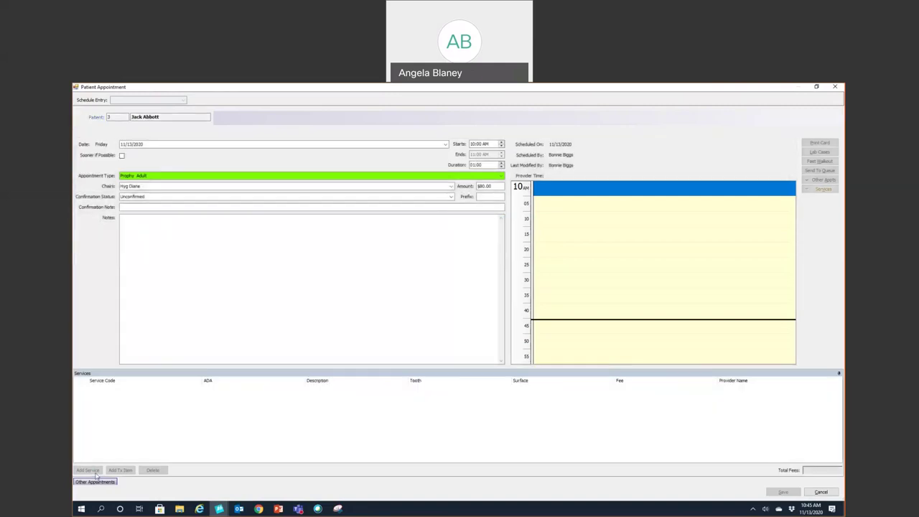
left_click(94, 471)
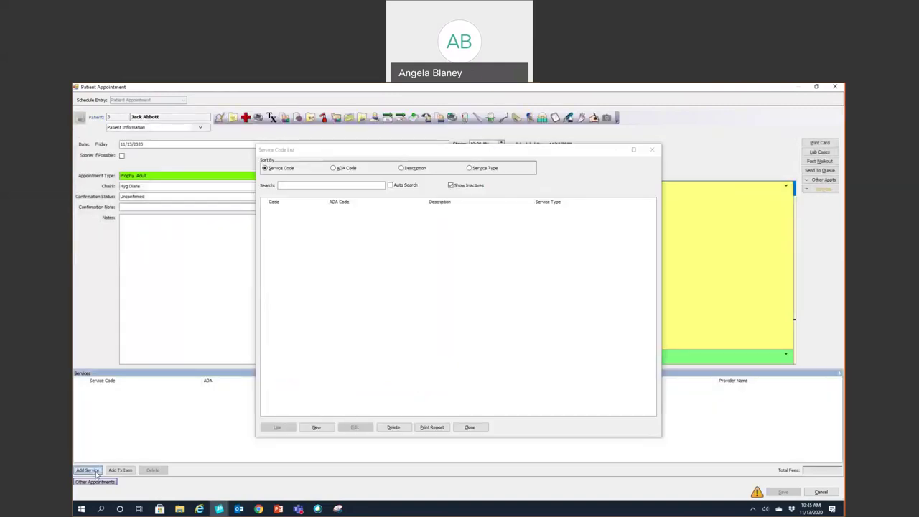
left_click(355, 235)
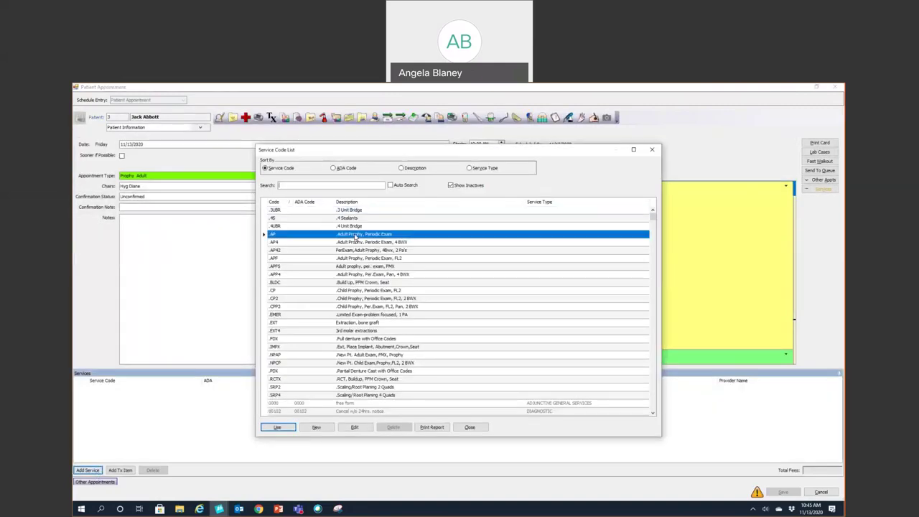
double_click(355, 236)
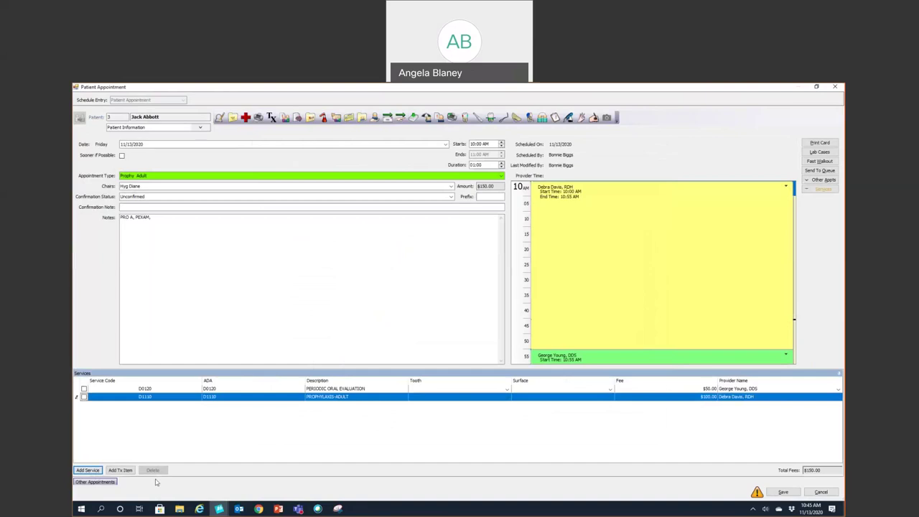
left_click(783, 492)
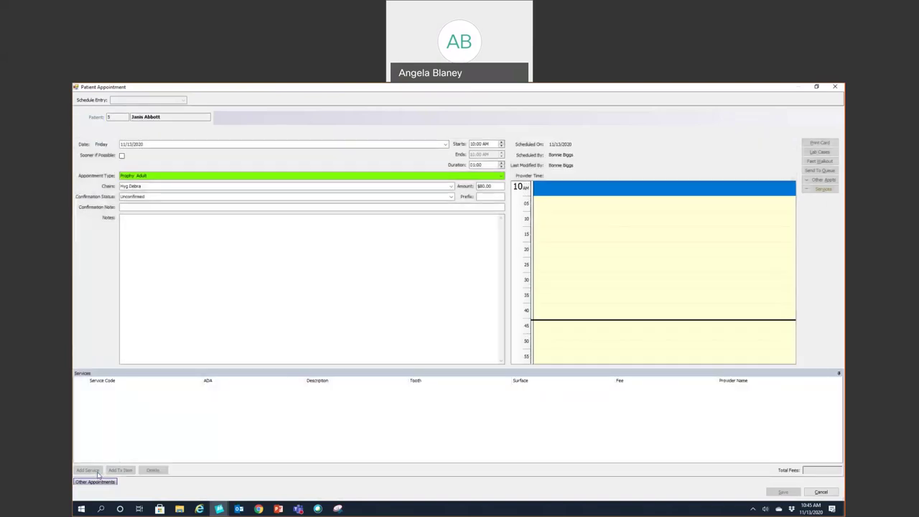
Step: Add service code .AP, adult prophy and periodic exam, to the 10:00 AM Hyg Debra appointment and save it
left_click(88, 470)
left_click(334, 237)
double_click(334, 237)
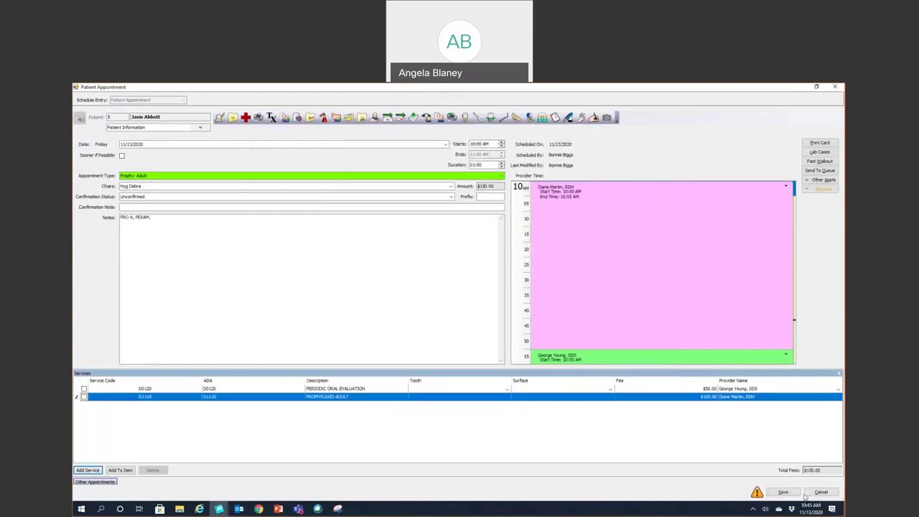
left_click(784, 493)
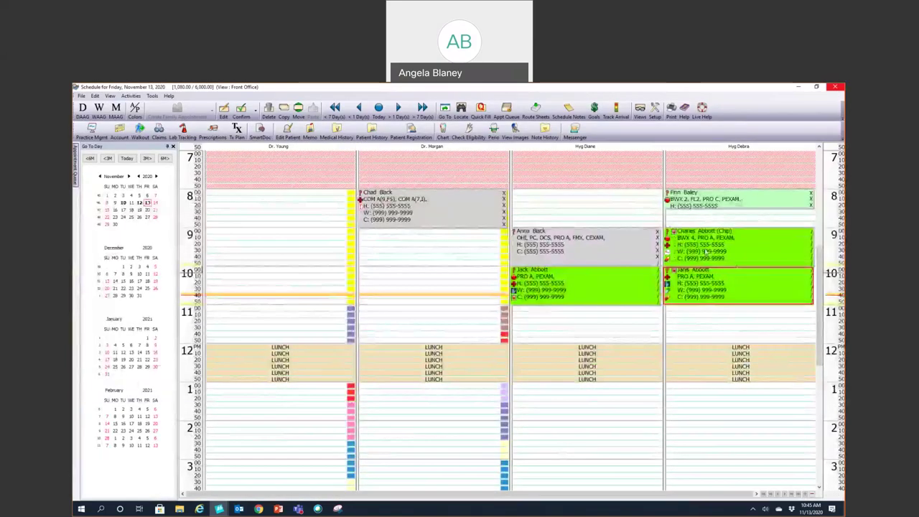
Step: Post the adult prophylaxis, periodic exam and four bitewings in the 9:00 AM Hyg Debra patient's chart to walkout and save the chart
mouse_move(738, 268)
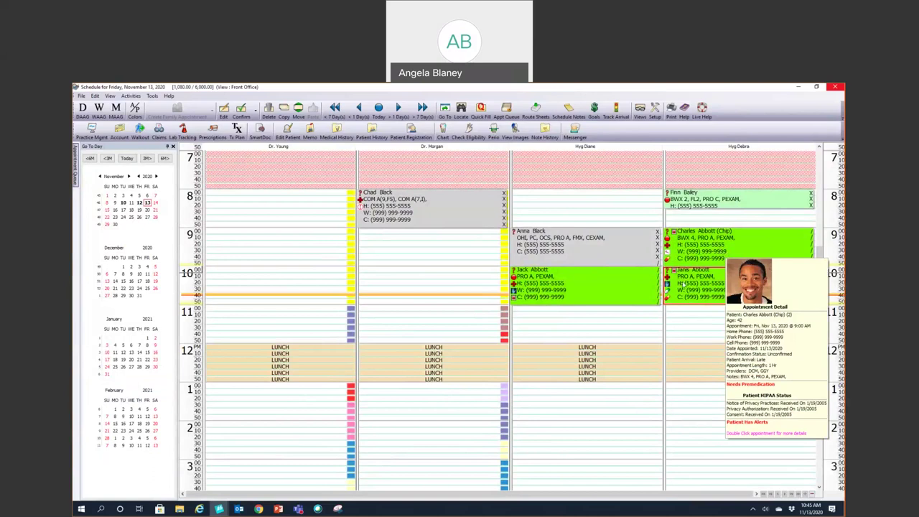
left_click(688, 258)
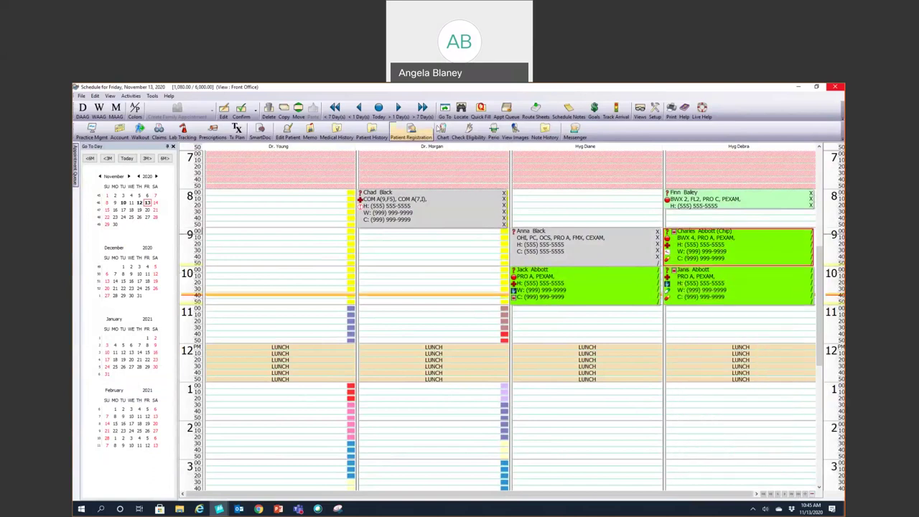
left_click(441, 130)
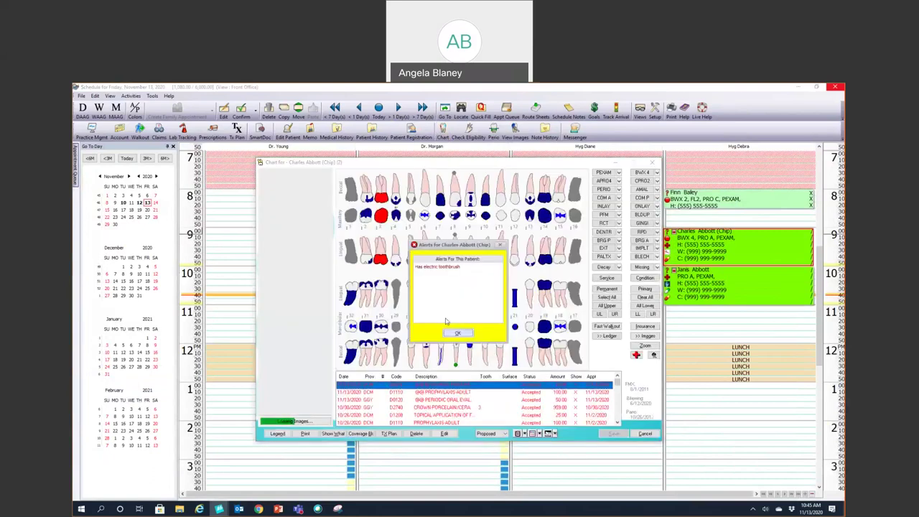
left_click(436, 399, "shift")
right_click(451, 400)
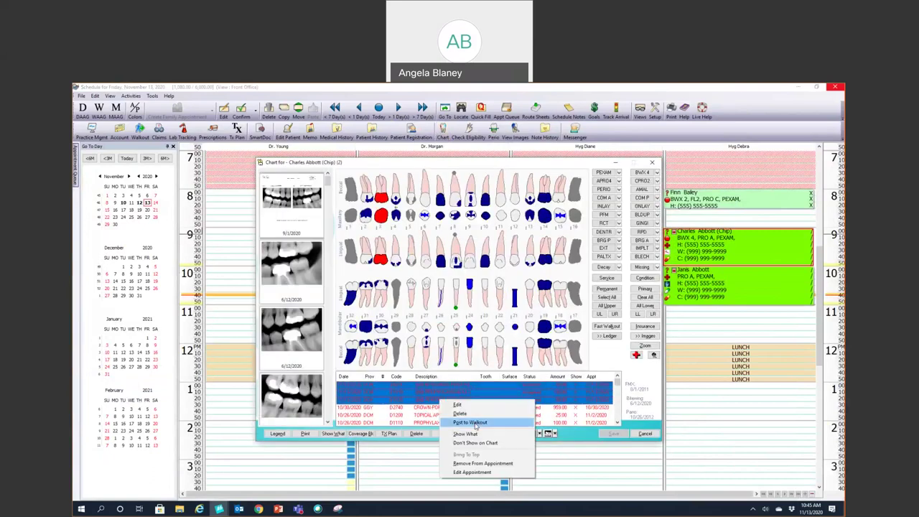
left_click(475, 424)
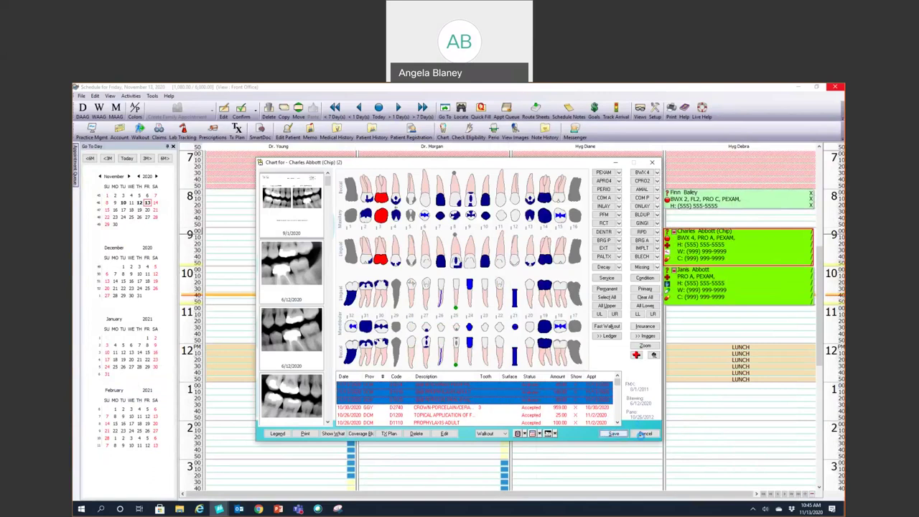
left_click(641, 434)
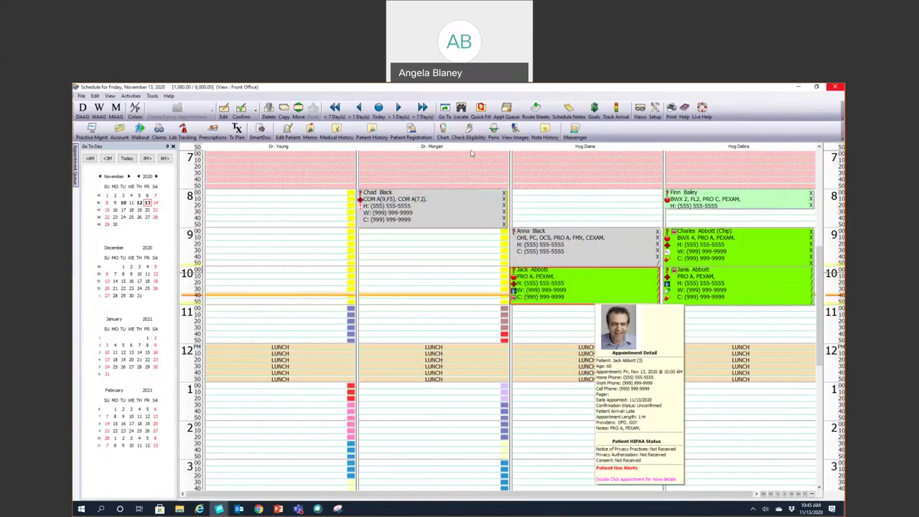
Step: Post the 11/13/2020 adult prophylaxis and periodic exam in the 10:00 AM Hyg Diane patient's chart to walkout
left_click(442, 130)
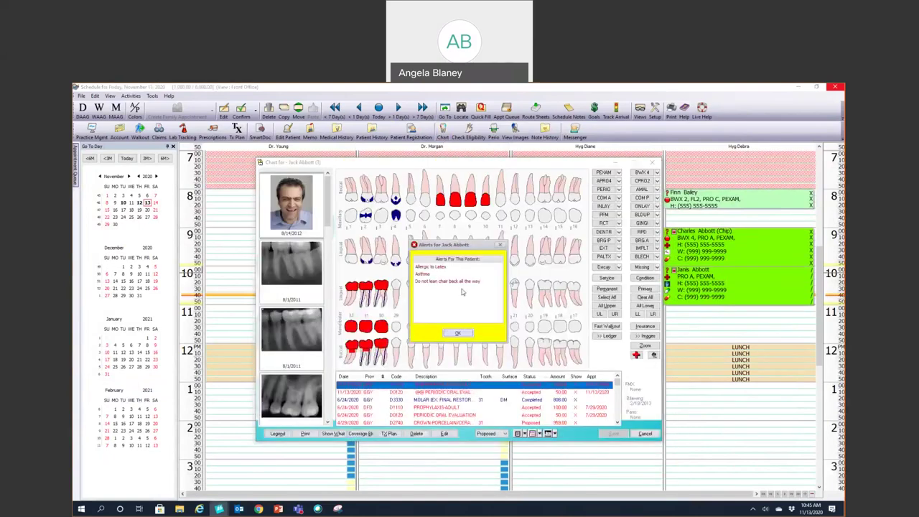
left_click(463, 293)
right_click(461, 388)
left_click(496, 415)
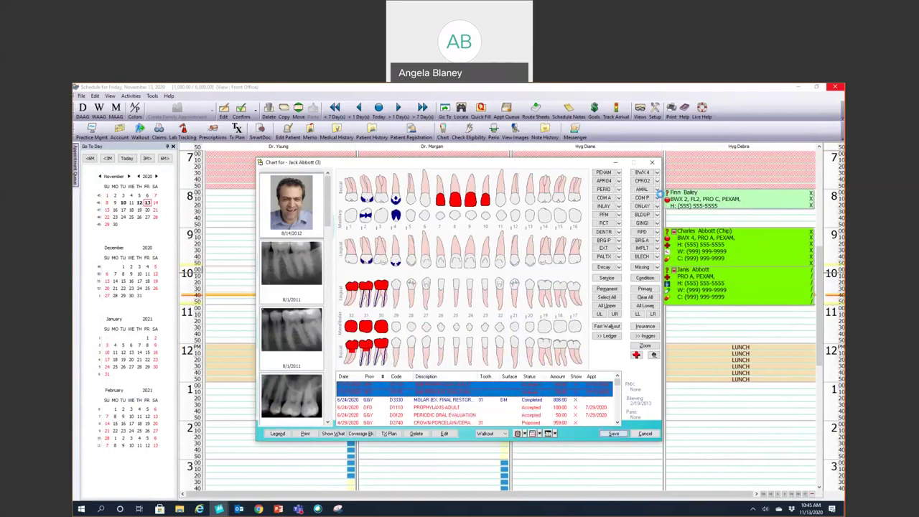
left_click(652, 165)
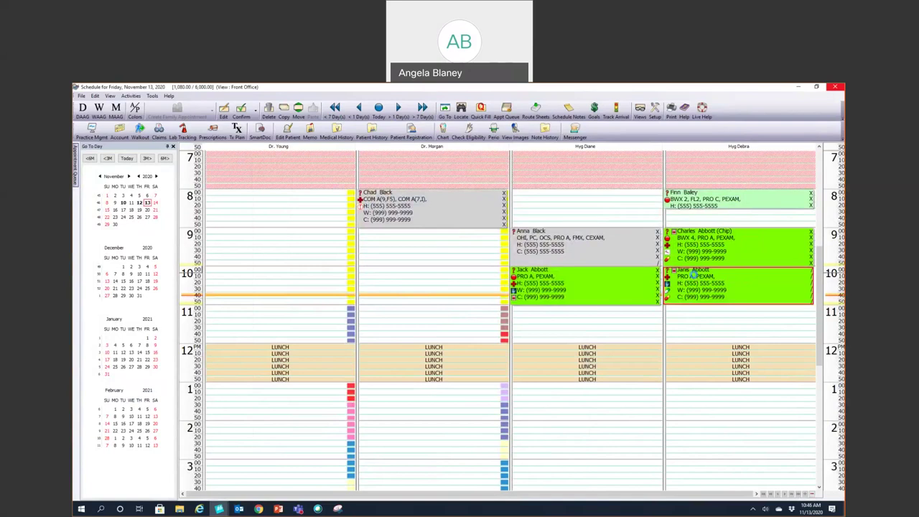
Step: Post the 11/13/2020 adult prophylaxis and periodic exam in the 10:00 AM Hyg Debra patient's chart to walkout and save it
double_click(693, 275)
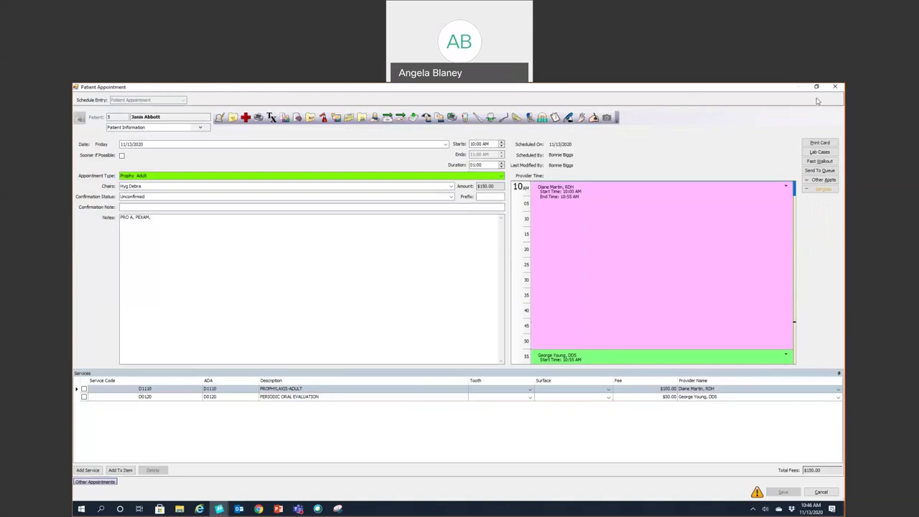
left_click(833, 88)
left_click(443, 131)
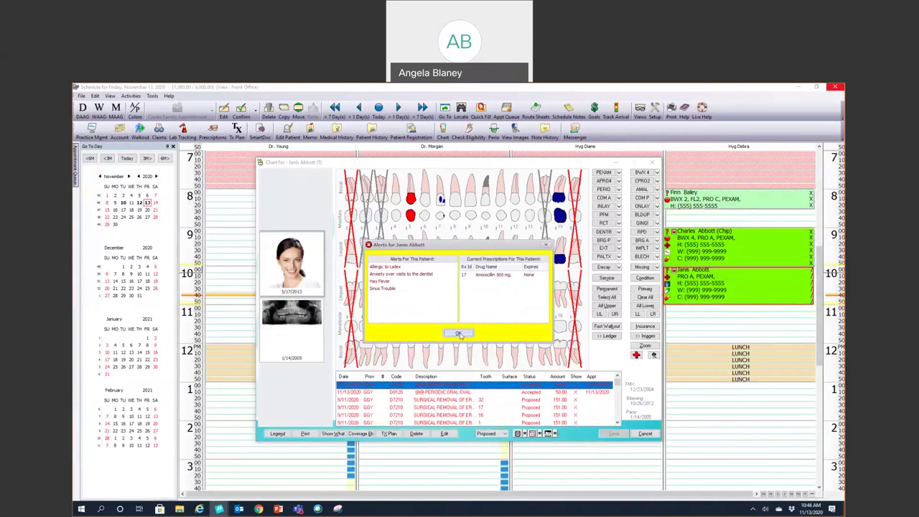
left_click(462, 334)
left_click(433, 394)
right_click(433, 394)
left_click(467, 415)
left_click(612, 433)
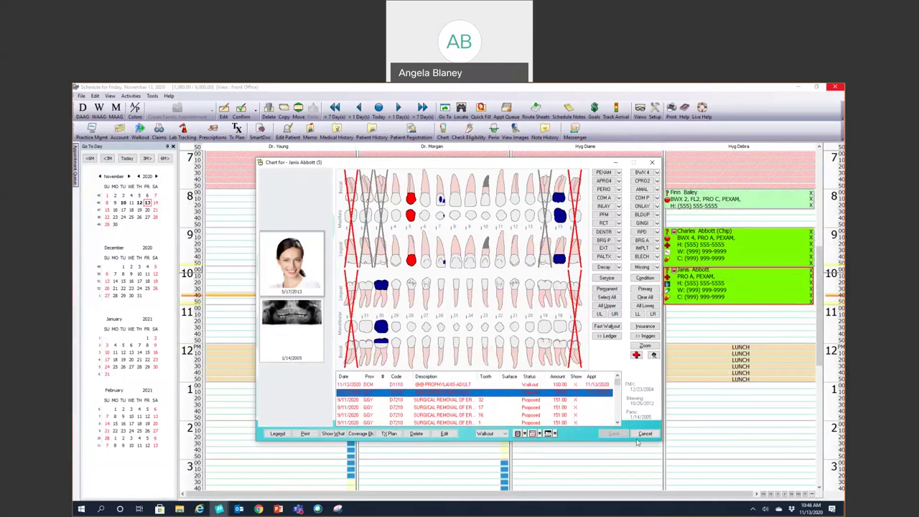
Step: Start a walkout from the 10:00 AM Hyg Diane patient's account, using the preselected planned services
left_click(638, 279)
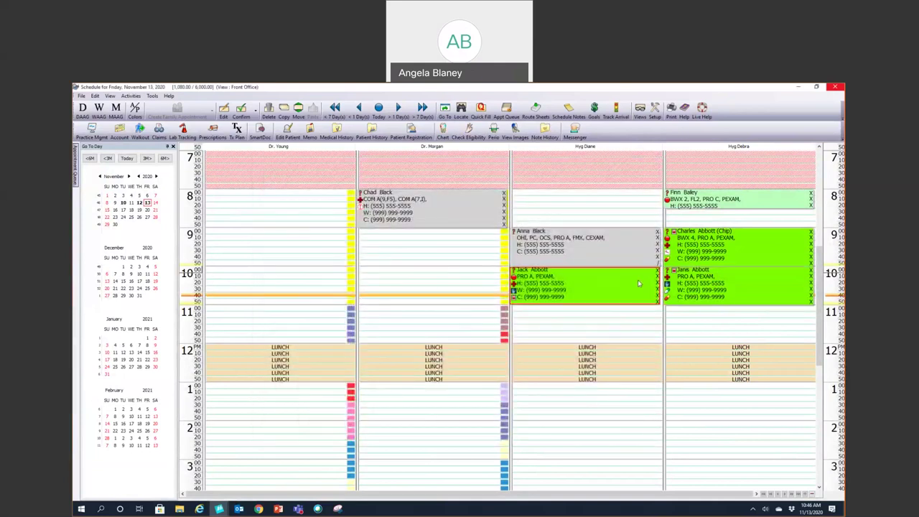
mouse_move(588, 300)
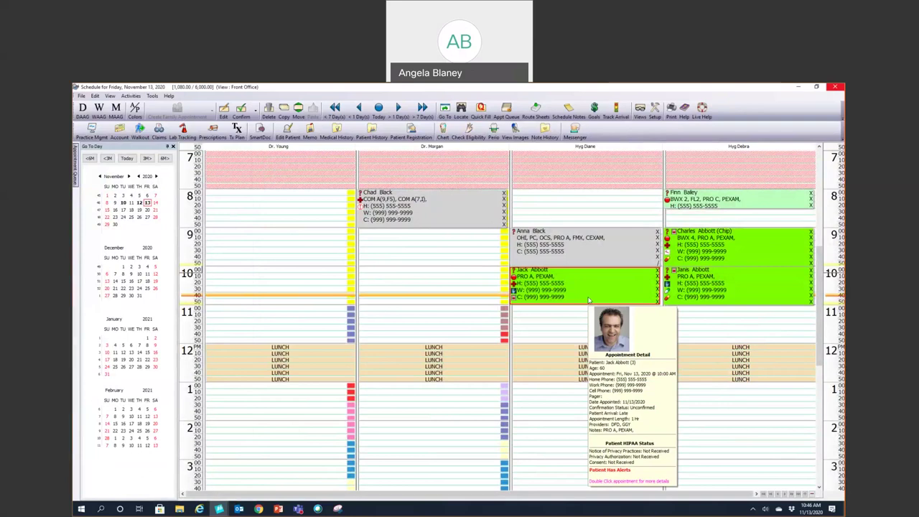
left_click(120, 134)
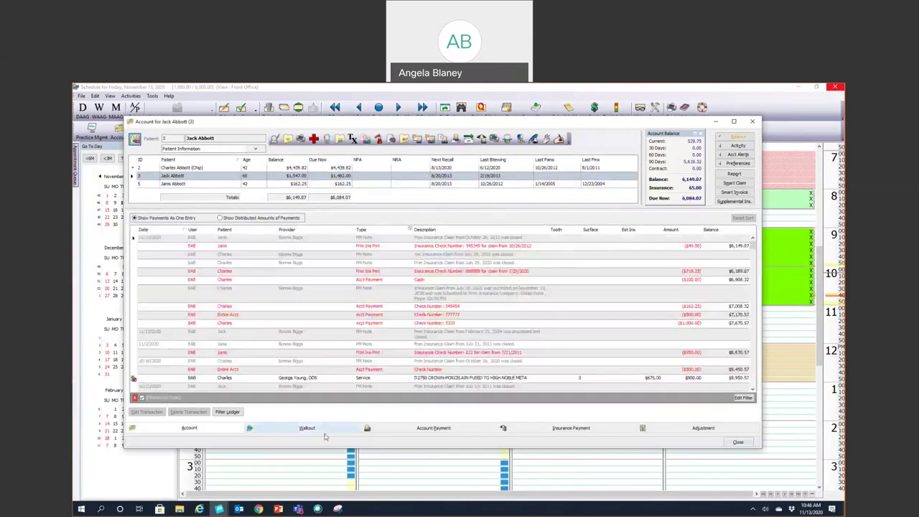
left_click(324, 434)
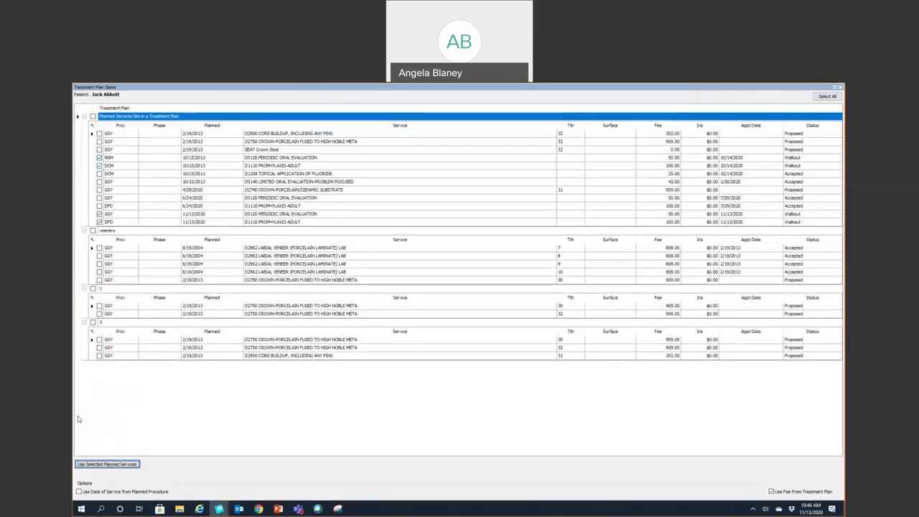
left_click(92, 464)
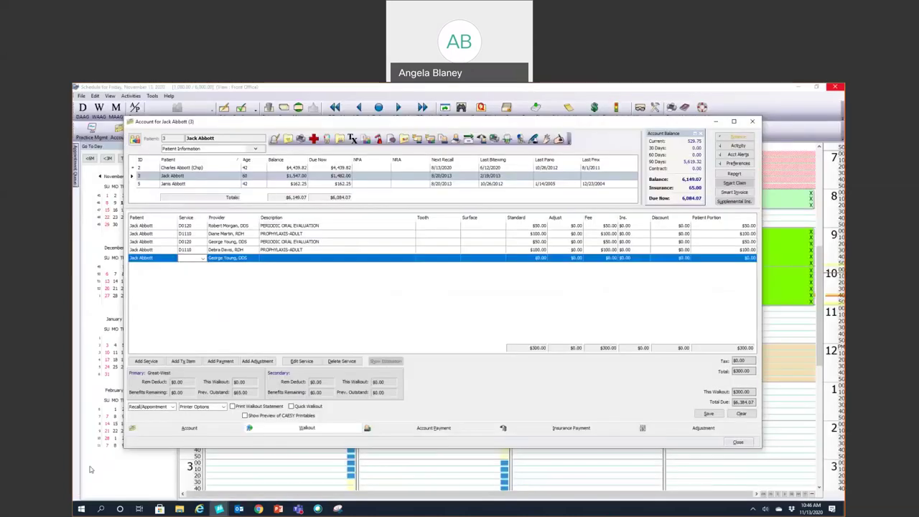
Step: Add the preselected planned services of the other two family members to the same walkout
left_click(183, 168)
double_click(183, 167)
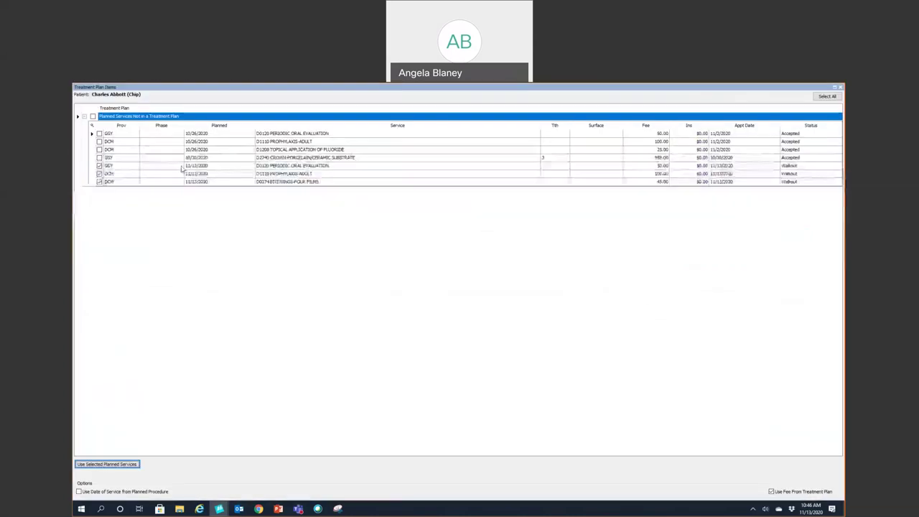
left_click(105, 464)
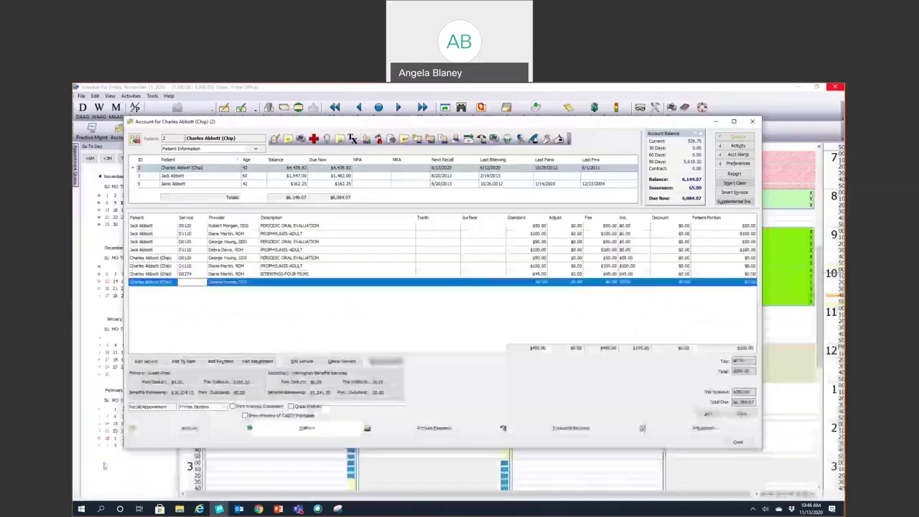
left_click(172, 185)
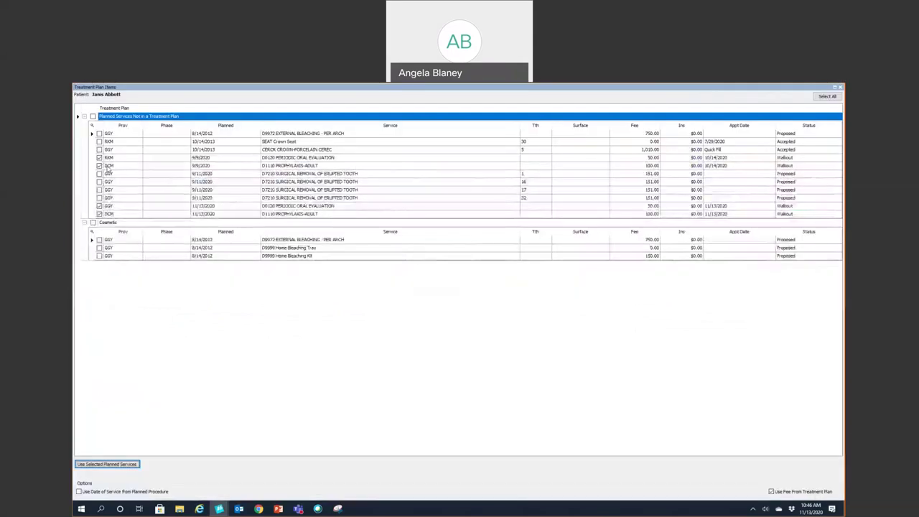
left_click(107, 465)
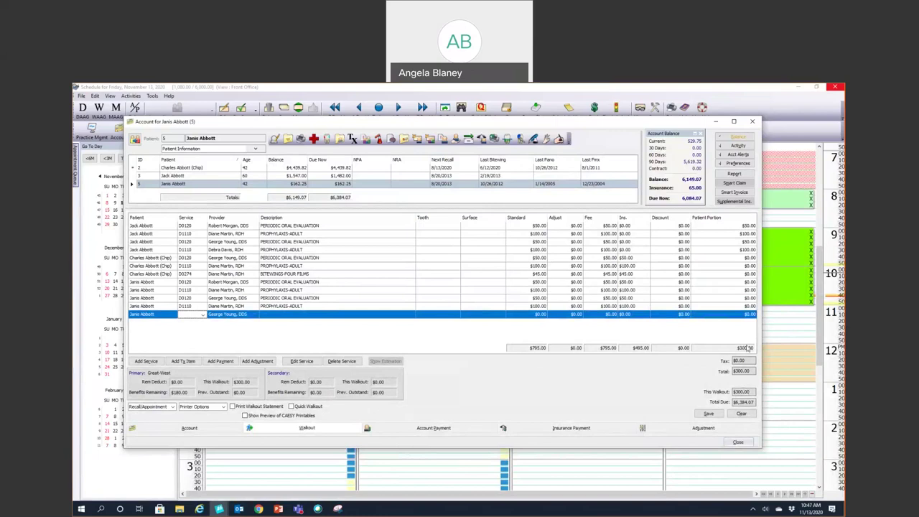
Step: Add a check payment of $300.00 with check number 33333 to the family walkout
left_click(214, 364)
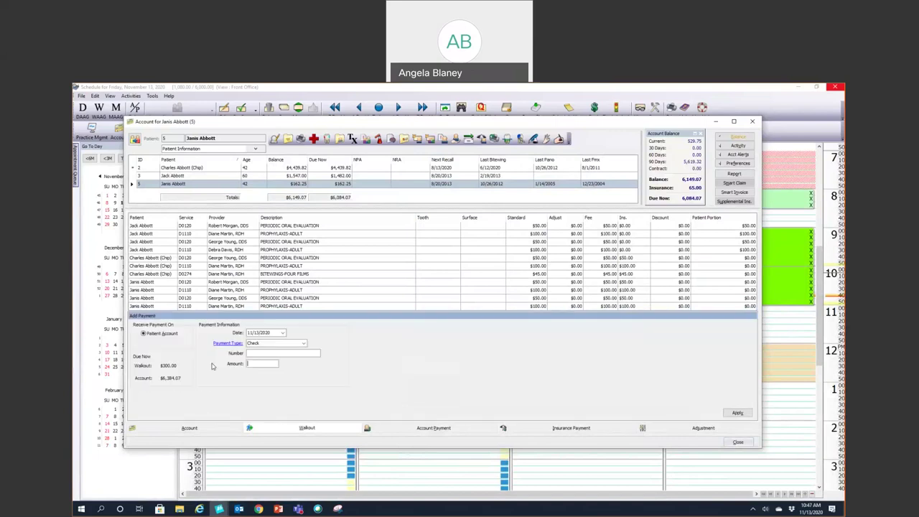
type("33333")
key("Tab")
type("300.00")
left_click(736, 413)
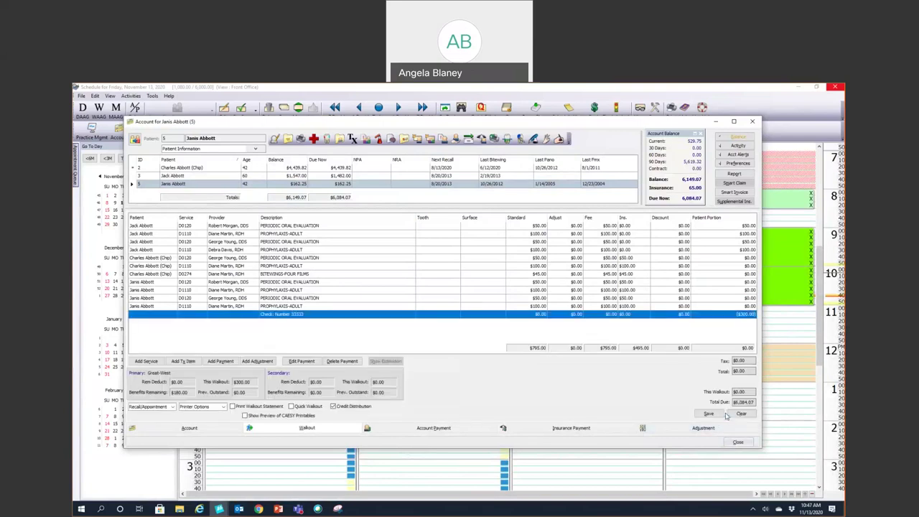
Step: Process the family walkout and apply the automatic line-item distribution of the check payment
left_click(708, 414)
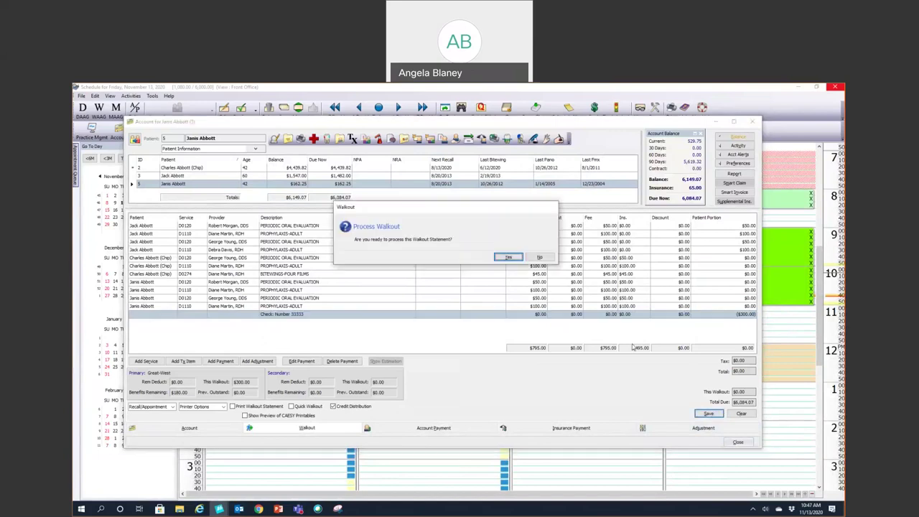
left_click(508, 257)
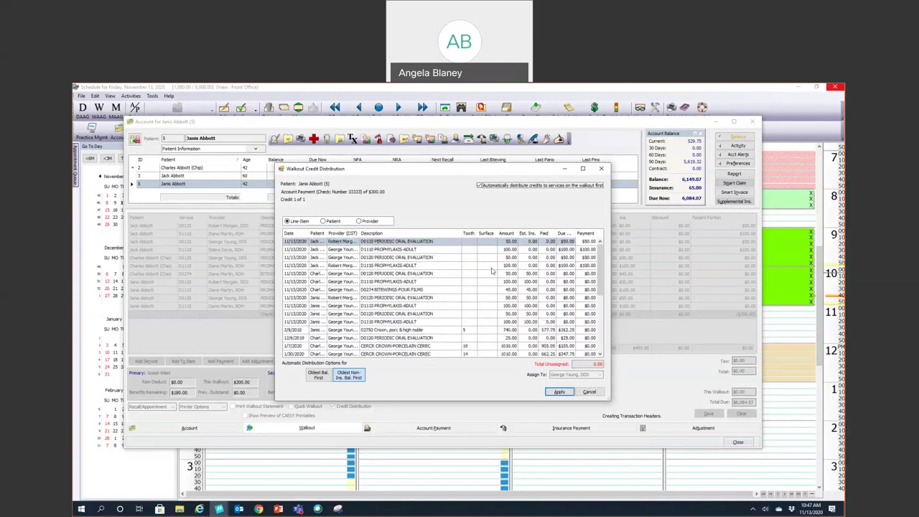
left_click(556, 394)
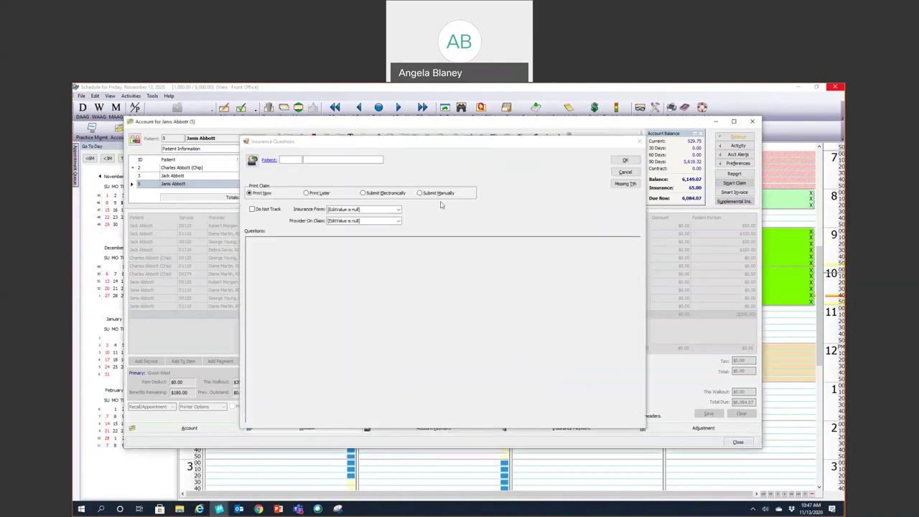
Step: Set each insurance claim from the walkout to Submit Manually and accept its insurance questions
left_click(421, 193)
left_click(625, 160)
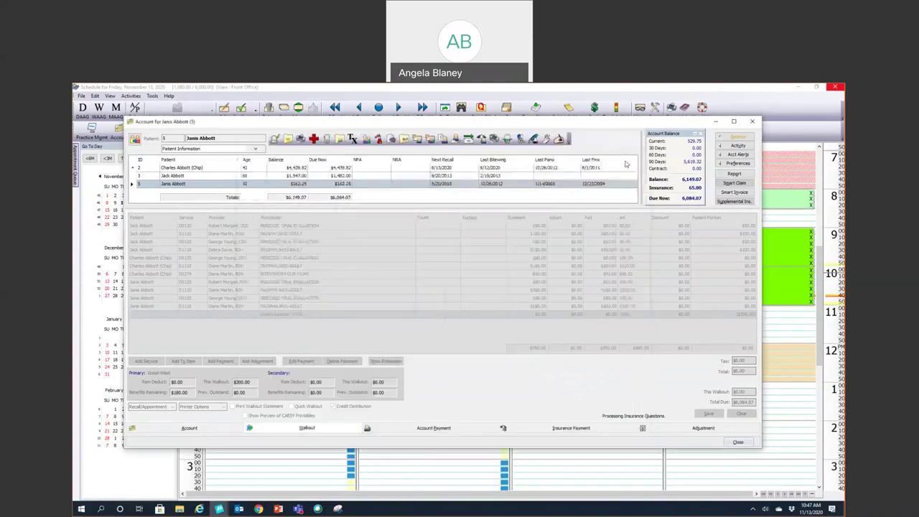
left_click(420, 194)
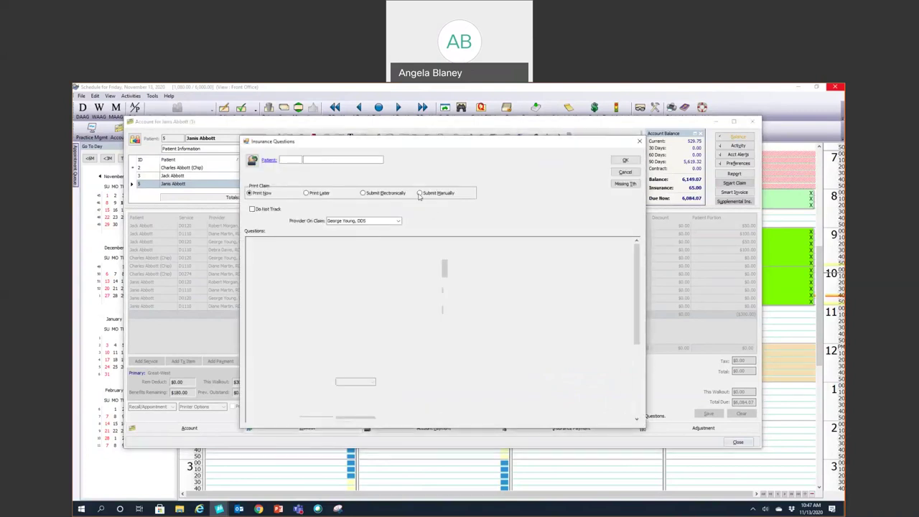
left_click(625, 159)
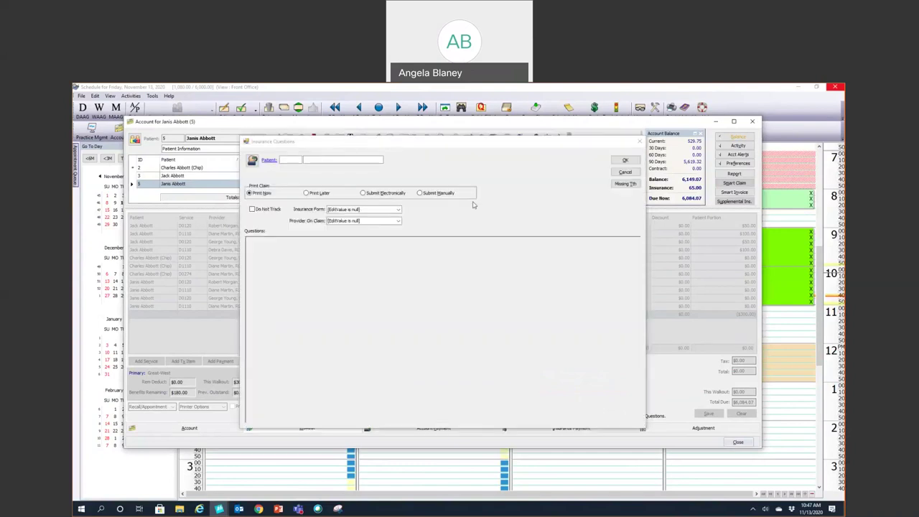
left_click(431, 193)
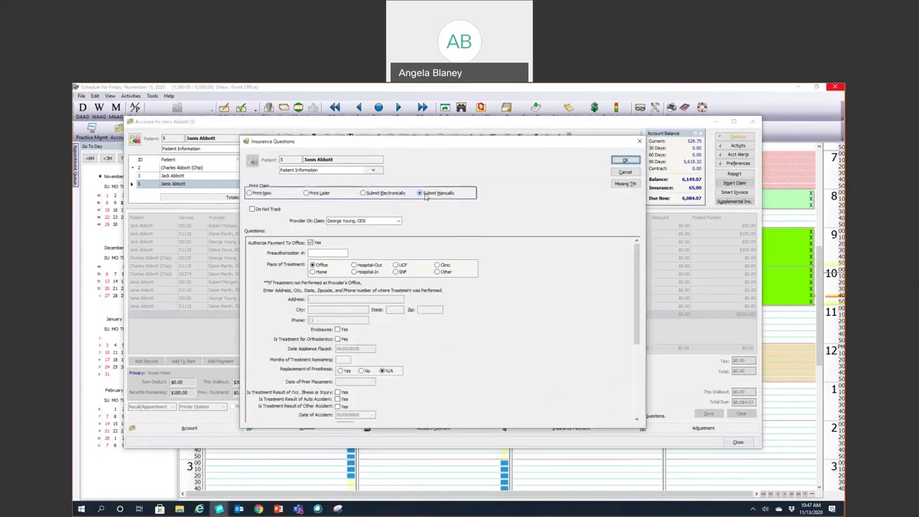
left_click(626, 160)
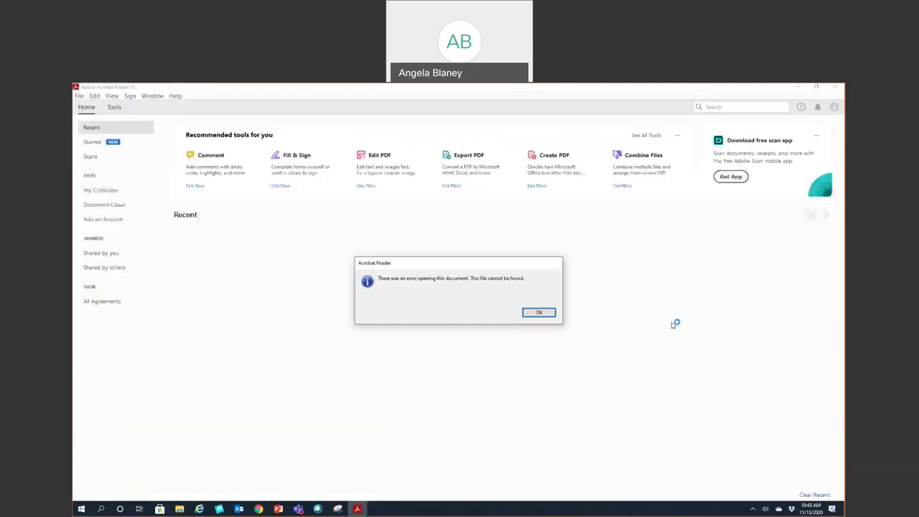
Step: Dismiss the Acrobat Reader error, close the account window and check the family's appointments on the schedule
left_click(545, 314)
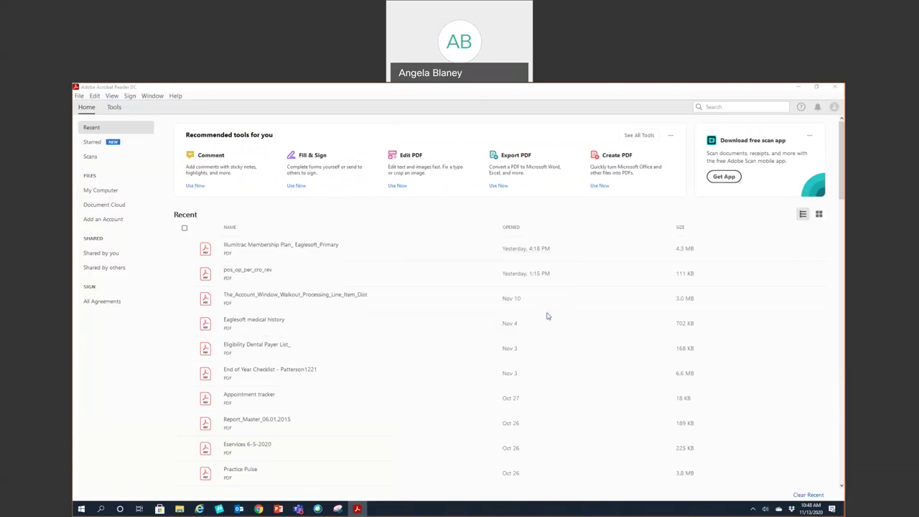
left_click(531, 311)
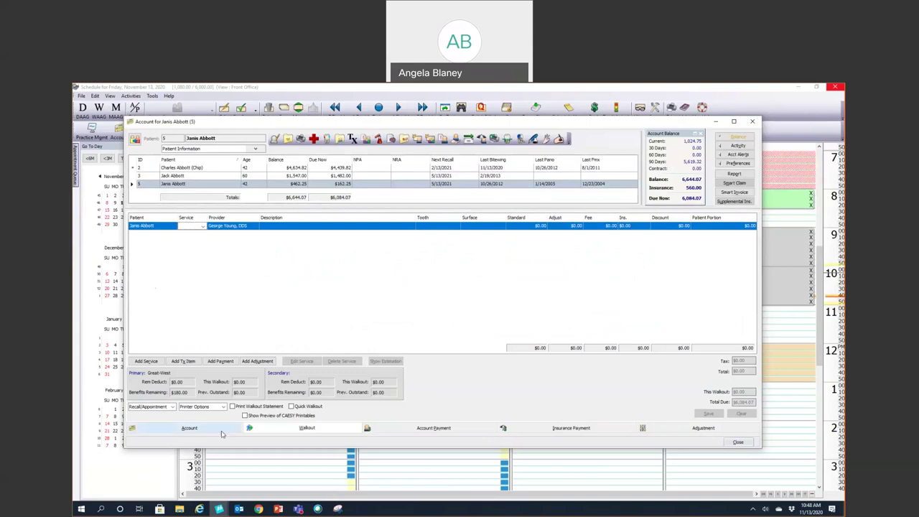
left_click(731, 443)
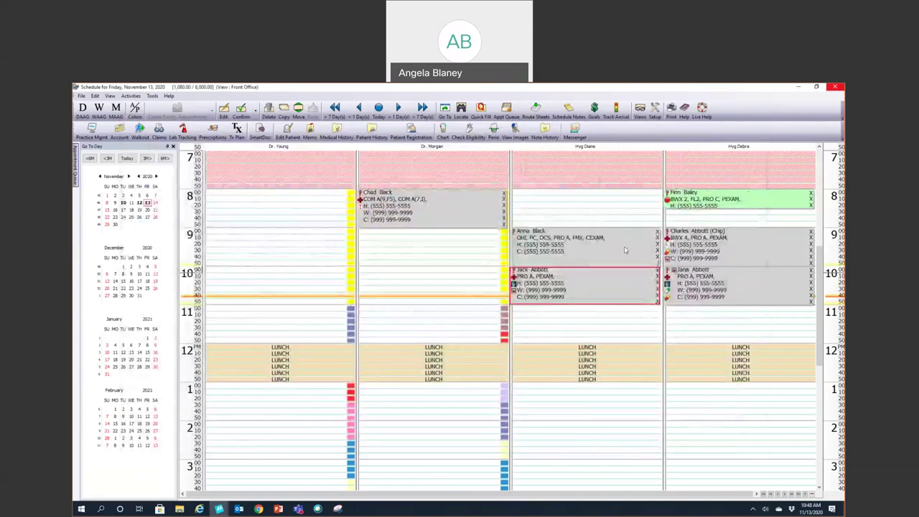
mouse_move(687, 273)
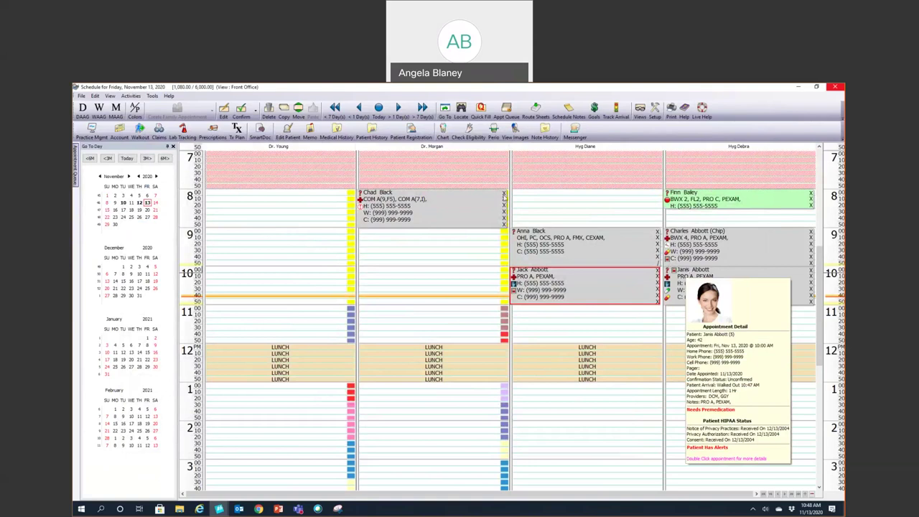
Step: Open the account of the 8:00 AM patient in Hyg Debra's schedule column and start a walkout with the selected planned services
left_click(672, 201)
left_click(119, 130)
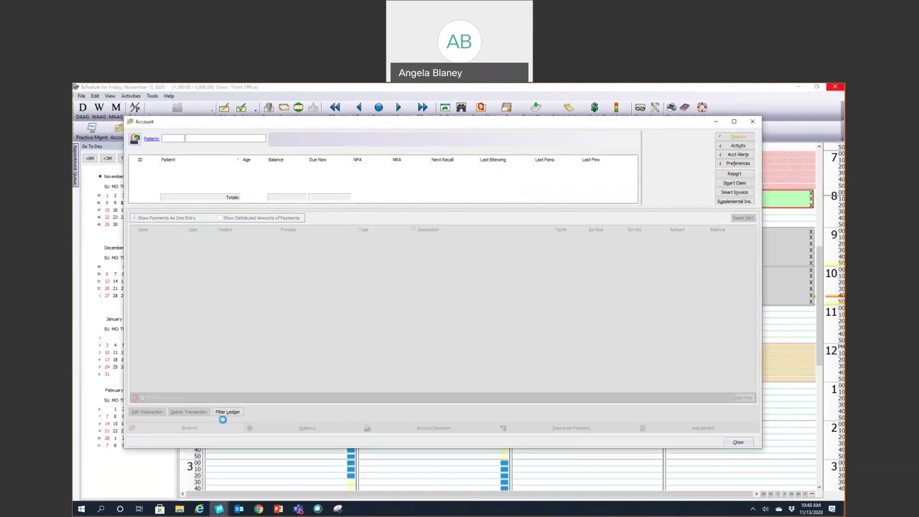
left_click(306, 428)
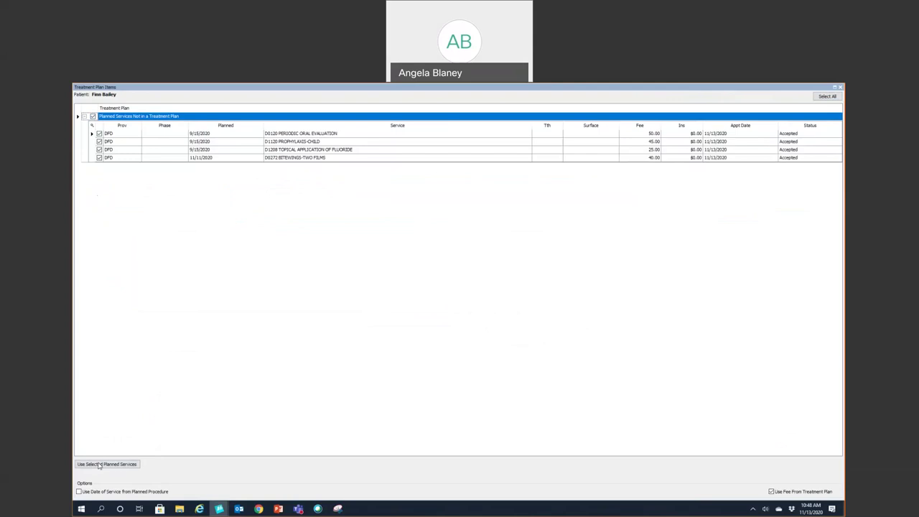
left_click(105, 465)
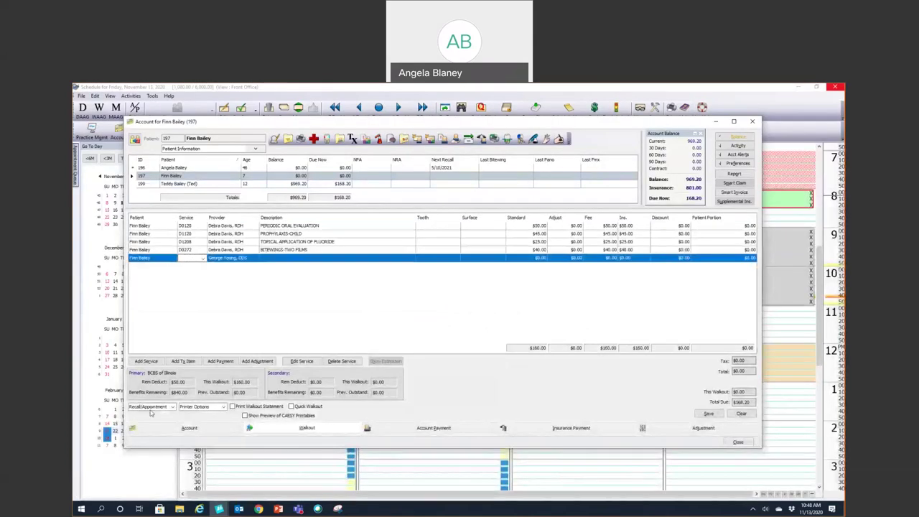
Step: Open the walkout's recall and appointment options, view the schedule in Day At A Glance, and return to the account window
left_click(172, 407)
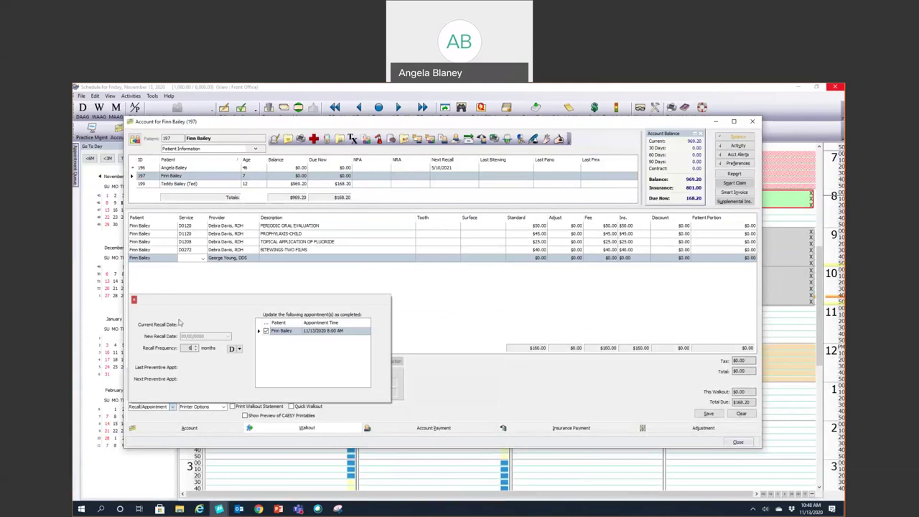
left_click(191, 349)
type("3")
left_click(230, 349)
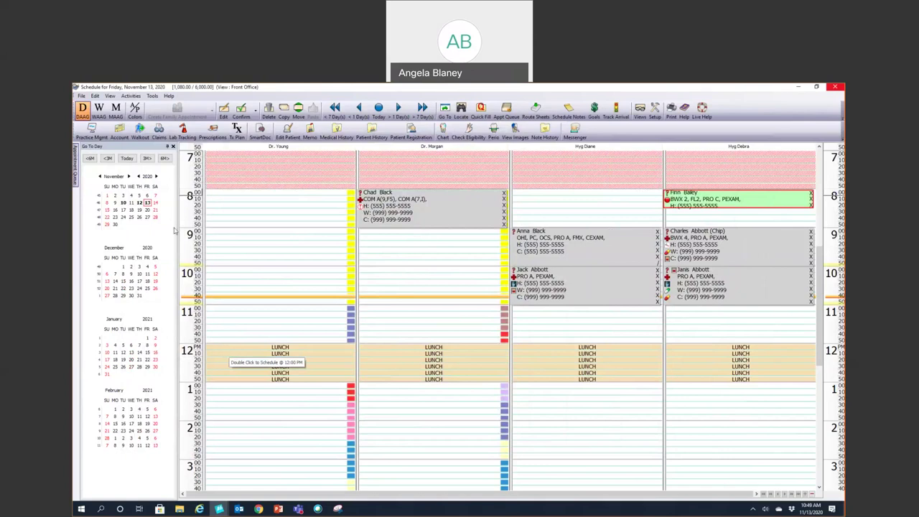
left_click(219, 509)
left_click(274, 491)
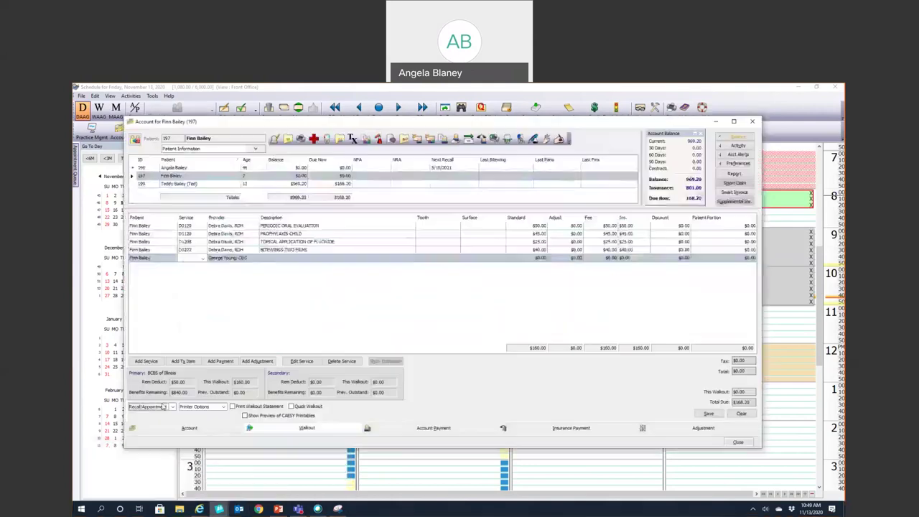
Step: Review the scheduling choices beside the recall frequency in the walkout's recall and appointment options, and close the options
left_click(172, 406)
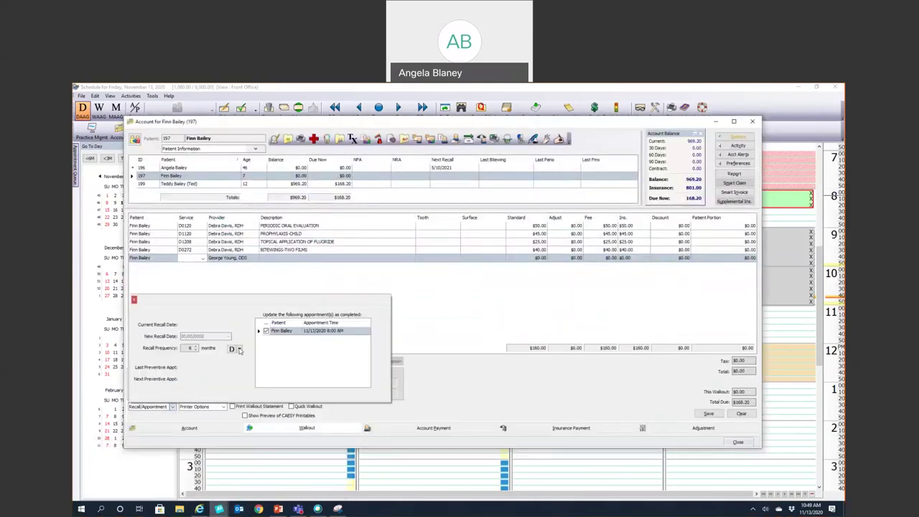
left_click(239, 350)
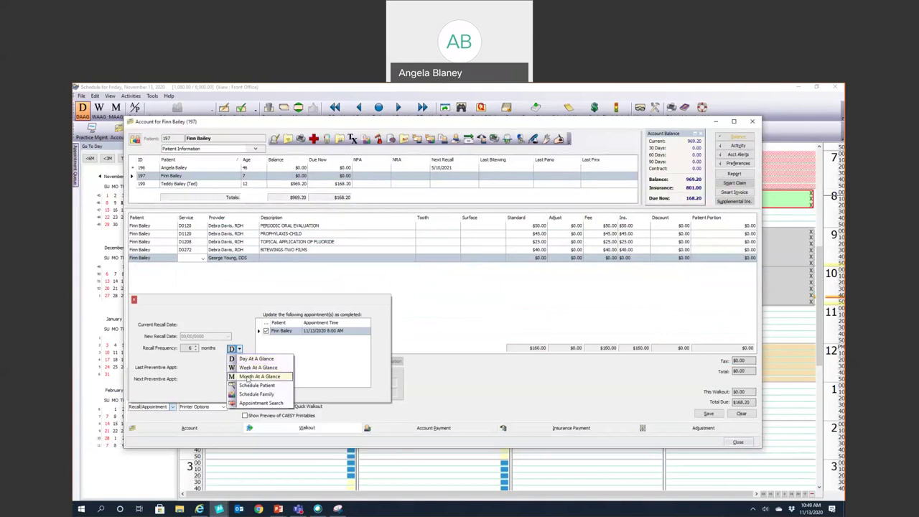
left_click(227, 325)
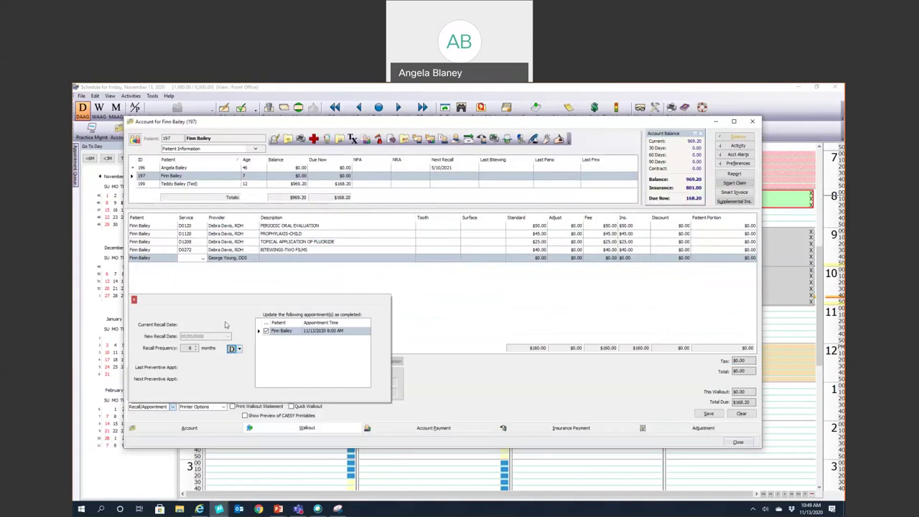
left_click(134, 299)
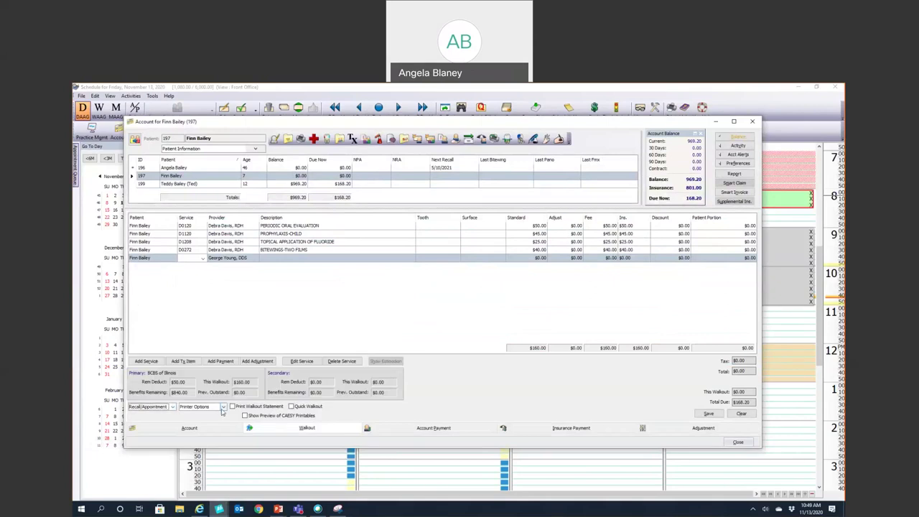
Step: Check the walkout's printer options with Print Walkout Statement enabled, and disable that option again
left_click(223, 407)
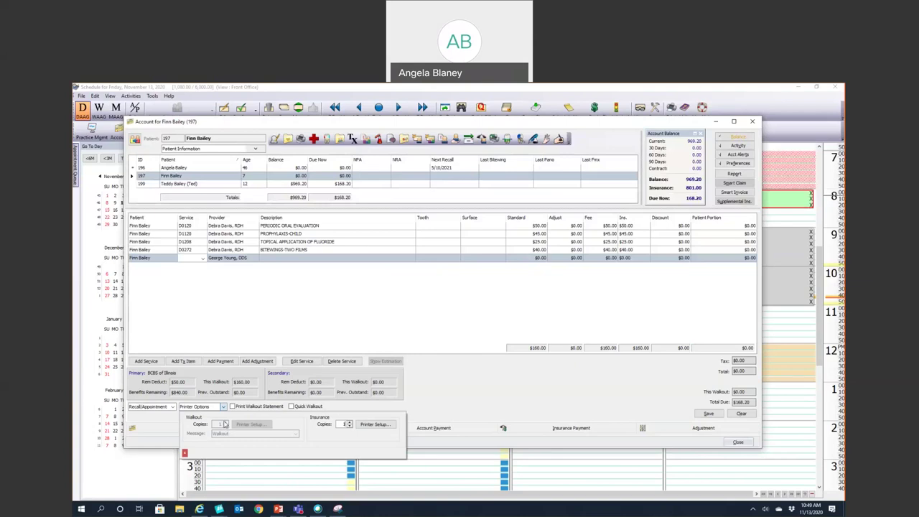
left_click(232, 406)
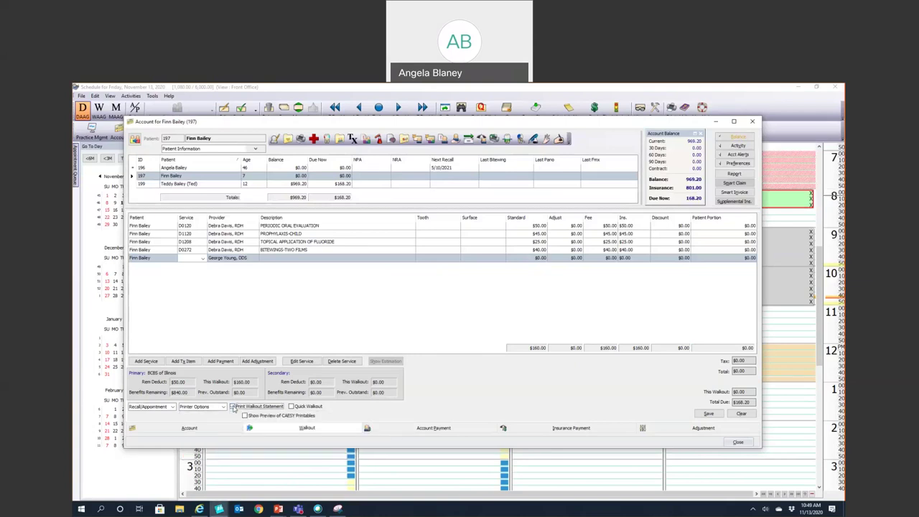
left_click(232, 407)
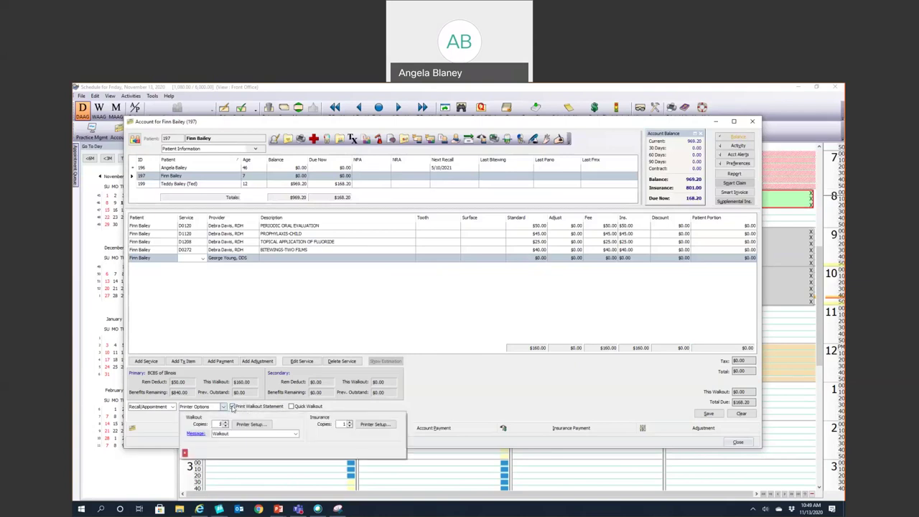
left_click(232, 407)
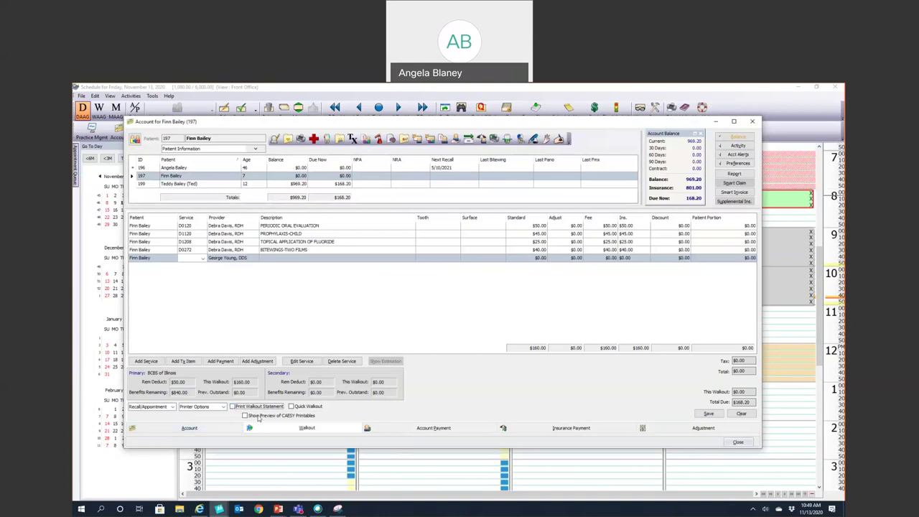
Step: Close the account without saving the walkout and return to the Practice Management window
left_click(740, 442)
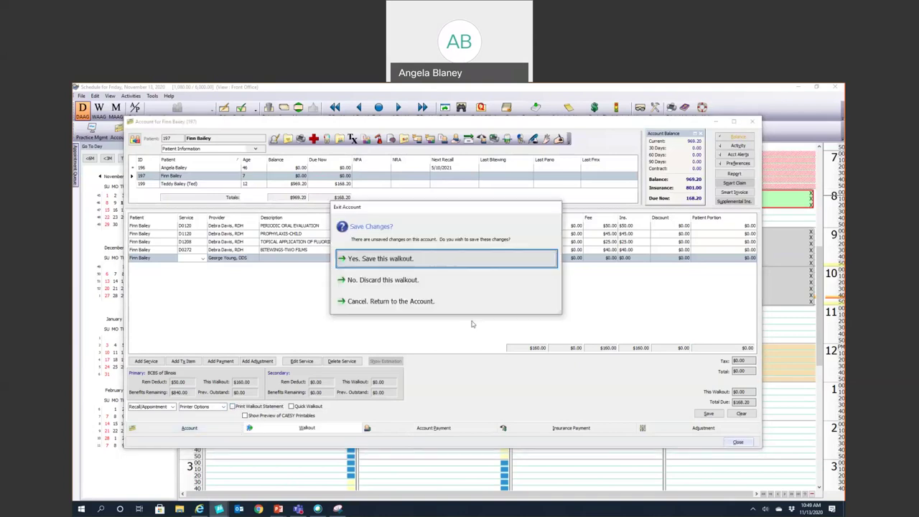
left_click(390, 281)
left_click(91, 127)
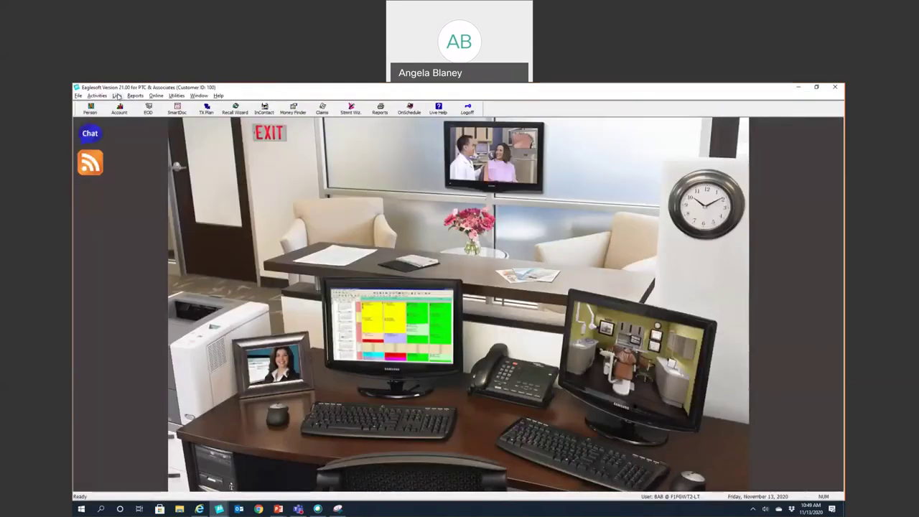
Step: Find service code D2740 in the Service Code List and open it for editing
left_click(117, 96)
left_click(158, 178)
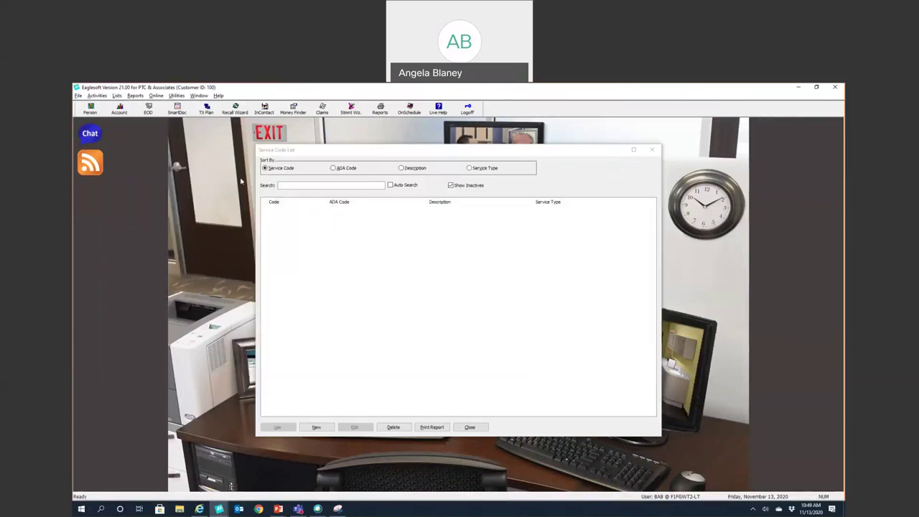
type("d2740")
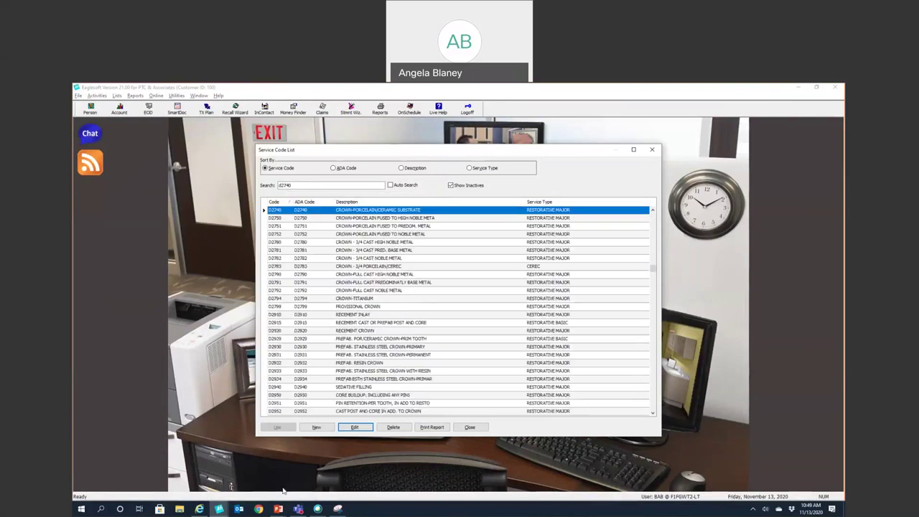
left_click(352, 428)
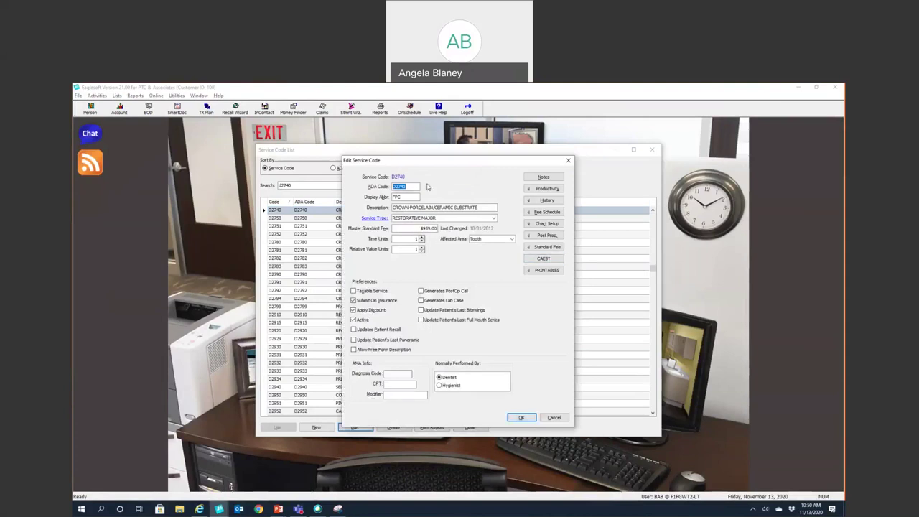
left_click(567, 161)
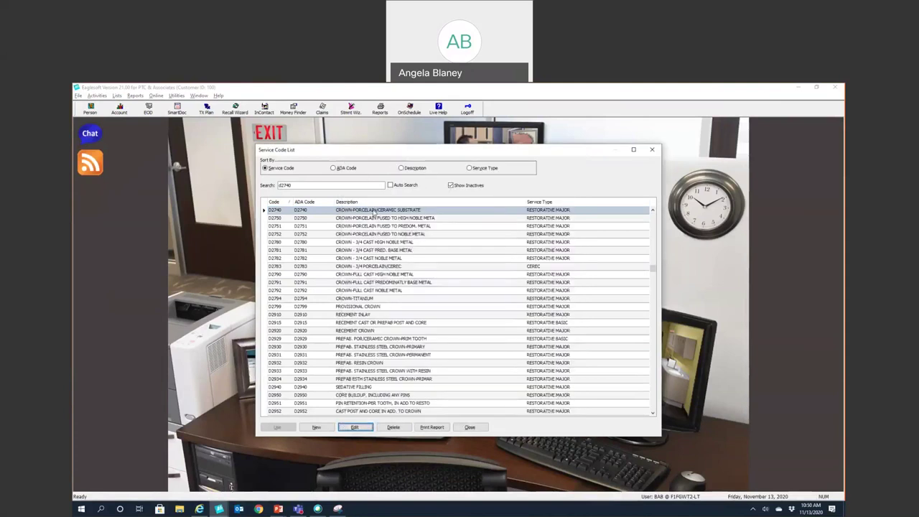
left_click(349, 429)
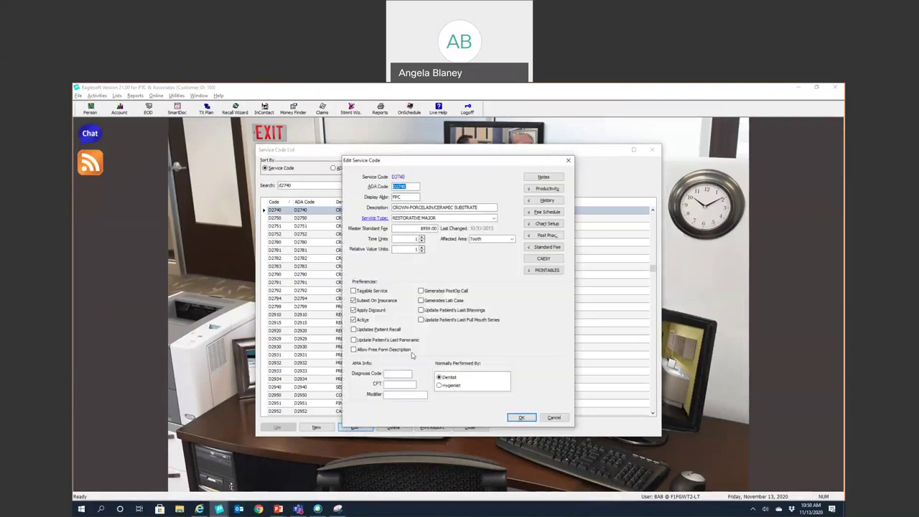
Step: Open the CAESY printables assignment for service code D2740 and look through the available handouts
left_click(554, 273)
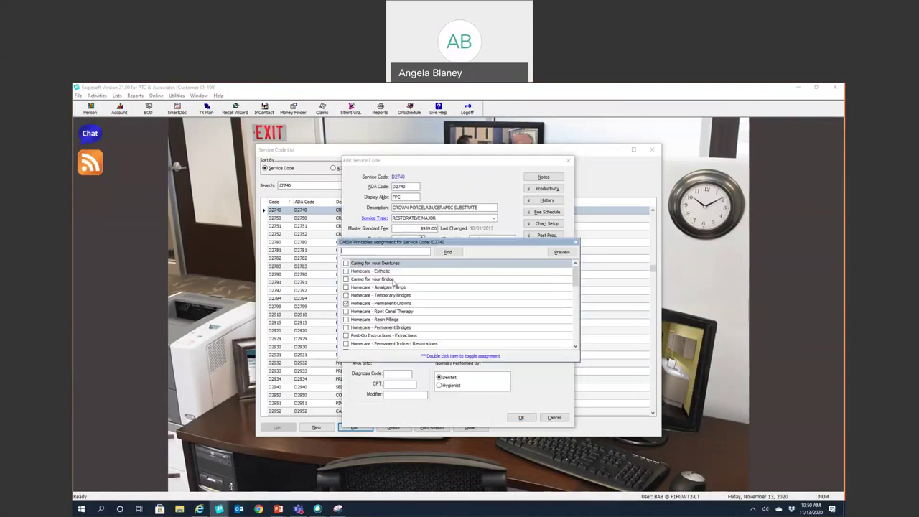
scroll(390, 295, "down", 3)
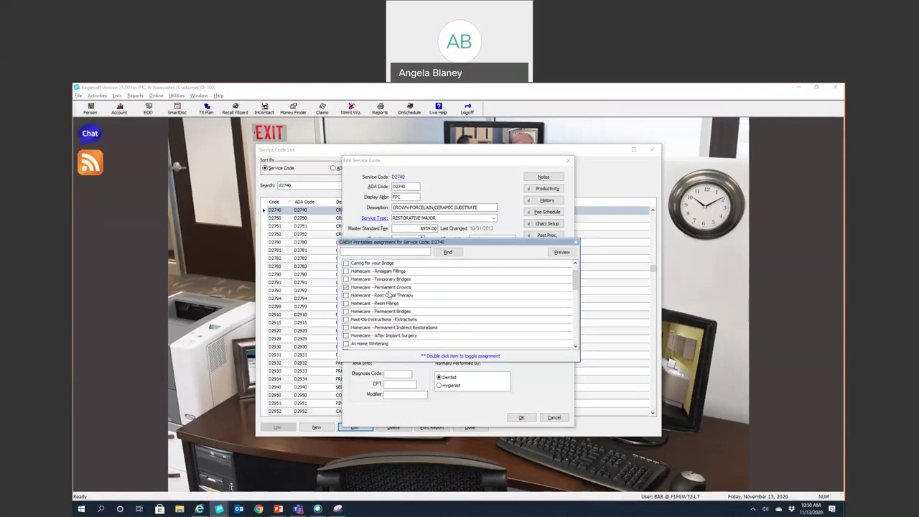
scroll(390, 295, "up", 3)
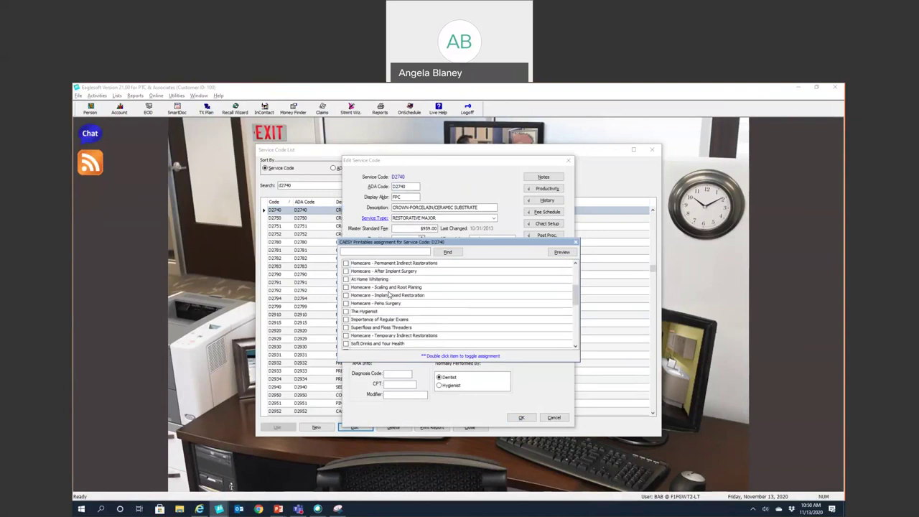
Step: Preview the Caring for your Dentures handout, read through it including its blank header fields, and close the PDF
left_click(564, 252)
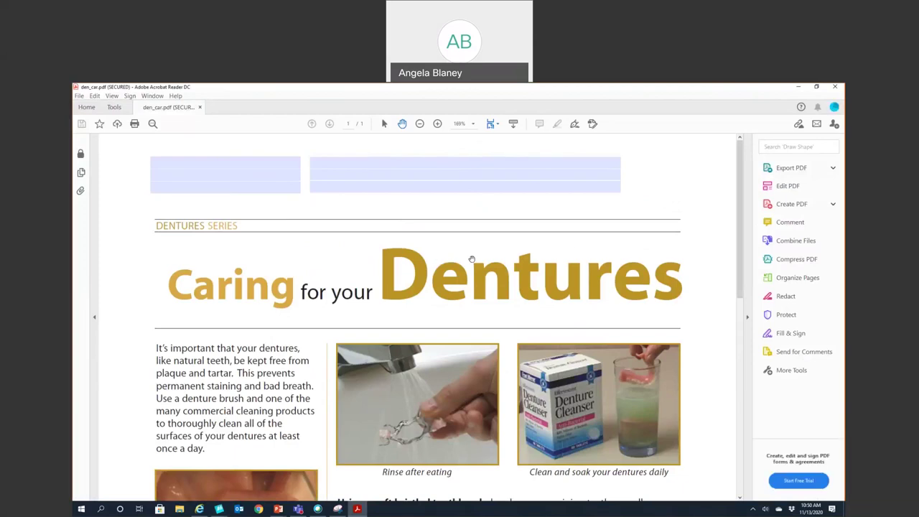
scroll(470, 259, "down", 2)
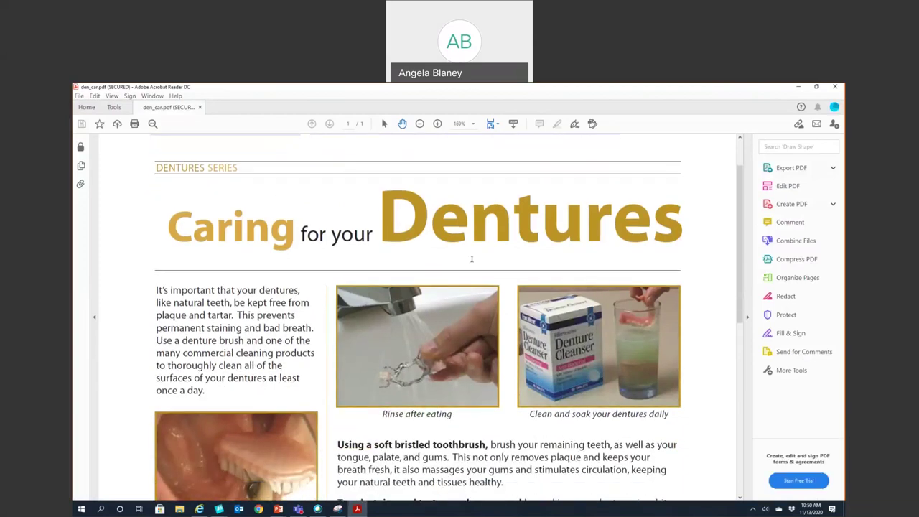
scroll(405, 254, "down", 1)
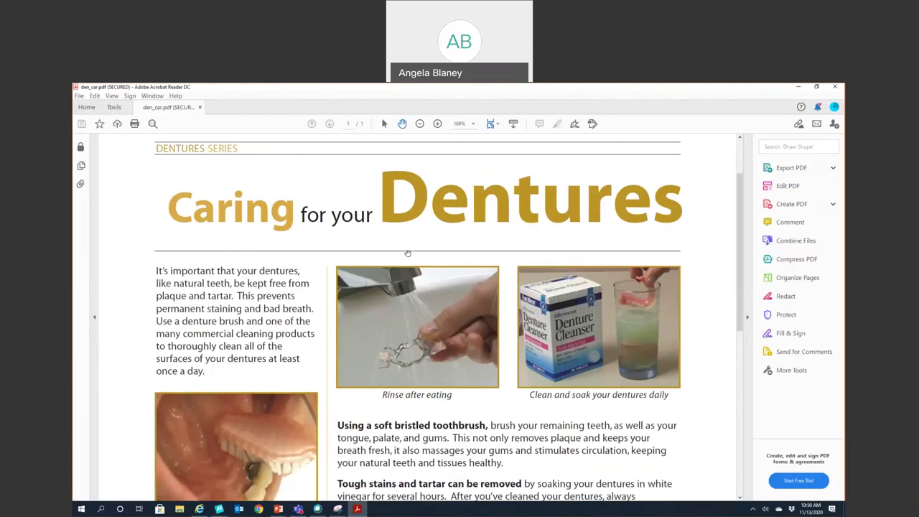
scroll(353, 266, "down", 1)
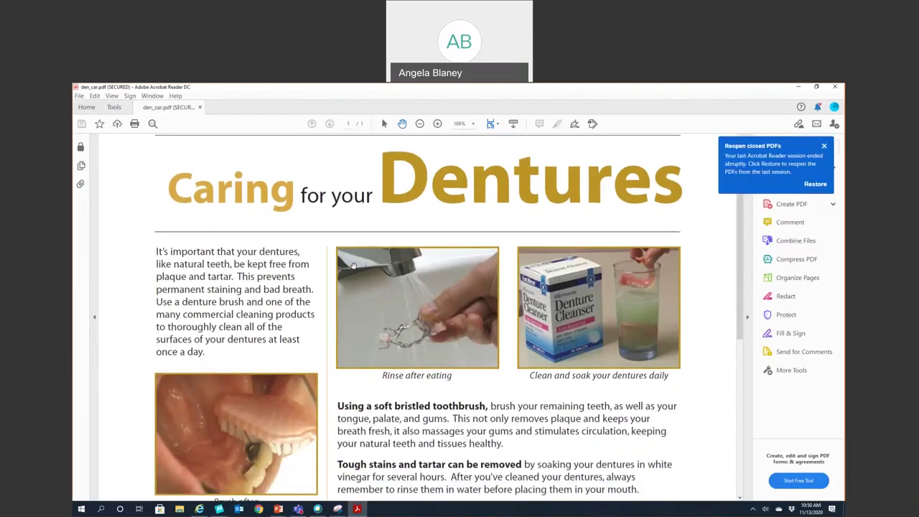
scroll(353, 267, "up", 3)
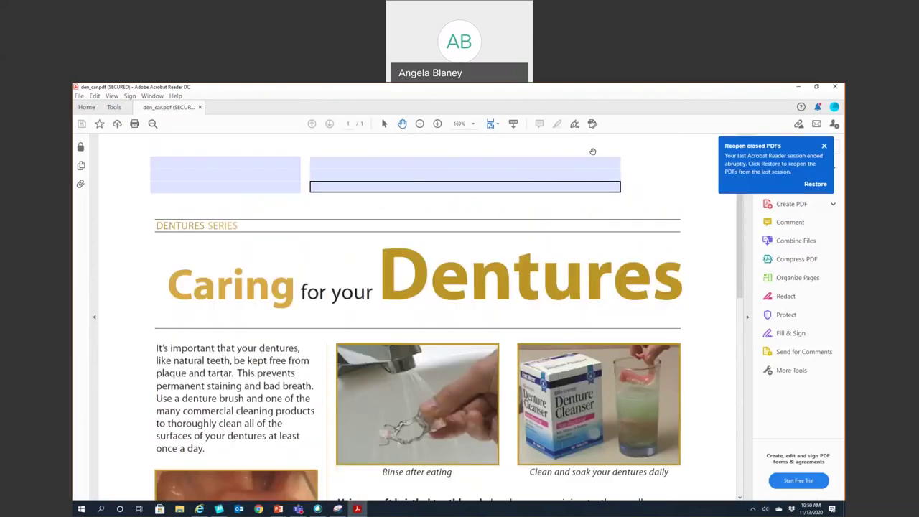
left_click(833, 87)
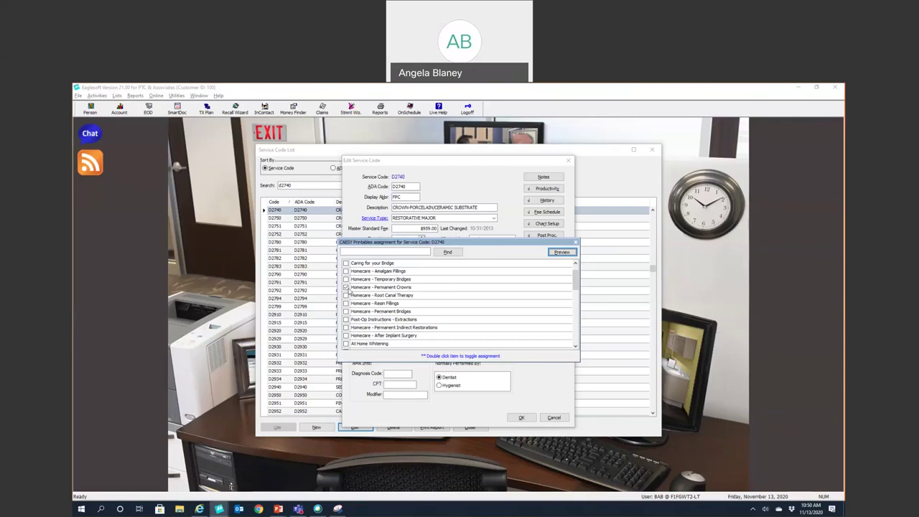
Step: Select the Homecare - Permanent Crowns printable, and close the assignment and the Service Code List without saving changes to the code
left_click(346, 287)
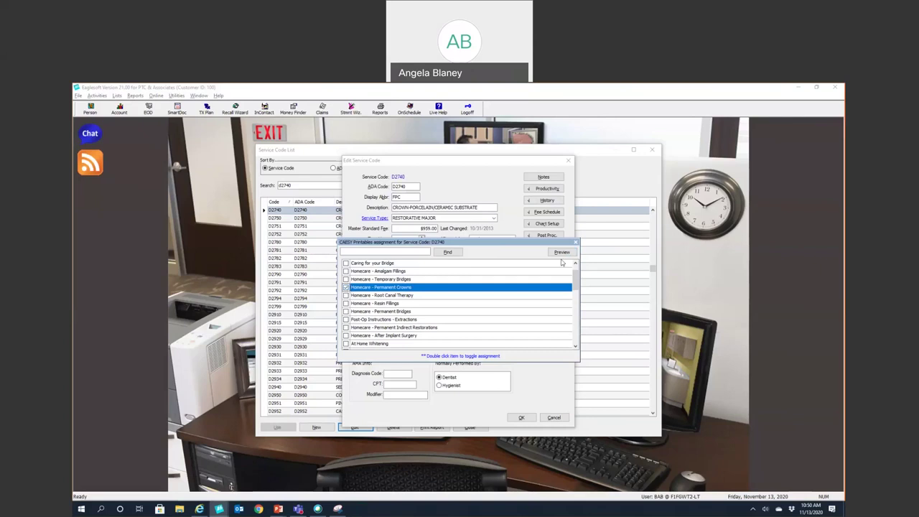
left_click(576, 242)
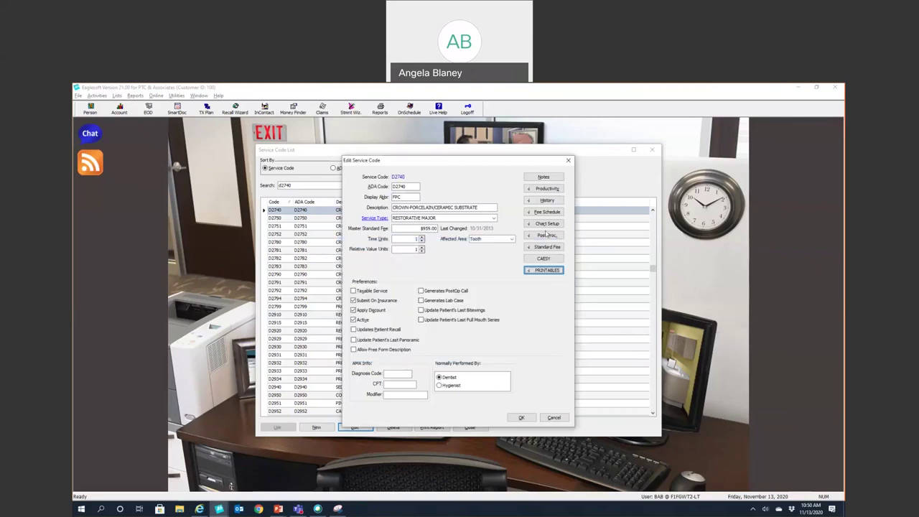
left_click(568, 160)
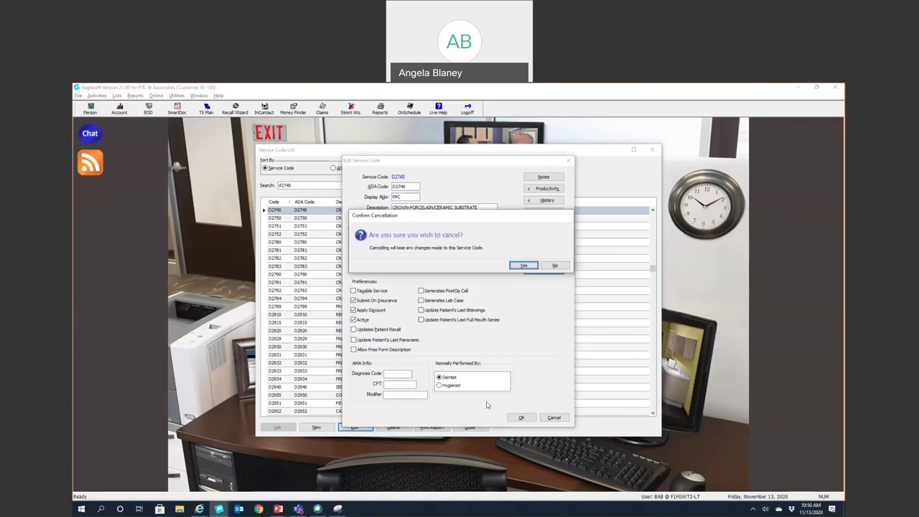
left_click(523, 266)
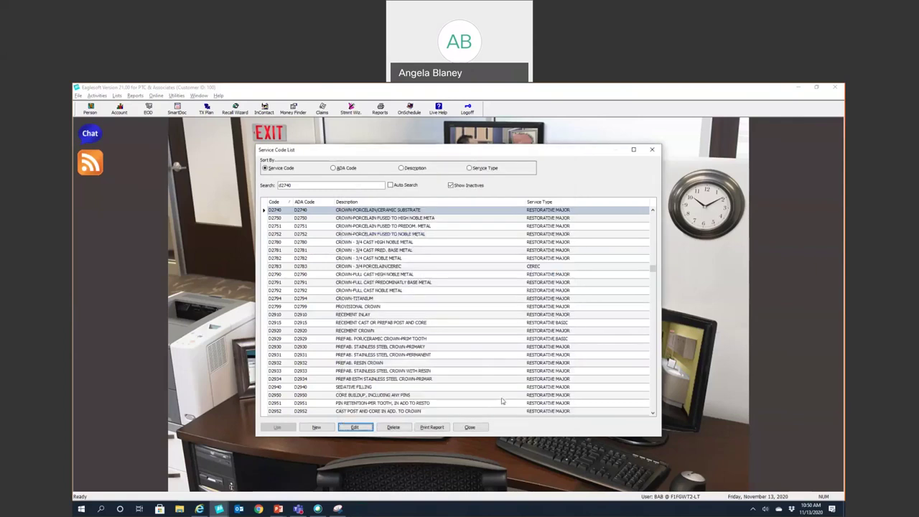
left_click(470, 427)
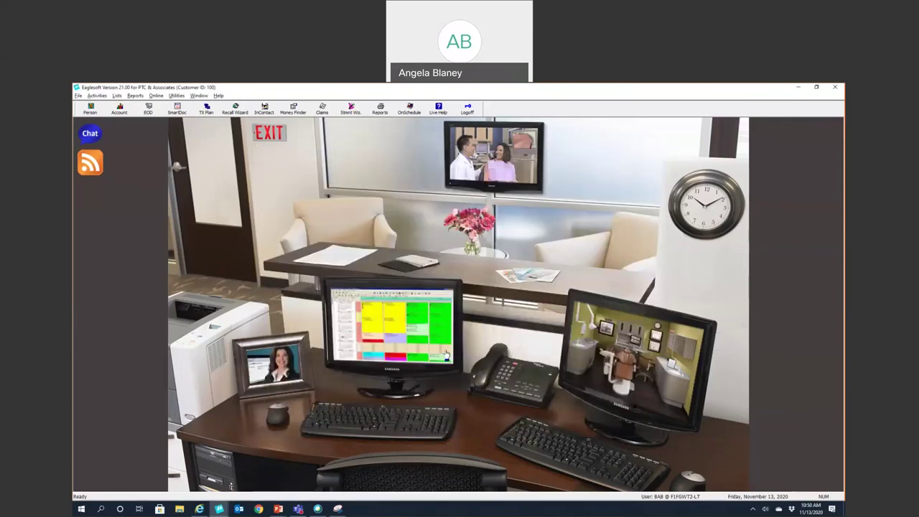
Step: Start a 10:00 AM Crown/Bridge Prep appointment on the 11/13/2020 schedule for the patient with preferred name Senior
left_click(445, 354)
double_click(442, 274)
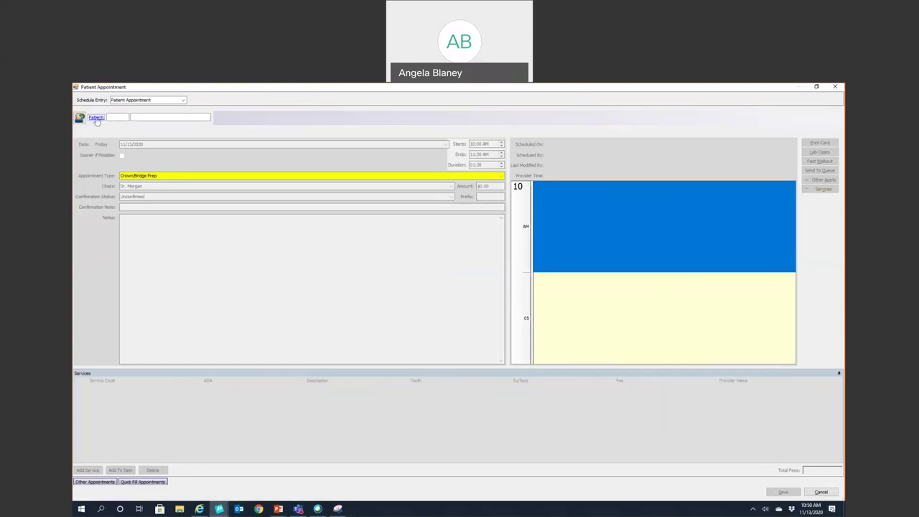
left_click(96, 118)
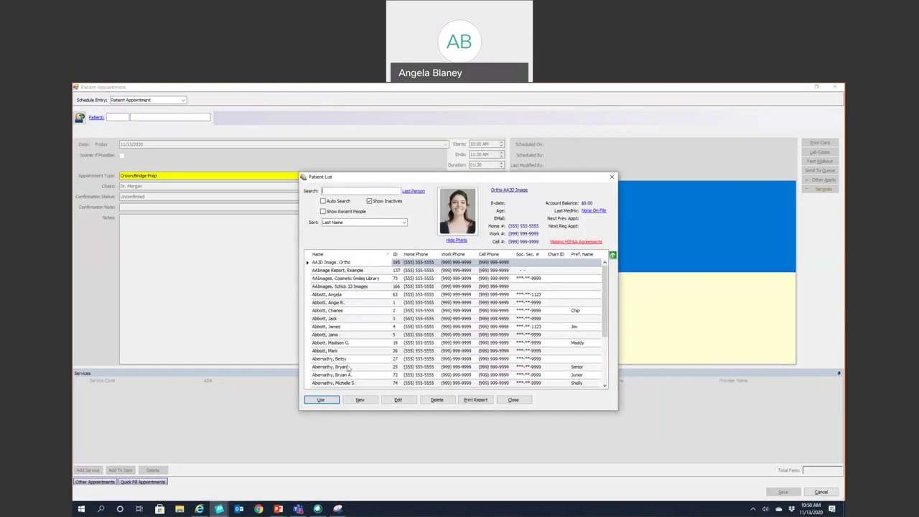
left_click(349, 367)
double_click(349, 368)
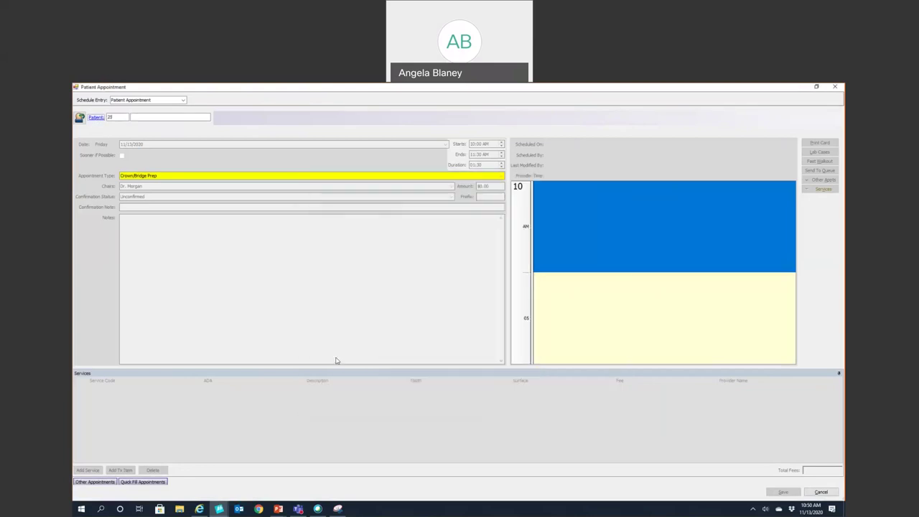
left_click(441, 305)
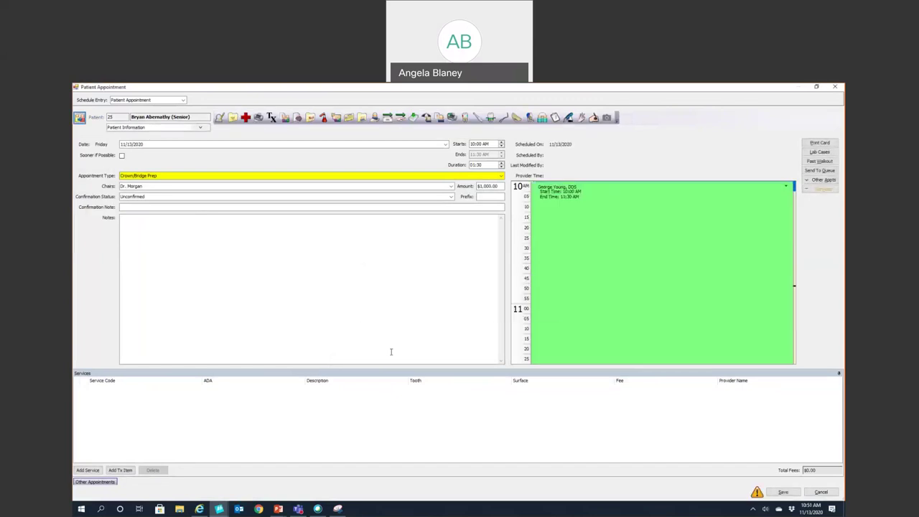
Step: Add service D2740 for tooth 3 to the appointment and save it
left_click(86, 470)
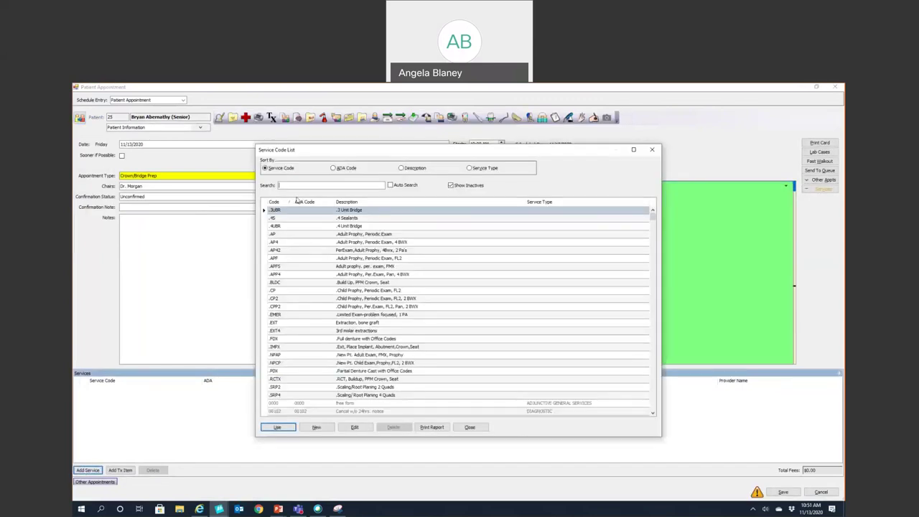
type("d2740")
left_click(277, 427)
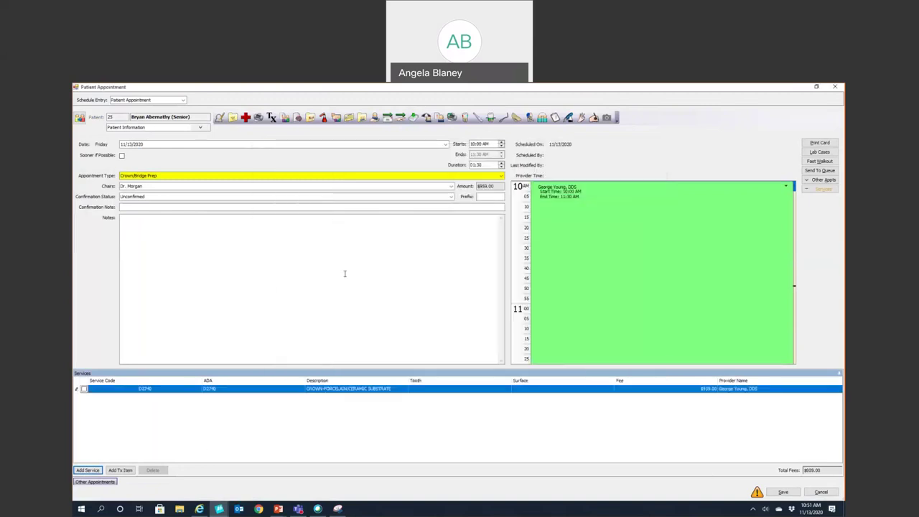
left_click(779, 492)
left_click(464, 308)
type("3")
left_click(779, 493)
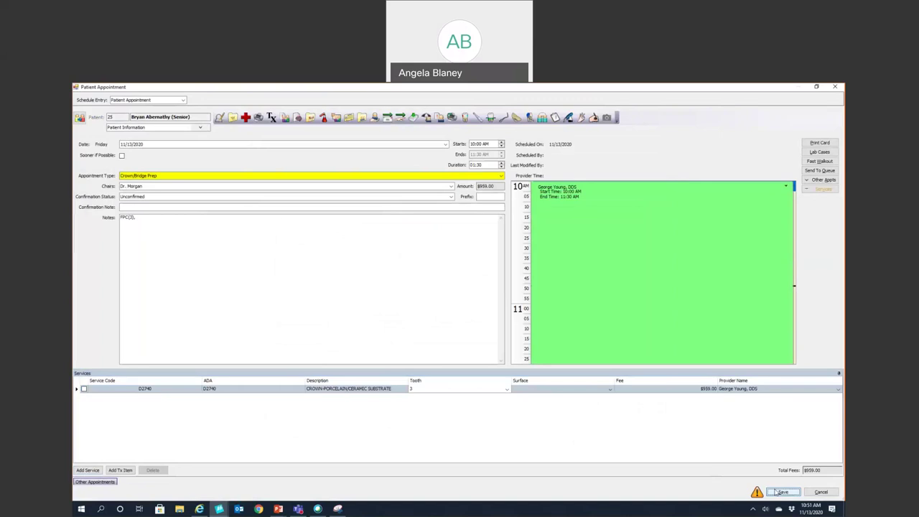
Step: Start a walkout in the patient's account with the planned D2750 crown service for tooth 30
left_click(388, 311)
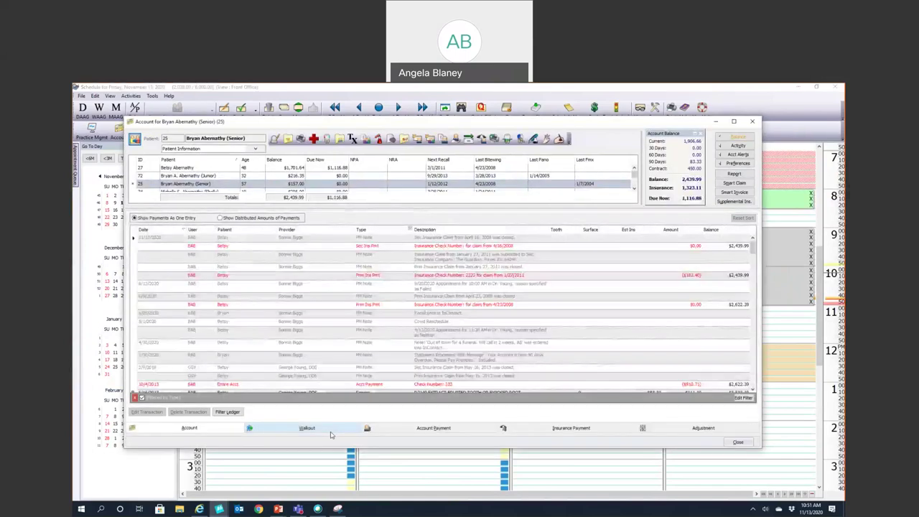
left_click(329, 429)
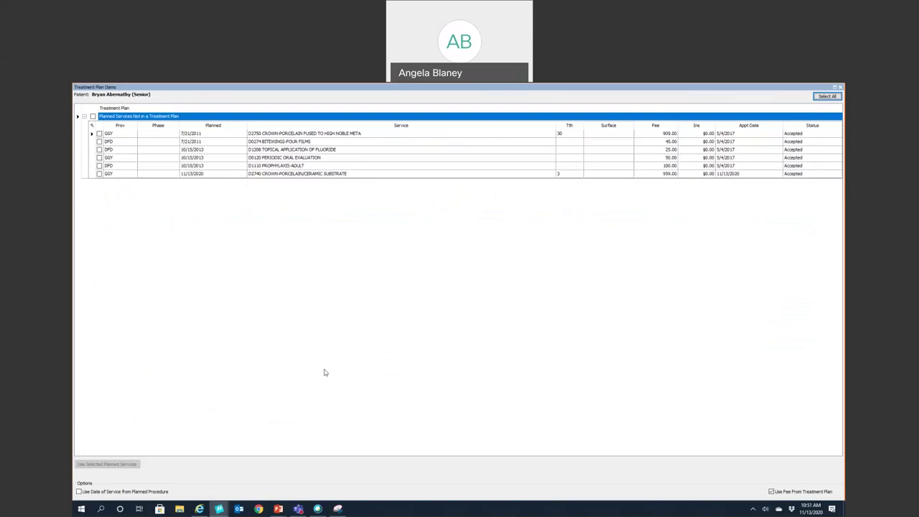
left_click(100, 134)
left_click(107, 464)
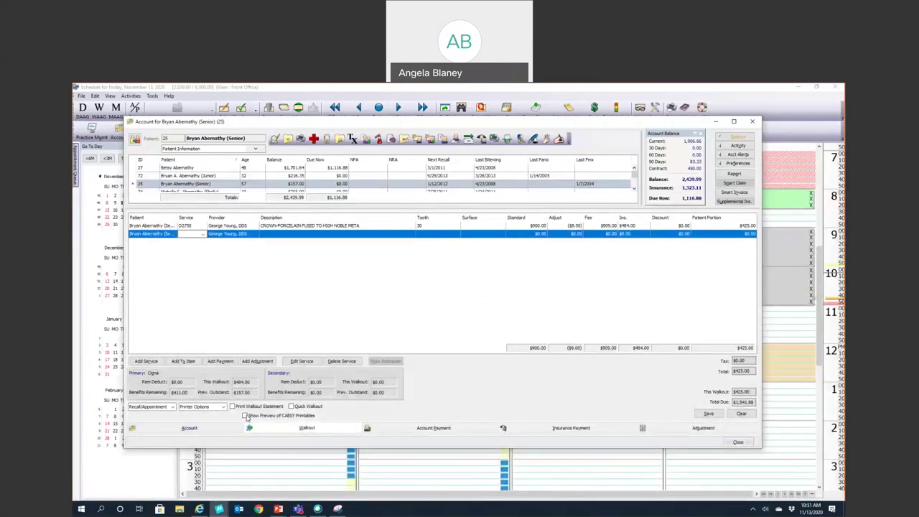
Step: Enable the preview of CAESY printables, save the walkout, and create its insurance claim as Submit Manually
left_click(246, 416)
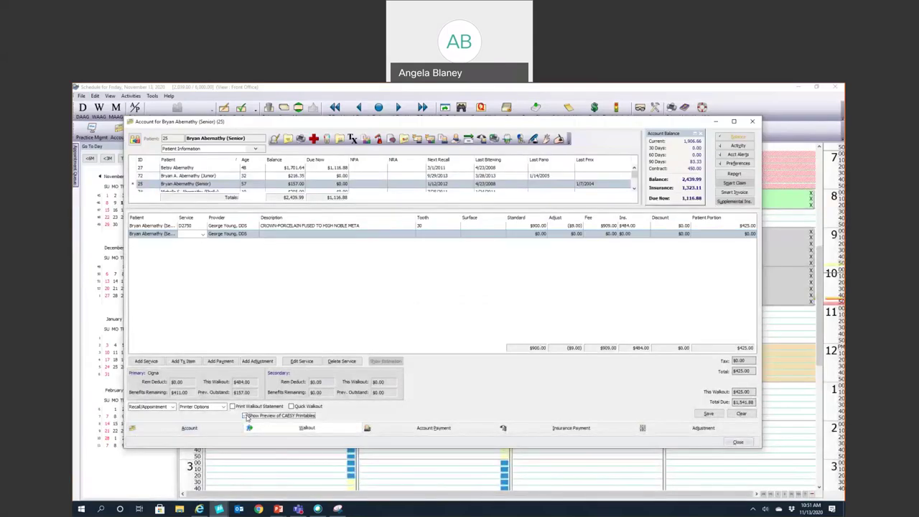
left_click(700, 417)
left_click(505, 257)
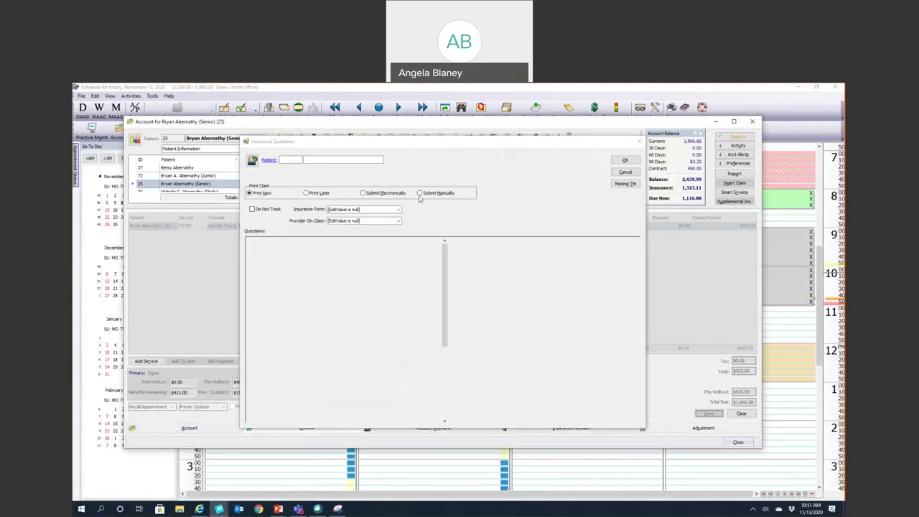
left_click(420, 194)
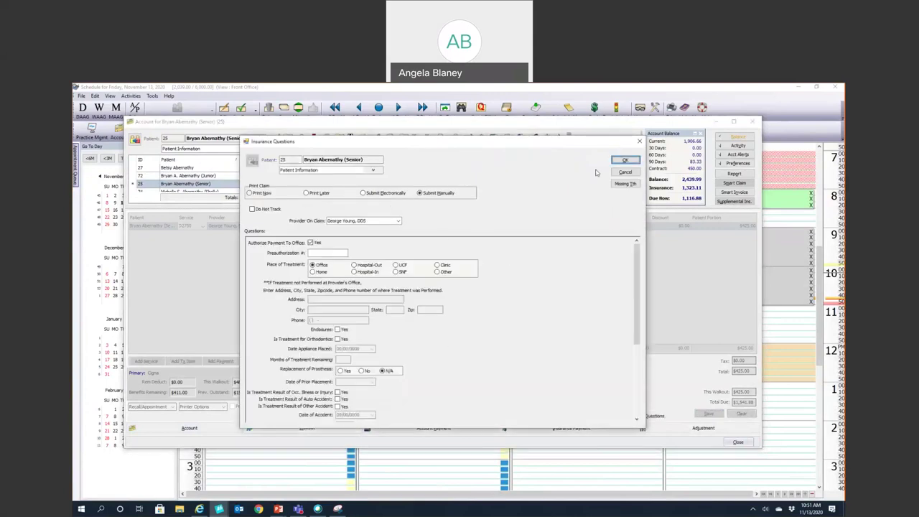
left_click(624, 160)
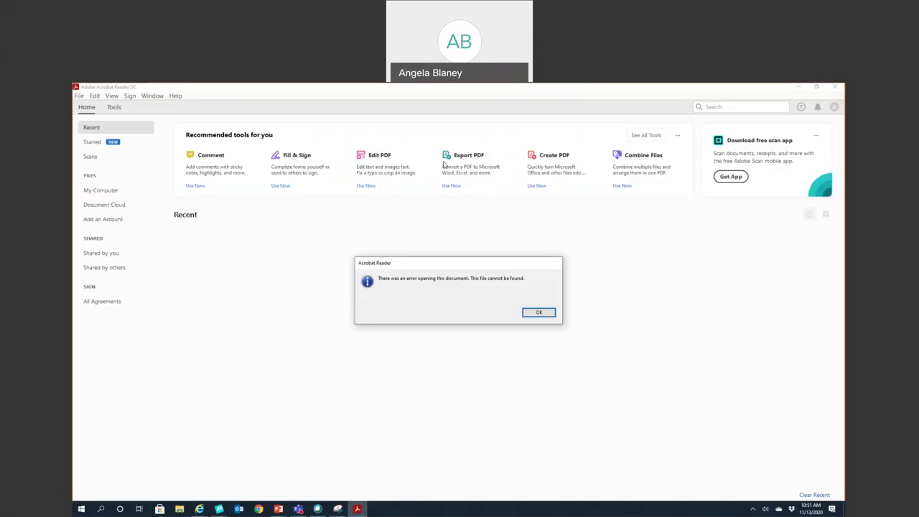
Step: Dismiss the Acrobat Reader message, read through the Homecare - Permanent Crowns handout, and close the PDF
left_click(539, 311)
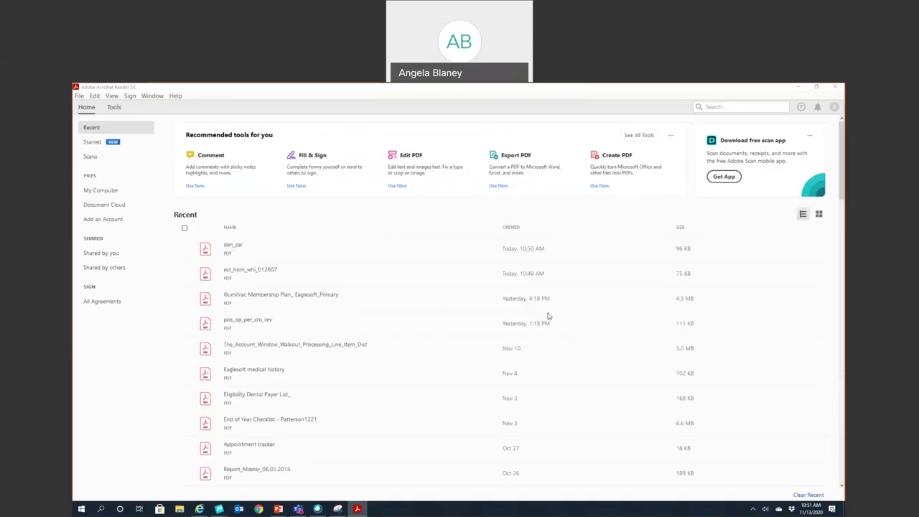
scroll(537, 287, "down", 2)
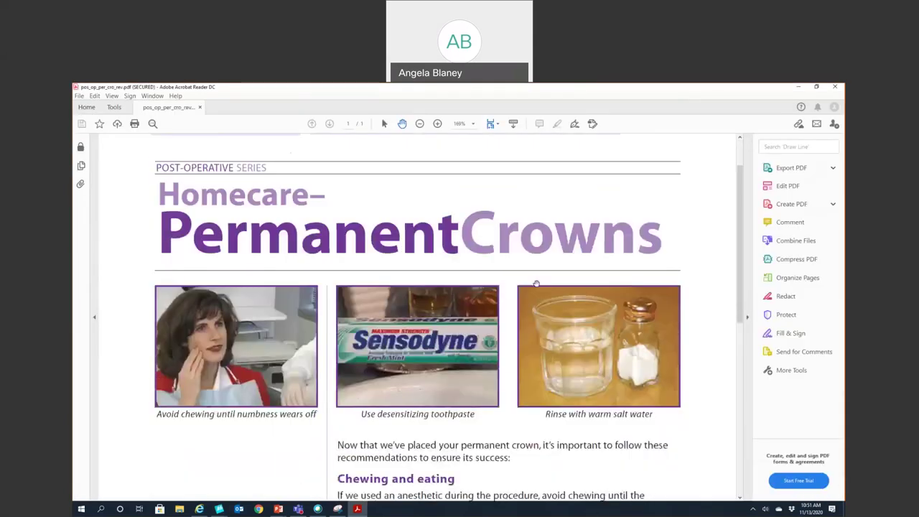
scroll(535, 284, "down", 6)
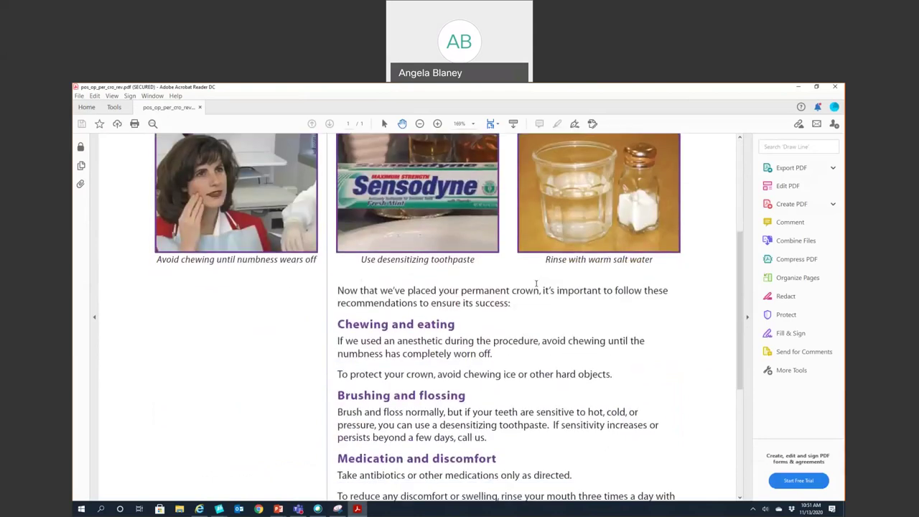
scroll(536, 282, "down", 3)
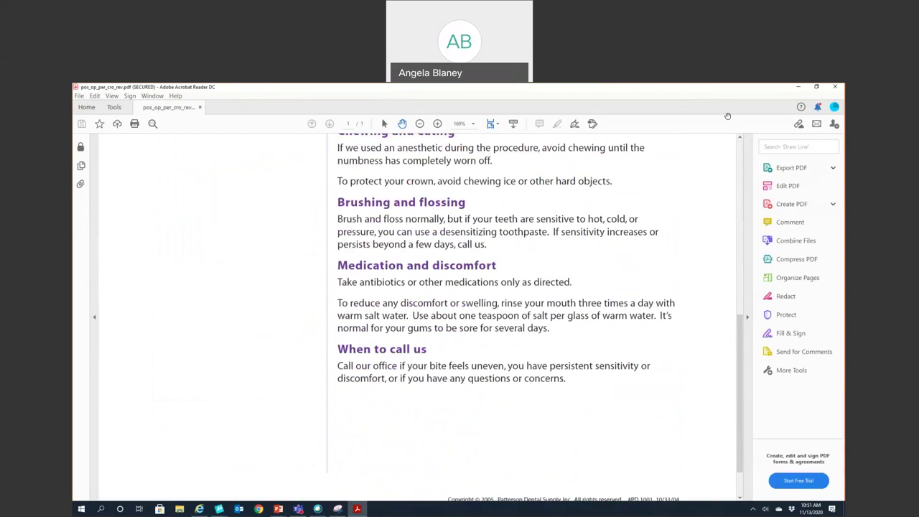
key("Home")
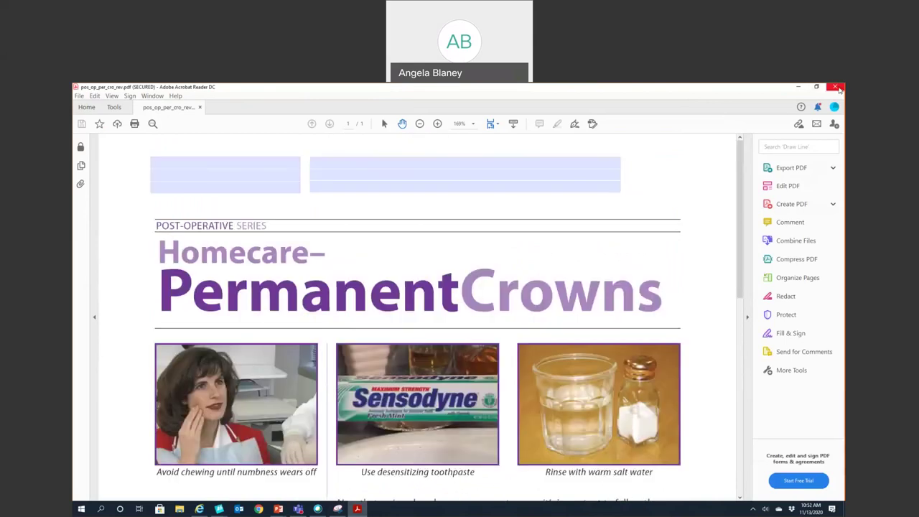
left_click(836, 87)
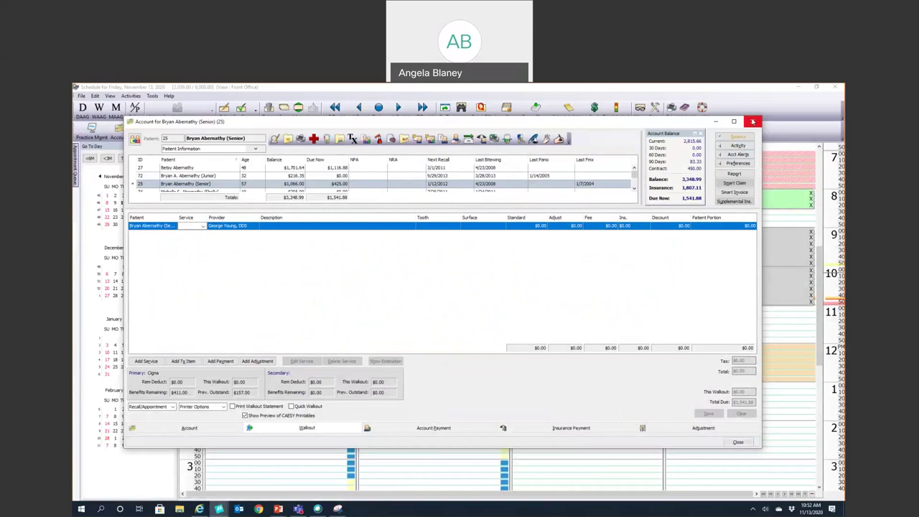
Step: Close the patient's account and the schedule, and open the Service Code List
left_click(752, 122)
left_click(92, 127)
left_click(117, 96)
left_click(136, 178)
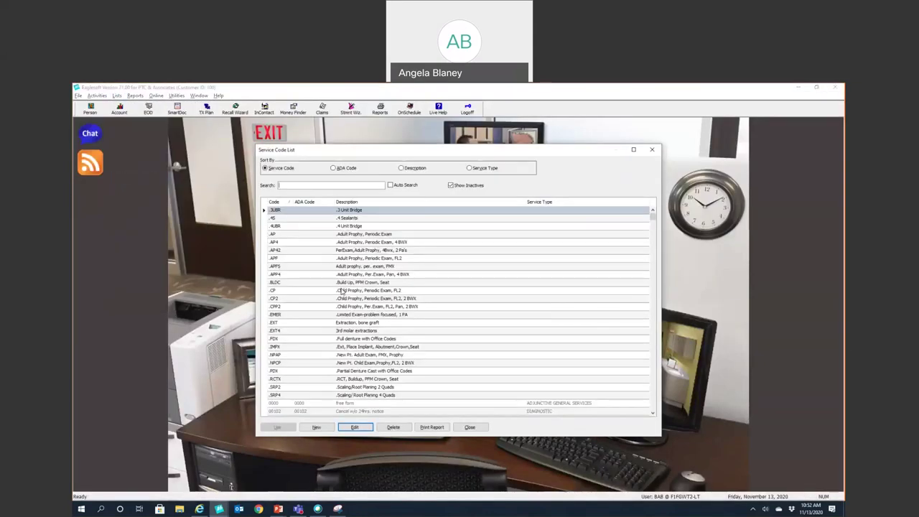
Step: Find service code D5110 by searching for d511, and open it for editing
scroll(365, 381, "down", 15)
scroll(365, 382, "down", 15)
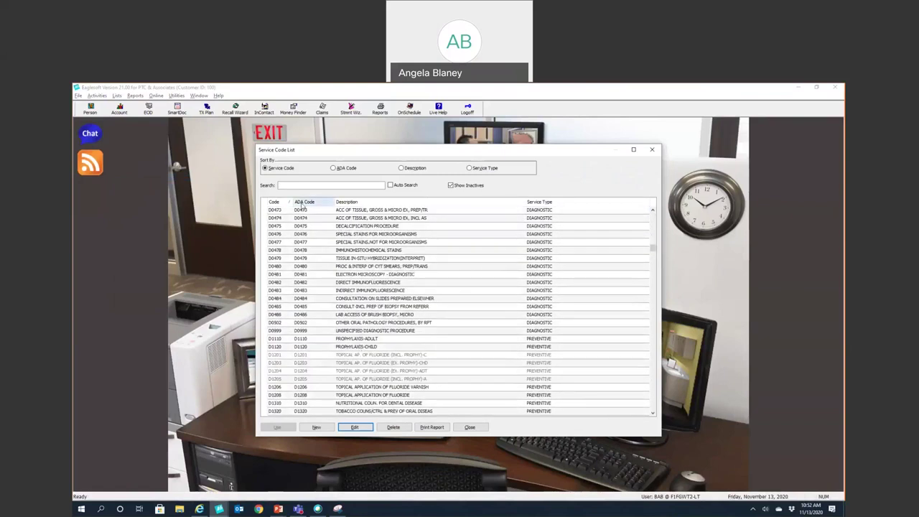
type("0511")
key("BackSpace")
key("BackSpace")
key("BackSpace")
key("BackSpace")
type("d511")
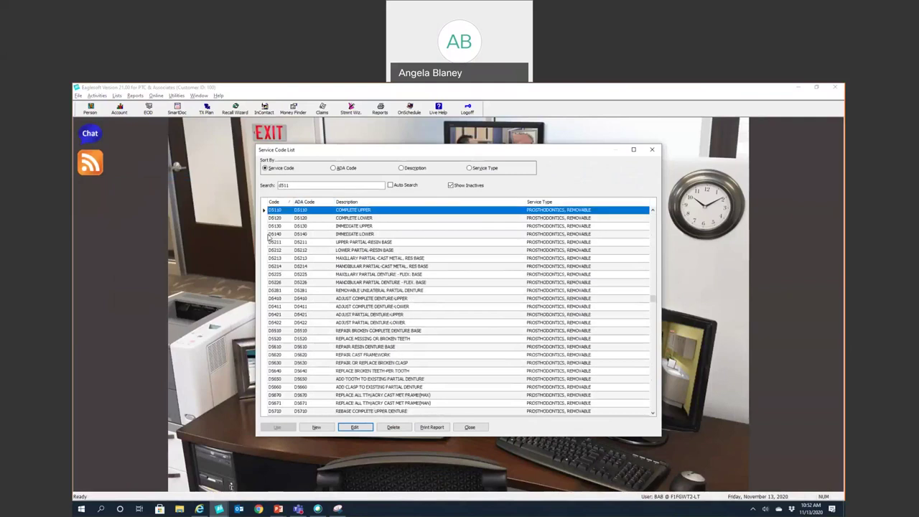
left_click(353, 427)
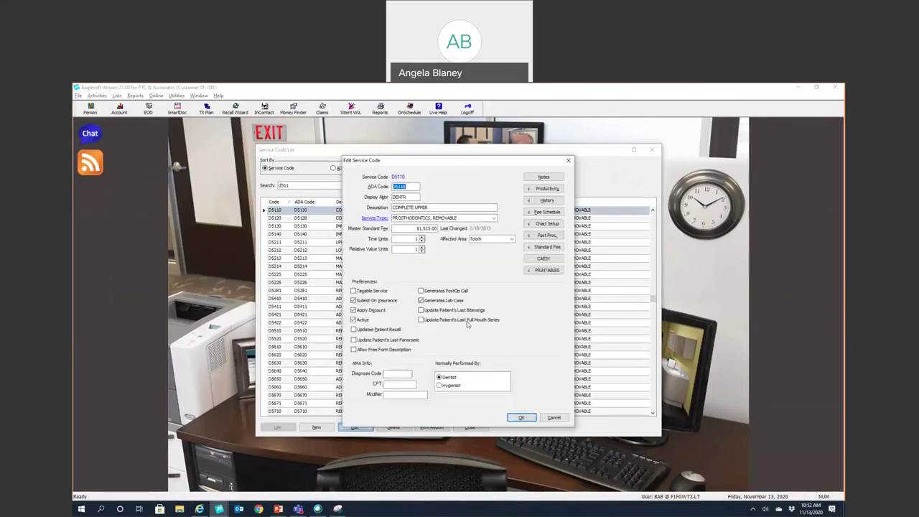
Step: Open the CAESY printables assignment for service code D5110 and look through the list of handouts
left_click(534, 271)
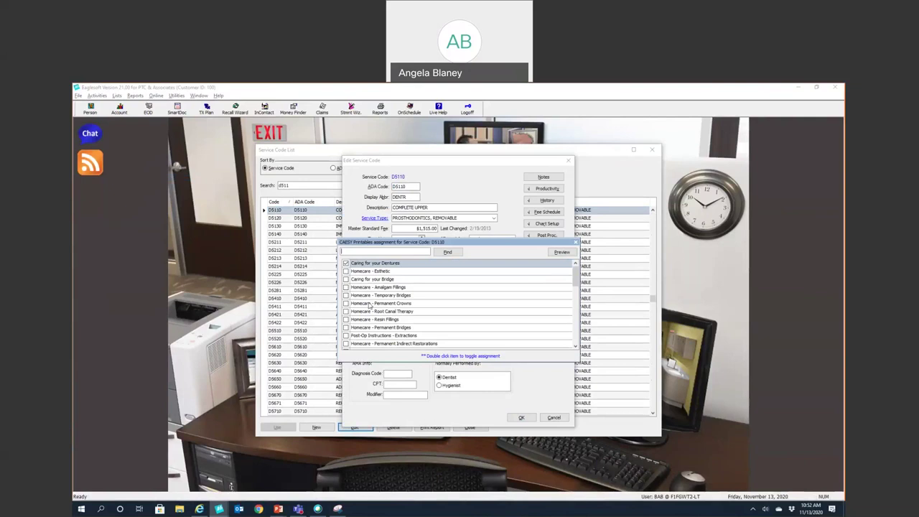
scroll(369, 305, "down", 3)
scroll(370, 306, "down", 3)
scroll(369, 305, "down", 2)
scroll(370, 305, "down", 3)
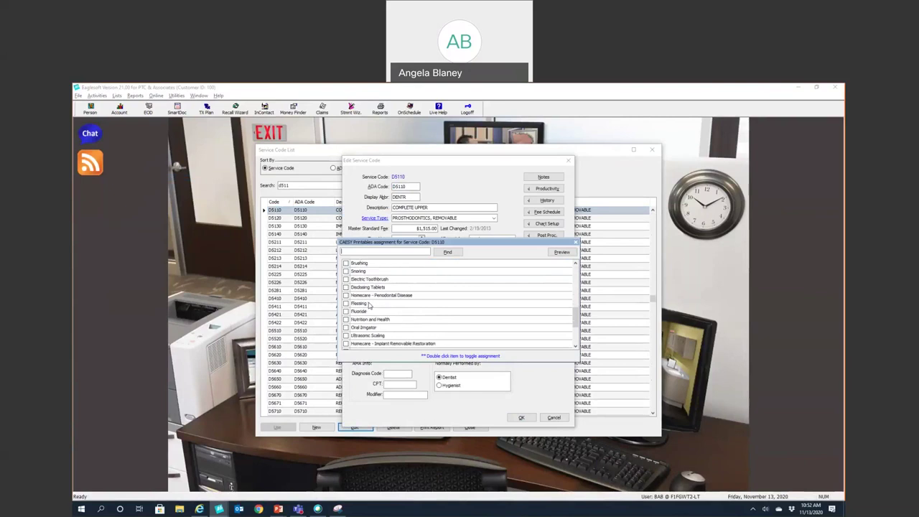
scroll(369, 306, "up", 8)
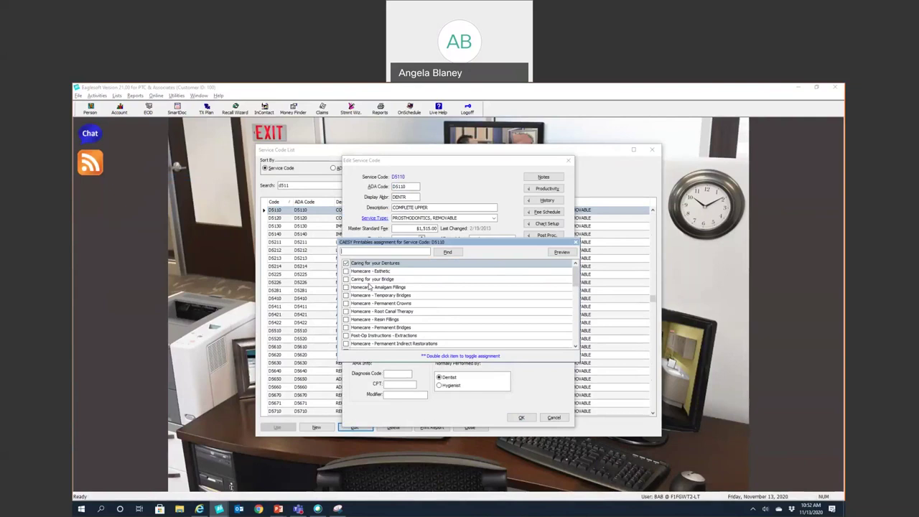
Step: Preview the Caring for your Dentures handout assigned to D5110, read through it, and close the PDF
left_click(345, 264)
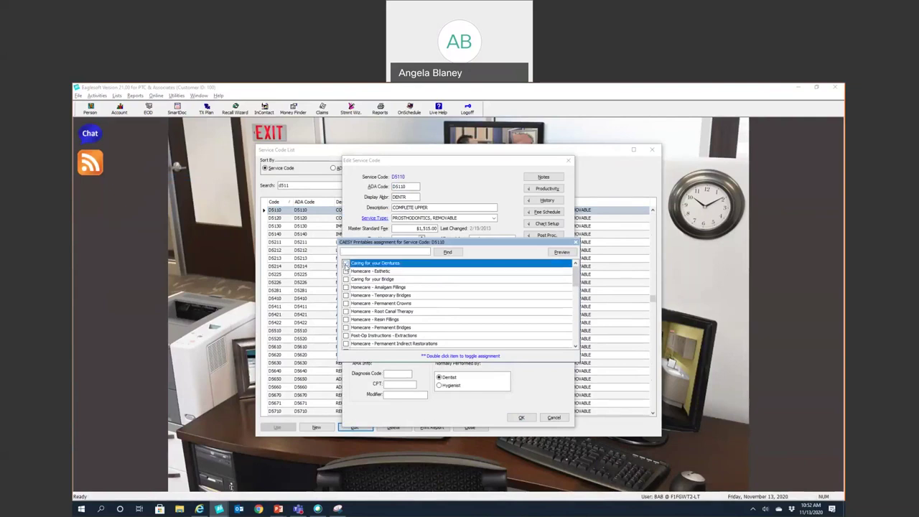
left_click(560, 252)
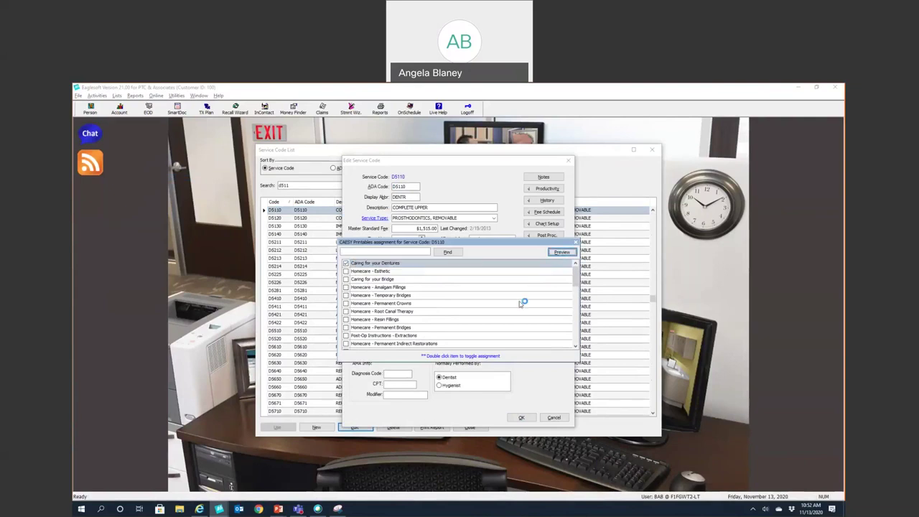
scroll(467, 311, "down", 5)
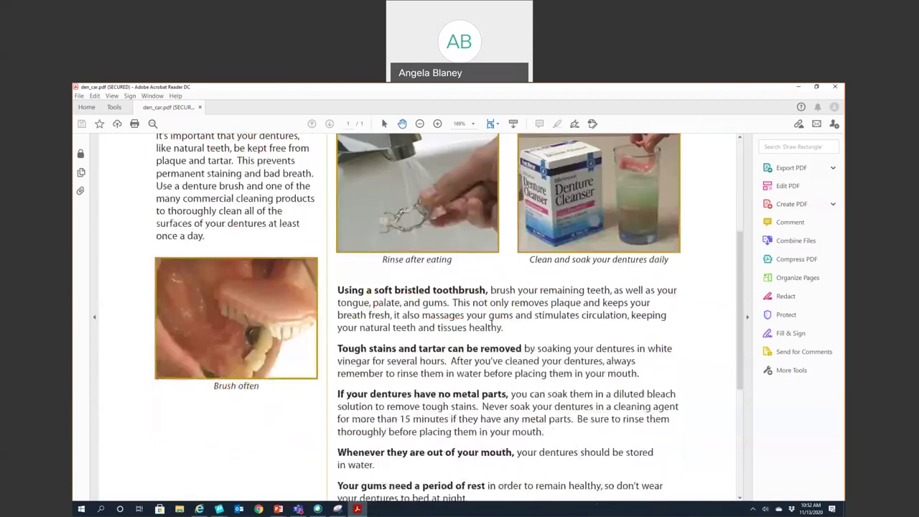
scroll(492, 325, "down", 6)
scroll(503, 312, "up", 10)
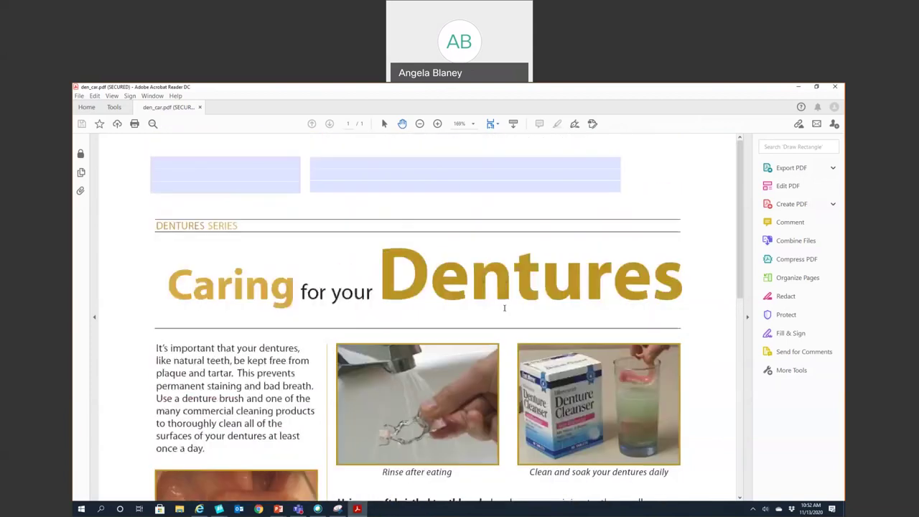
left_click(836, 86)
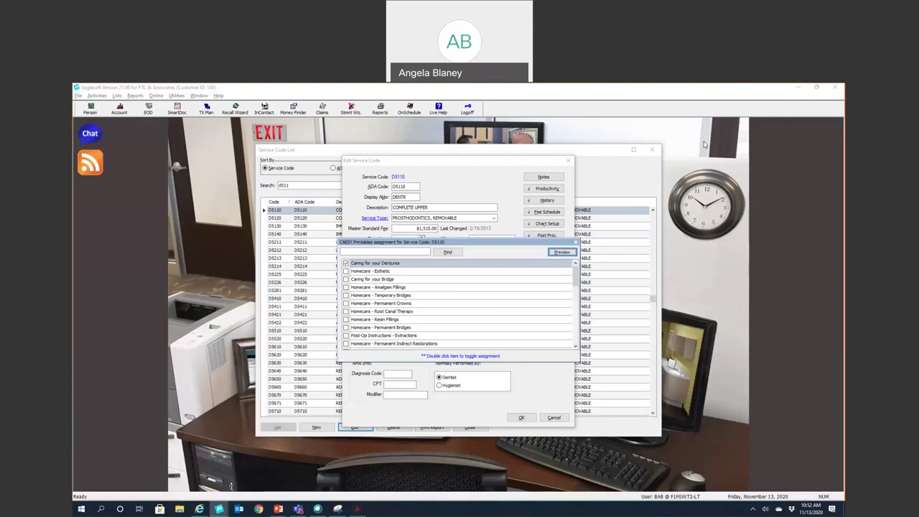
Step: Close the D5110 printables assignment, service code editor and Service Code List without saving changes, and switch to PowerPoint
left_click(575, 244)
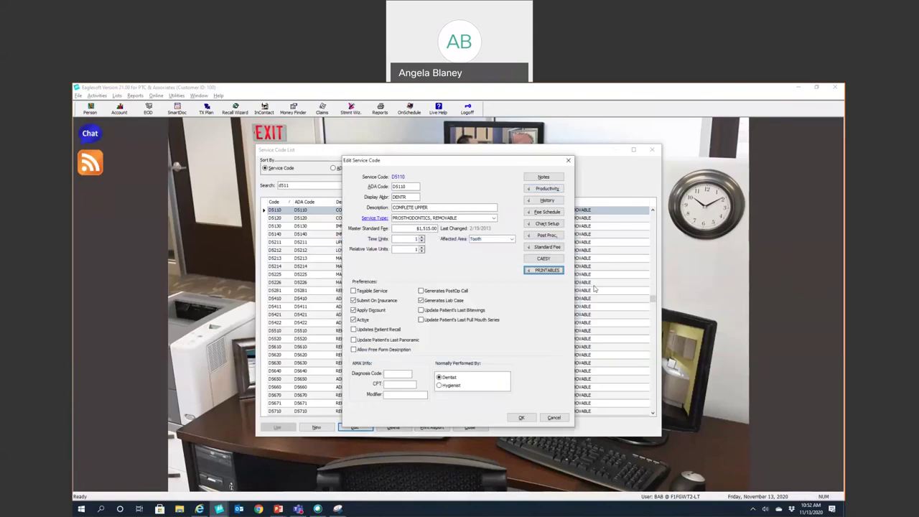
left_click(569, 162)
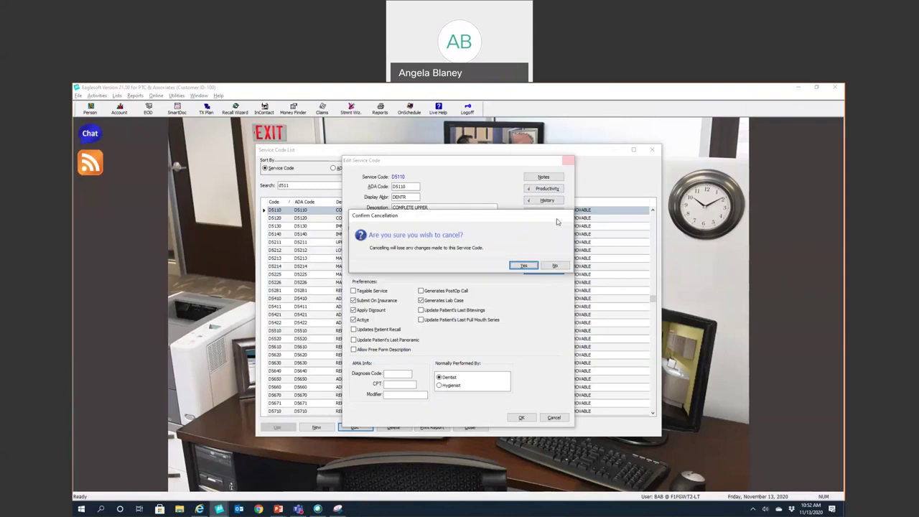
left_click(554, 266)
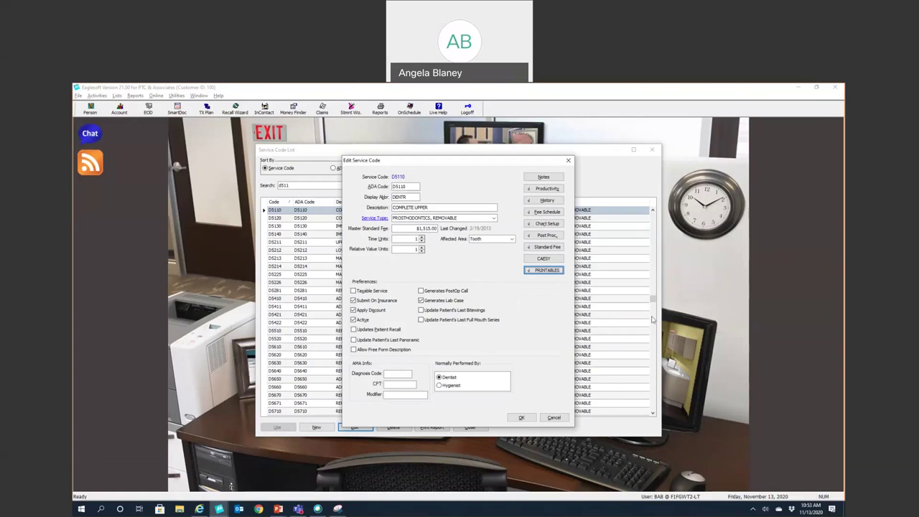
left_click(569, 162)
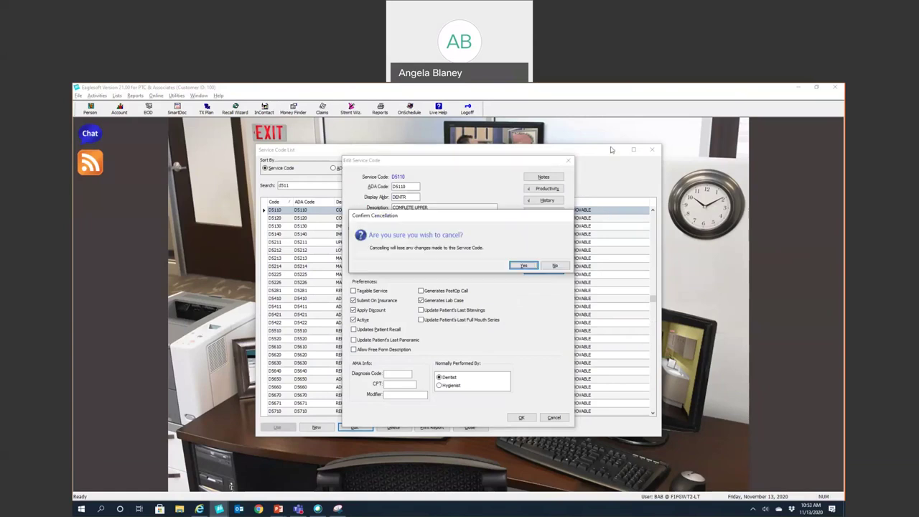
left_click(523, 266)
left_click(470, 428)
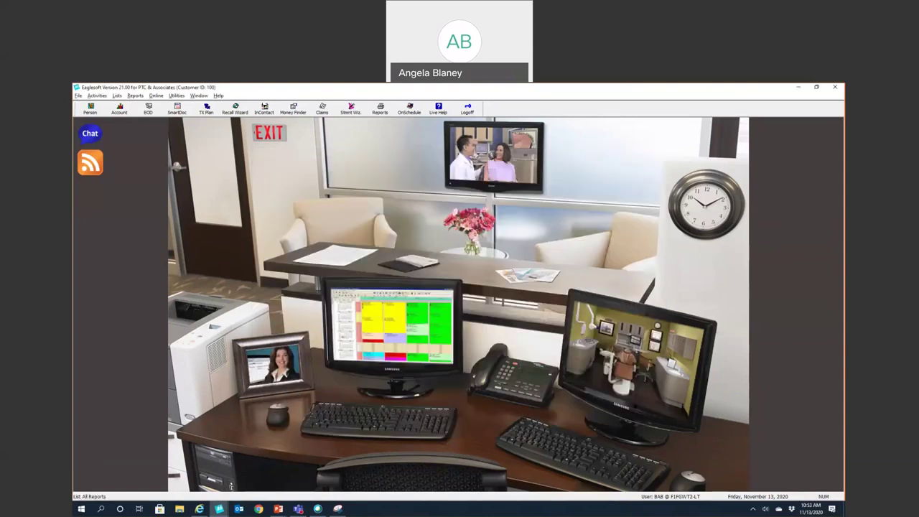
key("alt+Tab")
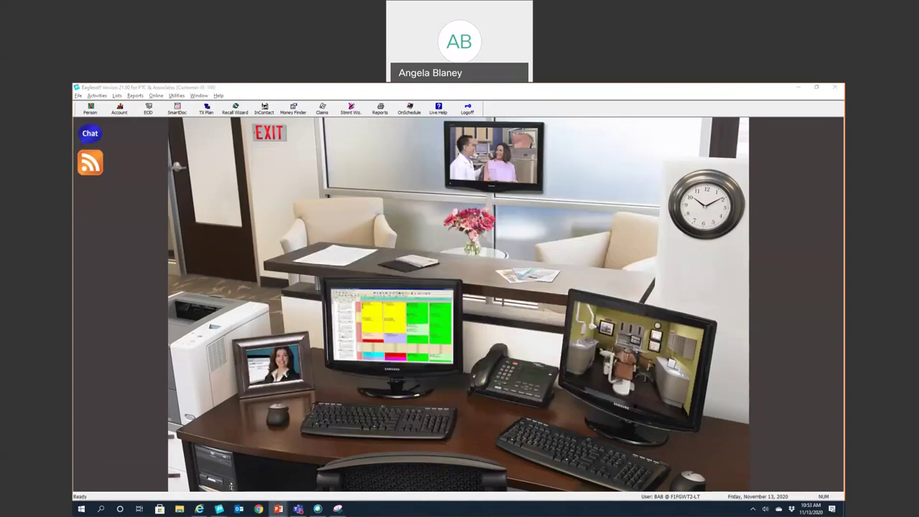